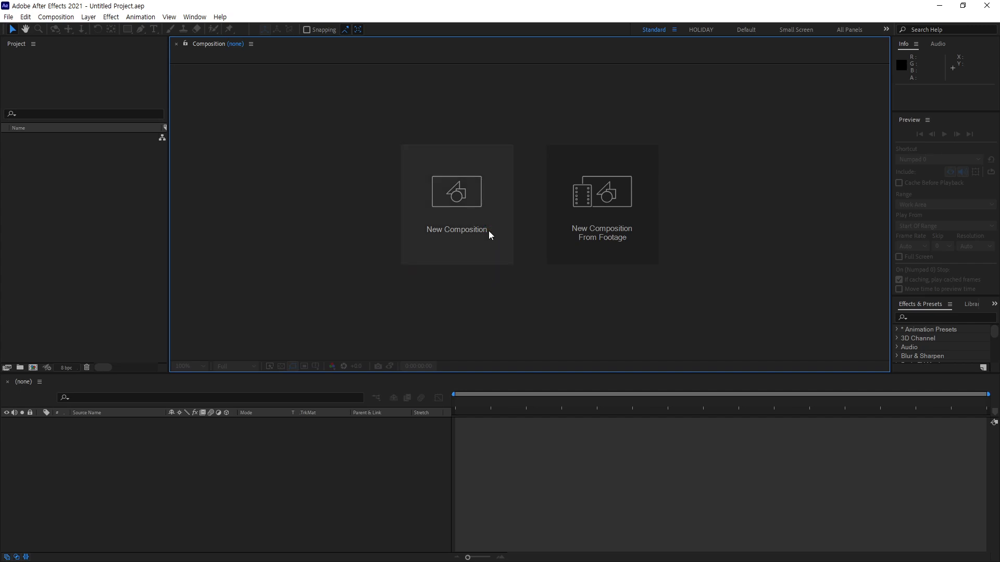
# - Start a new composition and name it 공튀기기
pyautogui.click(464, 218)
pyautogui.moveTo(461, 106); pyautogui.dragTo(538, 95)
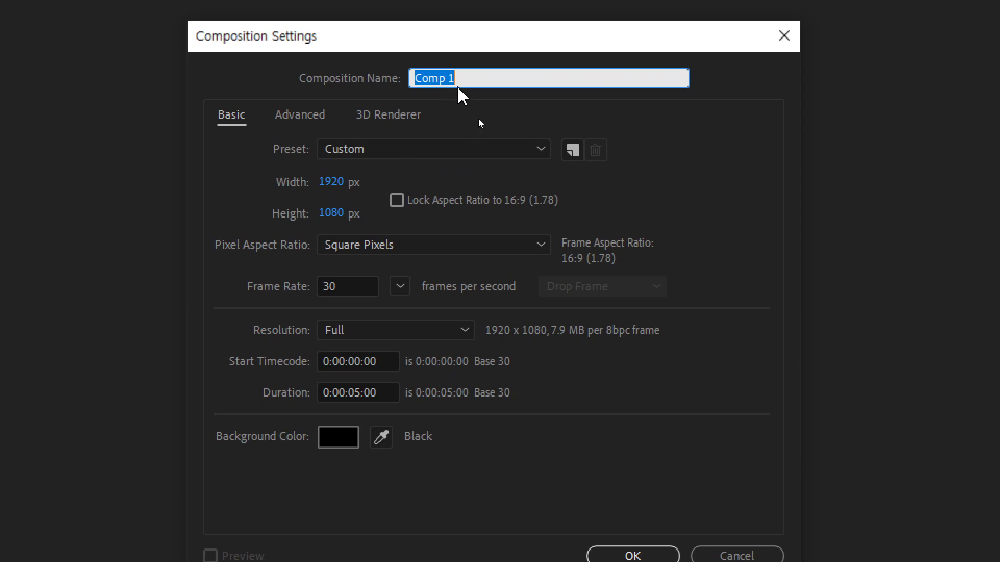
pyautogui.click(470, 75)
pyautogui.moveTo(464, 80); pyautogui.dragTo(411, 79)
pyautogui.write('공ㄹ')
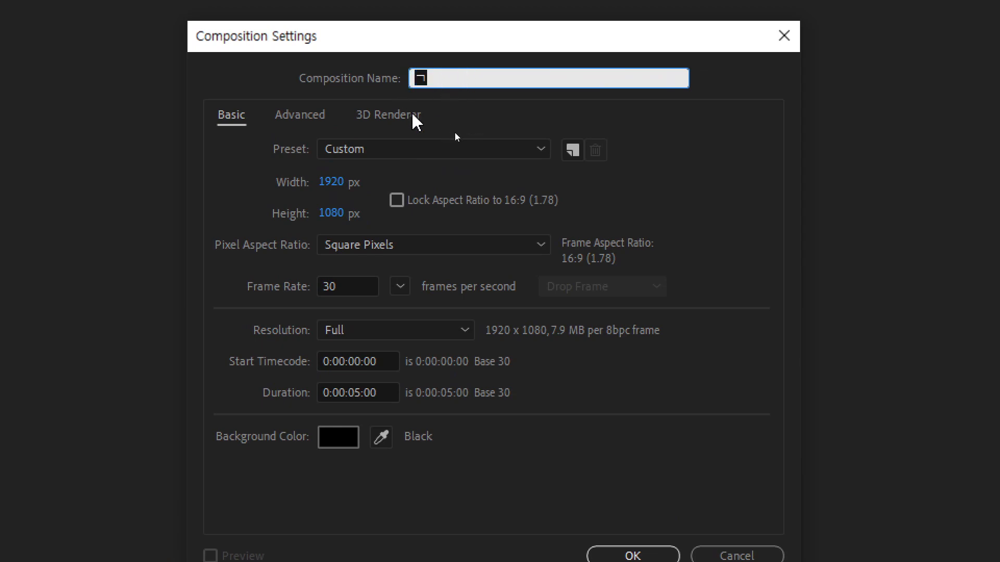
pyautogui.write('튀기기')
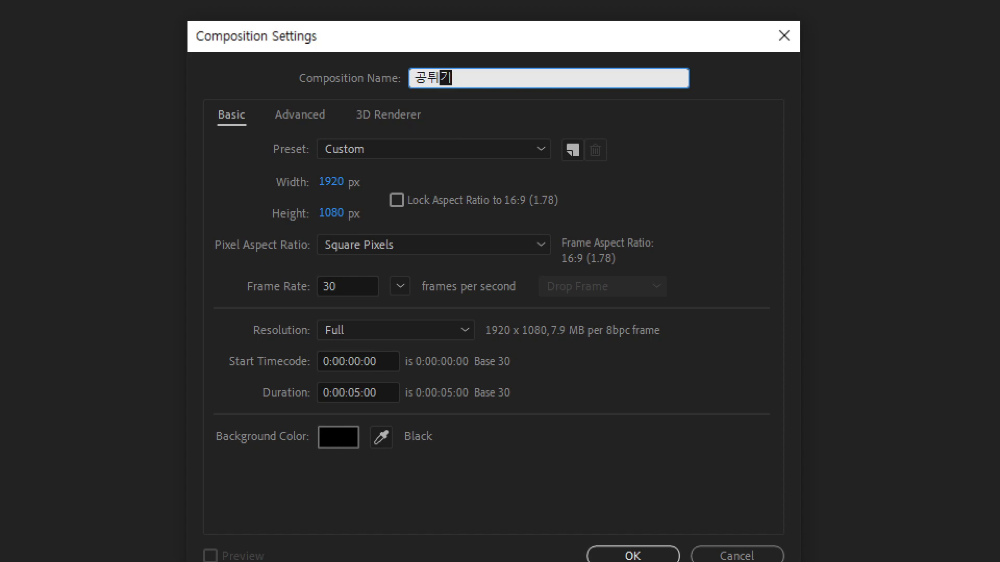
pyautogui.click(680, 106)
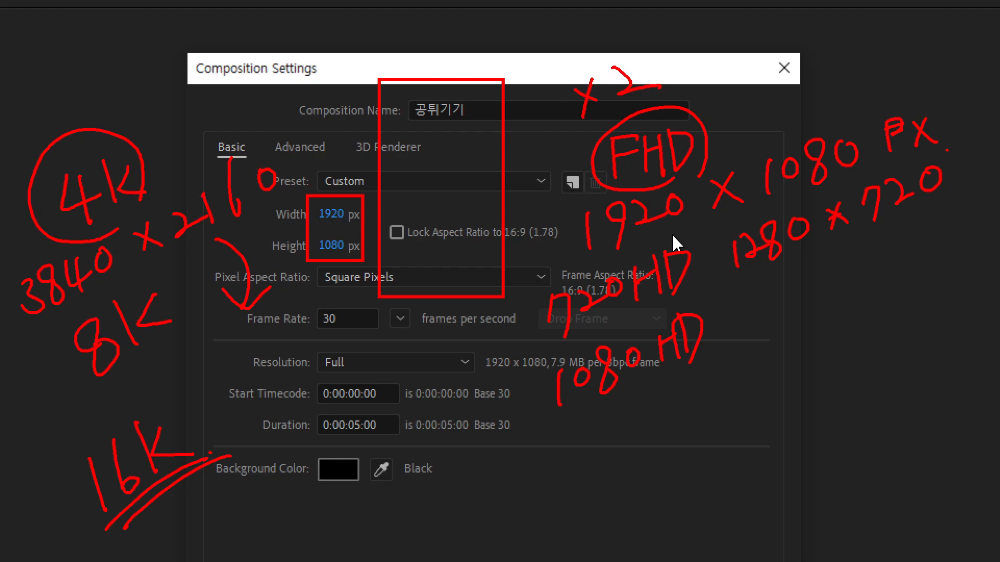
pyautogui.moveTo(777, 109)
pyautogui.mouseDown()
pyautogui.moveTo(743, 51)
pyautogui.moveTo(744, 69)
pyautogui.moveTo(775, 36)
pyautogui.mouseUp()
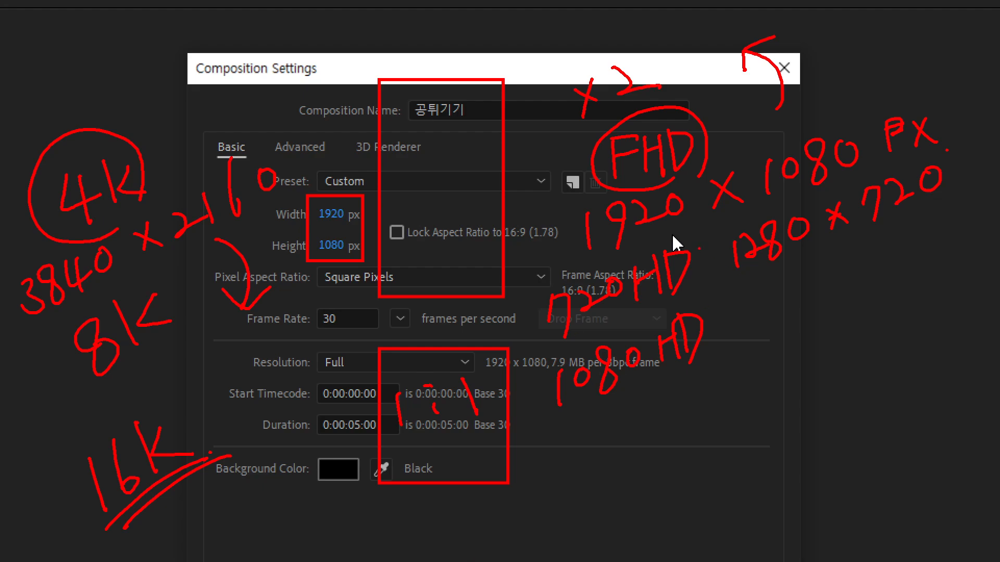
pyautogui.moveTo(890, 88); pyautogui.dragTo(893, 85)
pyautogui.moveTo(554, 209)
pyautogui.mouseDown()
pyautogui.moveTo(567, 254)
pyautogui.moveTo(601, 255)
pyautogui.moveTo(673, 230)
pyautogui.moveTo(706, 305)
pyautogui.moveTo(943, 198)
pyautogui.moveTo(963, 152)
pyautogui.moveTo(924, 99)
pyautogui.moveTo(544, 223)
pyautogui.mouseUp()
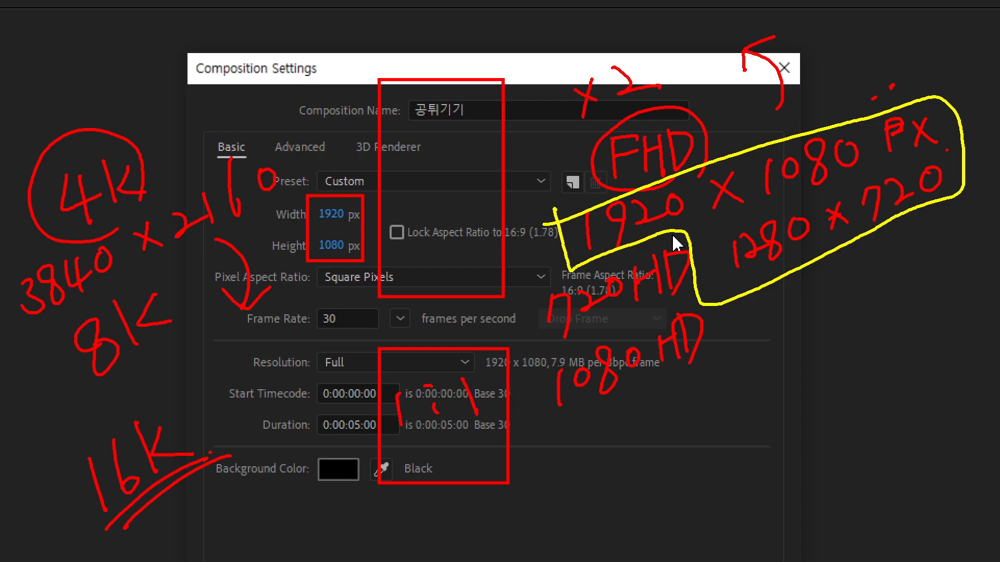
pyautogui.moveTo(39, 49); pyautogui.dragTo(46, 108)
pyautogui.moveTo(41, 59)
pyautogui.mouseDown()
pyautogui.moveTo(71, 95)
pyautogui.moveTo(63, 74)
pyautogui.mouseUp()
pyautogui.moveTo(79, 49)
pyautogui.mouseDown()
pyautogui.moveTo(76, 73)
pyautogui.moveTo(108, 63)
pyautogui.mouseUp()
pyautogui.moveTo(91, 43); pyautogui.dragTo(97, 91)
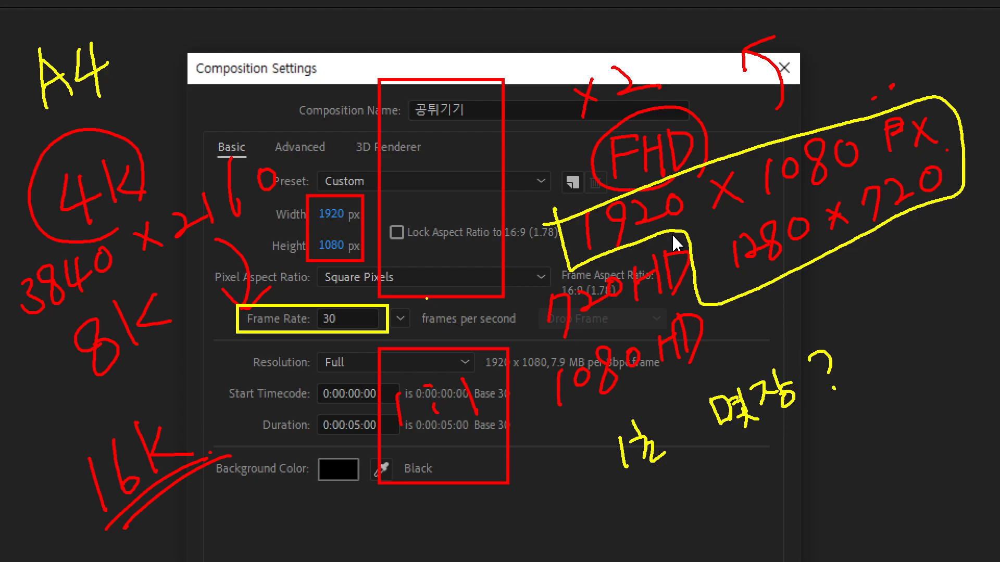
pyautogui.moveTo(441, 306); pyautogui.dragTo(436, 334)
pyautogui.moveTo(427, 322); pyautogui.dragTo(448, 319)
pyautogui.moveTo(456, 313)
pyautogui.mouseDown()
pyautogui.moveTo(460, 342)
pyautogui.moveTo(461, 328)
pyautogui.moveTo(493, 324)
pyautogui.moveTo(482, 329)
pyautogui.mouseUp()
pyautogui.moveTo(420, 297); pyautogui.dragTo(501, 346)
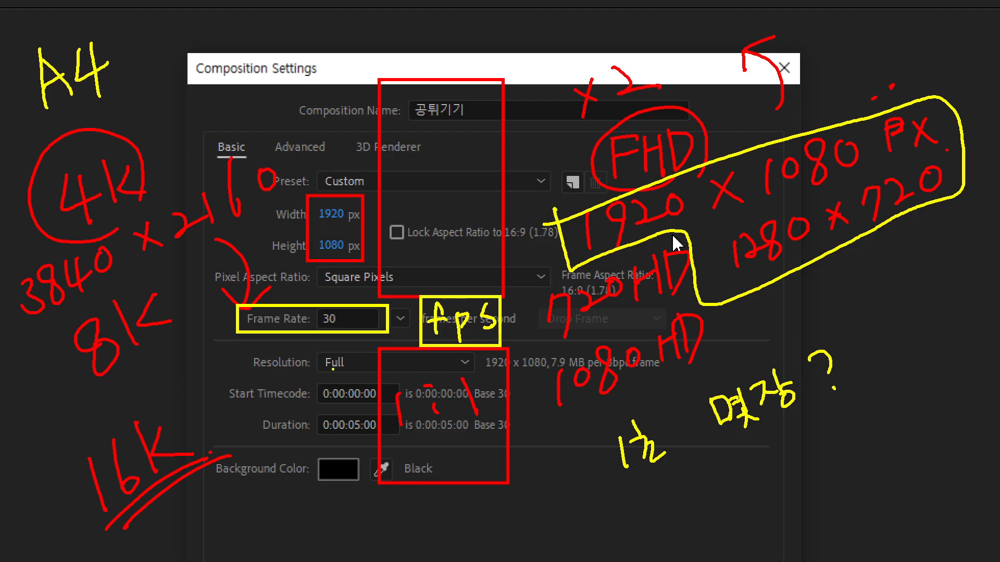
pyautogui.moveTo(294, 353)
pyautogui.mouseDown()
pyautogui.moveTo(277, 377)
pyautogui.moveTo(295, 376)
pyautogui.mouseUp()
pyautogui.moveTo(255, 416)
pyautogui.mouseDown()
pyautogui.moveTo(336, 439)
pyautogui.moveTo(404, 438)
pyautogui.mouseUp()
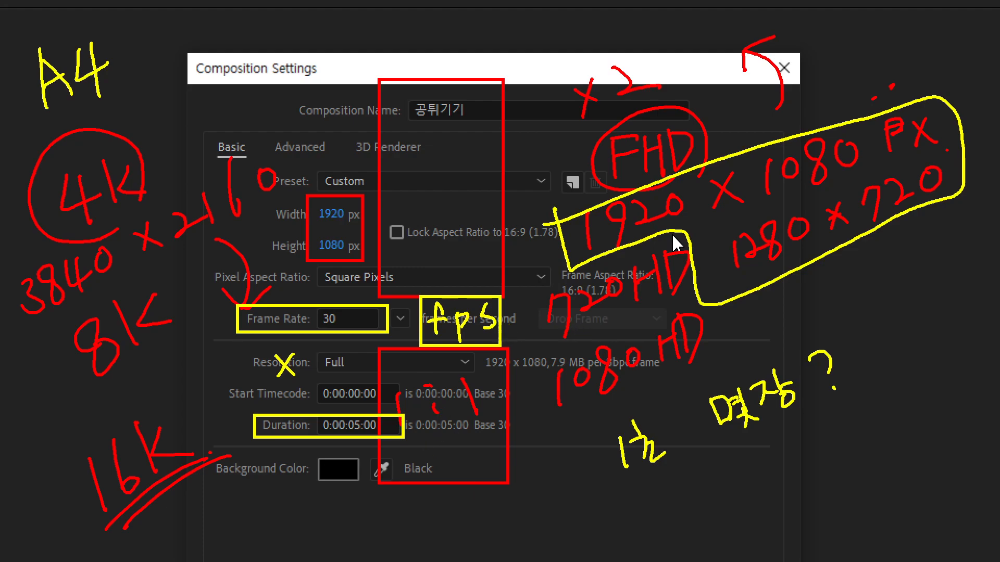
pyautogui.moveTo(360, 493)
pyautogui.mouseDown()
pyautogui.moveTo(308, 496)
pyautogui.moveTo(295, 472)
pyautogui.moveTo(311, 446)
pyautogui.moveTo(356, 444)
pyautogui.moveTo(370, 458)
pyautogui.moveTo(364, 492)
pyautogui.mouseUp()
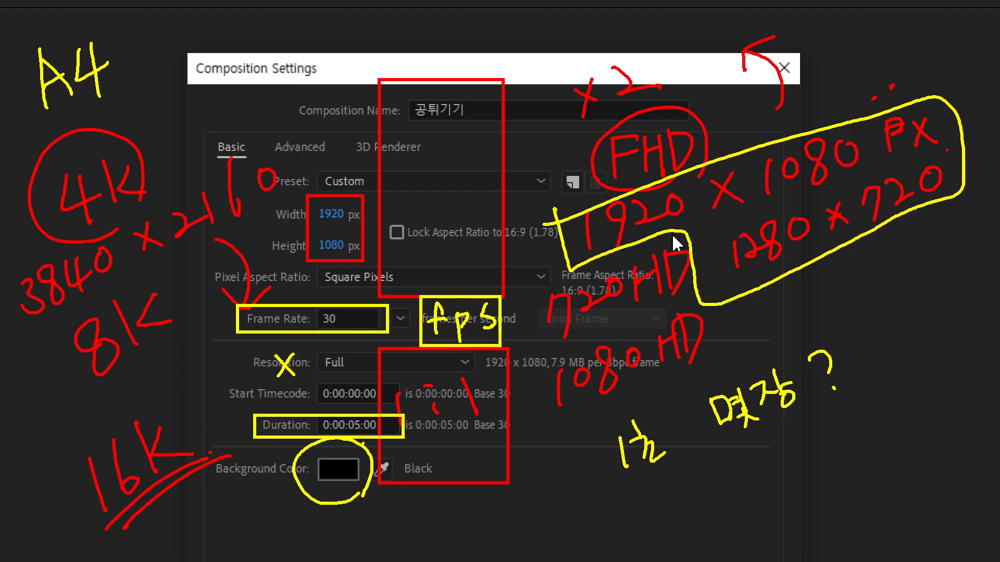
pyautogui.moveTo(367, 505); pyautogui.dragTo(392, 535)
pyautogui.moveTo(609, 476); pyautogui.dragTo(620, 552)
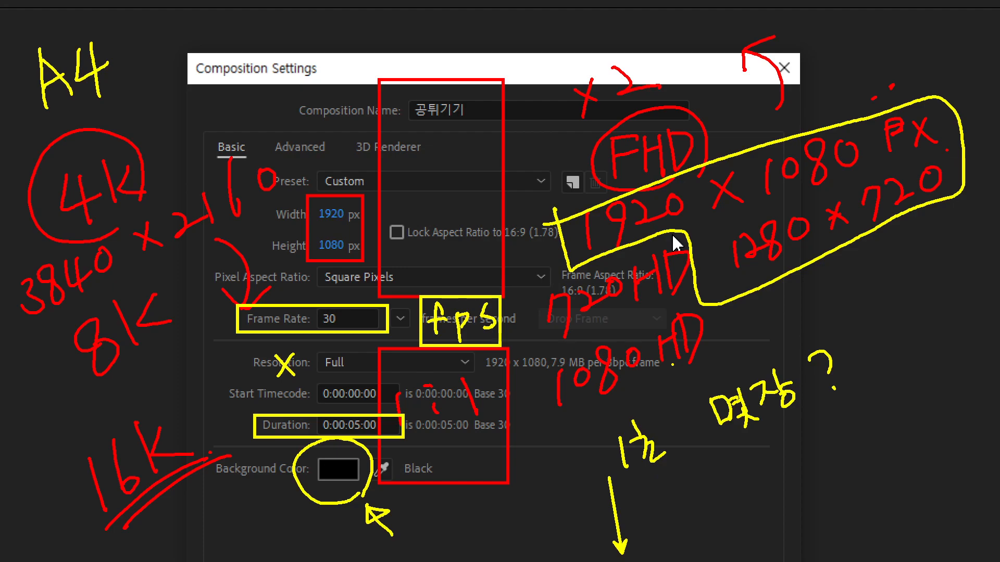
# - Create the composition with the settings 1920 × 1080 px, square pixels, 30 fps, 0:00:05:00 duration and black background
pyautogui.press('Escape')
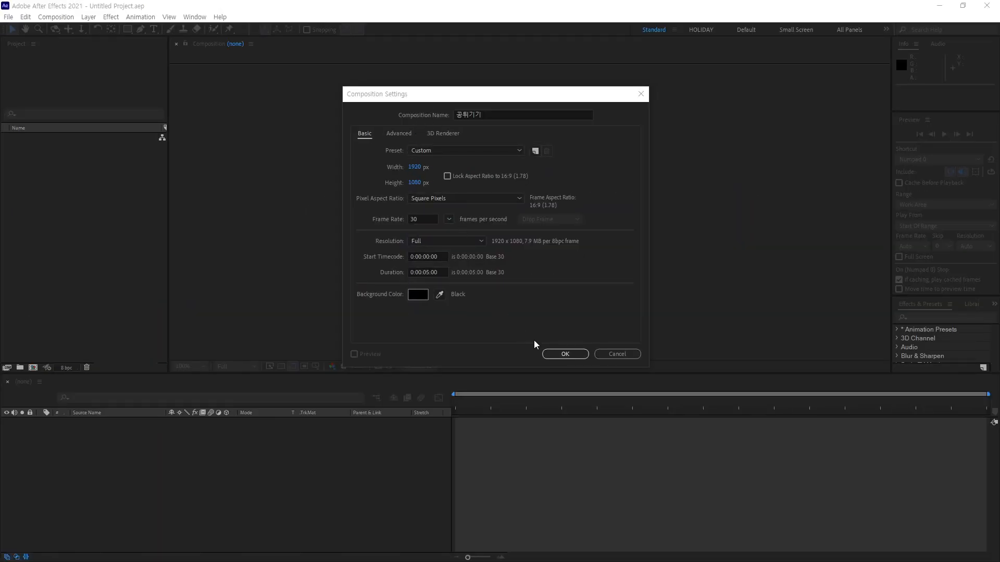
pyautogui.click(562, 354)
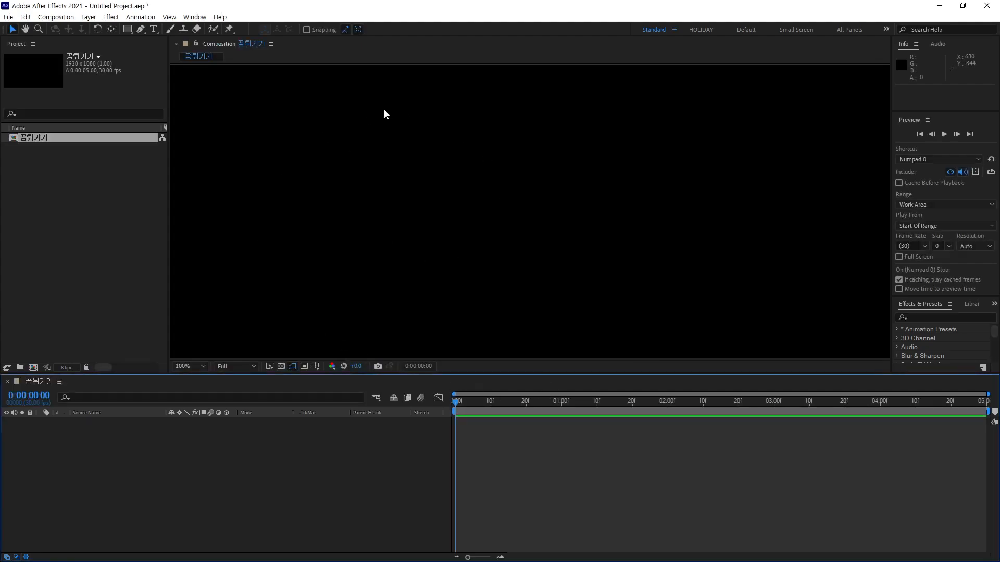
pyautogui.moveTo(576, 270)
pyautogui.mouseDown()
pyautogui.moveTo(430, 285)
pyautogui.moveTo(403, 122)
pyautogui.moveTo(626, 145)
pyautogui.moveTo(640, 247)
pyautogui.mouseUp()
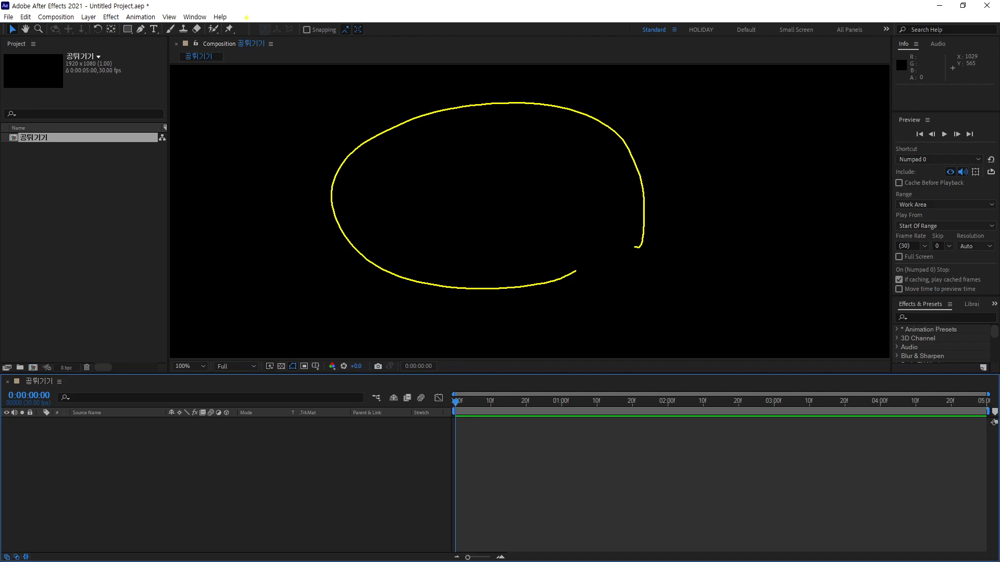
pyautogui.moveTo(122, 30)
pyautogui.mouseDown()
pyautogui.moveTo(227, 107)
pyautogui.moveTo(963, 423)
pyautogui.mouseUp()
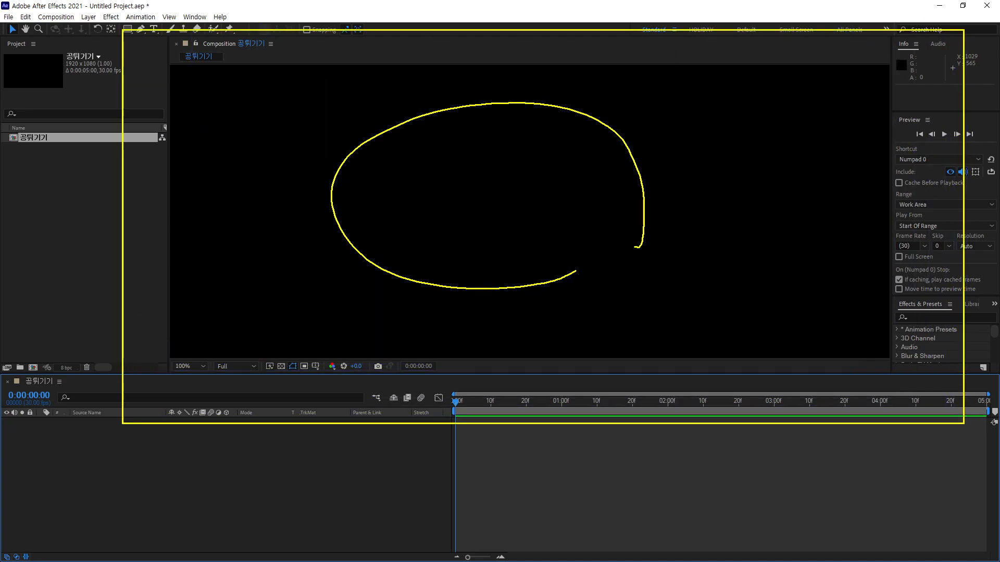
pyautogui.moveTo(427, 145); pyautogui.dragTo(703, 310)
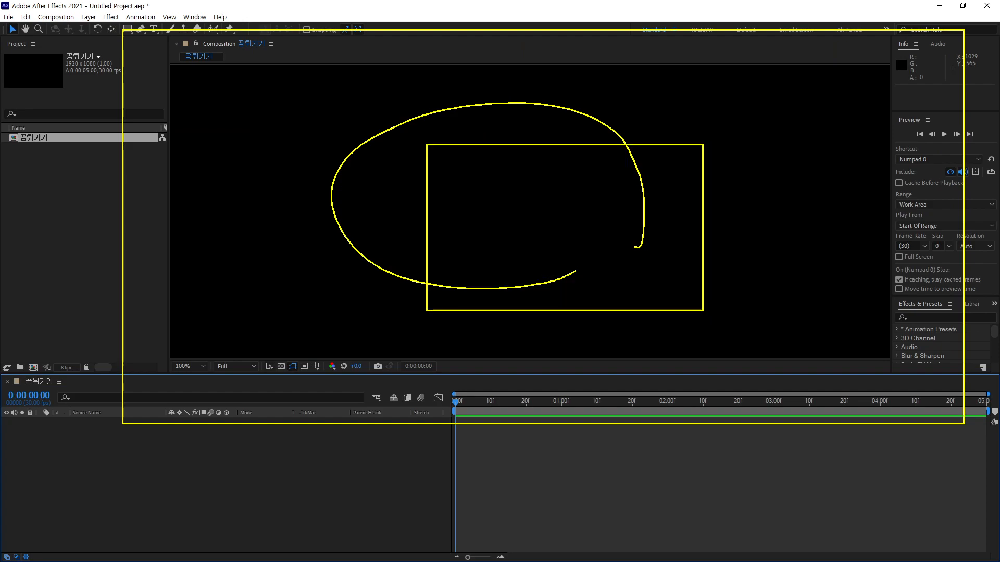
pyautogui.moveTo(271, 66)
pyautogui.mouseDown()
pyautogui.moveTo(395, 150)
pyautogui.moveTo(763, 357)
pyautogui.moveTo(803, 359)
pyautogui.mouseUp()
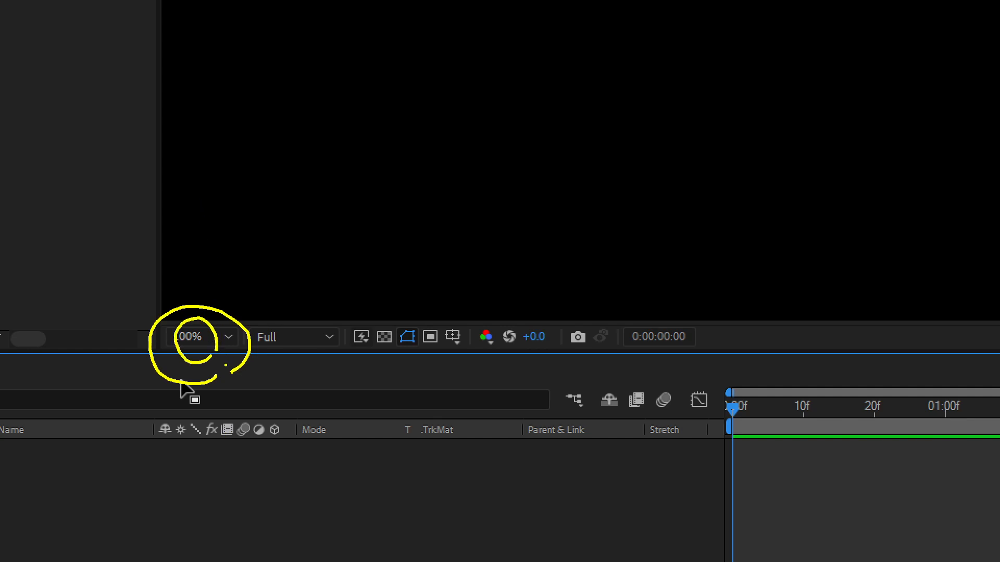
# - Set the composition viewer's magnification to Fit so the whole frame is shown
pyautogui.click(223, 337)
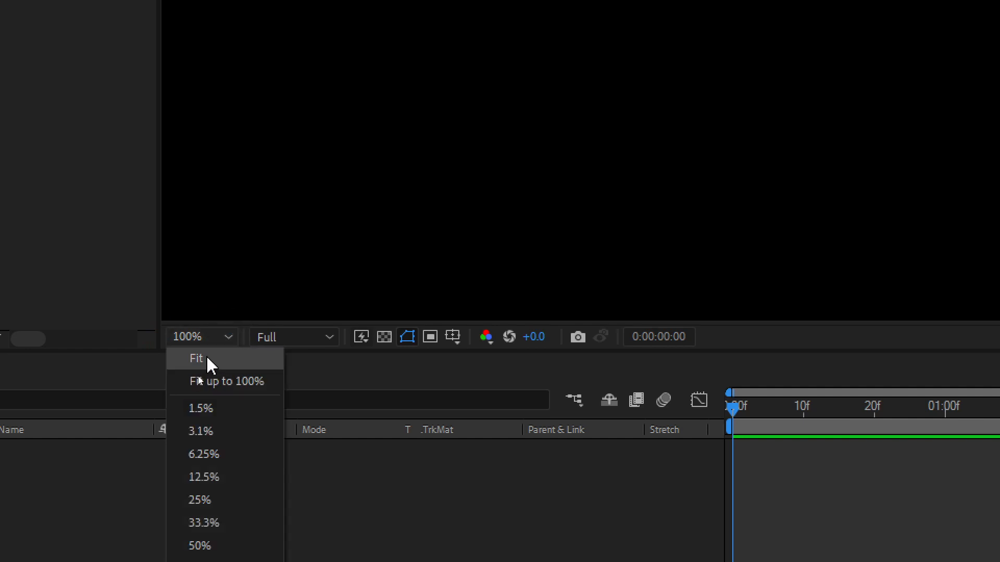
pyautogui.click(225, 360)
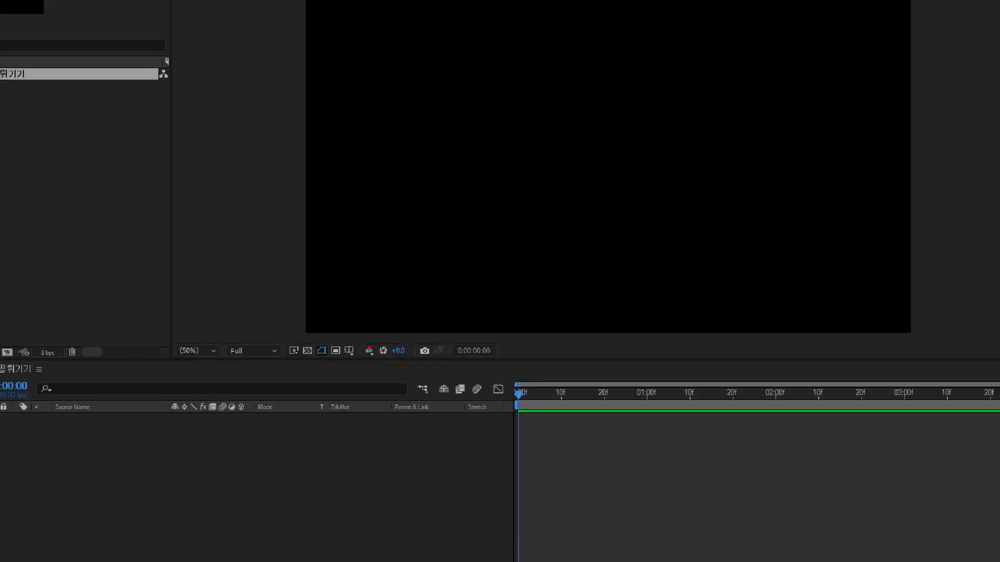
pyautogui.click(177, 425)
pyautogui.hotkey('ctrl', '2')
pyautogui.moveTo(254, 370); pyautogui.dragTo(226, 383)
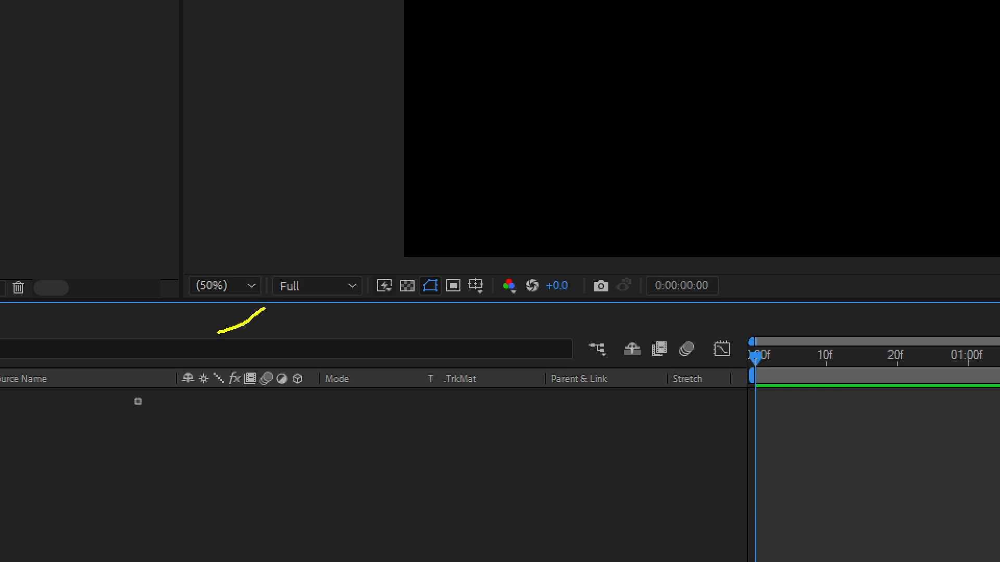
pyautogui.moveTo(217, 332)
pyautogui.mouseDown()
pyautogui.moveTo(196, 252)
pyautogui.moveTo(265, 280)
pyautogui.mouseUp()
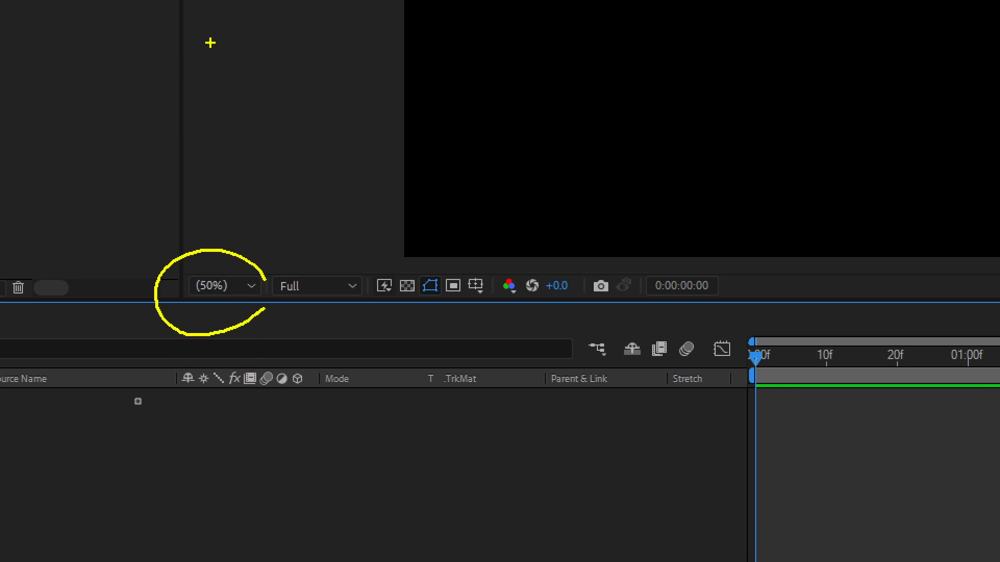
pyautogui.moveTo(406, 259); pyautogui.dragTo(455, 315)
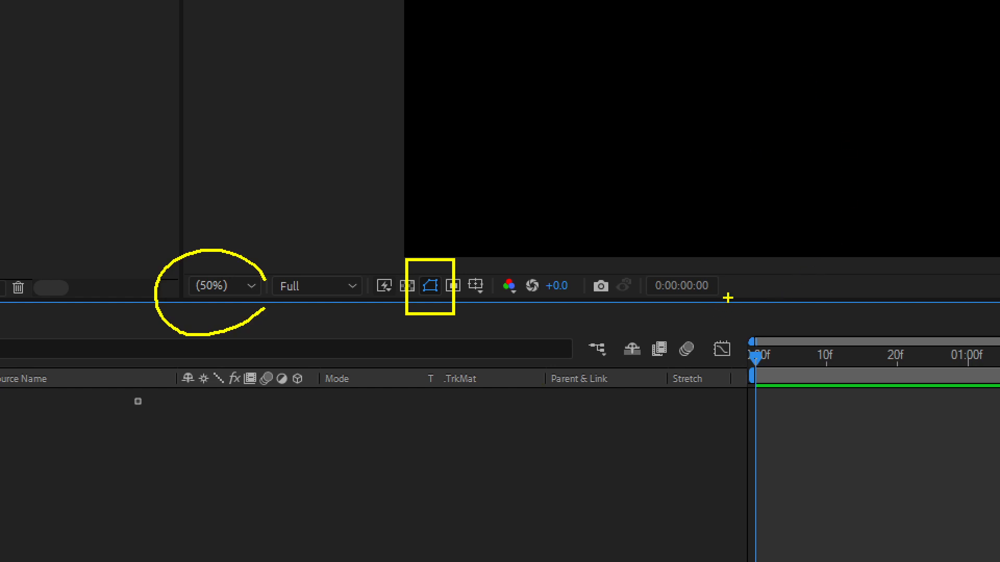
pyautogui.moveTo(736, 285); pyautogui.dragTo(157, 285)
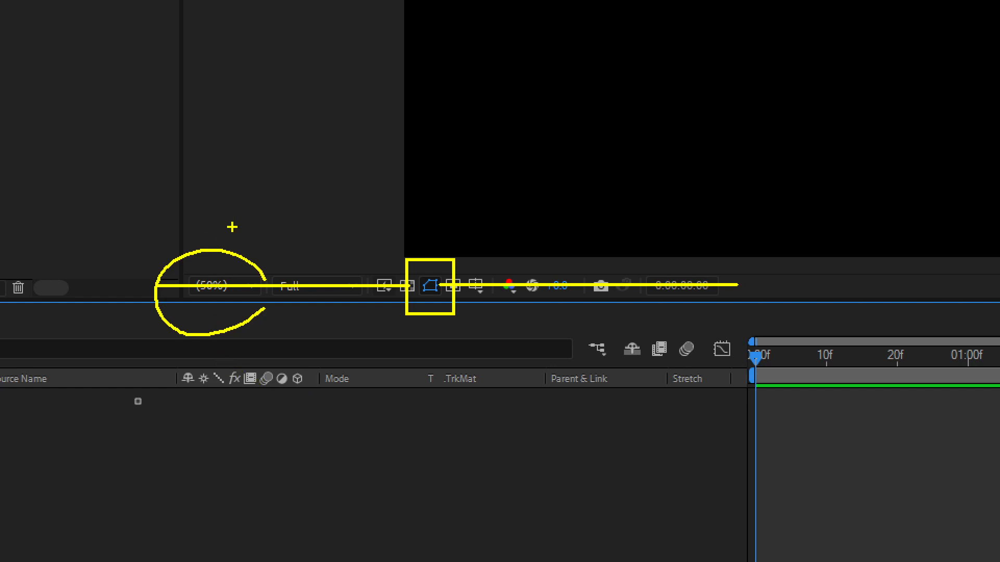
pyautogui.moveTo(222, 268); pyautogui.dragTo(215, 116)
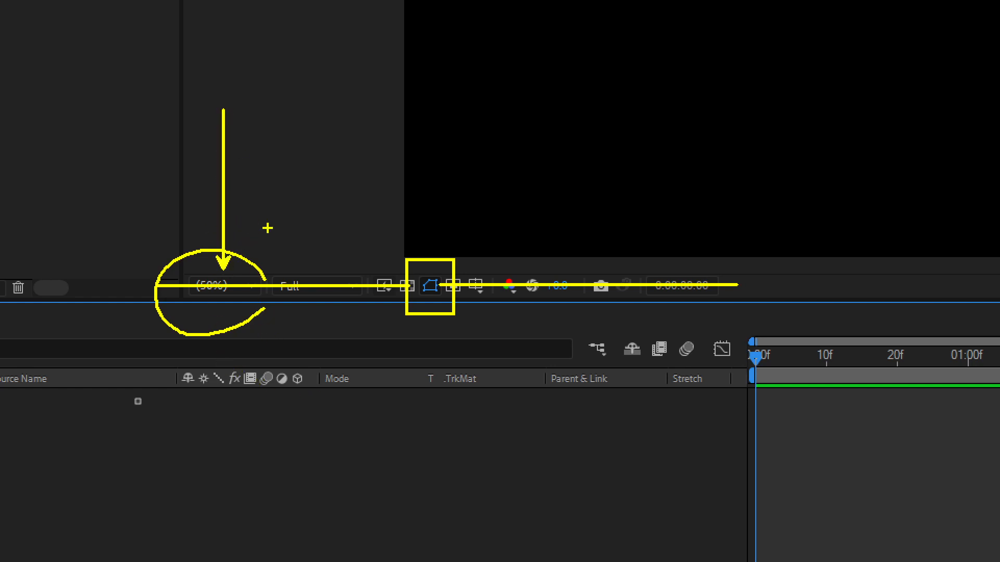
pyautogui.moveTo(430, 310)
pyautogui.mouseDown()
pyautogui.moveTo(445, 410)
pyautogui.moveTo(431, 440)
pyautogui.mouseUp()
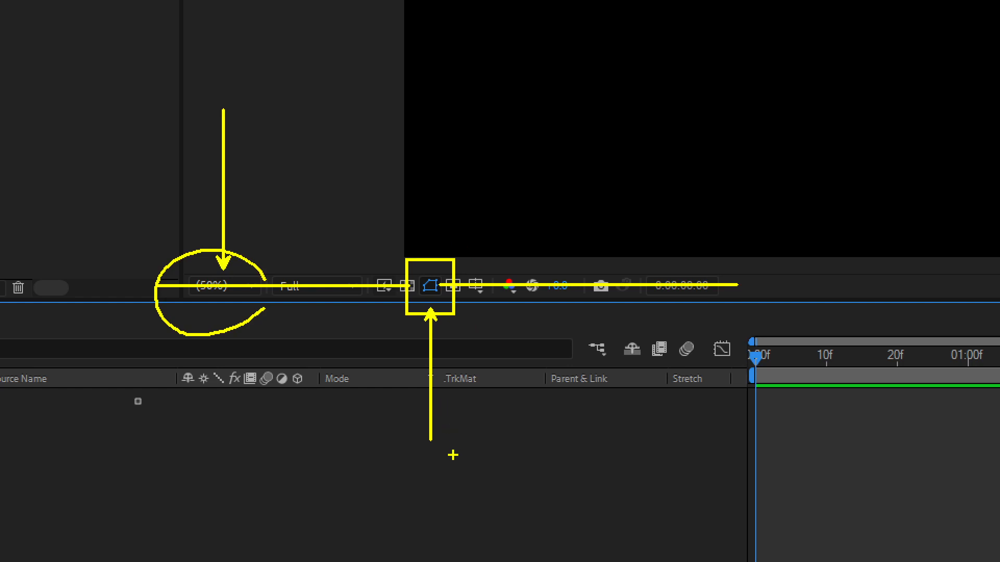
pyautogui.press('Escape')
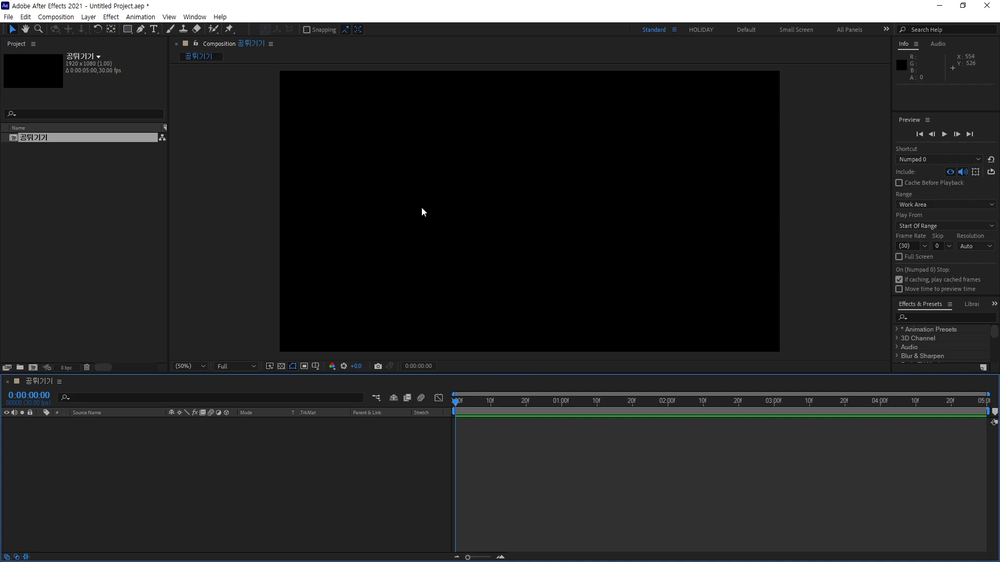
pyautogui.moveTo(342, 136)
pyautogui.mouseDown()
pyautogui.moveTo(347, 175)
pyautogui.moveTo(410, 136)
pyautogui.moveTo(401, 180)
pyautogui.mouseUp()
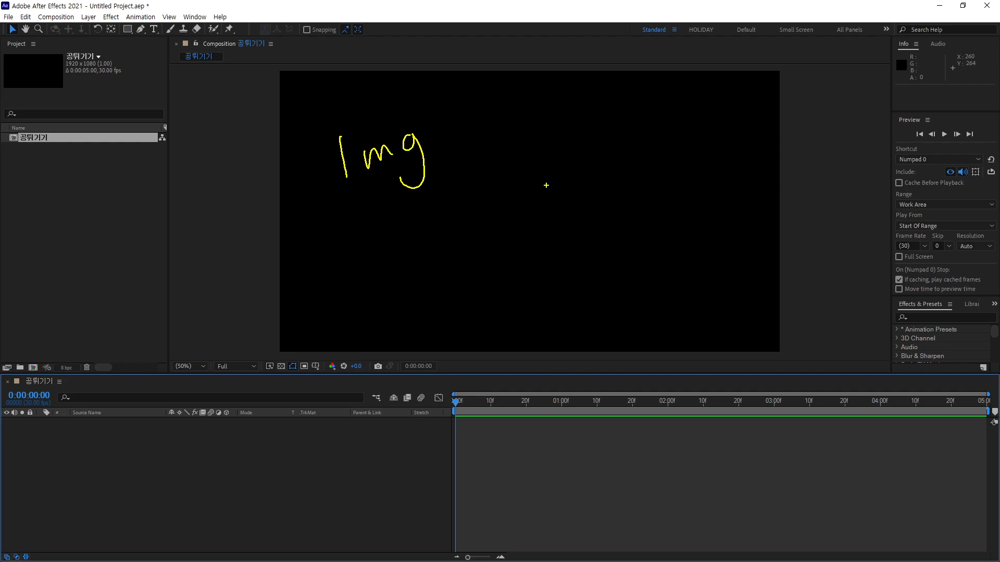
pyautogui.press('Escape')
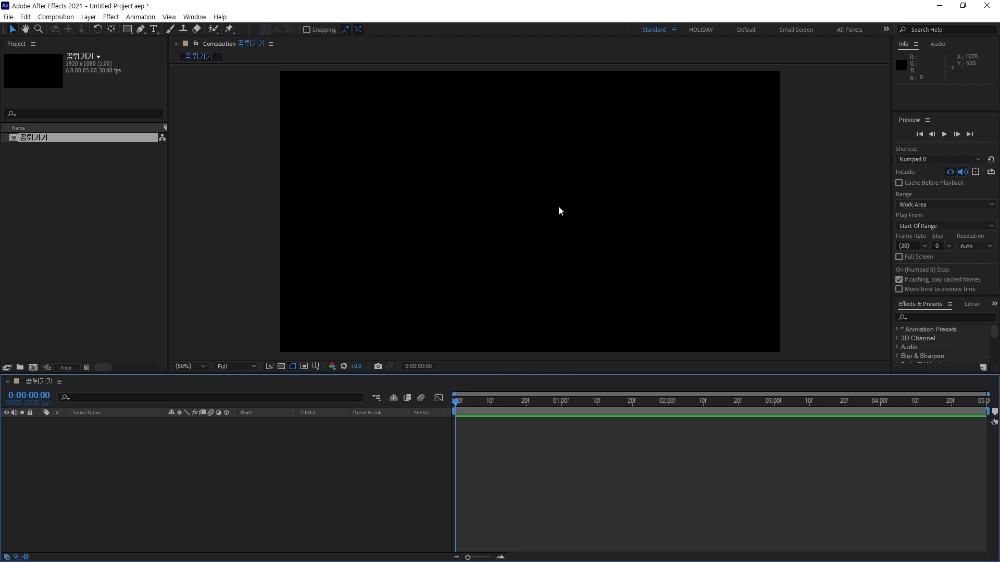
pyautogui.hotkey('ctrl', '2')
pyautogui.moveTo(373, 143)
pyautogui.mouseDown()
pyautogui.moveTo(384, 178)
pyautogui.moveTo(399, 146)
pyautogui.mouseUp()
pyautogui.moveTo(475, 154)
pyautogui.mouseDown()
pyautogui.moveTo(483, 168)
pyautogui.moveTo(500, 164)
pyautogui.mouseUp()
pyautogui.moveTo(487, 166)
pyautogui.mouseDown()
pyautogui.moveTo(500, 164)
pyautogui.moveTo(513, 191)
pyautogui.mouseUp()
pyautogui.moveTo(528, 152)
pyautogui.mouseDown()
pyautogui.moveTo(521, 179)
pyautogui.moveTo(532, 188)
pyautogui.mouseUp()
pyautogui.moveTo(529, 172)
pyautogui.mouseDown()
pyautogui.moveTo(547, 153)
pyautogui.moveTo(547, 189)
pyautogui.mouseUp()
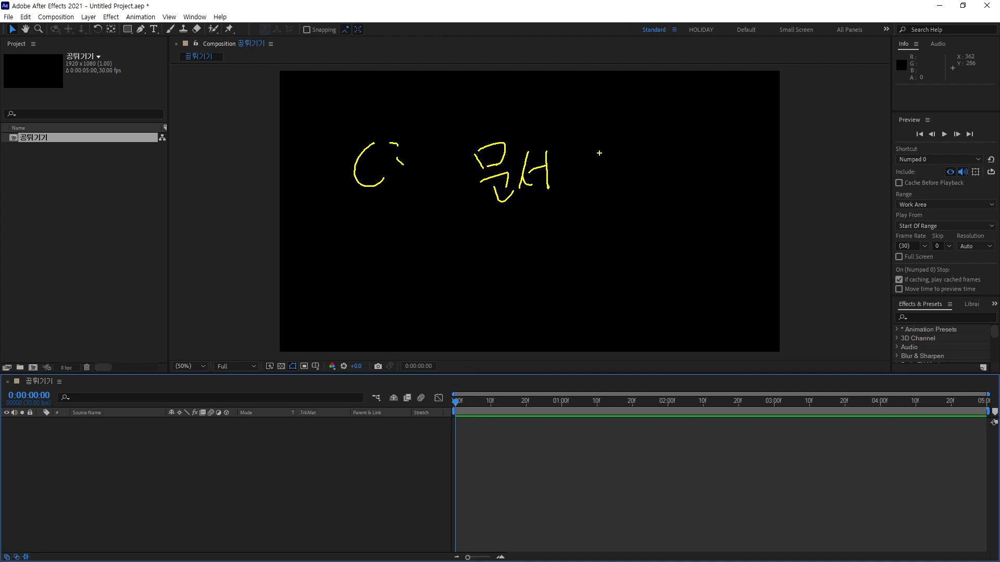
pyautogui.press('b')
pyautogui.moveTo(603, 135)
pyautogui.mouseDown()
pyautogui.moveTo(631, 172)
pyautogui.moveTo(787, 203)
pyautogui.mouseUp()
pyautogui.moveTo(658, 158); pyautogui.dragTo(668, 160)
pyautogui.moveTo(663, 166)
pyautogui.mouseDown()
pyautogui.moveTo(679, 182)
pyautogui.moveTo(705, 154)
pyautogui.moveTo(695, 166)
pyautogui.moveTo(705, 189)
pyautogui.mouseUp()
pyautogui.moveTo(691, 184); pyautogui.dragTo(714, 194)
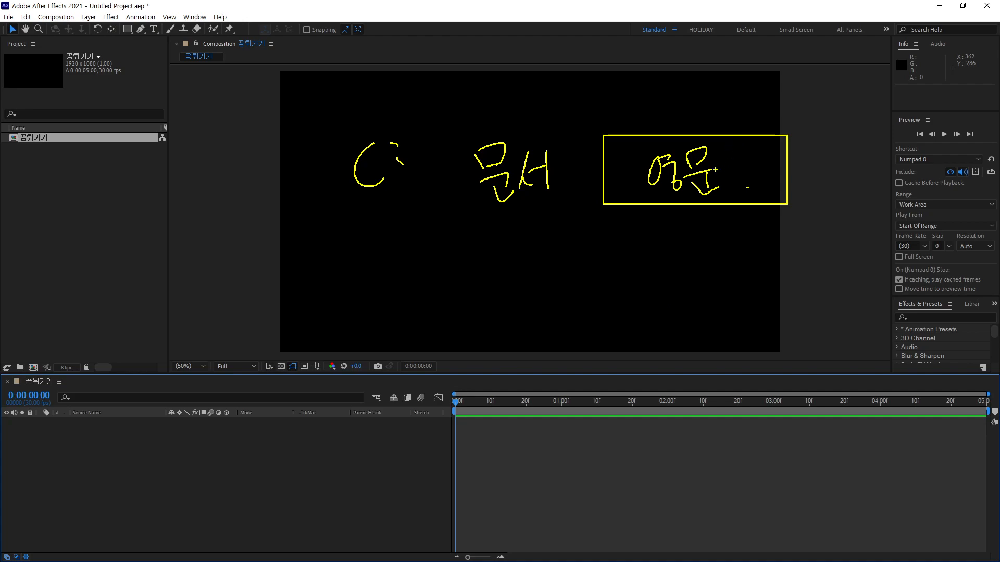
pyautogui.moveTo(610, 135)
pyautogui.mouseDown()
pyautogui.moveTo(612, 117)
pyautogui.moveTo(660, 114)
pyautogui.moveTo(665, 135)
pyautogui.mouseUp()
pyautogui.moveTo(149, 22)
pyautogui.mouseDown()
pyautogui.moveTo(137, 26)
pyautogui.moveTo(156, 5)
pyautogui.moveTo(151, 45)
pyautogui.mouseUp()
pyautogui.moveTo(558, 241)
pyautogui.mouseDown()
pyautogui.moveTo(573, 257)
pyautogui.moveTo(651, 209)
pyautogui.moveTo(633, 217)
pyautogui.moveTo(651, 211)
pyautogui.moveTo(654, 234)
pyautogui.mouseUp()
pyautogui.moveTo(654, 284)
pyautogui.mouseDown()
pyautogui.moveTo(645, 324)
pyautogui.moveTo(665, 333)
pyautogui.mouseUp()
pyautogui.moveTo(687, 302)
pyautogui.mouseDown()
pyautogui.moveTo(731, 301)
pyautogui.moveTo(765, 275)
pyautogui.moveTo(816, 285)
pyautogui.moveTo(761, 206)
pyautogui.moveTo(788, 199)
pyautogui.moveTo(609, 207)
pyautogui.moveTo(731, 83)
pyautogui.moveTo(799, 206)
pyautogui.mouseUp()
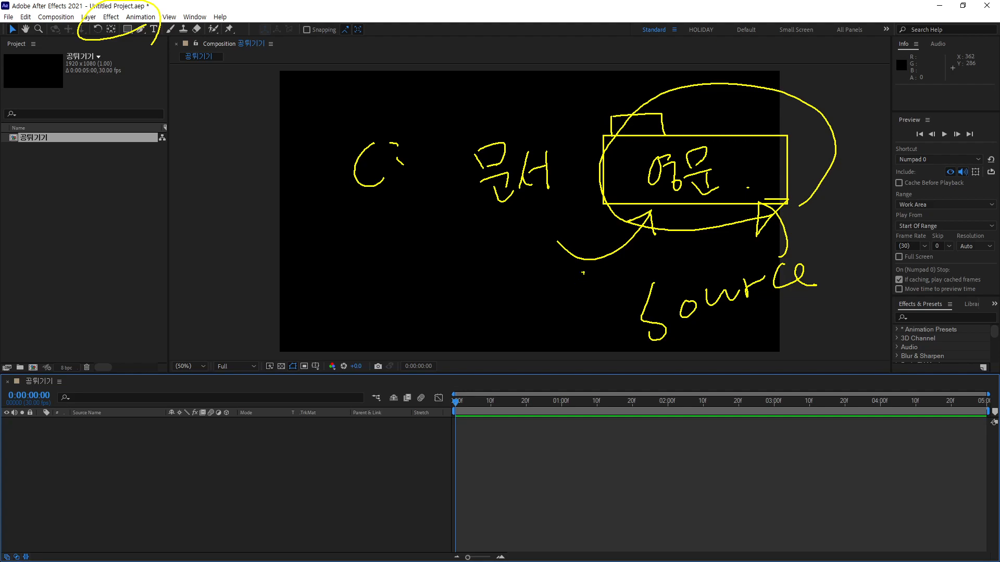
pyautogui.moveTo(762, 236)
pyautogui.mouseDown()
pyautogui.moveTo(698, 250)
pyautogui.moveTo(602, 197)
pyautogui.moveTo(646, 112)
pyautogui.moveTo(752, 118)
pyautogui.mouseUp()
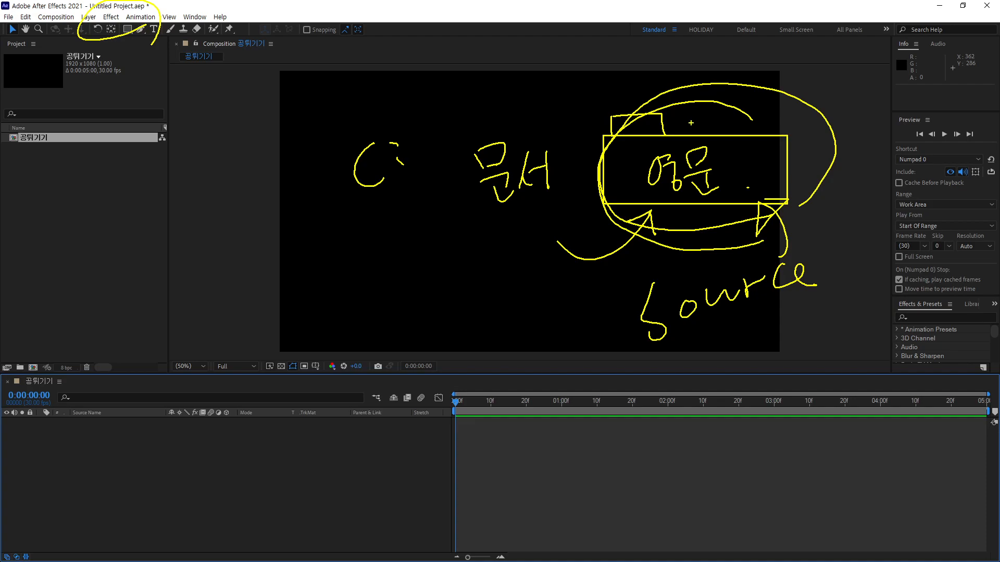
pyautogui.moveTo(233, 307)
pyautogui.mouseDown()
pyautogui.moveTo(248, 349)
pyautogui.moveTo(270, 334)
pyautogui.mouseUp()
pyautogui.moveTo(268, 288); pyautogui.dragTo(285, 327)
pyautogui.moveTo(277, 308); pyautogui.dragTo(317, 276)
pyautogui.moveTo(304, 292)
pyautogui.mouseDown()
pyautogui.moveTo(319, 284)
pyautogui.moveTo(333, 313)
pyautogui.mouseUp()
pyautogui.moveTo(339, 270); pyautogui.dragTo(348, 308)
pyautogui.moveTo(359, 248); pyautogui.dragTo(369, 260)
pyautogui.moveTo(355, 265)
pyautogui.mouseDown()
pyautogui.moveTo(372, 260)
pyautogui.moveTo(376, 297)
pyautogui.mouseUp()
pyautogui.moveTo(386, 276)
pyautogui.mouseDown()
pyautogui.moveTo(398, 271)
pyautogui.moveTo(408, 284)
pyautogui.mouseUp()
pyautogui.moveTo(406, 241)
pyautogui.mouseDown()
pyautogui.moveTo(416, 280)
pyautogui.moveTo(430, 279)
pyautogui.moveTo(448, 248)
pyautogui.mouseUp()
pyautogui.moveTo(437, 255)
pyautogui.mouseDown()
pyautogui.moveTo(449, 247)
pyautogui.moveTo(454, 281)
pyautogui.mouseUp()
pyautogui.moveTo(435, 289)
pyautogui.mouseDown()
pyautogui.moveTo(467, 300)
pyautogui.moveTo(216, 400)
pyautogui.mouseUp()
pyautogui.moveTo(508, 312); pyautogui.dragTo(230, 405)
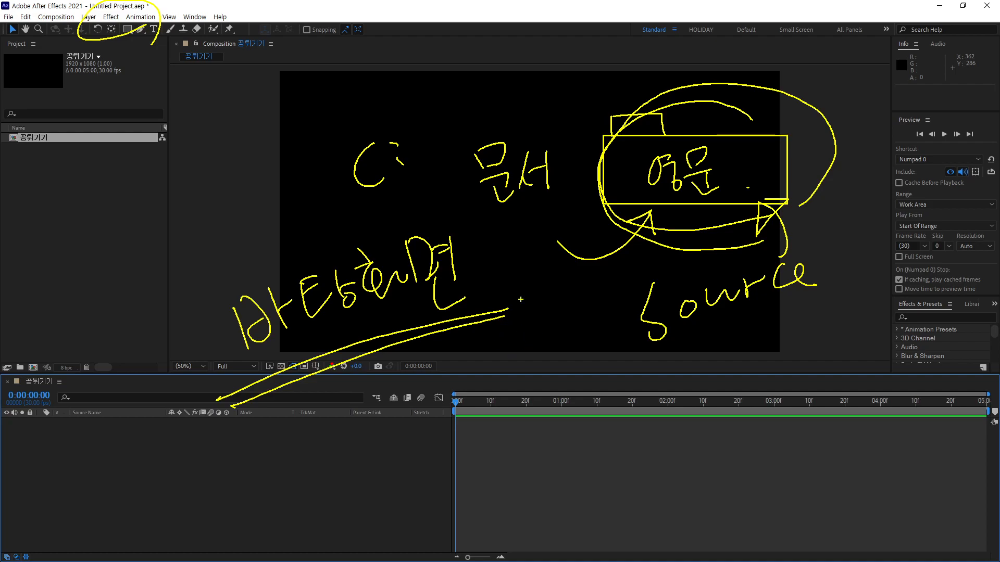
pyautogui.moveTo(573, 72)
pyautogui.mouseDown()
pyautogui.moveTo(628, 189)
pyautogui.moveTo(815, 261)
pyautogui.moveTo(870, 270)
pyautogui.mouseUp()
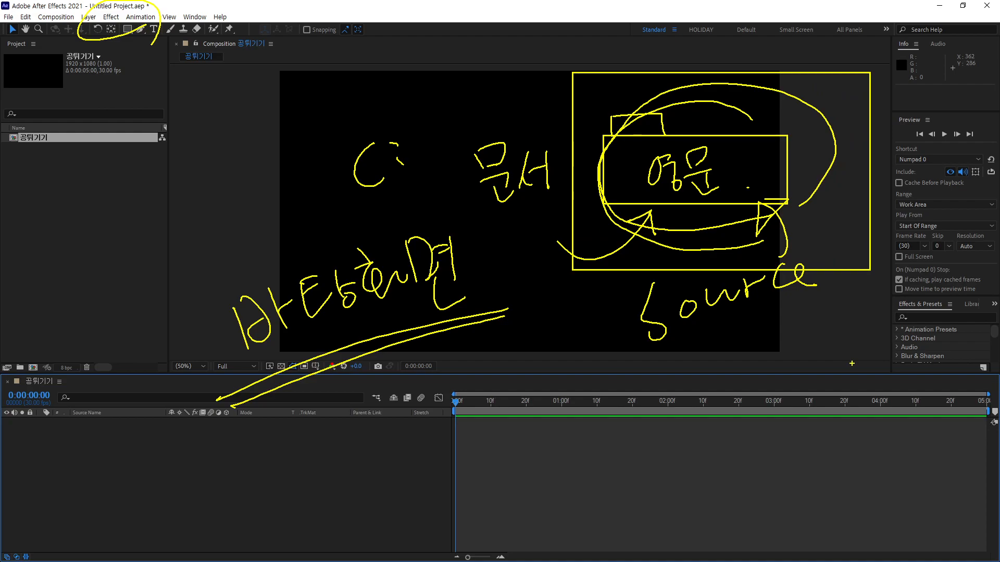
pyautogui.press('Escape')
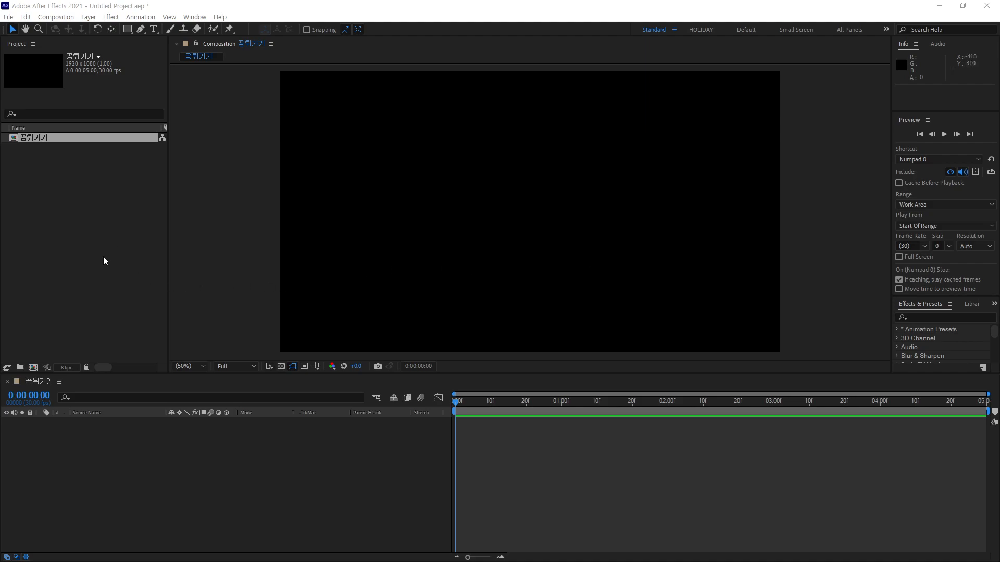
pyautogui.click(109, 275)
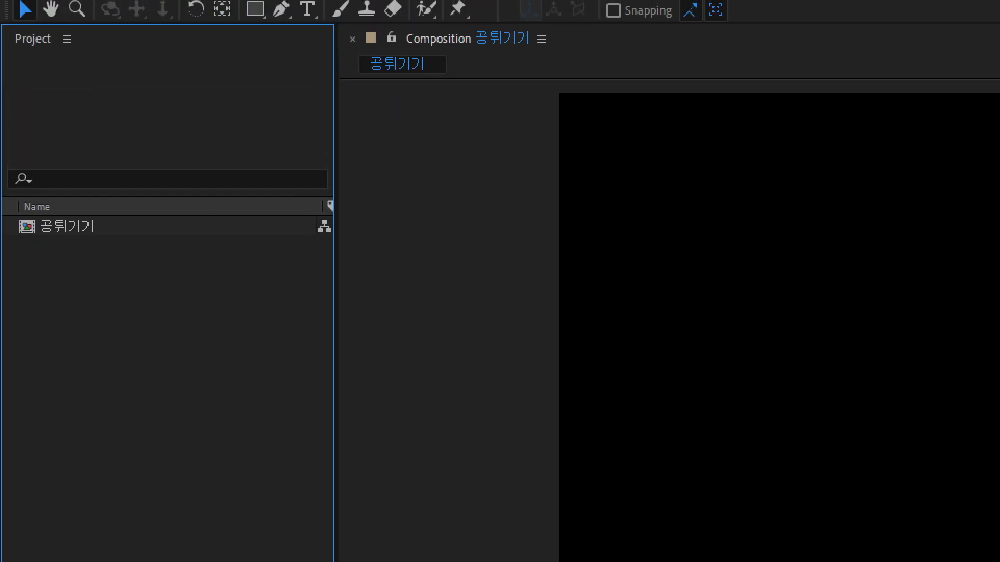
pyautogui.moveTo(70, 59)
pyautogui.mouseDown()
pyautogui.moveTo(81, 29)
pyautogui.moveTo(85, 91)
pyautogui.mouseUp()
pyautogui.moveTo(197, 419)
pyautogui.mouseDown()
pyautogui.moveTo(223, 407)
pyautogui.moveTo(214, 428)
pyautogui.mouseUp()
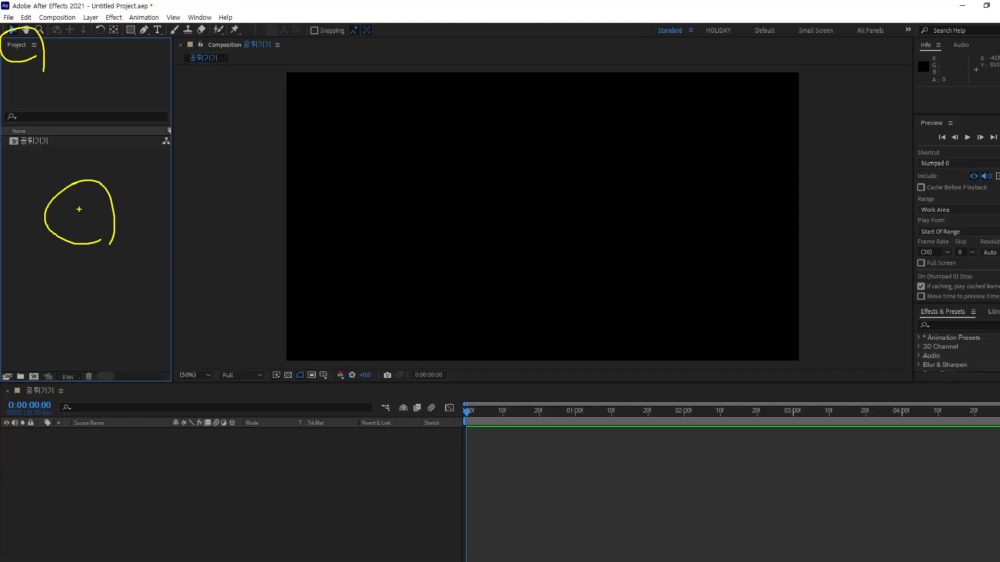
pyautogui.press('Escape')
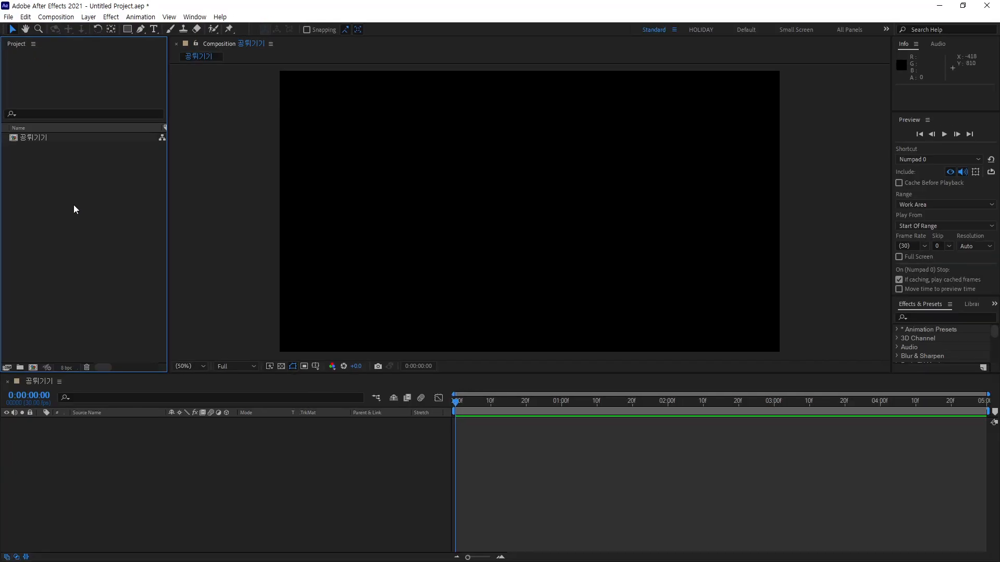
# - Import colorball.jpg as footage from the 20240319 folder inside 02_AE on drive F
pyautogui.doubleClick(79, 211)
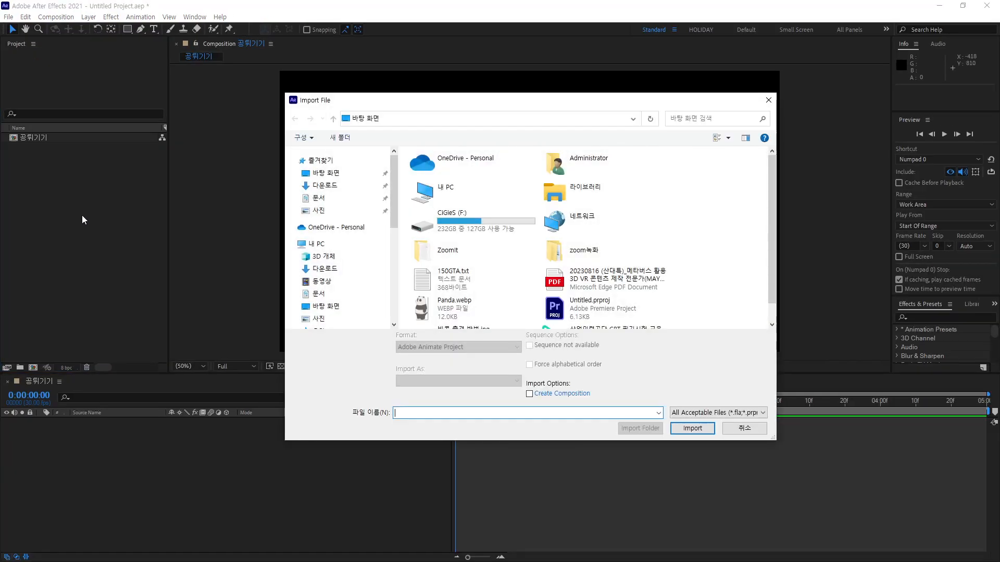
pyautogui.click(446, 224)
pyautogui.doubleClick(446, 223)
pyautogui.doubleClick(432, 190)
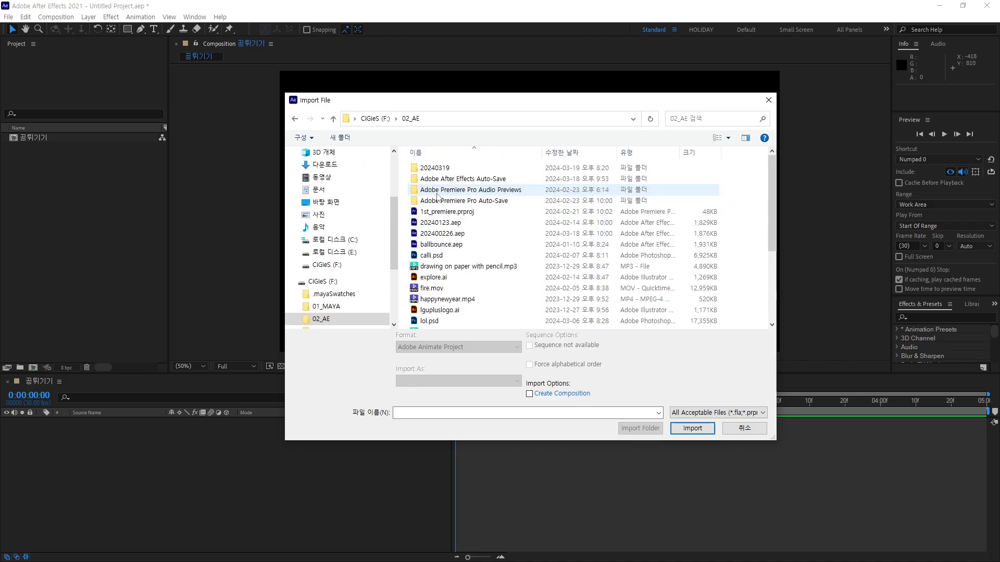
pyautogui.doubleClick(440, 168)
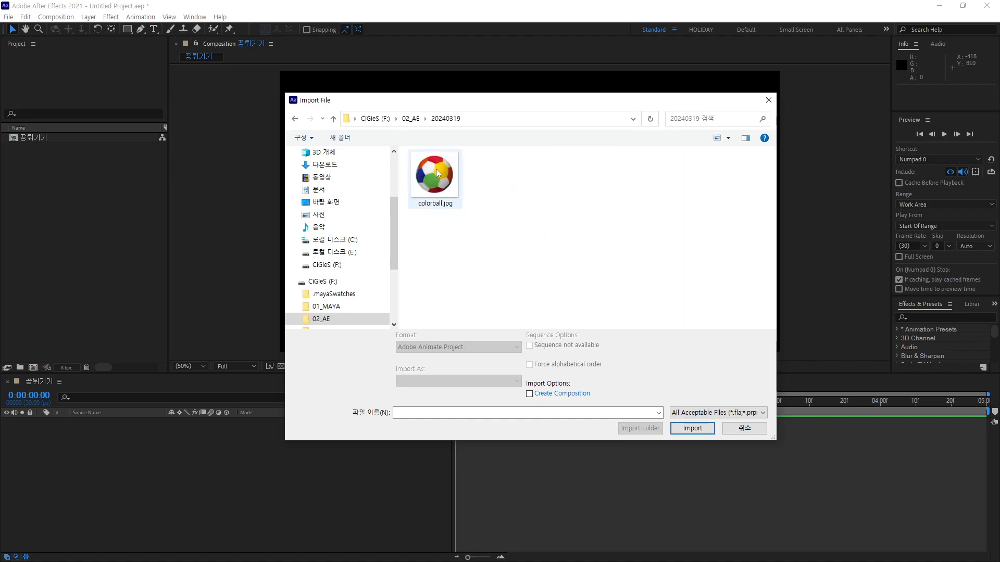
pyautogui.click(443, 184)
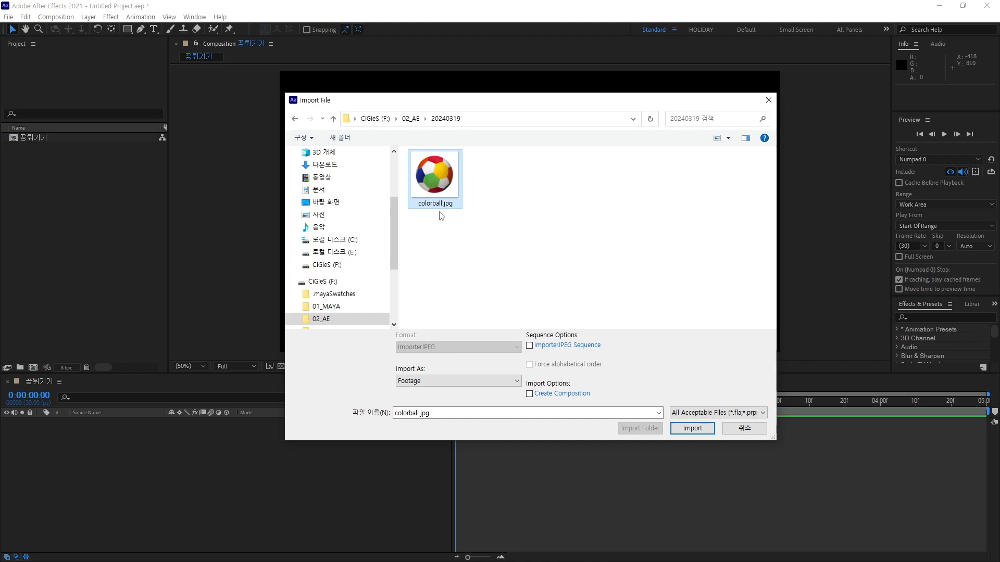
pyautogui.click(700, 431)
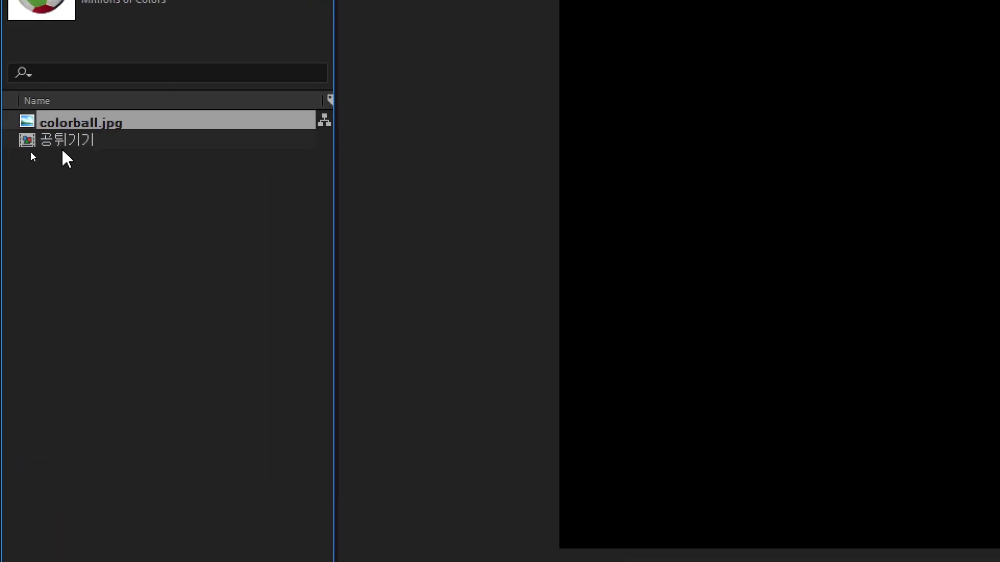
# - Add colorball.jpg to the 공튀기기 timeline as a layer
pyautogui.click(32, 154)
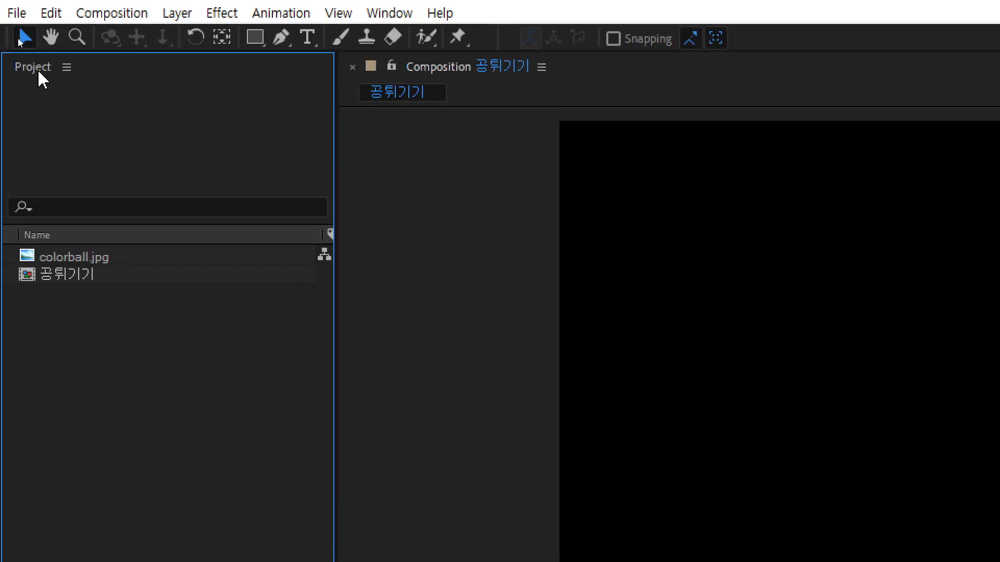
pyautogui.click(81, 258)
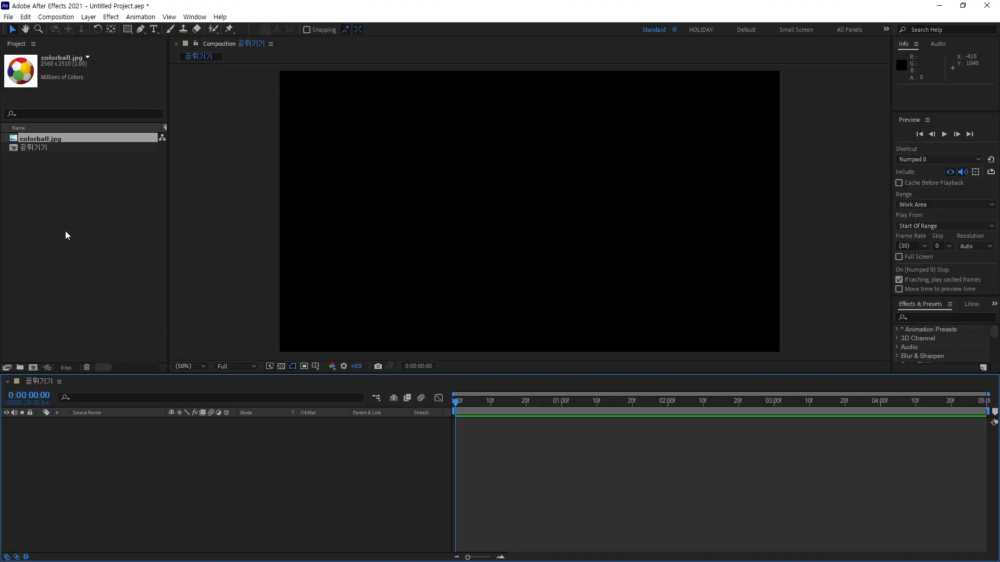
pyautogui.moveTo(43, 138); pyautogui.dragTo(117, 486)
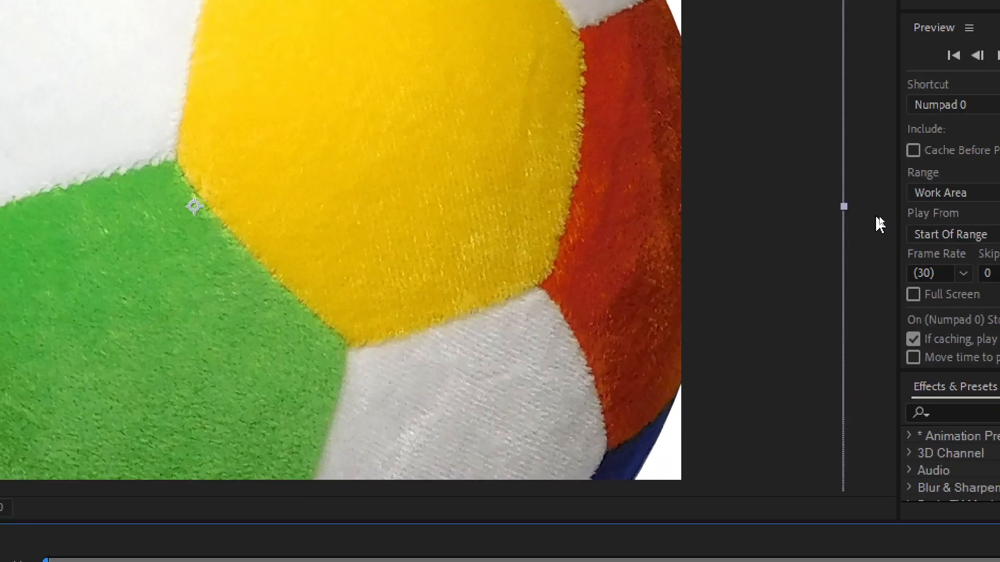
# - Try narrowing the ball image by its side handle, and undo that resize
pyautogui.moveTo(844, 213); pyautogui.dragTo(416, 301)
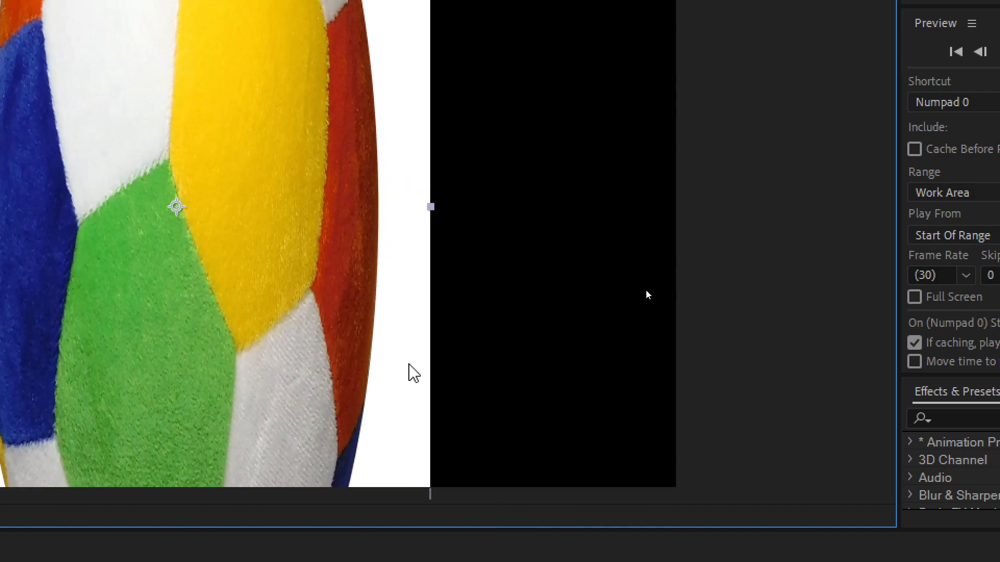
pyautogui.hotkey('ctrl', 'z')
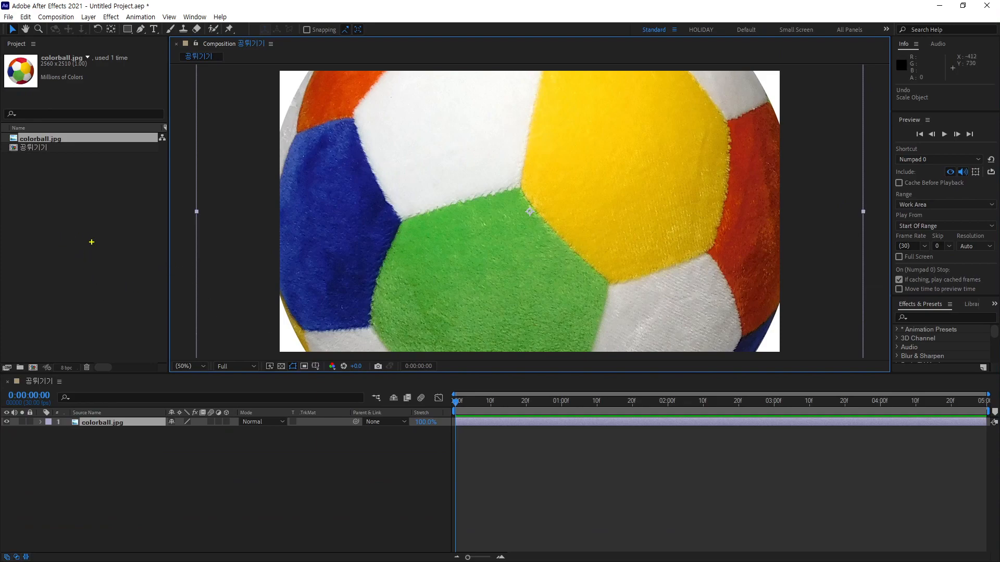
pyautogui.moveTo(93, 226)
pyautogui.mouseDown()
pyautogui.moveTo(77, 243)
pyautogui.moveTo(108, 261)
pyautogui.moveTo(84, 269)
pyautogui.mouseUp()
pyautogui.moveTo(39, 226); pyautogui.dragTo(41, 233)
pyautogui.moveTo(44, 224); pyautogui.dragTo(48, 231)
pyautogui.moveTo(116, 203); pyautogui.dragTo(125, 214)
pyautogui.moveTo(105, 293); pyautogui.dragTo(123, 312)
pyautogui.moveTo(157, 273)
pyautogui.mouseDown()
pyautogui.moveTo(148, 300)
pyautogui.moveTo(159, 312)
pyautogui.mouseUp()
pyautogui.moveTo(191, 276)
pyautogui.mouseDown()
pyautogui.moveTo(183, 295)
pyautogui.moveTo(279, 256)
pyautogui.moveTo(162, 337)
pyautogui.mouseUp()
pyautogui.moveTo(295, 273); pyautogui.dragTo(151, 343)
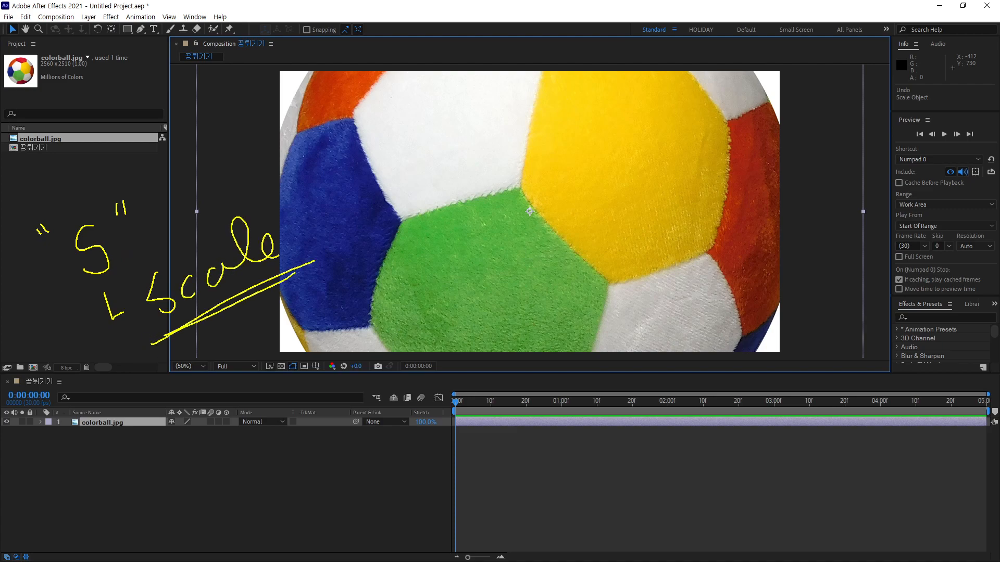
pyautogui.moveTo(130, 432)
pyautogui.mouseDown()
pyautogui.moveTo(92, 449)
pyautogui.moveTo(69, 425)
pyautogui.moveTo(71, 408)
pyautogui.moveTo(93, 397)
pyautogui.moveTo(133, 405)
pyautogui.moveTo(145, 443)
pyautogui.moveTo(177, 462)
pyautogui.moveTo(183, 436)
pyautogui.mouseUp()
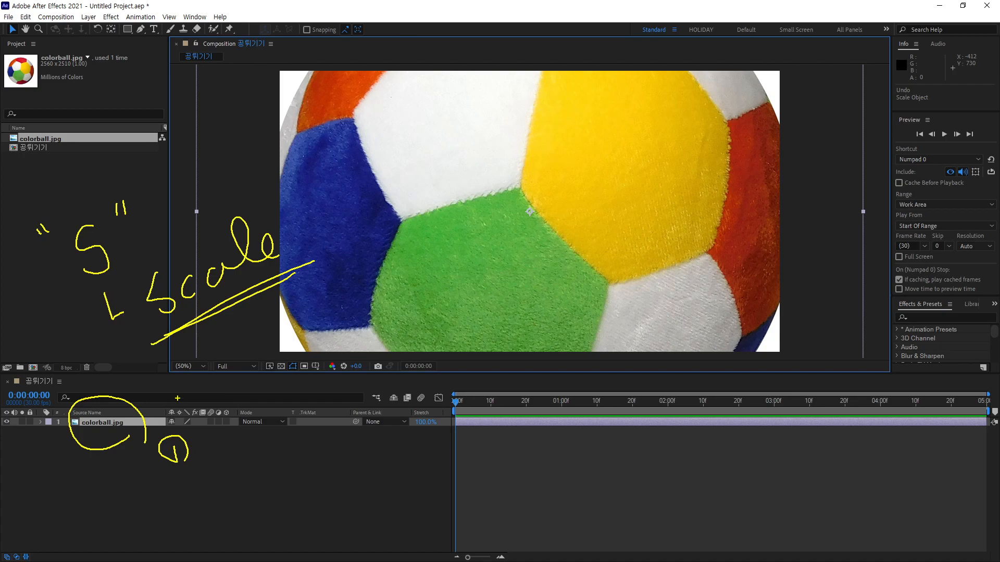
pyautogui.moveTo(255, 438)
pyautogui.mouseDown()
pyautogui.moveTo(242, 463)
pyautogui.moveTo(250, 480)
pyautogui.moveTo(312, 474)
pyautogui.mouseUp()
pyautogui.moveTo(270, 428); pyautogui.dragTo(275, 435)
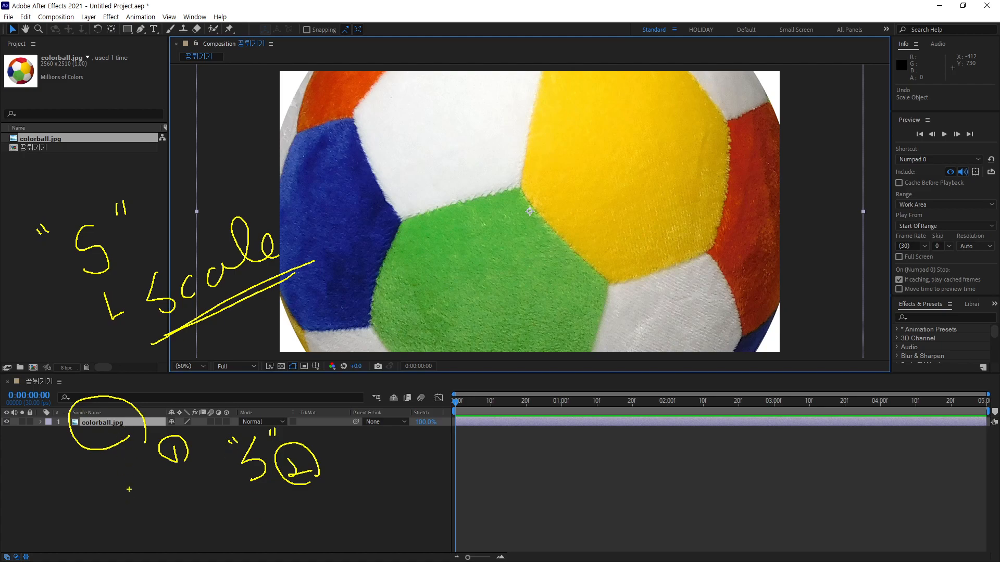
pyautogui.press('Escape')
# - Reveal only the Scale property of the colorball.jpg layer and set it to 10.0, 10.0%
pyautogui.press('s')
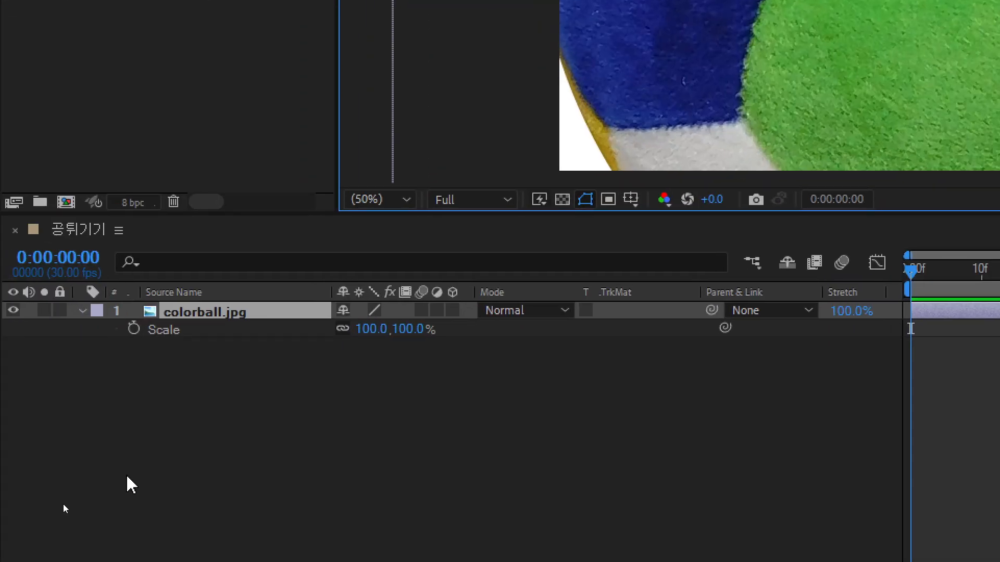
pyautogui.click(191, 313)
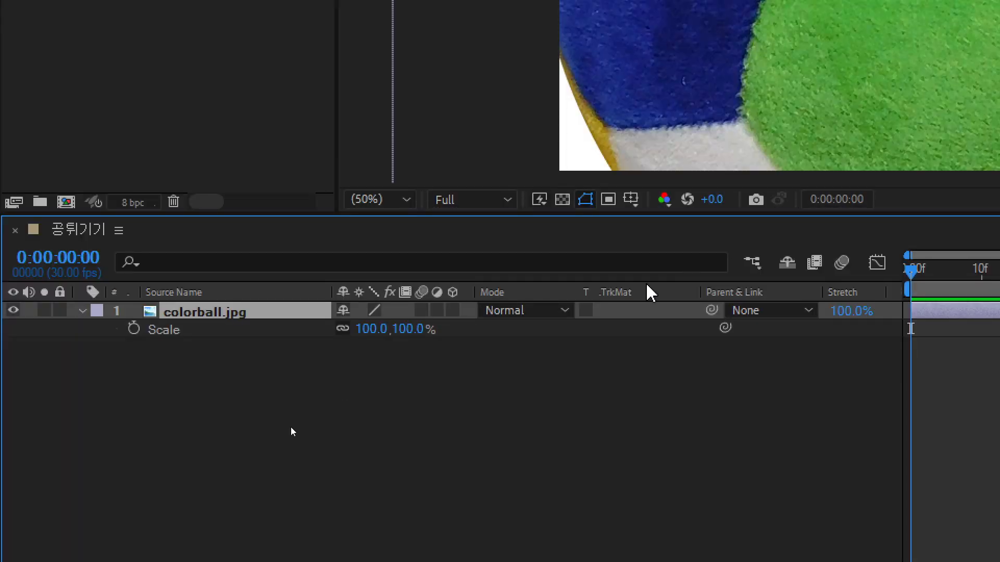
pyautogui.moveTo(379, 333); pyautogui.dragTo(313, 340)
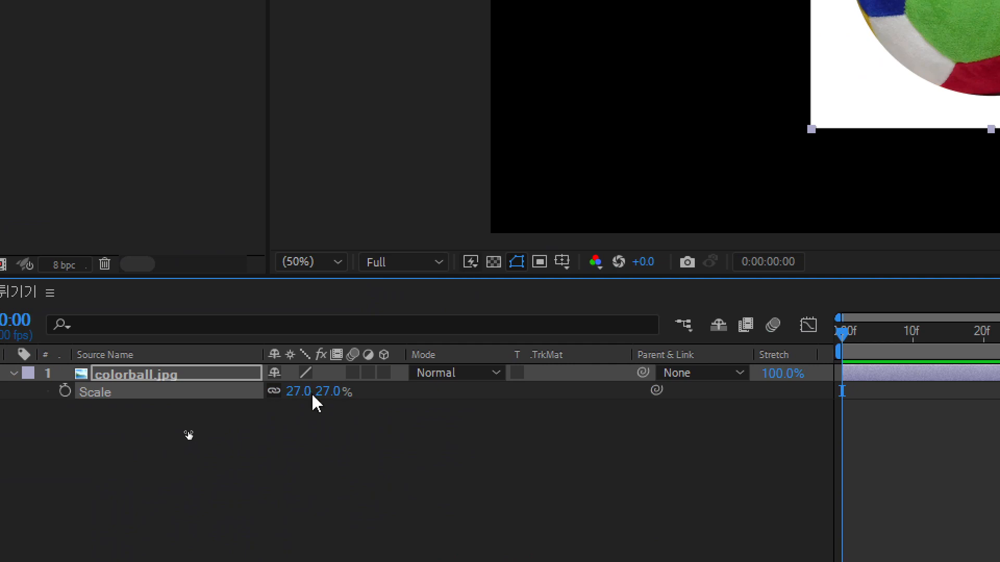
pyautogui.moveTo(312, 396); pyautogui.dragTo(304, 397)
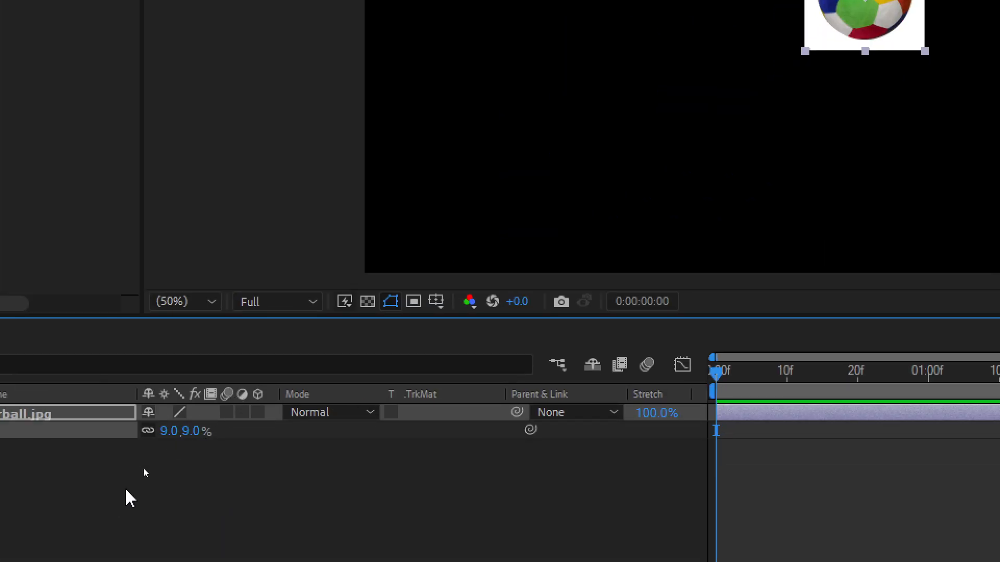
pyautogui.click(143, 448)
pyautogui.write('10')
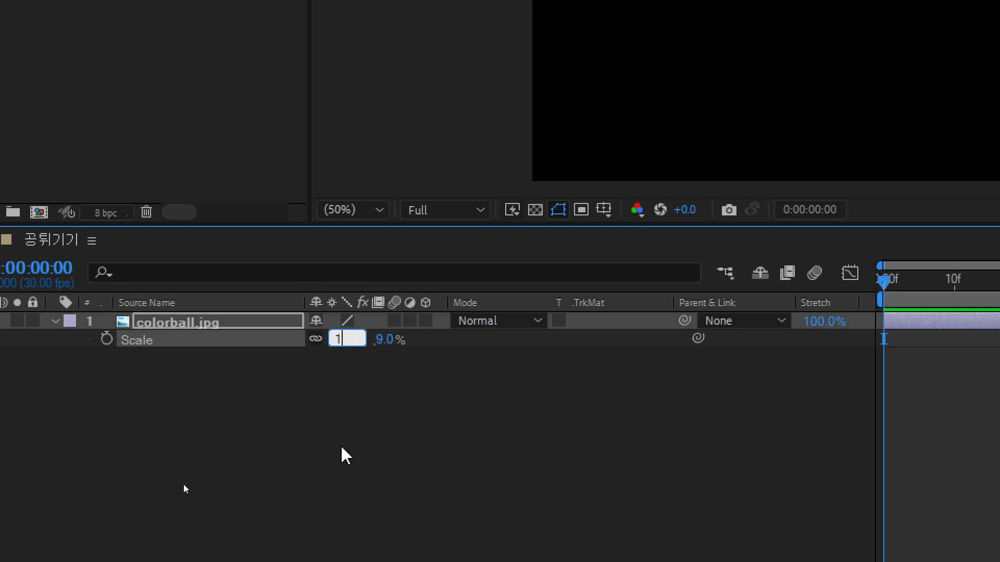
pyautogui.press('Return')
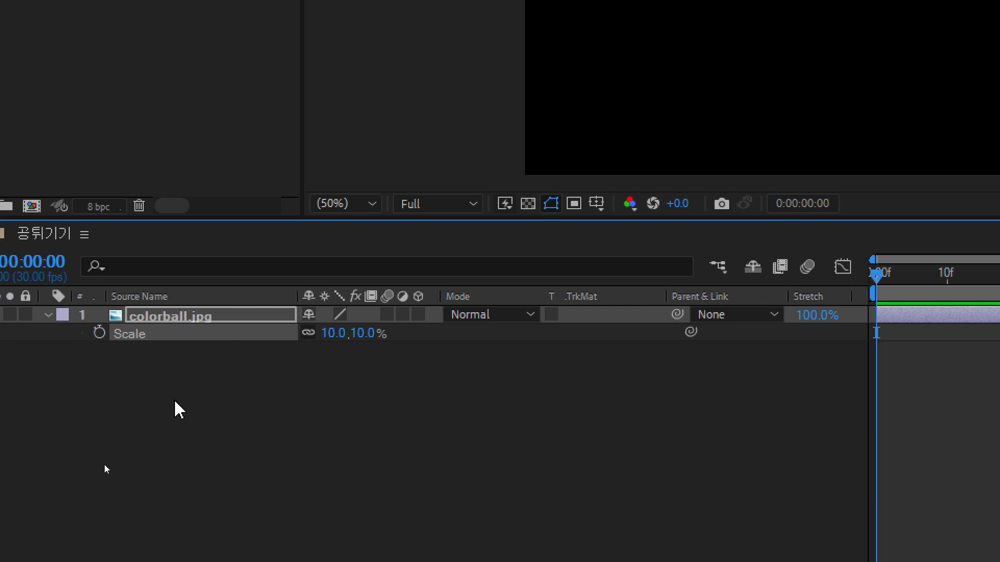
pyautogui.moveTo(232, 386); pyautogui.dragTo(247, 390)
pyautogui.moveTo(282, 391)
pyautogui.mouseDown()
pyautogui.moveTo(266, 411)
pyautogui.moveTo(274, 426)
pyautogui.mouseUp()
pyautogui.moveTo(312, 371); pyautogui.dragTo(310, 388)
pyautogui.moveTo(319, 373); pyautogui.dragTo(319, 389)
pyautogui.moveTo(326, 452)
pyautogui.mouseDown()
pyautogui.moveTo(274, 471)
pyautogui.moveTo(197, 399)
pyautogui.moveTo(274, 334)
pyautogui.moveTo(354, 392)
pyautogui.moveTo(337, 450)
pyautogui.mouseUp()
pyautogui.moveTo(57, 328)
pyautogui.mouseDown()
pyautogui.moveTo(35, 325)
pyautogui.moveTo(29, 307)
pyautogui.moveTo(52, 300)
pyautogui.moveTo(54, 336)
pyautogui.mouseUp()
pyautogui.moveTo(66, 379)
pyautogui.mouseDown()
pyautogui.moveTo(86, 402)
pyautogui.moveTo(66, 417)
pyautogui.mouseUp()
pyautogui.moveTo(118, 386)
pyautogui.mouseDown()
pyautogui.moveTo(138, 410)
pyautogui.moveTo(143, 376)
pyautogui.mouseUp()
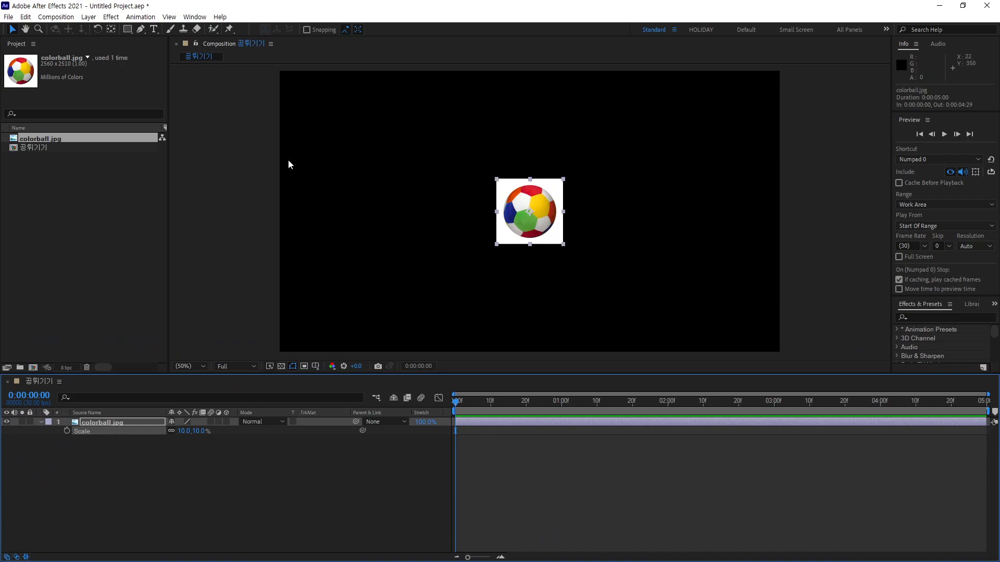
pyautogui.moveTo(306, 113)
pyautogui.mouseDown()
pyautogui.moveTo(317, 117)
pyautogui.moveTo(309, 153)
pyautogui.moveTo(344, 167)
pyautogui.mouseUp()
pyautogui.moveTo(334, 124)
pyautogui.mouseDown()
pyautogui.moveTo(342, 137)
pyautogui.moveTo(382, 119)
pyautogui.moveTo(386, 156)
pyautogui.moveTo(378, 150)
pyautogui.mouseUp()
pyautogui.moveTo(326, 212); pyautogui.dragTo(333, 259)
pyautogui.moveTo(327, 218)
pyautogui.mouseDown()
pyautogui.moveTo(335, 259)
pyautogui.moveTo(378, 220)
pyautogui.moveTo(412, 256)
pyautogui.mouseUp()
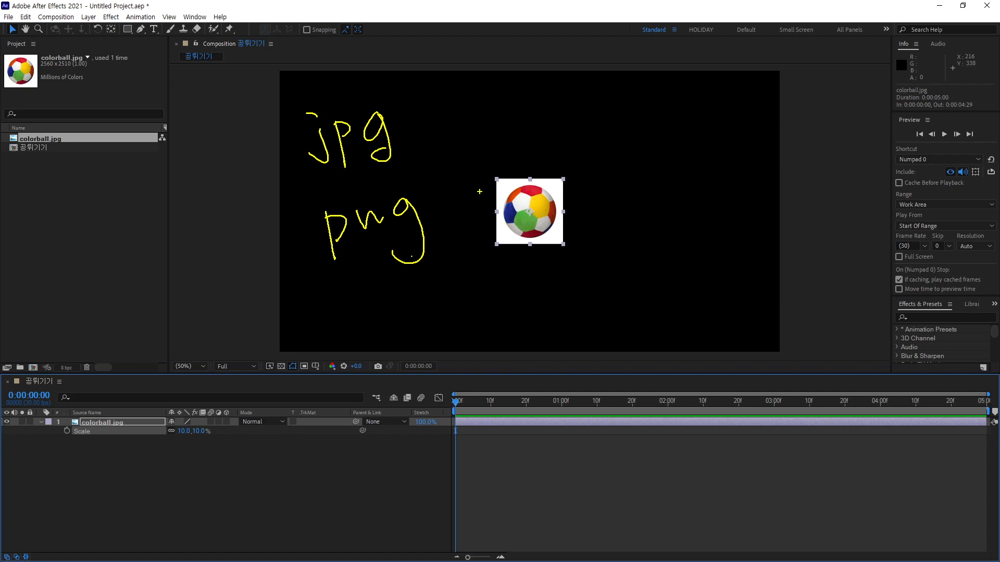
pyautogui.moveTo(412, 164)
pyautogui.mouseDown()
pyautogui.moveTo(376, 89)
pyautogui.moveTo(414, 162)
pyautogui.mouseUp()
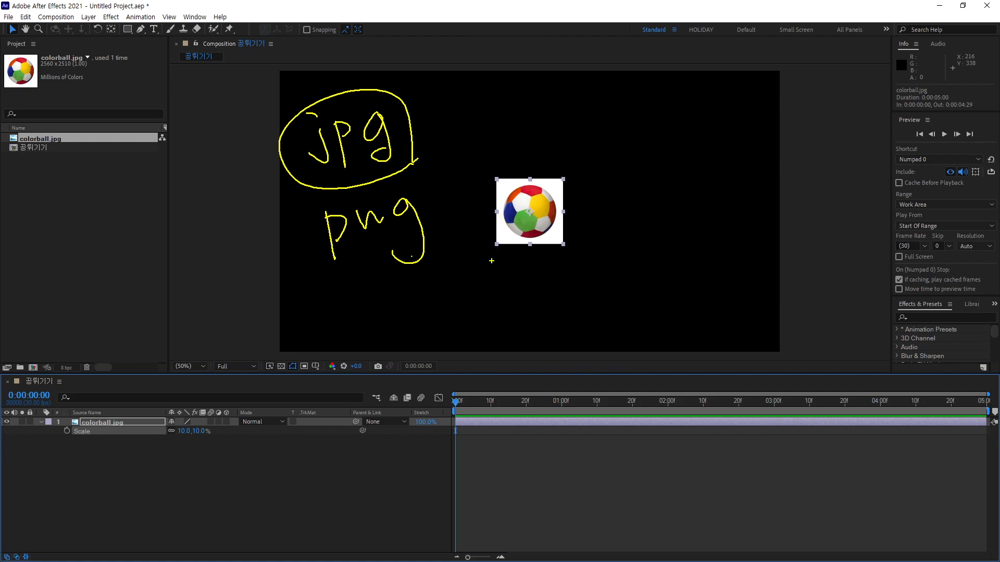
pyautogui.moveTo(443, 137); pyautogui.dragTo(453, 196)
pyautogui.moveTo(573, 165)
pyautogui.mouseDown()
pyautogui.moveTo(552, 180)
pyautogui.moveTo(575, 192)
pyautogui.moveTo(567, 162)
pyautogui.mouseUp()
pyautogui.moveTo(627, 108); pyautogui.dragTo(618, 162)
pyautogui.moveTo(626, 108)
pyautogui.mouseDown()
pyautogui.moveTo(654, 127)
pyautogui.moveTo(666, 155)
pyautogui.mouseUp()
pyautogui.moveTo(685, 131); pyautogui.dragTo(701, 151)
pyautogui.moveTo(727, 100)
pyautogui.mouseDown()
pyautogui.moveTo(730, 151)
pyautogui.moveTo(751, 160)
pyautogui.mouseUp()
pyautogui.moveTo(617, 185)
pyautogui.mouseDown()
pyautogui.moveTo(804, 174)
pyautogui.moveTo(828, 197)
pyautogui.mouseUp()
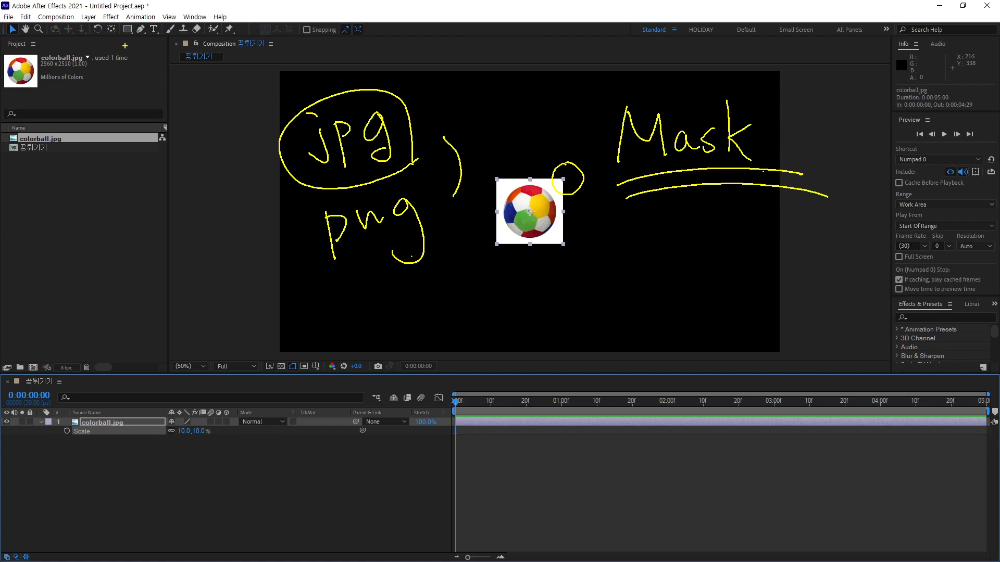
pyautogui.press('Escape')
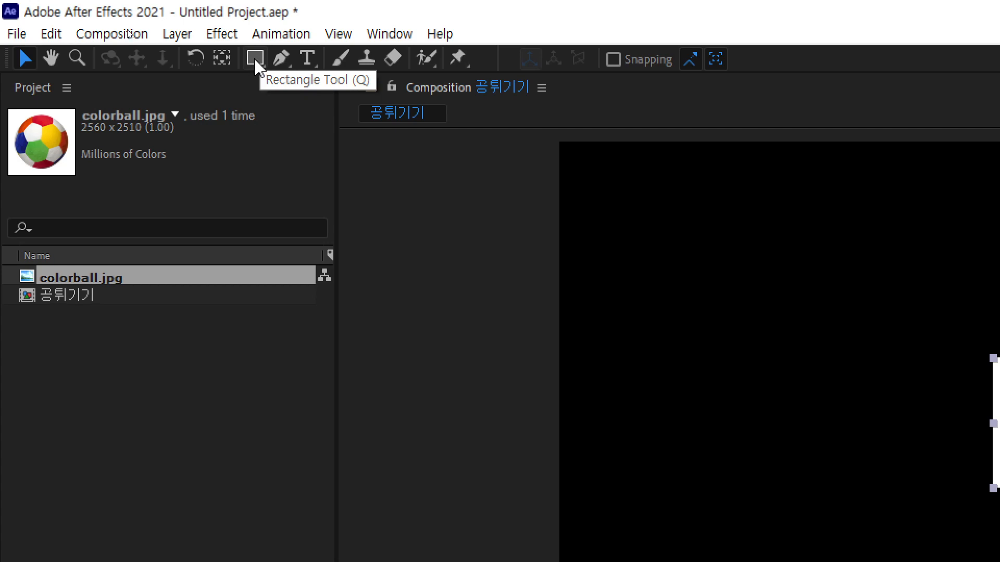
# - Draw a circular mask with the Ellipse tool on the colorball.jpg layer, closely surrounding the ball to hide the white background
pyautogui.click(256, 60)
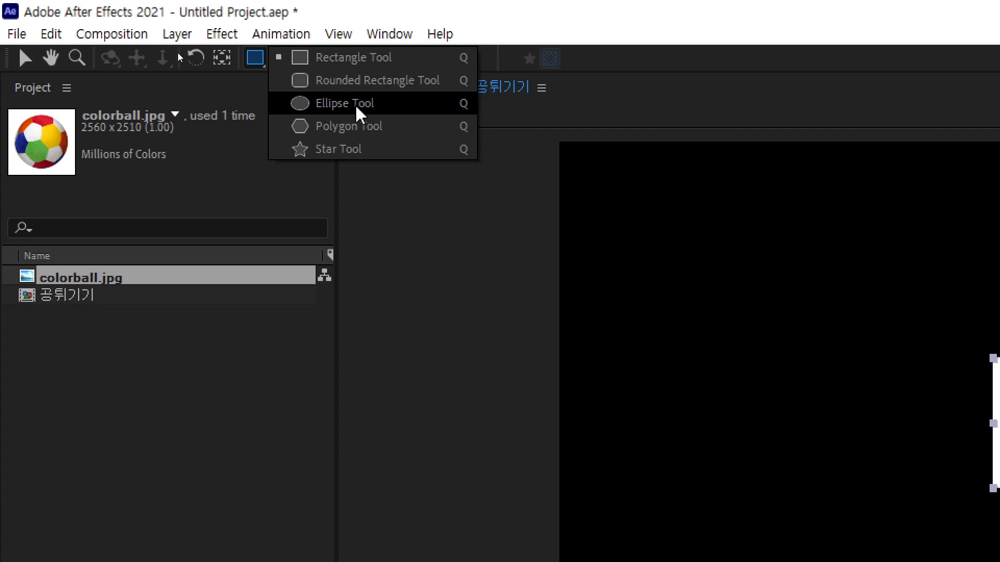
pyautogui.click(354, 106)
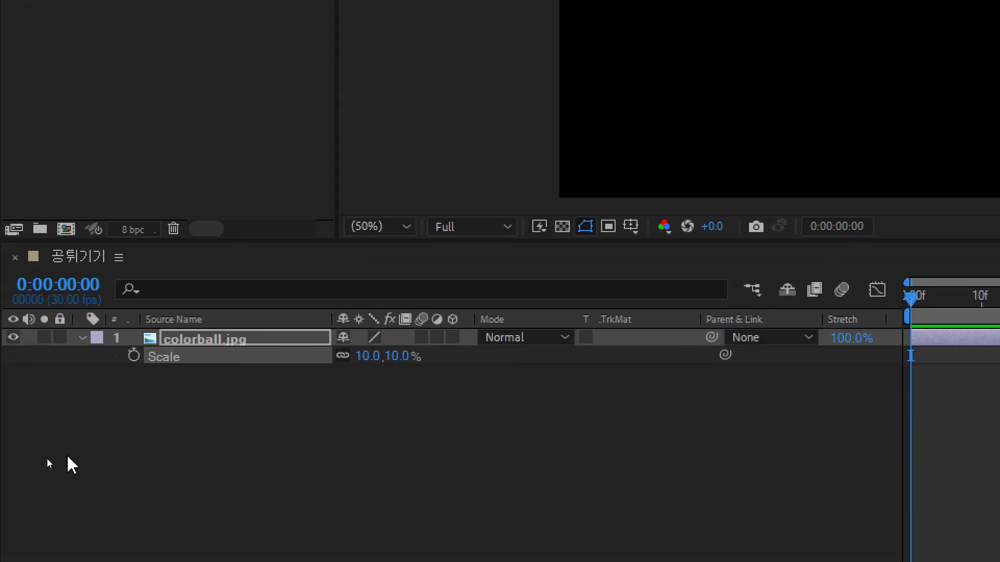
pyautogui.click(240, 341)
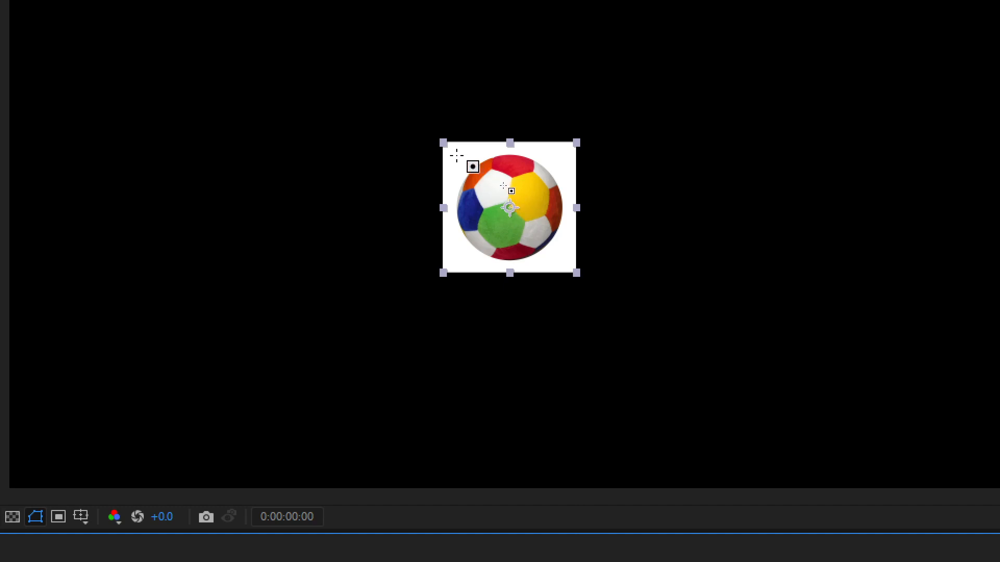
pyautogui.moveTo(457, 155)
pyautogui.mouseDown()
pyautogui.moveTo(501, 208)
pyautogui.moveTo(607, 297)
pyautogui.moveTo(427, 333)
pyautogui.moveTo(649, 242)
pyautogui.moveTo(707, 337)
pyautogui.moveTo(411, 100)
pyautogui.moveTo(663, 373)
pyautogui.moveTo(466, 254)
pyautogui.moveTo(645, 221)
pyautogui.moveTo(569, 370)
pyautogui.moveTo(602, 321)
pyautogui.moveTo(556, 284)
pyautogui.moveTo(538, 326)
pyautogui.moveTo(529, 281)
pyautogui.moveTo(555, 258)
pyautogui.moveTo(578, 292)
pyautogui.moveTo(563, 278)
pyautogui.mouseUp()
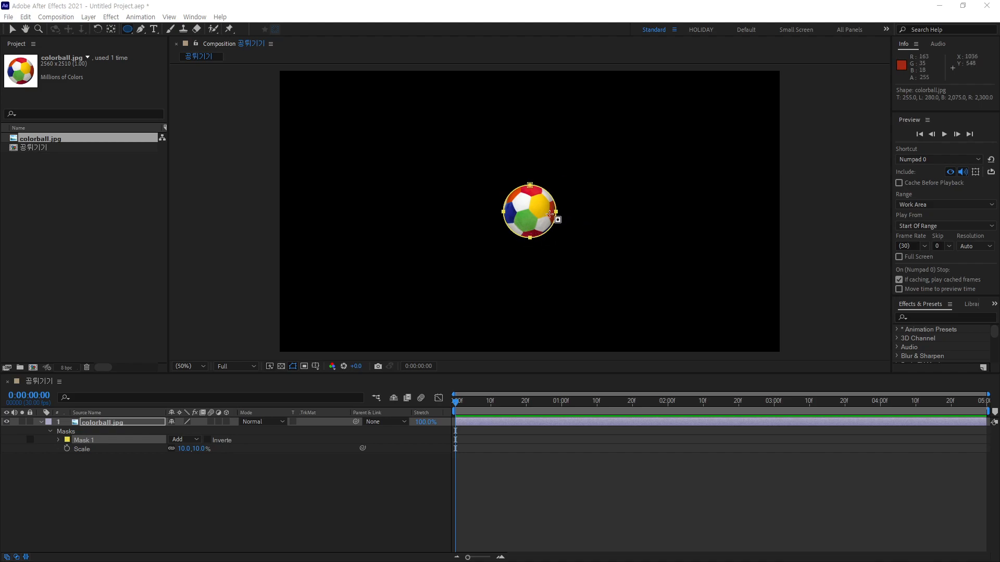
# - Use the Selection tool to move the circular mask off the ball and back roughly over it
pyautogui.click(13, 30)
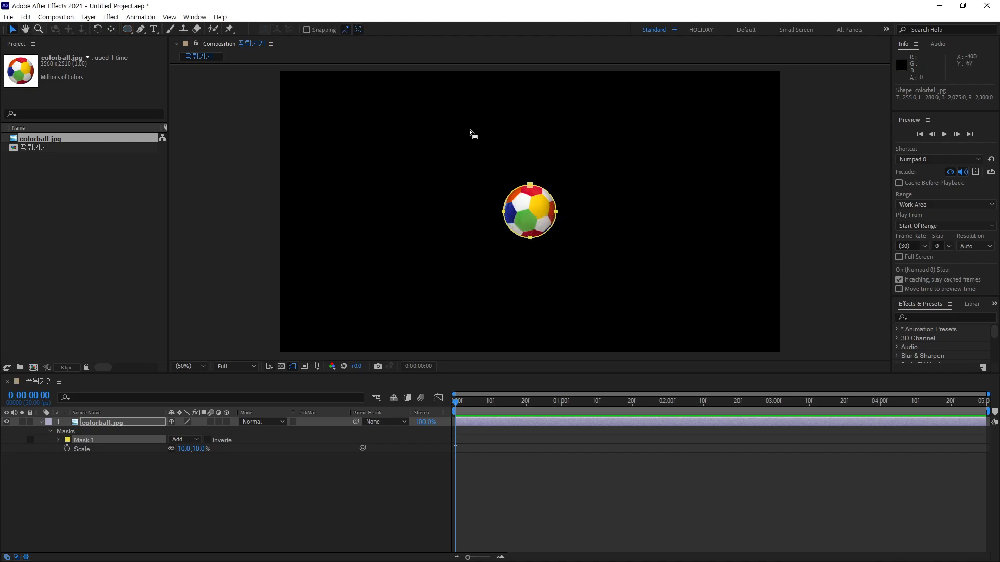
pyautogui.moveTo(556, 211); pyautogui.dragTo(591, 260)
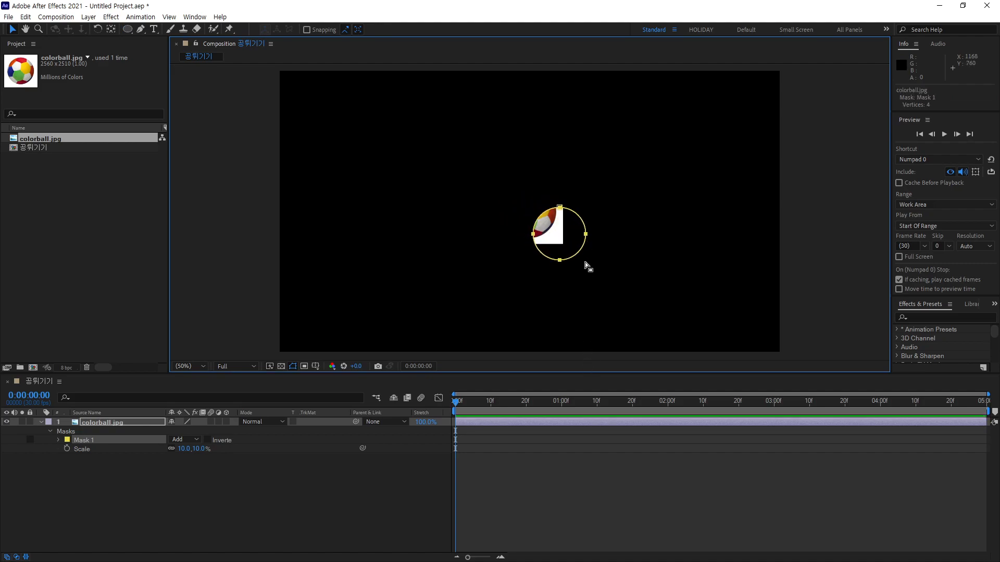
pyautogui.moveTo(587, 236); pyautogui.dragTo(560, 206)
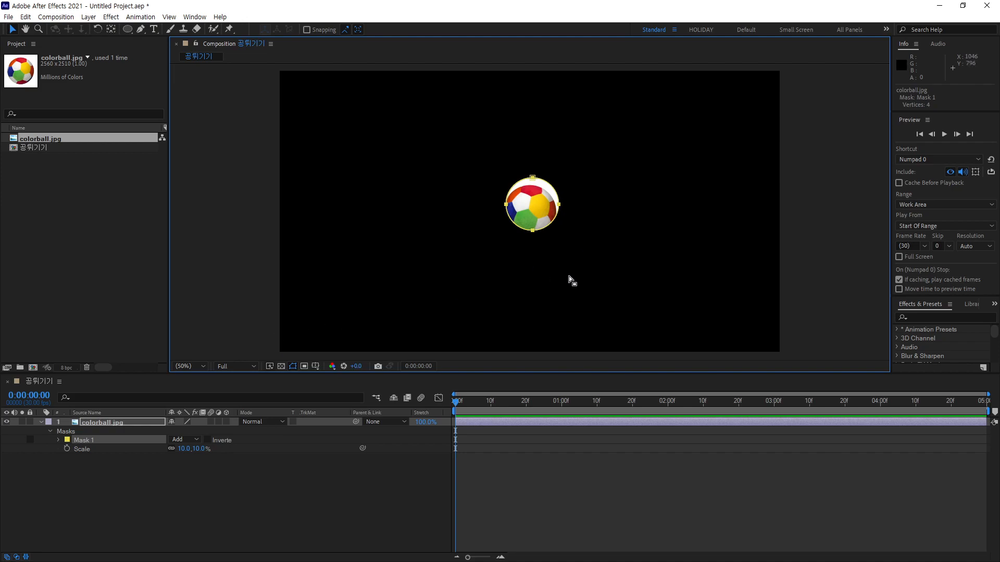
# - Put the circular mask into free transform, enlarge it slightly and shift it down and to the left to enclose the whole ball
pyautogui.press('z')
pyautogui.click(565, 218)
pyautogui.click(542, 219)
pyautogui.moveTo(491, 211); pyautogui.dragTo(602, 276)
pyautogui.press('v')
pyautogui.click(591, 204)
pyautogui.moveTo(603, 201); pyautogui.dragTo(592, 223)
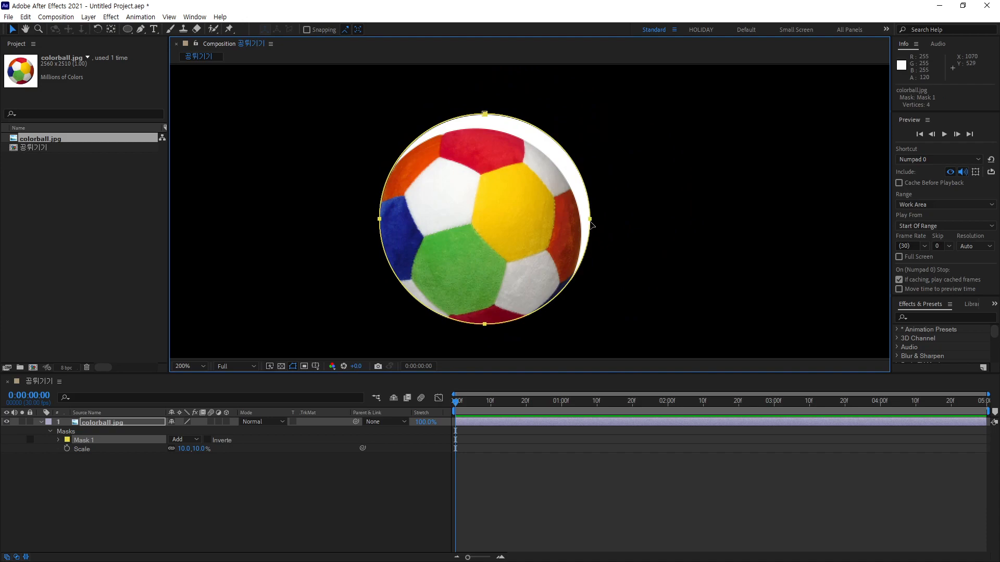
pyautogui.doubleClick(591, 222)
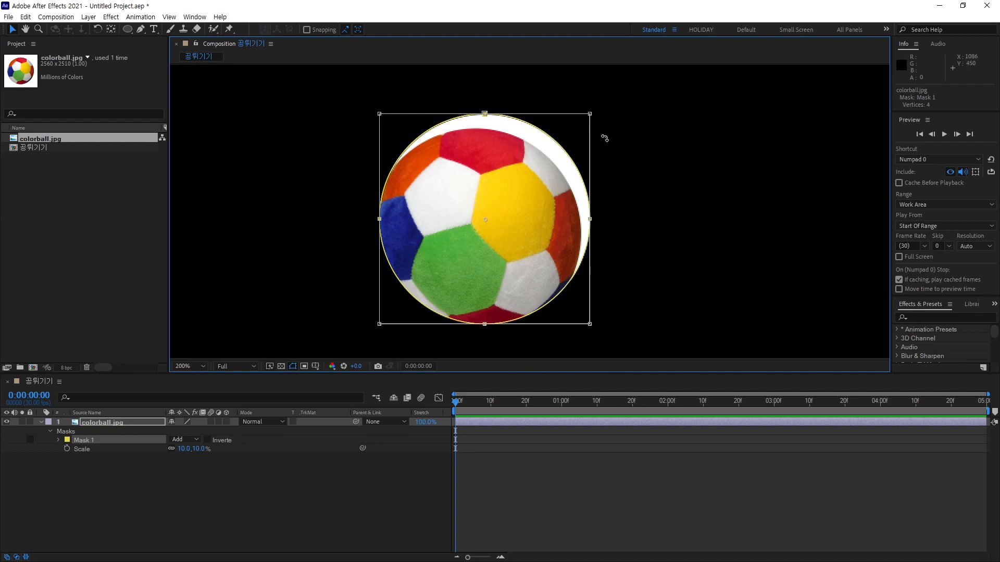
pyautogui.moveTo(628, 130); pyautogui.dragTo(655, 273)
pyautogui.hotkey('ctrl', 'z')
pyautogui.moveTo(590, 115); pyautogui.dragTo(758, 109)
pyautogui.moveTo(537, 264)
pyautogui.mouseDown()
pyautogui.moveTo(510, 269)
pyautogui.moveTo(515, 284)
pyautogui.moveTo(523, 279)
pyautogui.mouseUp()
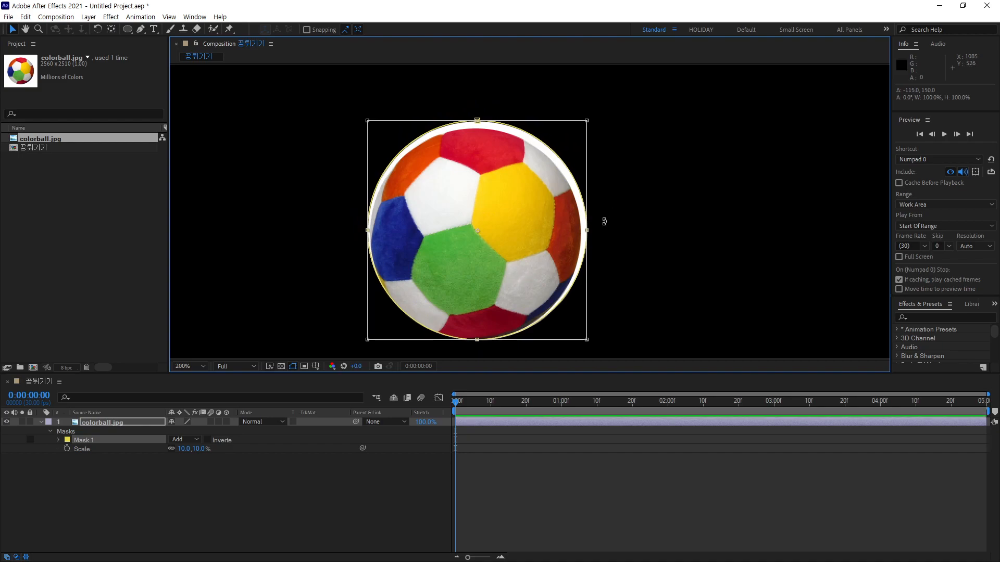
# - Pull in the right, top and left sides of the mask to fit the ball's edge, and apply the transform
pyautogui.moveTo(589, 231); pyautogui.dragTo(582, 234)
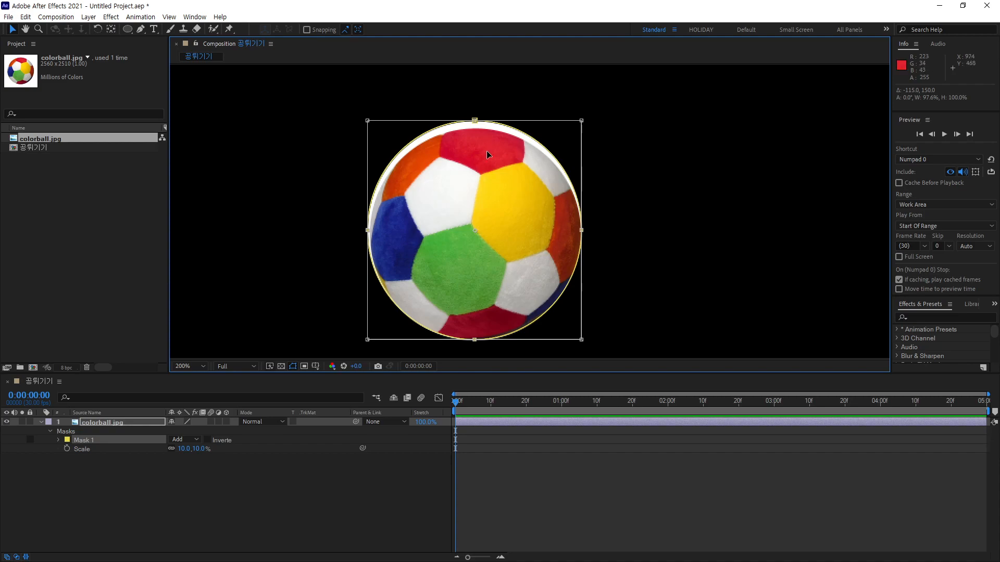
pyautogui.moveTo(474, 119); pyautogui.dragTo(475, 131)
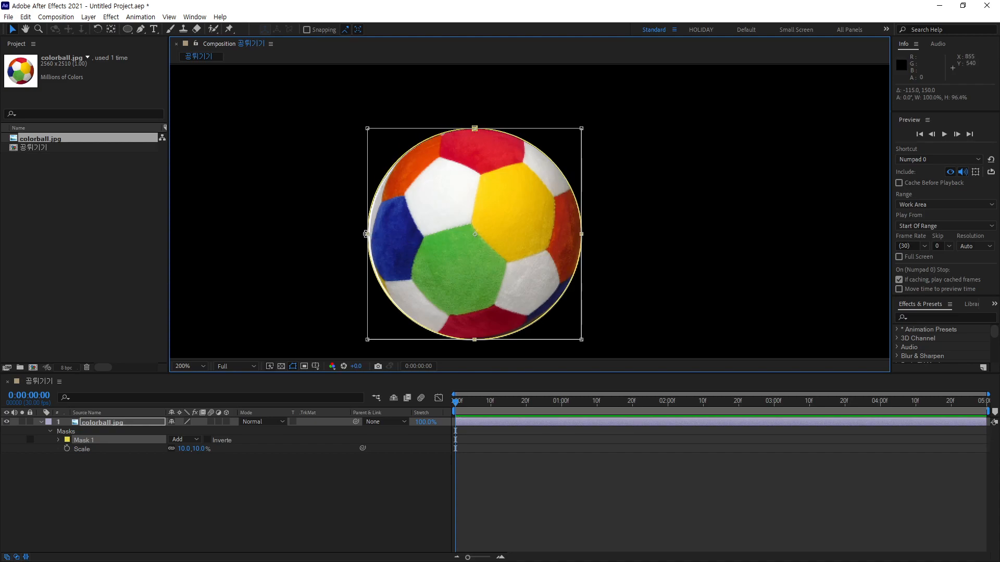
pyautogui.moveTo(365, 237); pyautogui.dragTo(372, 242)
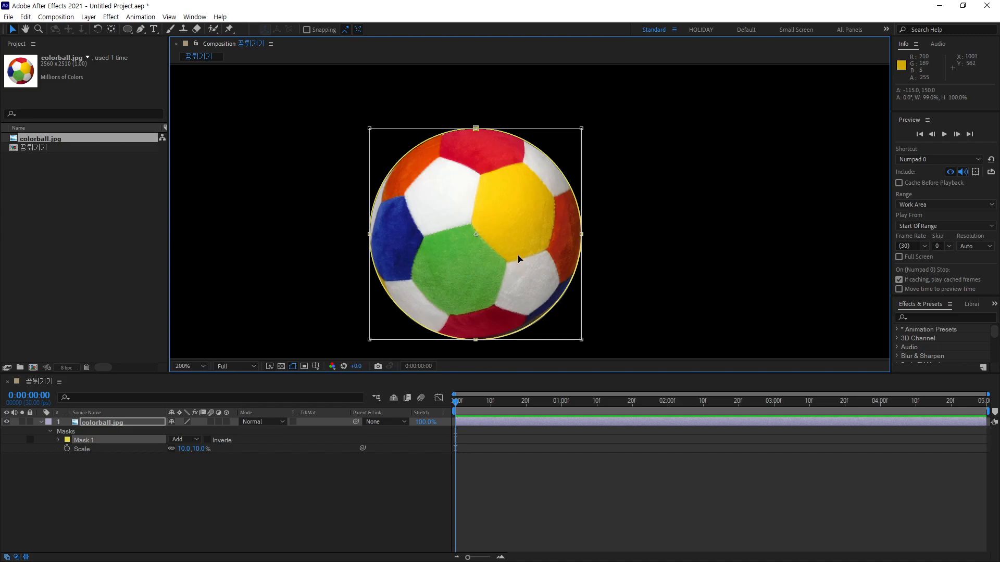
pyautogui.press('Return')
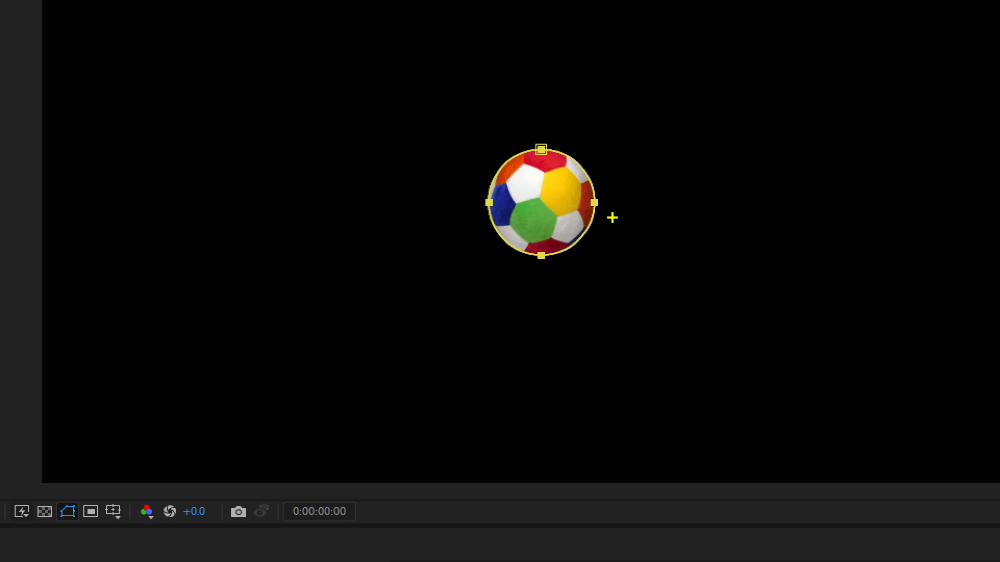
pyautogui.moveTo(612, 218); pyautogui.dragTo(616, 222)
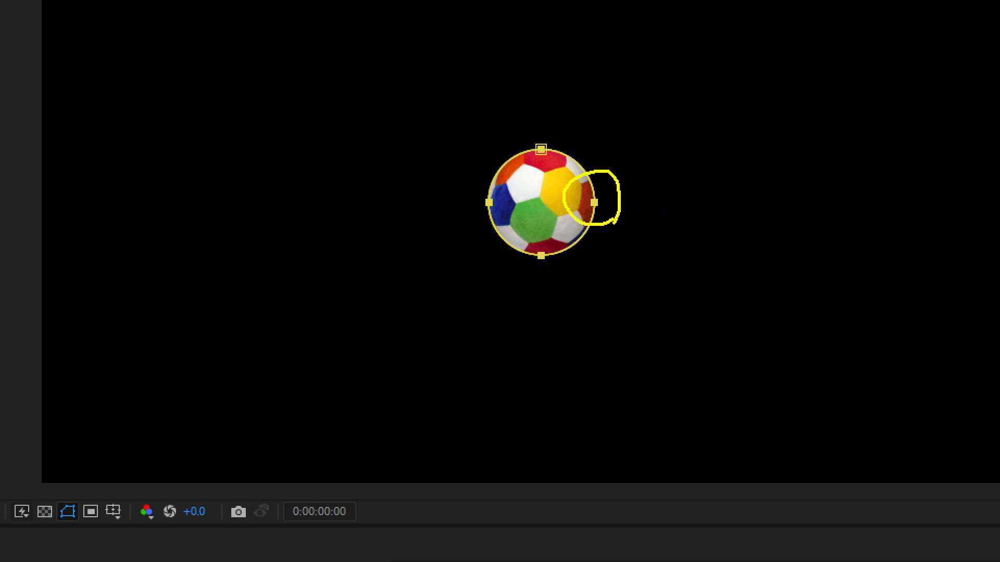
pyautogui.moveTo(472, 147)
pyautogui.mouseDown()
pyautogui.moveTo(627, 284)
pyautogui.moveTo(607, 260)
pyautogui.mouseUp()
pyautogui.press('Escape')
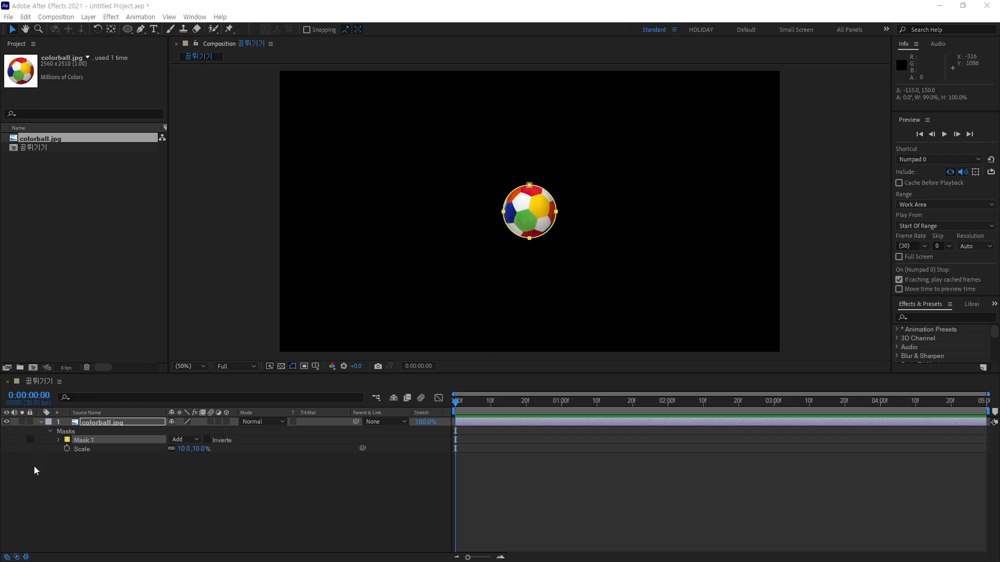
# - Lock Mask 1 of the colorball.jpg layer so the mask cannot be edited separately
pyautogui.click(86, 440)
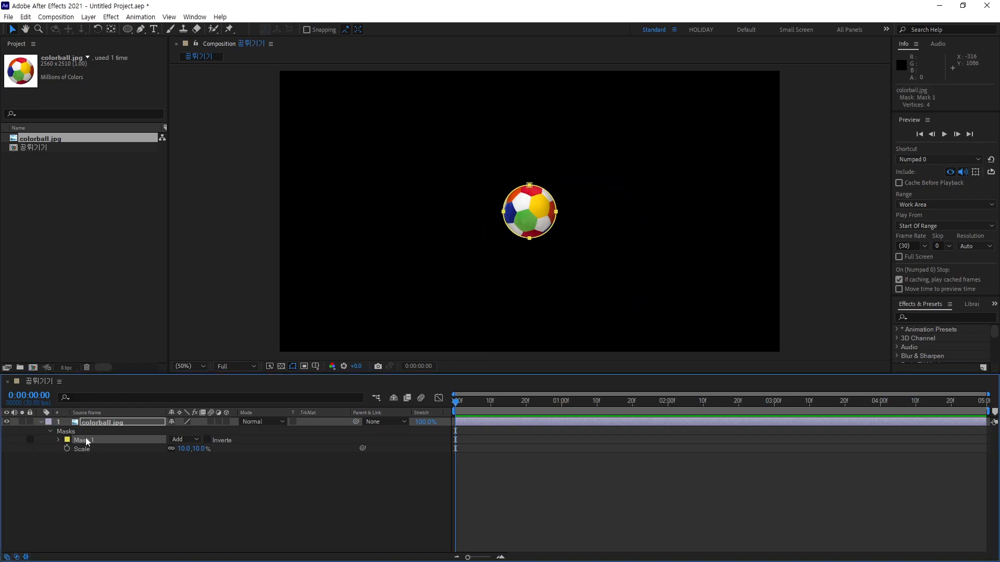
pyautogui.hotkey('ctrl', '1')
pyautogui.click(61, 469)
pyautogui.moveTo(192, 388)
pyautogui.mouseDown()
pyautogui.moveTo(165, 351)
pyautogui.moveTo(196, 386)
pyautogui.mouseUp()
pyautogui.press('b')
pyautogui.moveTo(48, 363); pyautogui.dragTo(73, 389)
pyautogui.press('y')
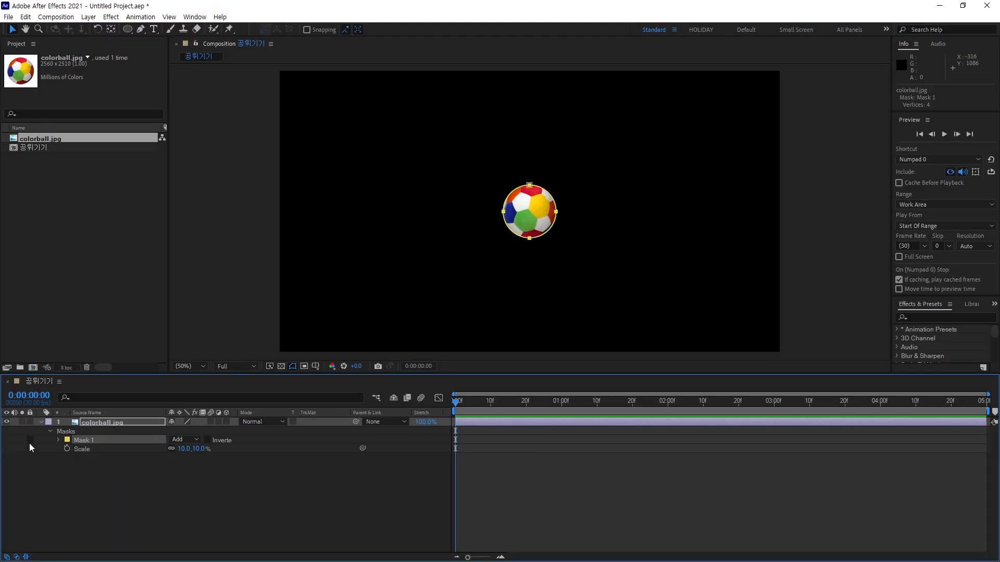
pyautogui.click(61, 378)
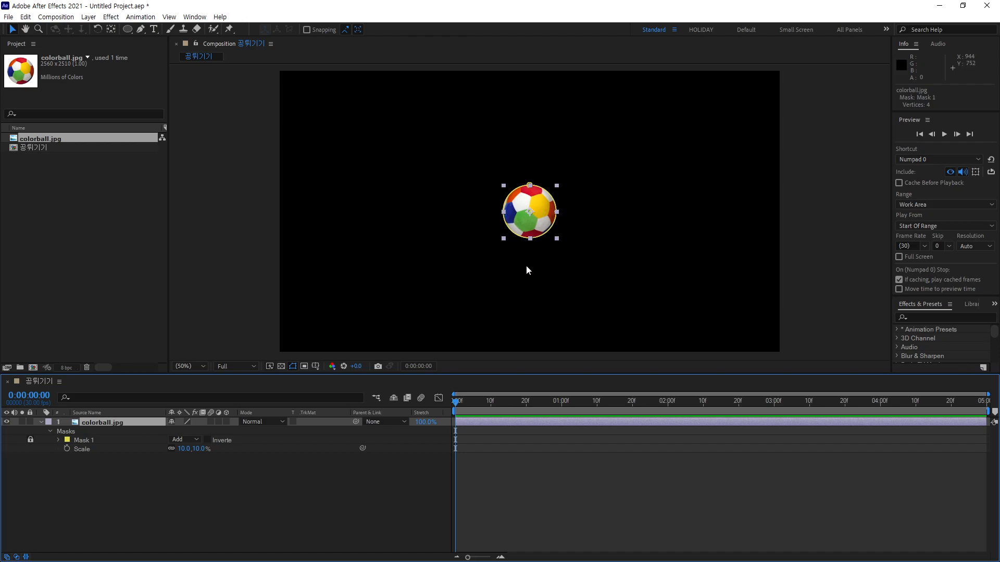
pyautogui.click(389, 505)
# - Move the masked ball right of the composition's centre, deselect it, and reposition it in the upper left at about 414, 240
pyautogui.moveTo(530, 218); pyautogui.dragTo(584, 187)
pyautogui.click(592, 233)
pyautogui.click(661, 259)
pyautogui.click(489, 251)
pyautogui.click(632, 264)
pyautogui.click(529, 295)
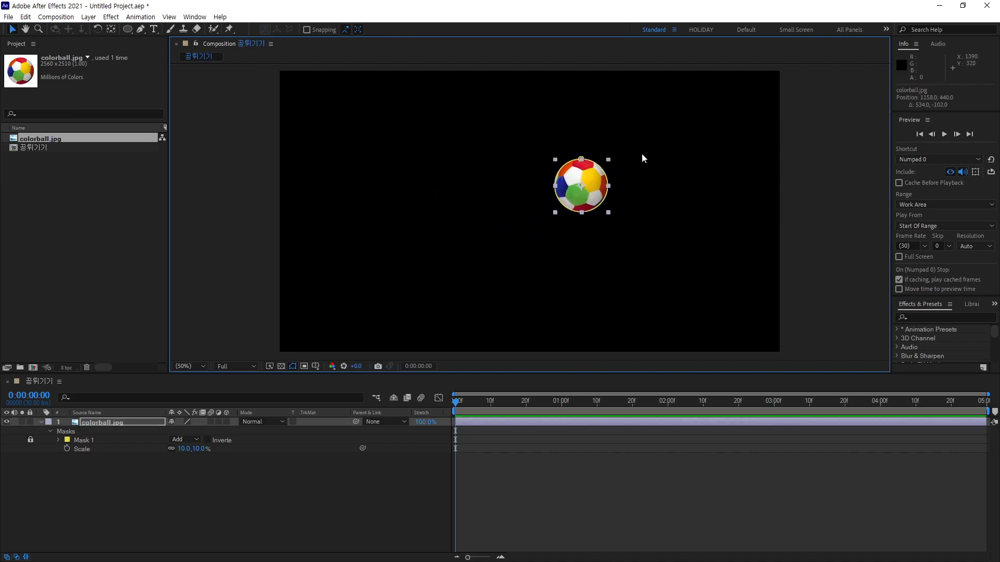
pyautogui.click(490, 221)
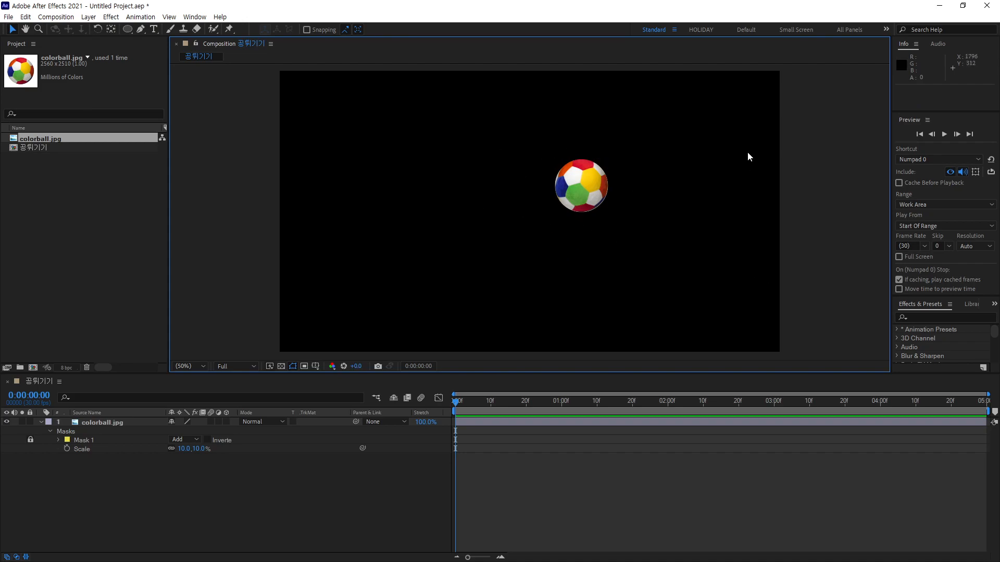
pyautogui.moveTo(607, 193); pyautogui.dragTo(394, 140)
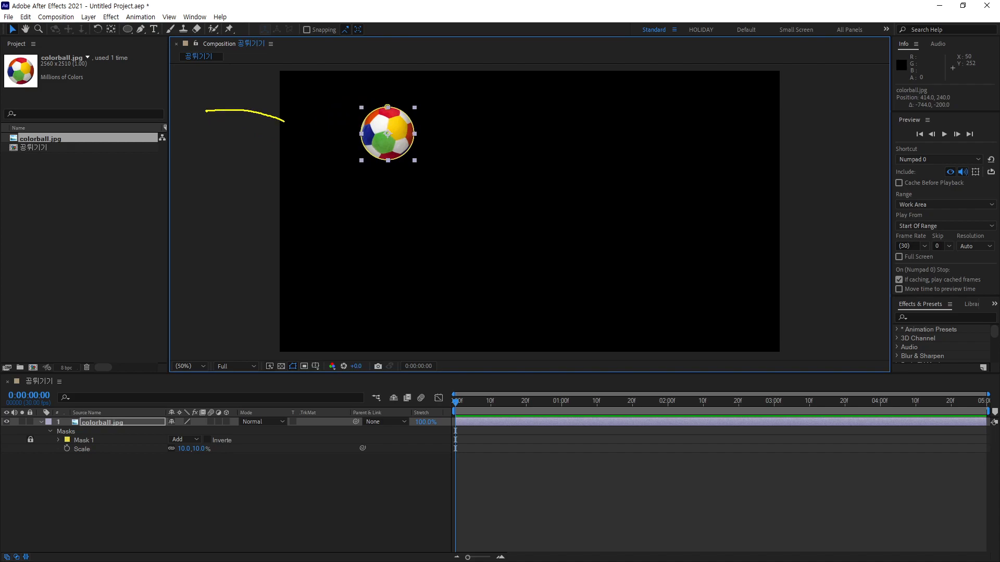
pyautogui.moveTo(348, 176)
pyautogui.mouseDown()
pyautogui.moveTo(412, 302)
pyautogui.moveTo(437, 257)
pyautogui.moveTo(475, 233)
pyautogui.moveTo(520, 241)
pyautogui.moveTo(567, 298)
pyautogui.moveTo(609, 258)
pyautogui.moveTo(657, 263)
pyautogui.mouseUp()
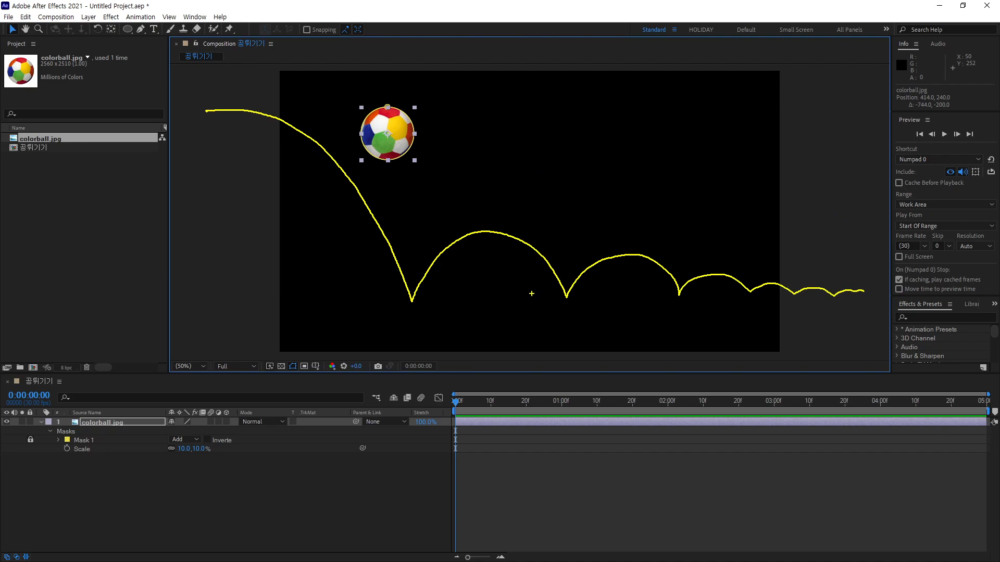
pyautogui.press('Escape')
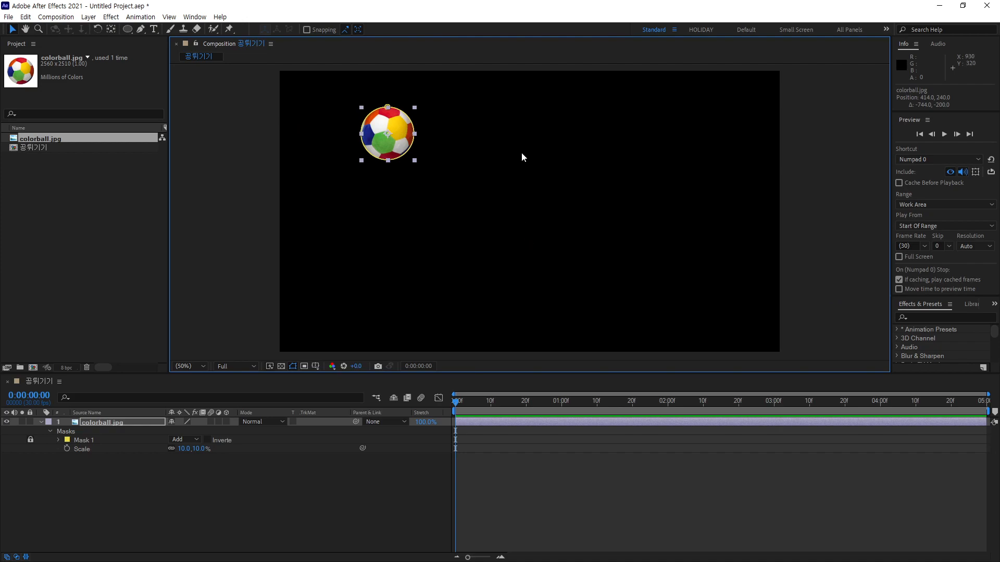
pyautogui.moveTo(430, 290); pyautogui.dragTo(431, 134)
pyautogui.moveTo(515, 261); pyautogui.dragTo(513, 174)
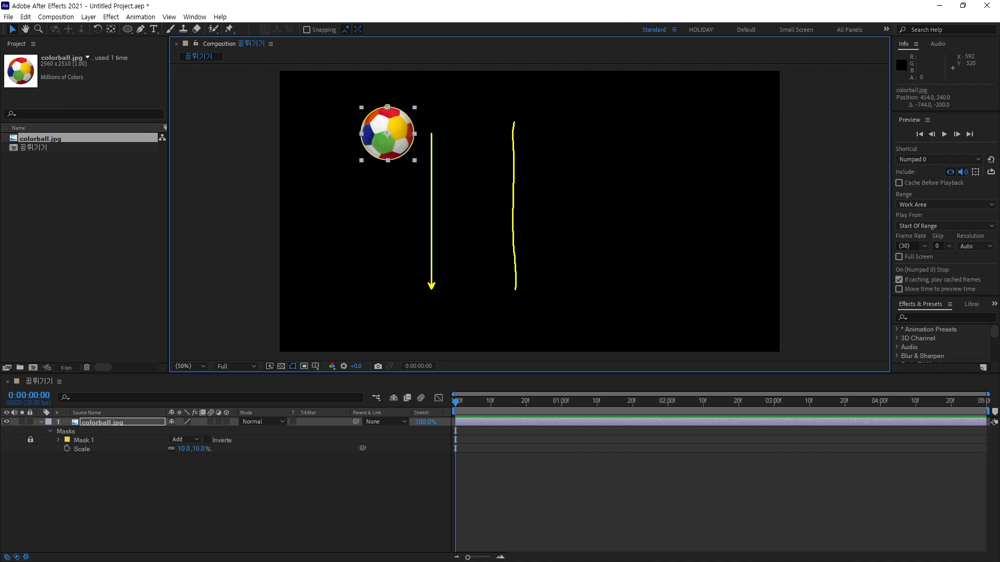
pyautogui.moveTo(518, 108)
pyautogui.mouseDown()
pyautogui.moveTo(519, 33)
pyautogui.moveTo(509, 41)
pyautogui.mouseUp()
pyautogui.moveTo(583, 49); pyautogui.dragTo(558, 93)
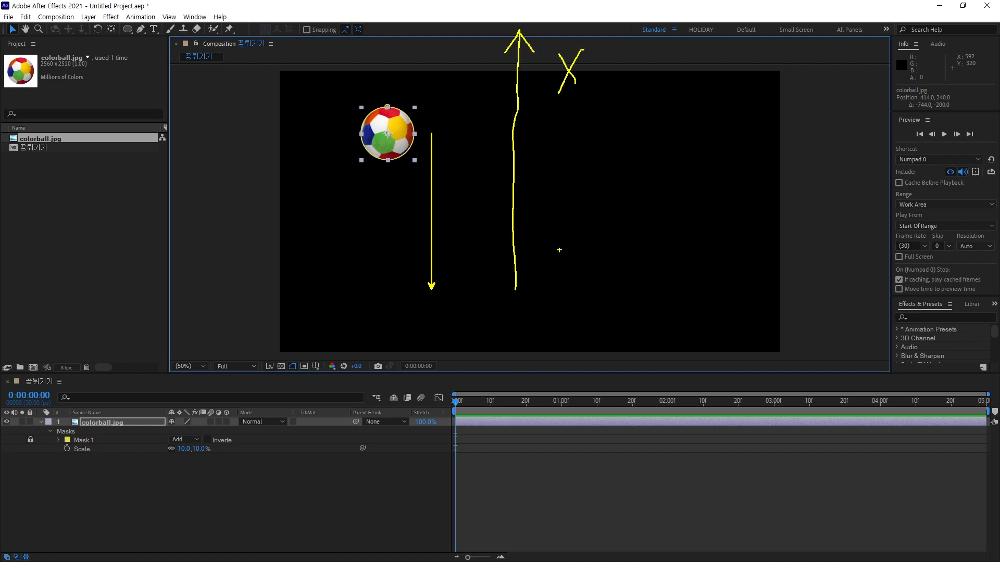
pyautogui.moveTo(554, 281); pyautogui.dragTo(550, 161)
pyautogui.moveTo(581, 109)
pyautogui.mouseDown()
pyautogui.moveTo(596, 150)
pyautogui.moveTo(611, 284)
pyautogui.moveTo(635, 250)
pyautogui.mouseUp()
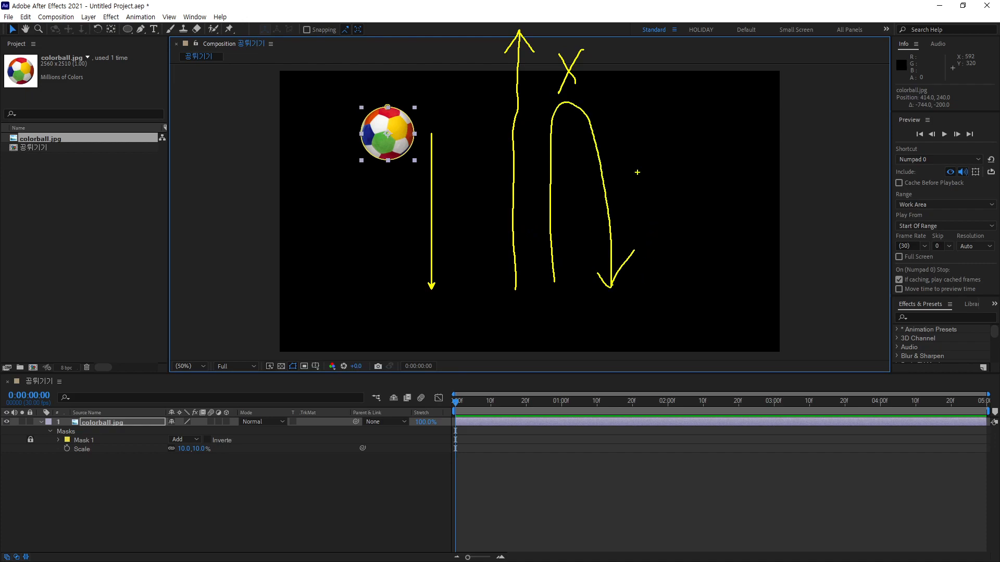
pyautogui.moveTo(573, 286); pyautogui.dragTo(572, 173)
pyautogui.moveTo(624, 96)
pyautogui.mouseDown()
pyautogui.moveTo(736, 203)
pyautogui.moveTo(686, 203)
pyautogui.mouseUp()
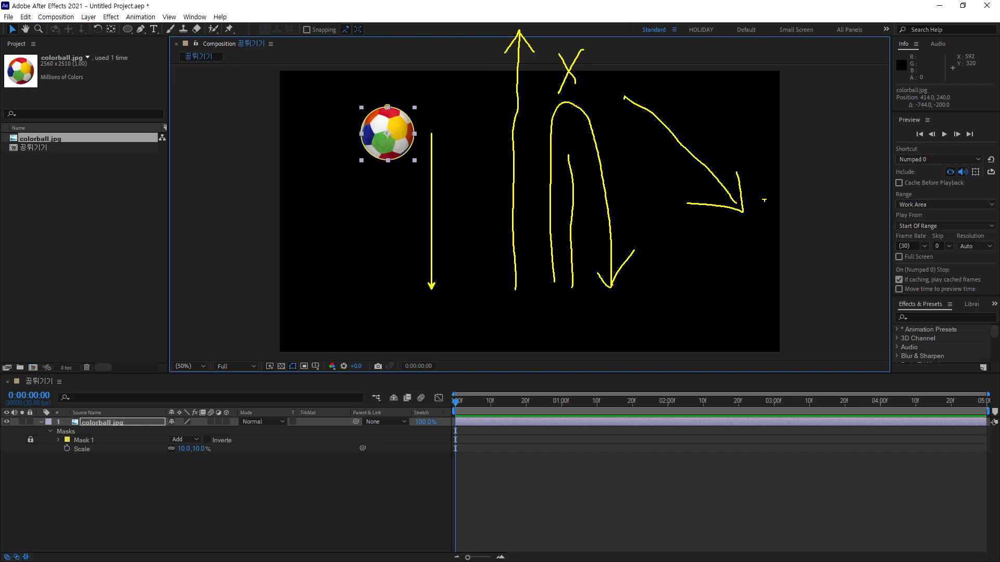
pyautogui.moveTo(757, 209)
pyautogui.mouseDown()
pyautogui.moveTo(844, 105)
pyautogui.moveTo(819, 94)
pyautogui.moveTo(857, 89)
pyautogui.moveTo(844, 149)
pyautogui.mouseUp()
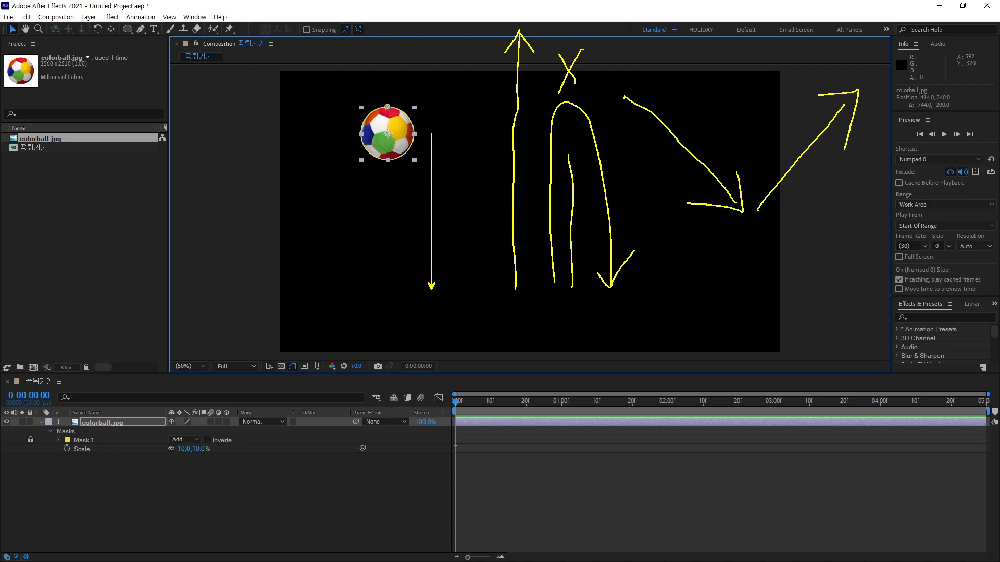
pyautogui.press('Escape')
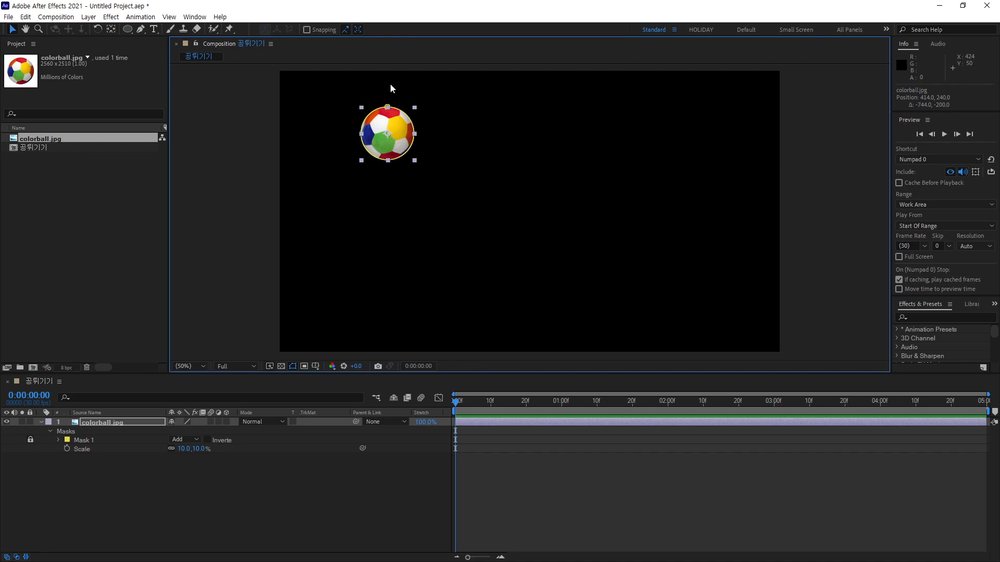
# - Move the ball to about 280, 256 in the upper-left area of the composition
pyautogui.moveTo(401, 150); pyautogui.dragTo(363, 149)
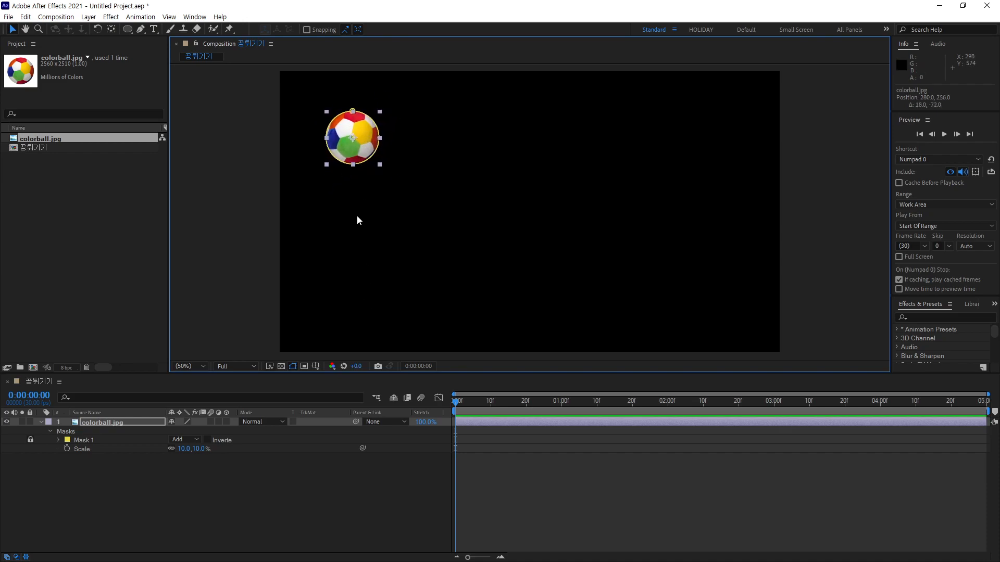
pyautogui.moveTo(395, 277)
pyautogui.mouseDown()
pyautogui.moveTo(396, 166)
pyautogui.moveTo(426, 223)
pyautogui.moveTo(425, 288)
pyautogui.mouseUp()
pyautogui.moveTo(486, 142)
pyautogui.mouseDown()
pyautogui.moveTo(498, 220)
pyautogui.moveTo(498, 169)
pyautogui.mouseUp()
pyautogui.moveTo(531, 131); pyautogui.dragTo(552, 147)
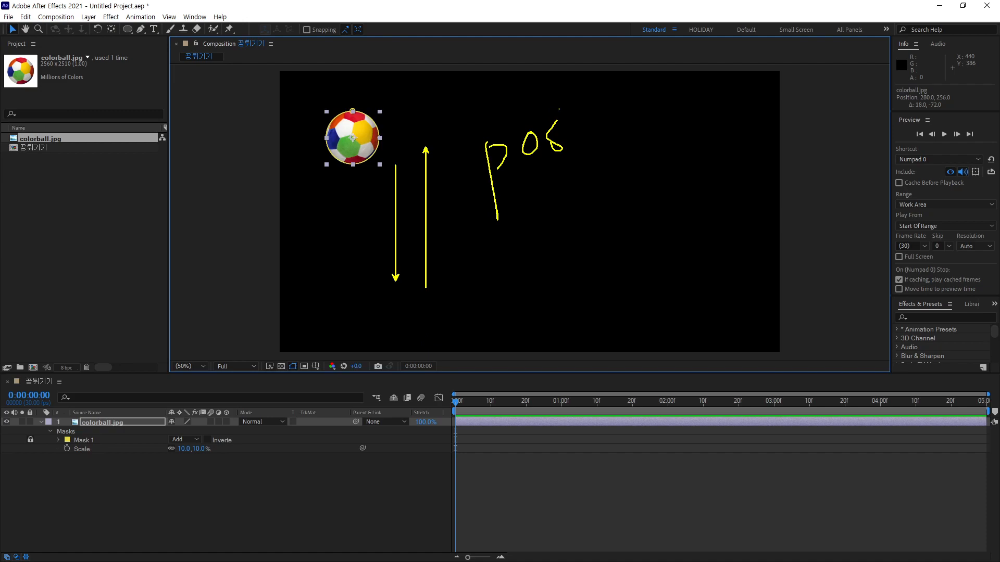
pyautogui.moveTo(592, 117); pyautogui.dragTo(619, 111)
pyautogui.moveTo(600, 95); pyautogui.dragTo(605, 141)
pyautogui.moveTo(667, 109)
pyautogui.mouseDown()
pyautogui.moveTo(656, 122)
pyautogui.moveTo(668, 108)
pyautogui.mouseUp()
pyautogui.moveTo(680, 100); pyautogui.dragTo(694, 98)
pyautogui.moveTo(744, 128); pyautogui.dragTo(511, 193)
pyautogui.moveTo(737, 141); pyautogui.dragTo(518, 211)
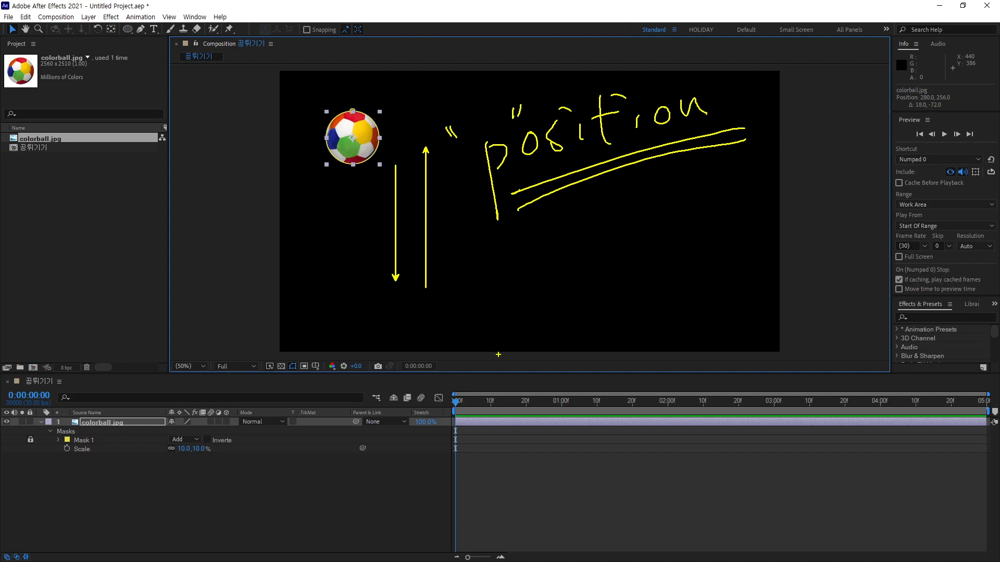
pyautogui.moveTo(665, 215)
pyautogui.mouseDown()
pyautogui.moveTo(650, 255)
pyautogui.moveTo(660, 281)
pyautogui.mouseUp()
pyautogui.moveTo(709, 243)
pyautogui.mouseDown()
pyautogui.moveTo(731, 253)
pyautogui.moveTo(757, 227)
pyautogui.moveTo(794, 242)
pyautogui.mouseUp()
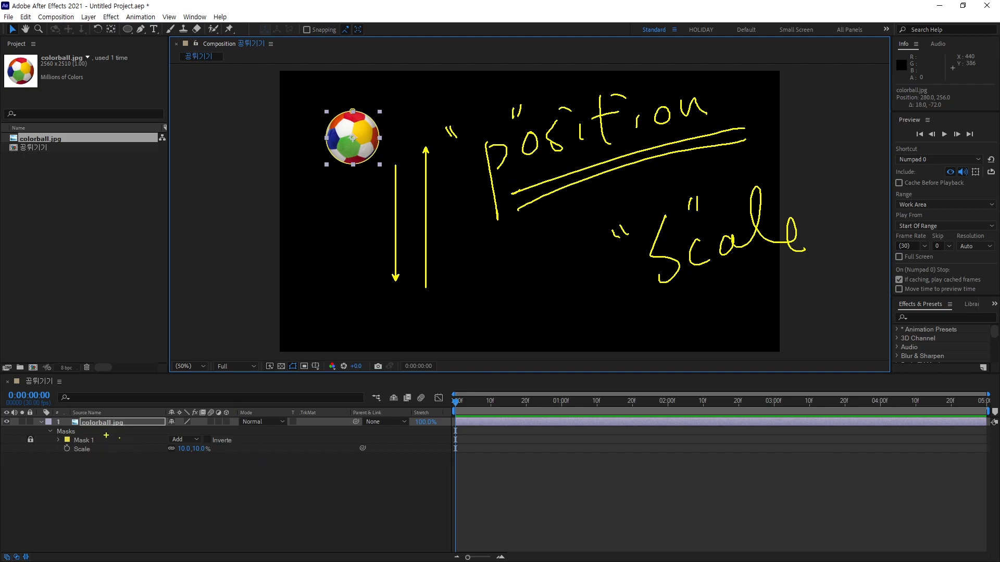
pyautogui.press('Escape')
# - Reveal only the Position property of the colorball.jpg layer
pyautogui.press('p')
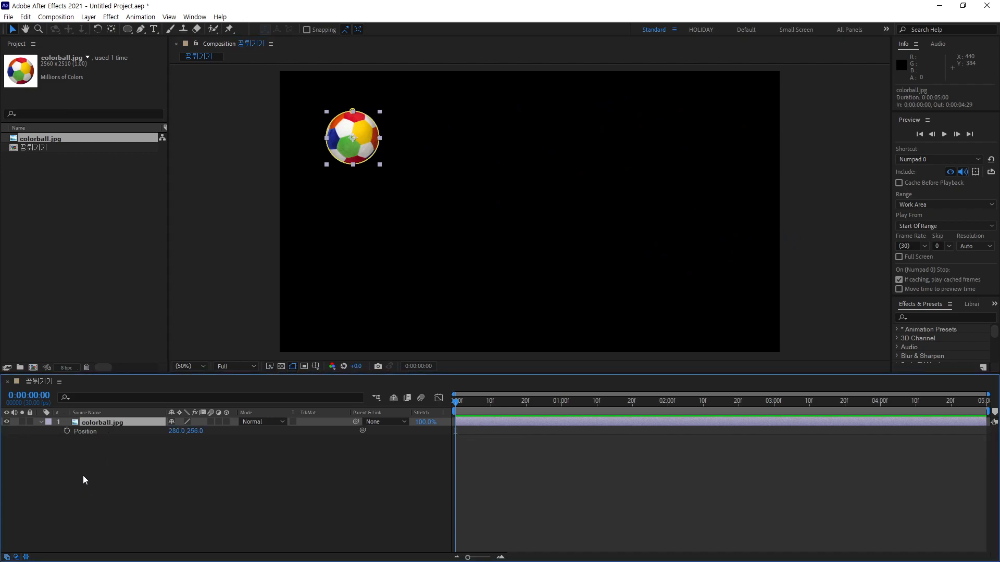
pyautogui.hotkey('ctrl', '1')
pyautogui.moveTo(406, 380)
pyautogui.mouseDown()
pyautogui.moveTo(7, 292)
pyautogui.moveTo(404, 449)
pyautogui.mouseUp()
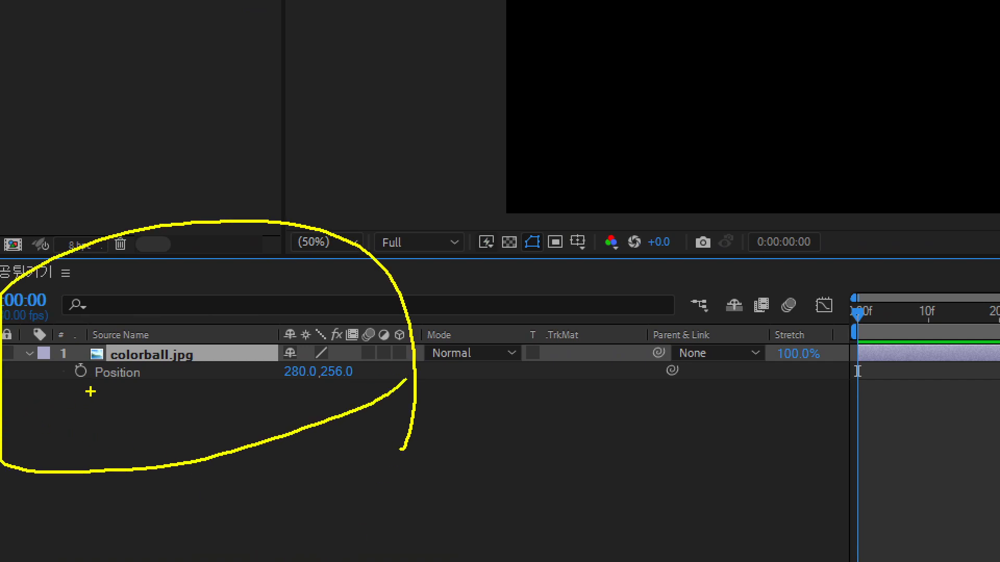
pyautogui.moveTo(92, 384)
pyautogui.mouseDown()
pyautogui.moveTo(62, 388)
pyautogui.moveTo(55, 368)
pyautogui.moveTo(65, 357)
pyautogui.moveTo(99, 372)
pyautogui.mouseUp()
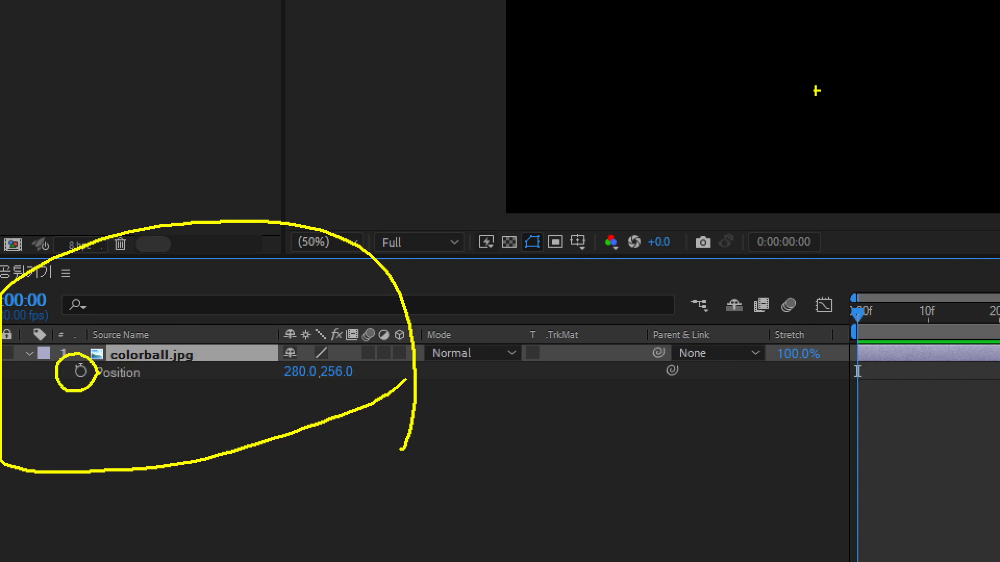
pyautogui.moveTo(531, 150)
pyautogui.mouseDown()
pyautogui.moveTo(656, 231)
pyautogui.moveTo(526, 142)
pyautogui.mouseUp()
pyautogui.moveTo(562, 78)
pyautogui.mouseDown()
pyautogui.moveTo(569, 116)
pyautogui.moveTo(599, 70)
pyautogui.mouseUp()
pyautogui.moveTo(465, 133); pyautogui.dragTo(501, 166)
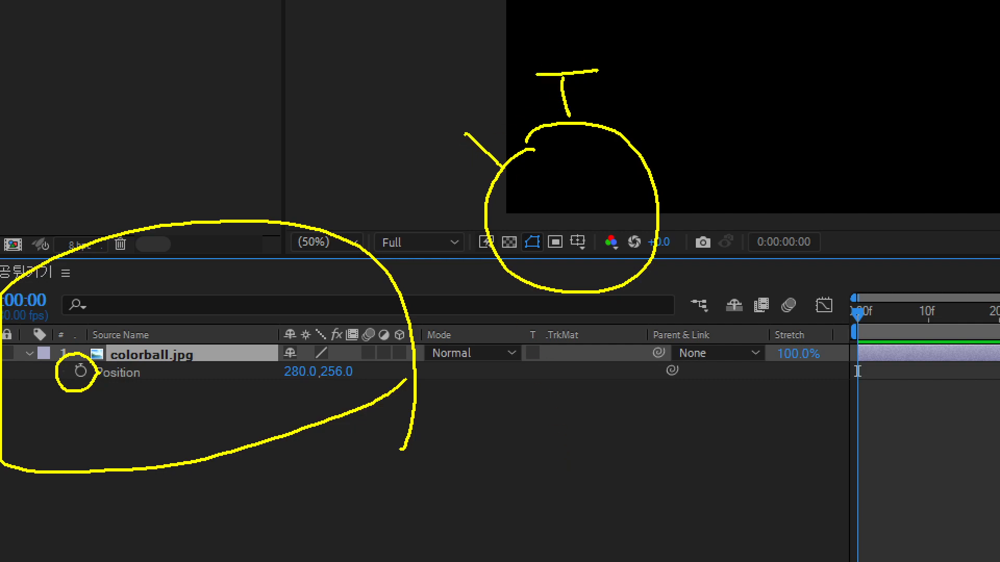
pyautogui.moveTo(702, 79); pyautogui.dragTo(734, 66)
pyautogui.moveTo(748, 81)
pyautogui.mouseDown()
pyautogui.moveTo(713, 96)
pyautogui.moveTo(750, 146)
pyautogui.moveTo(770, 123)
pyautogui.mouseUp()
pyautogui.moveTo(774, 56)
pyautogui.mouseDown()
pyautogui.moveTo(807, 46)
pyautogui.moveTo(814, 77)
pyautogui.mouseUp()
pyautogui.moveTo(779, 97); pyautogui.dragTo(829, 80)
pyautogui.moveTo(804, 112); pyautogui.dragTo(851, 122)
pyautogui.moveTo(867, 169)
pyautogui.mouseDown()
pyautogui.moveTo(847, 177)
pyautogui.moveTo(680, 104)
pyautogui.moveTo(864, 42)
pyautogui.moveTo(859, 187)
pyautogui.mouseUp()
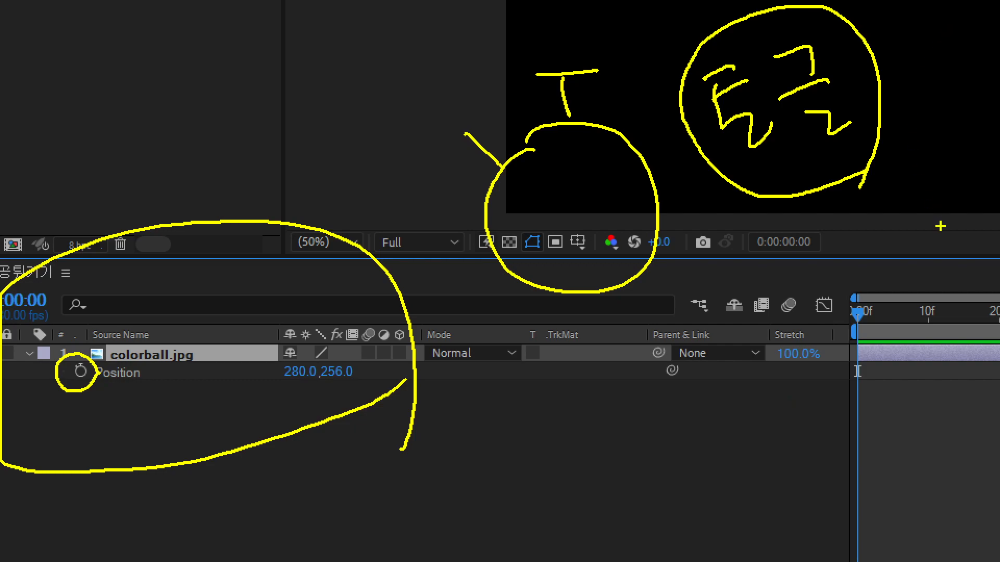
pyautogui.press('Escape')
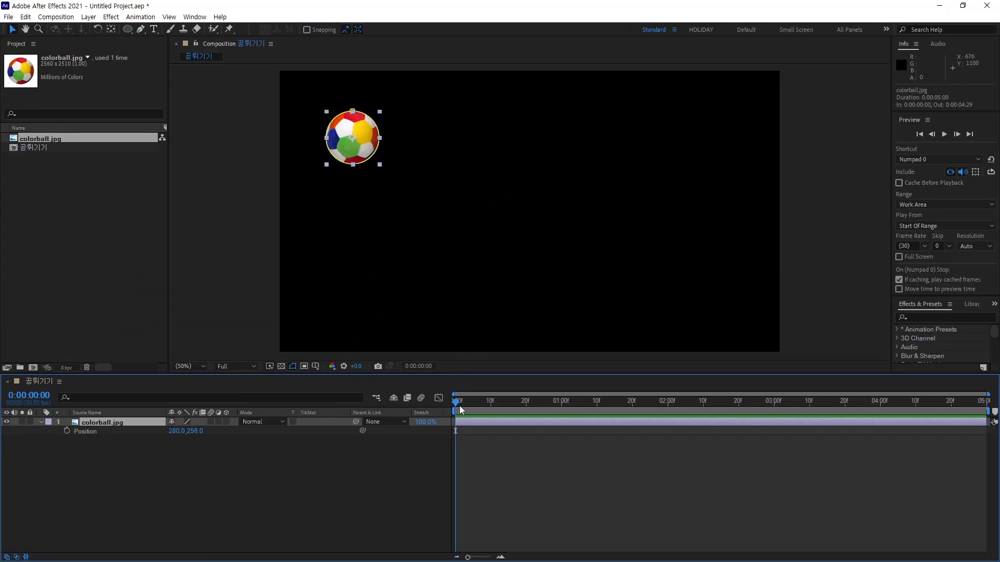
# - Move the current-time indicator to frame 6 (0:00:00:06)
pyautogui.moveTo(471, 405); pyautogui.dragTo(477, 404)
pyautogui.moveTo(495, 345)
pyautogui.mouseDown()
pyautogui.moveTo(468, 347)
pyautogui.moveTo(466, 297)
pyautogui.moveTo(508, 345)
pyautogui.mouseUp()
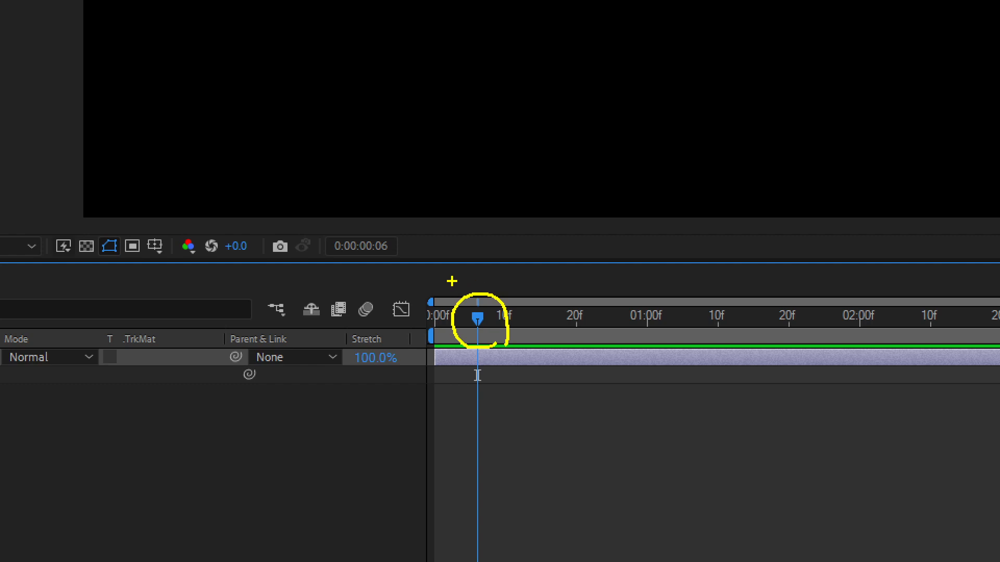
pyautogui.moveTo(395, 263)
pyautogui.mouseDown()
pyautogui.moveTo(362, 268)
pyautogui.moveTo(364, 226)
pyautogui.moveTo(406, 234)
pyautogui.moveTo(412, 259)
pyautogui.mouseUp()
pyautogui.moveTo(555, 163); pyautogui.dragTo(553, 164)
pyautogui.moveTo(602, 128)
pyautogui.mouseDown()
pyautogui.moveTo(590, 195)
pyautogui.moveTo(592, 184)
pyautogui.mouseUp()
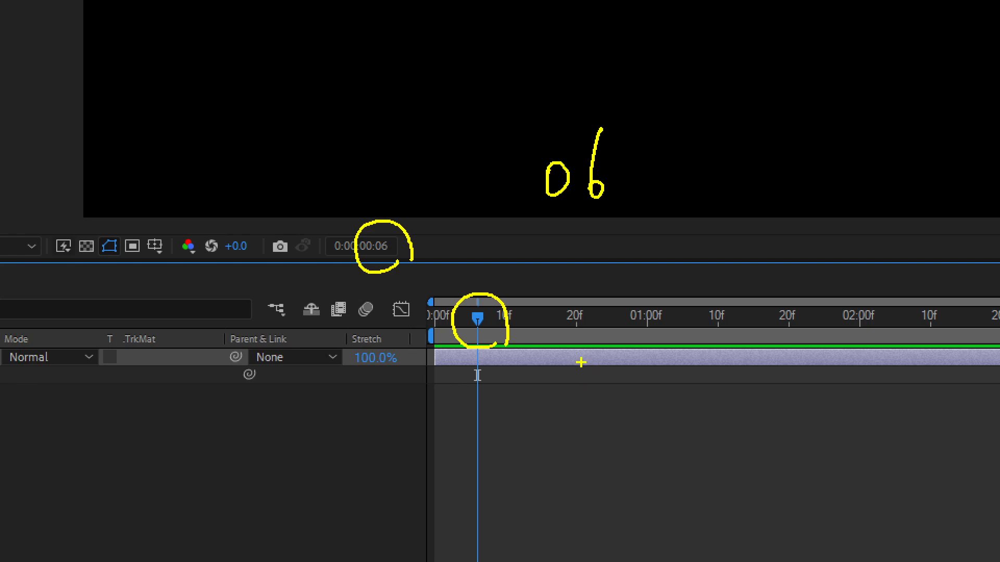
pyautogui.moveTo(703, 131)
pyautogui.mouseDown()
pyautogui.moveTo(676, 171)
pyautogui.moveTo(679, 225)
pyautogui.mouseUp()
pyautogui.moveTo(667, 182)
pyautogui.mouseDown()
pyautogui.moveTo(765, 156)
pyautogui.moveTo(878, 179)
pyautogui.moveTo(590, 241)
pyautogui.mouseUp()
pyautogui.moveTo(941, 211); pyautogui.dragTo(595, 262)
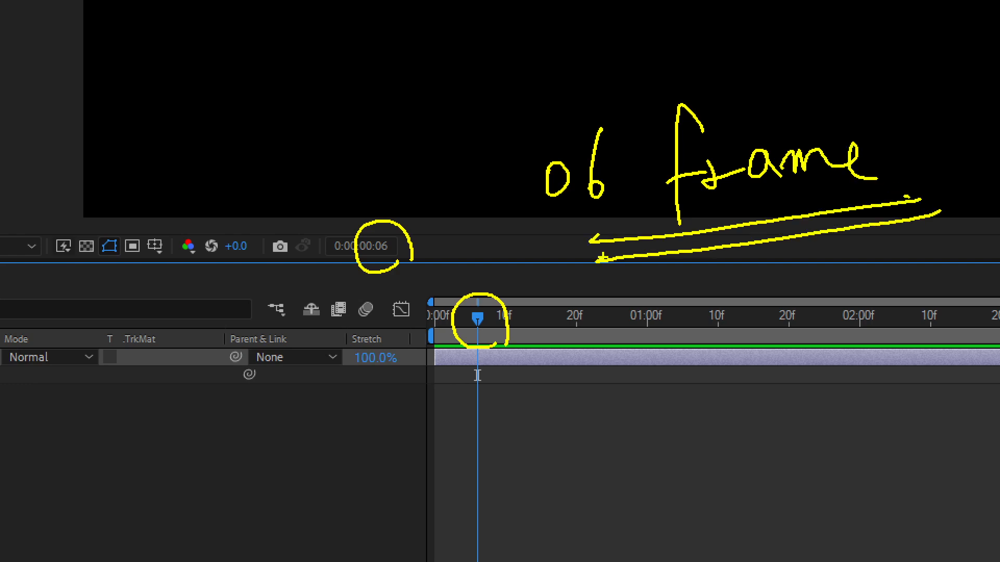
pyautogui.moveTo(178, 91); pyautogui.dragTo(234, 95)
pyautogui.moveTo(236, 111); pyautogui.dragTo(239, 116)
pyautogui.moveTo(282, 76); pyautogui.dragTo(380, 74)
pyautogui.moveTo(383, 88); pyautogui.dragTo(383, 90)
pyautogui.moveTo(423, 50)
pyautogui.mouseDown()
pyautogui.moveTo(473, 52)
pyautogui.moveTo(519, 36)
pyautogui.mouseUp()
pyautogui.moveTo(520, 54); pyautogui.dragTo(520, 57)
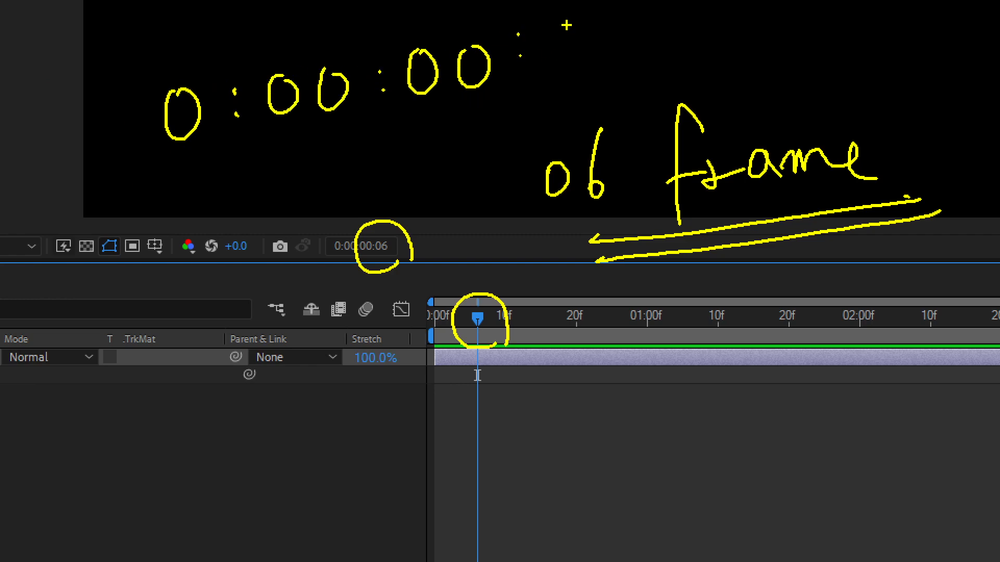
pyautogui.moveTo(567, 23); pyautogui.dragTo(566, 27)
pyautogui.moveTo(637, 1); pyautogui.dragTo(644, 76)
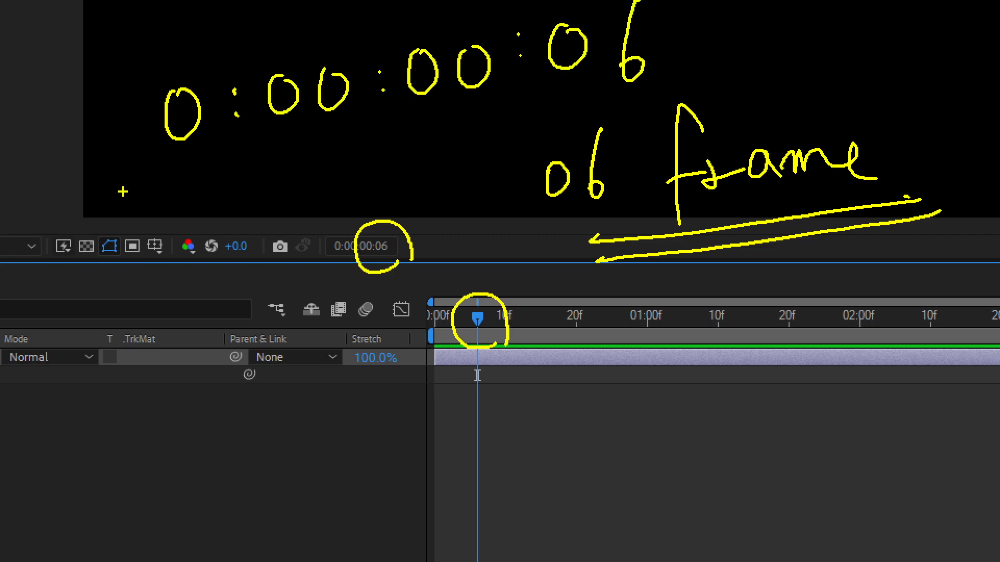
pyautogui.moveTo(157, 167); pyautogui.dragTo(140, 221)
pyautogui.moveTo(148, 190); pyautogui.dragTo(183, 205)
pyautogui.moveTo(173, 164); pyautogui.dragTo(192, 224)
pyautogui.moveTo(270, 146)
pyautogui.mouseDown()
pyautogui.moveTo(312, 222)
pyautogui.moveTo(327, 199)
pyautogui.mouseUp()
pyautogui.moveTo(433, 104); pyautogui.dragTo(443, 133)
pyautogui.moveTo(428, 146)
pyautogui.mouseDown()
pyautogui.moveTo(449, 163)
pyautogui.moveTo(495, 168)
pyautogui.mouseUp()
pyautogui.moveTo(593, 102); pyautogui.dragTo(570, 161)
pyautogui.moveTo(543, 125); pyautogui.dragTo(599, 107)
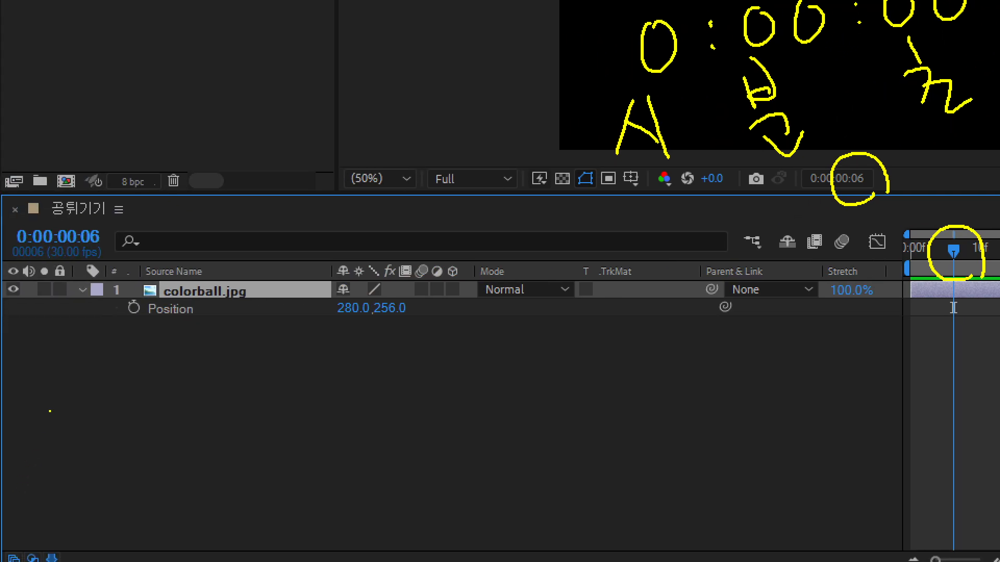
pyautogui.moveTo(110, 244)
pyautogui.mouseDown()
pyautogui.moveTo(2, 275)
pyautogui.moveTo(82, 189)
pyautogui.moveTo(126, 251)
pyautogui.mouseUp()
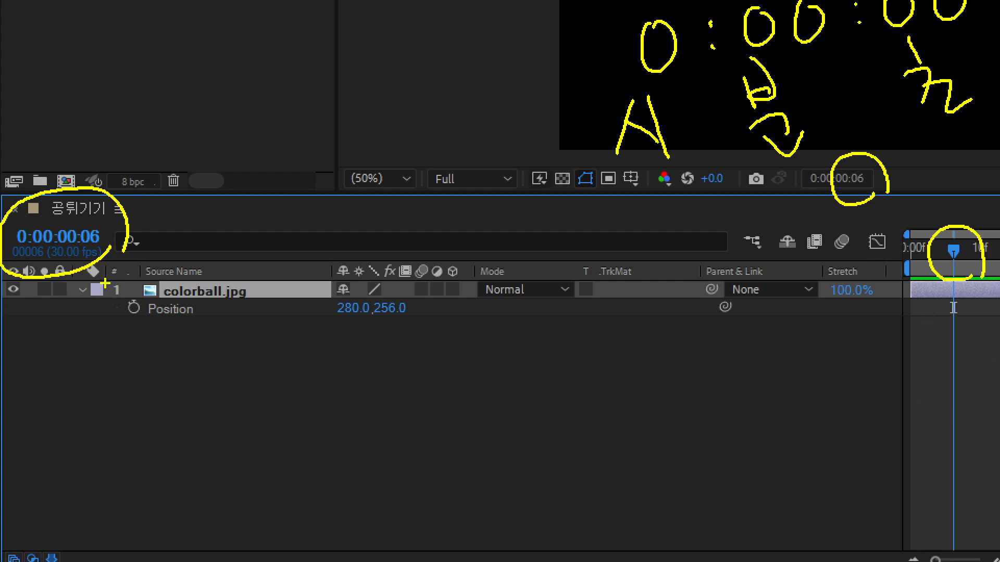
pyautogui.moveTo(88, 307); pyautogui.dragTo(83, 399)
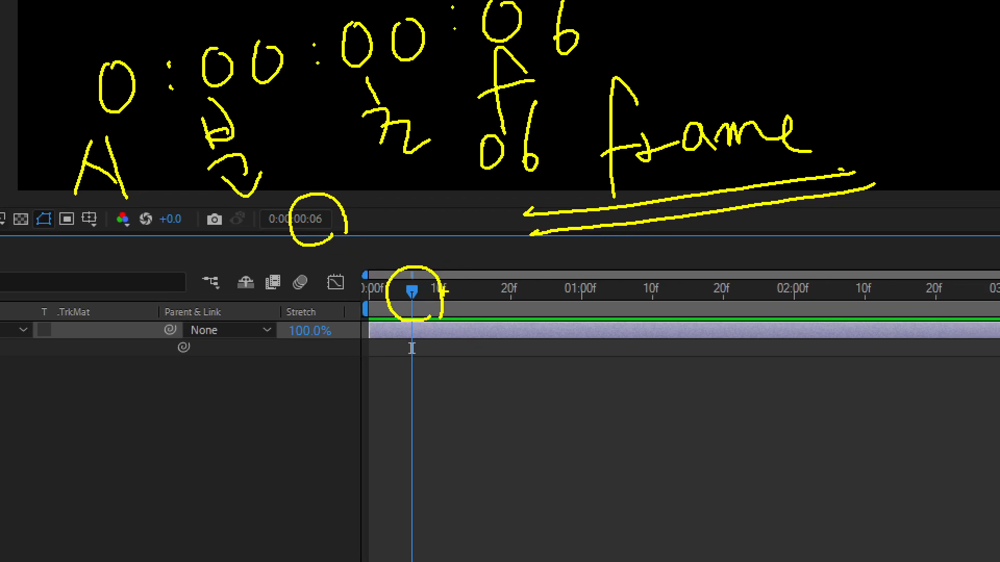
pyautogui.moveTo(990, 254); pyautogui.dragTo(999, 249)
pyautogui.moveTo(449, 295); pyautogui.dragTo(418, 289)
pyautogui.moveTo(278, 287); pyautogui.dragTo(401, 287)
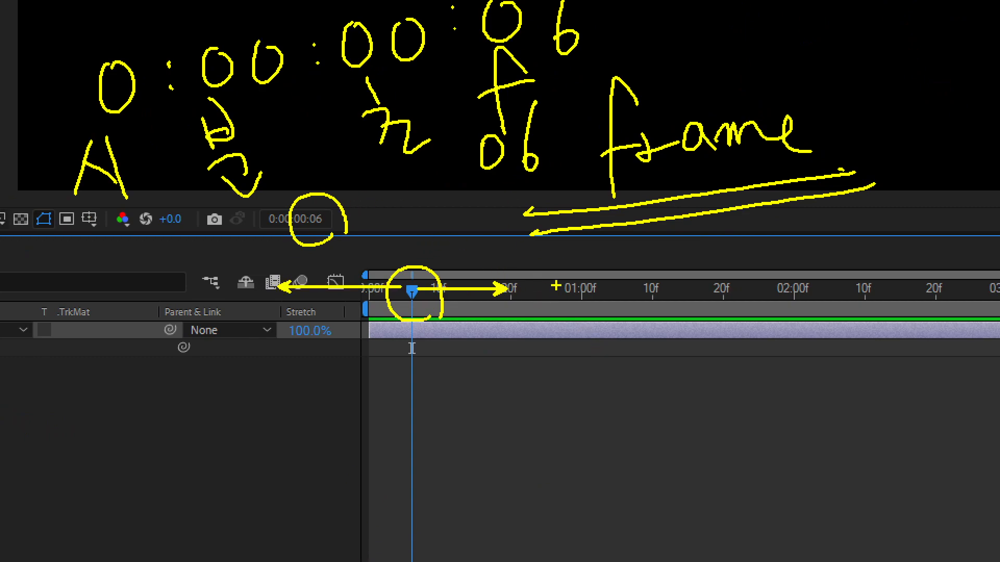
pyautogui.press('Escape')
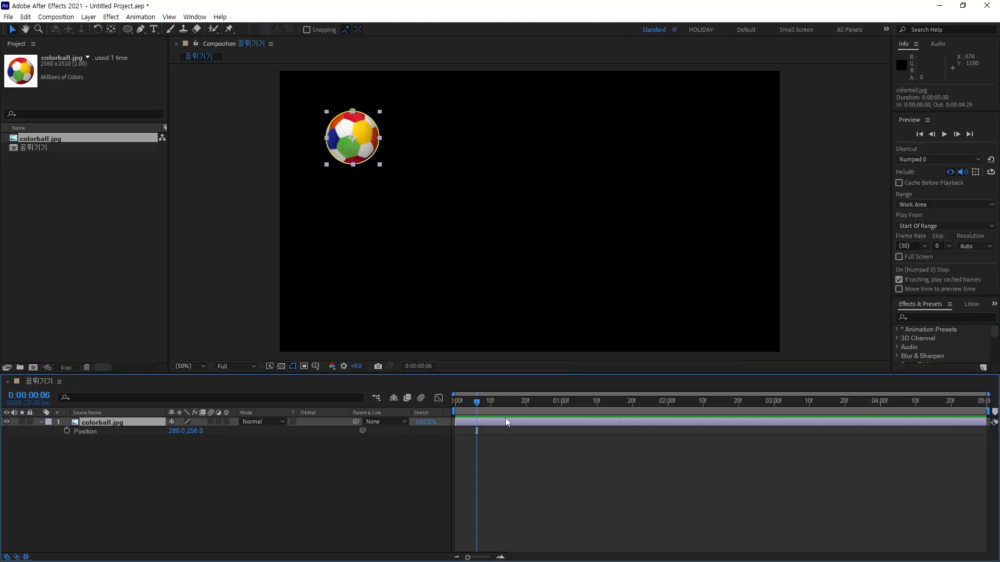
# - Move the current-time indicator to frame 10 (0:00:00:10)
pyautogui.moveTo(477, 405); pyautogui.dragTo(491, 446)
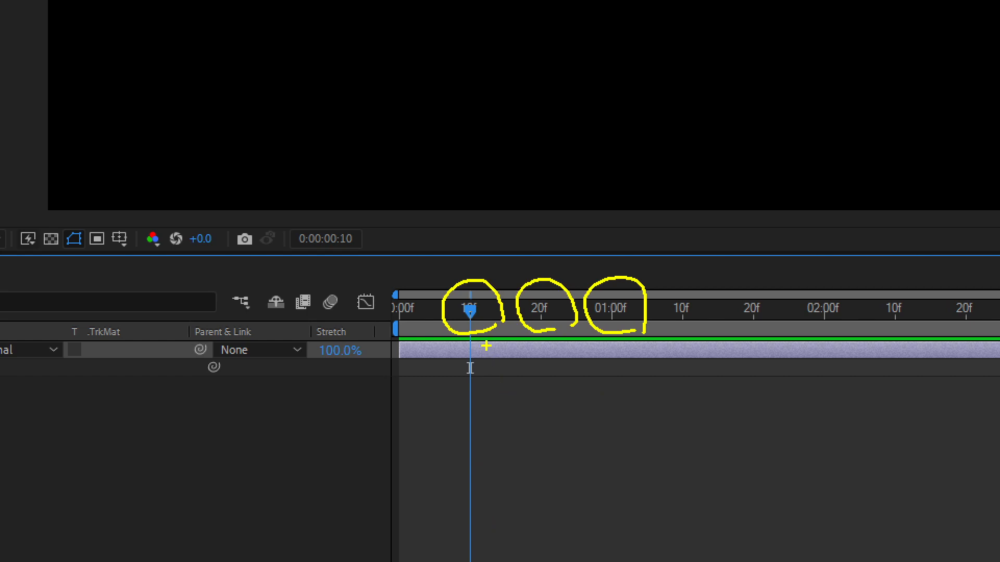
pyautogui.moveTo(481, 345); pyautogui.dragTo(542, 511)
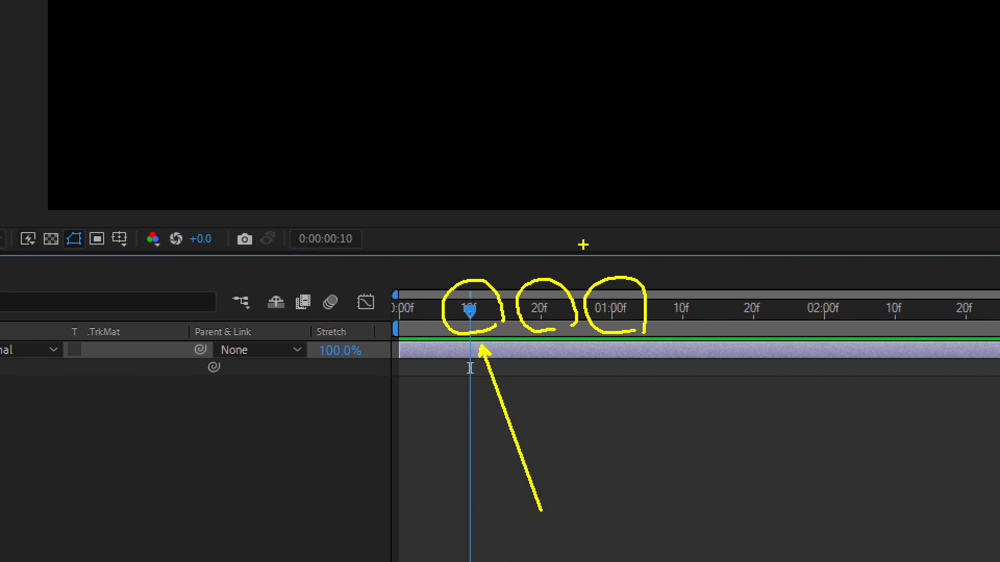
pyautogui.press('Escape')
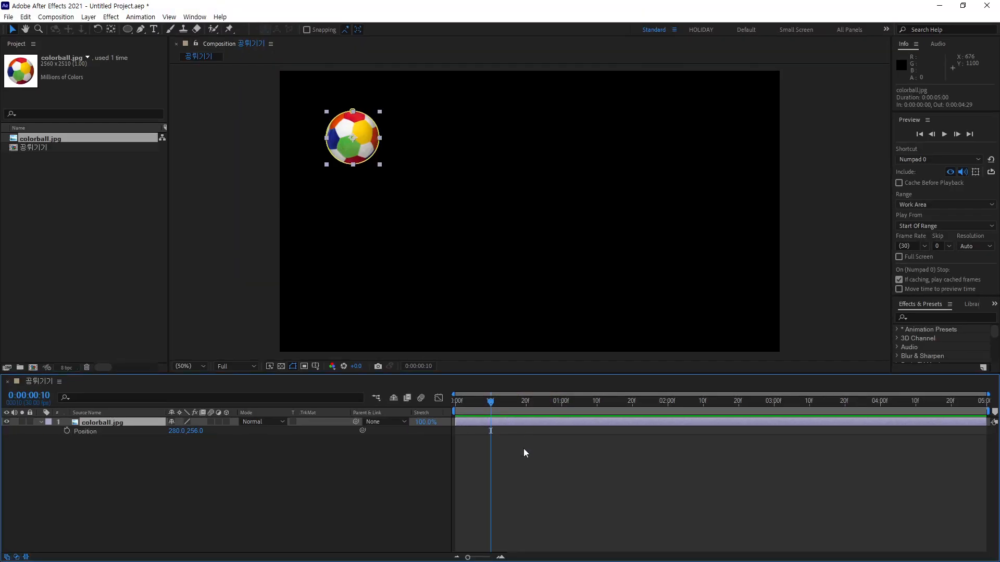
pyautogui.hotkey('ctrl', '1')
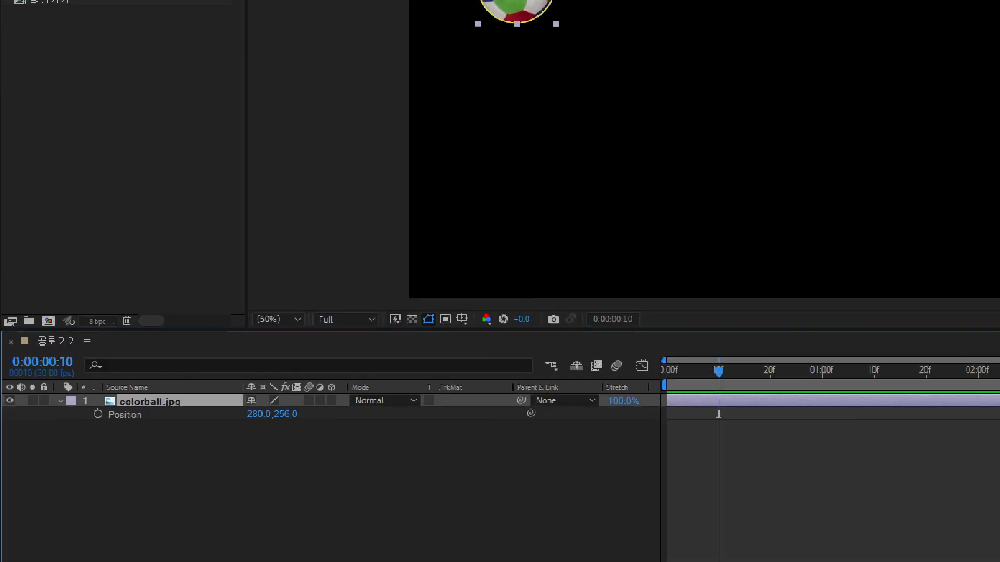
pyautogui.moveTo(64, 411)
pyautogui.mouseDown()
pyautogui.moveTo(42, 430)
pyautogui.moveTo(50, 355)
pyautogui.mouseUp()
pyautogui.moveTo(99, 232); pyautogui.dragTo(129, 345)
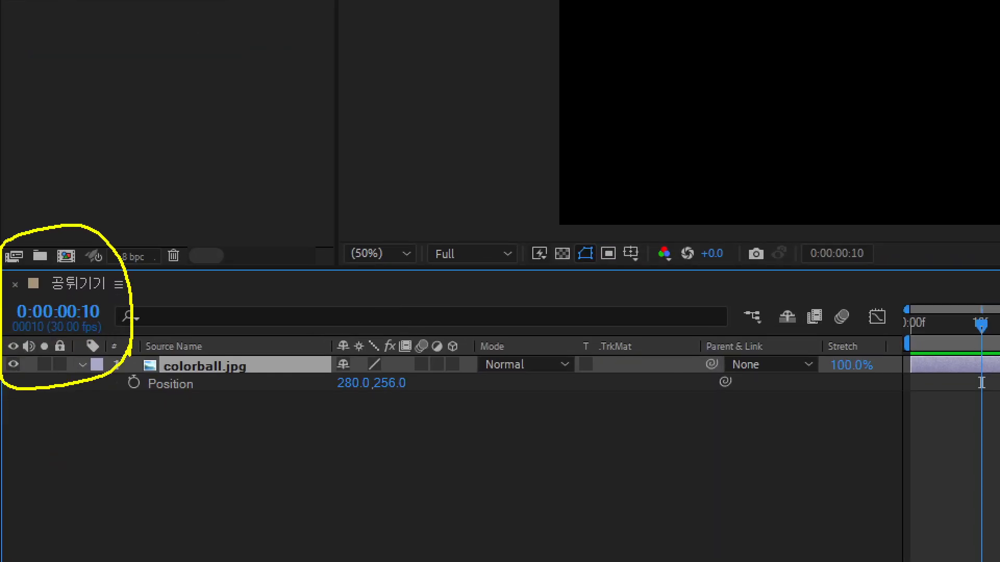
pyautogui.moveTo(126, 451); pyautogui.dragTo(130, 490)
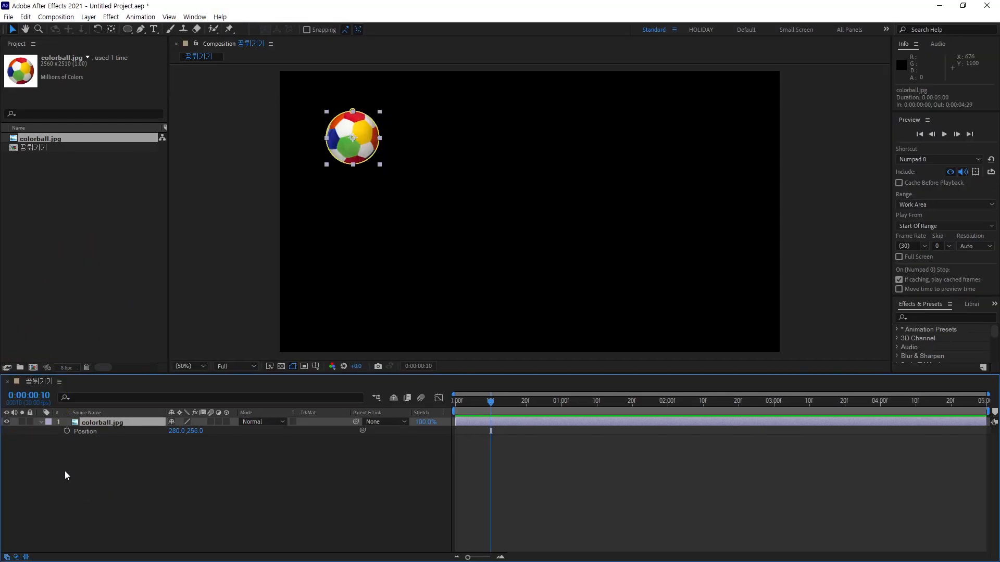
# - Enable keyframing for the Position property of the colorball.jpg layer at frame 10
pyautogui.click(67, 431)
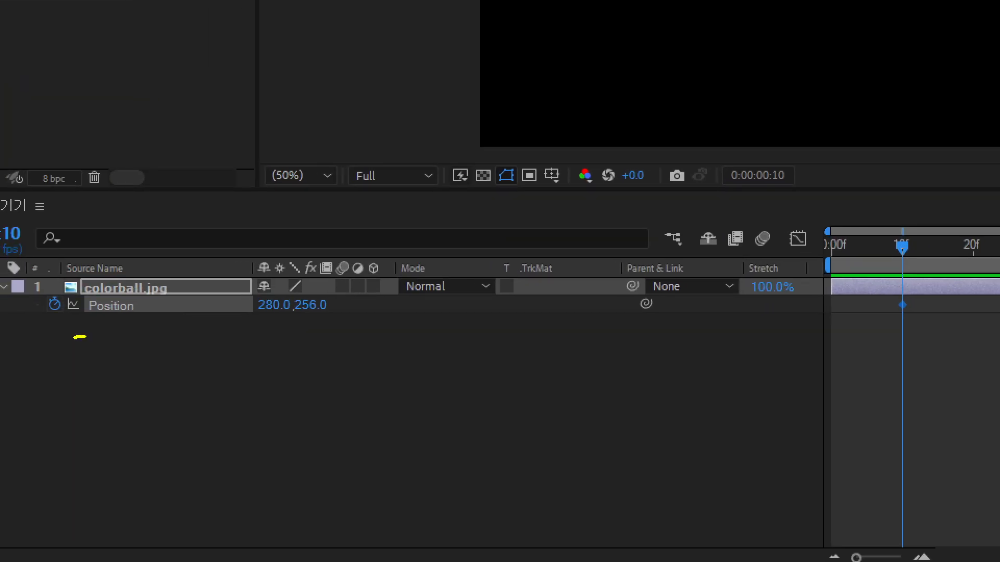
pyautogui.moveTo(74, 337)
pyautogui.mouseDown()
pyautogui.moveTo(57, 269)
pyautogui.moveTo(76, 336)
pyautogui.mouseUp()
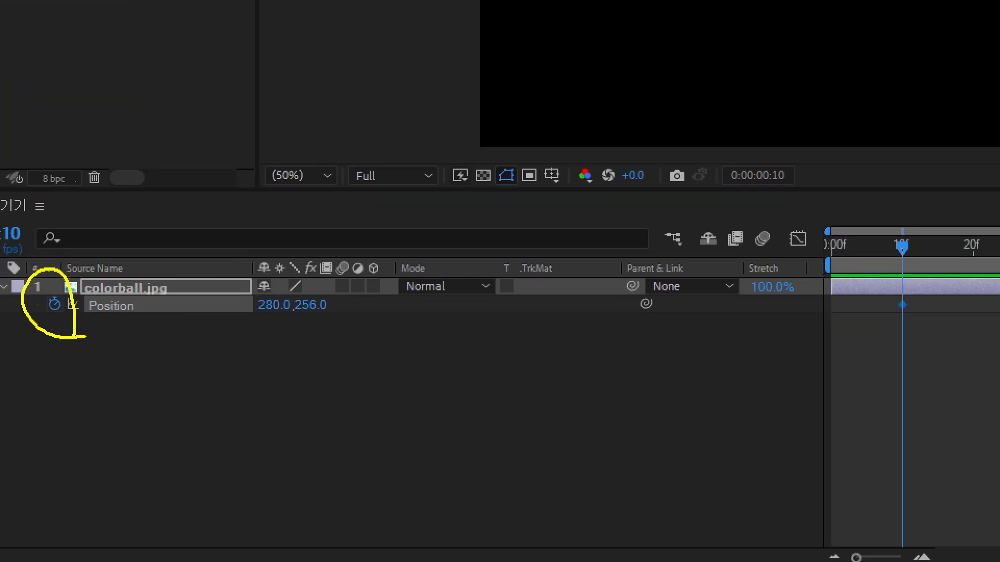
pyautogui.moveTo(274, 323); pyautogui.dragTo(263, 358)
pyautogui.moveTo(255, 328); pyautogui.dragTo(285, 350)
pyautogui.moveTo(311, 318); pyautogui.dragTo(333, 331)
pyautogui.moveTo(341, 315); pyautogui.dragTo(333, 362)
pyautogui.moveTo(237, 286)
pyautogui.mouseDown()
pyautogui.moveTo(324, 323)
pyautogui.moveTo(359, 322)
pyautogui.mouseUp()
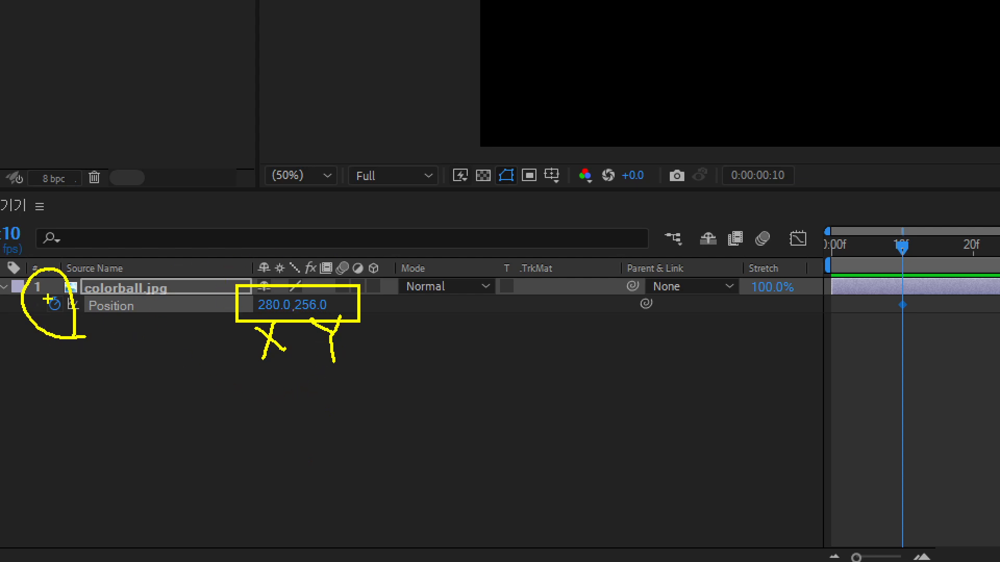
pyautogui.moveTo(914, 328)
pyautogui.mouseDown()
pyautogui.moveTo(880, 301)
pyautogui.moveTo(900, 286)
pyautogui.moveTo(922, 302)
pyautogui.moveTo(921, 327)
pyautogui.mouseUp()
pyautogui.moveTo(741, 349); pyautogui.dragTo(717, 391)
pyautogui.moveTo(742, 347)
pyautogui.mouseDown()
pyautogui.moveTo(718, 385)
pyautogui.moveTo(754, 367)
pyautogui.moveTo(776, 395)
pyautogui.moveTo(750, 433)
pyautogui.mouseUp()
pyautogui.moveTo(706, 393); pyautogui.dragTo(761, 436)
pyautogui.moveTo(740, 352); pyautogui.dragTo(721, 401)
pyautogui.moveTo(750, 362); pyautogui.dragTo(737, 411)
pyautogui.moveTo(771, 373); pyautogui.dragTo(756, 420)
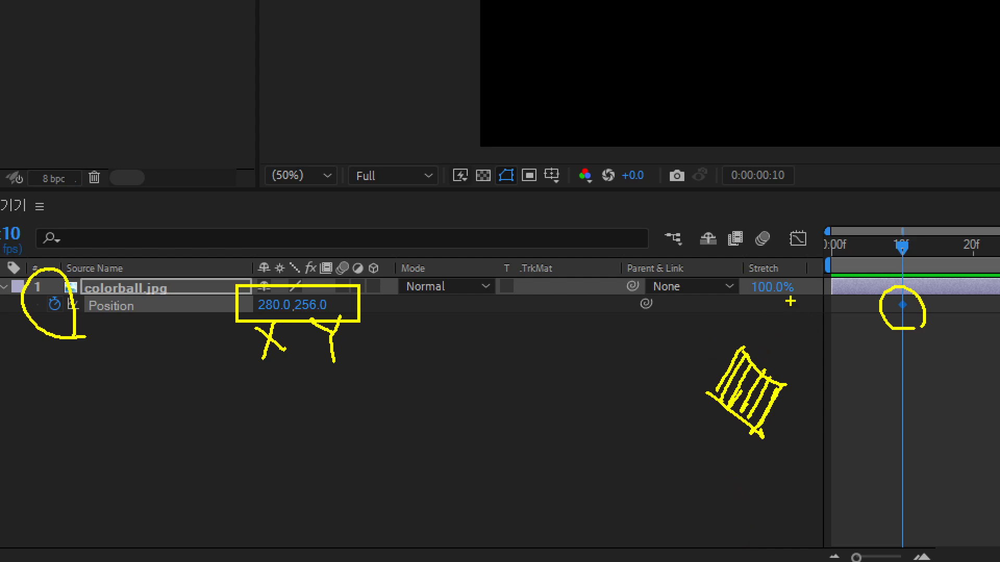
pyautogui.moveTo(408, 304)
pyautogui.mouseDown()
pyautogui.moveTo(701, 371)
pyautogui.moveTo(377, 300)
pyautogui.mouseUp()
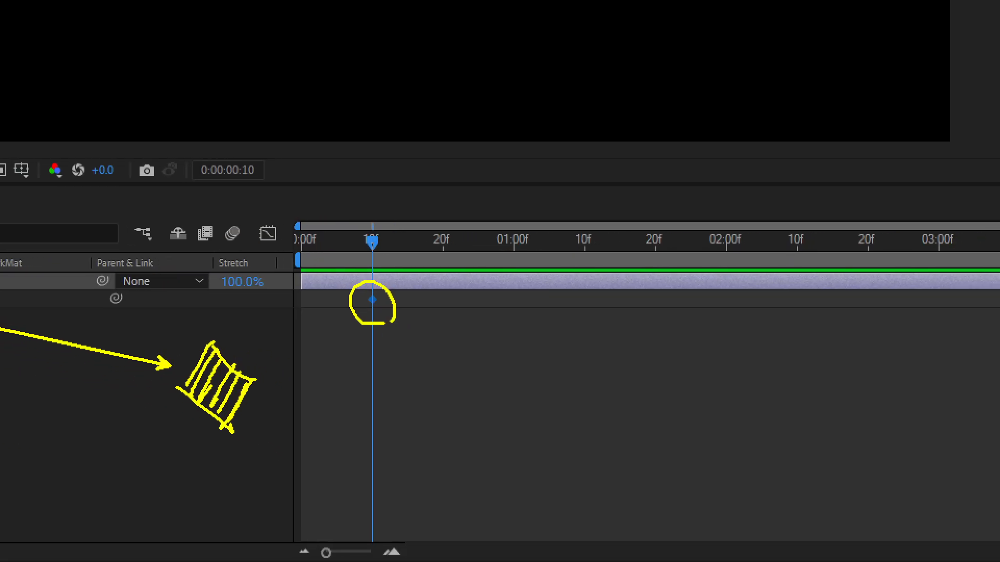
pyautogui.moveTo(393, 234)
pyautogui.mouseDown()
pyautogui.moveTo(616, 201)
pyautogui.moveTo(701, 264)
pyautogui.moveTo(720, 329)
pyautogui.mouseUp()
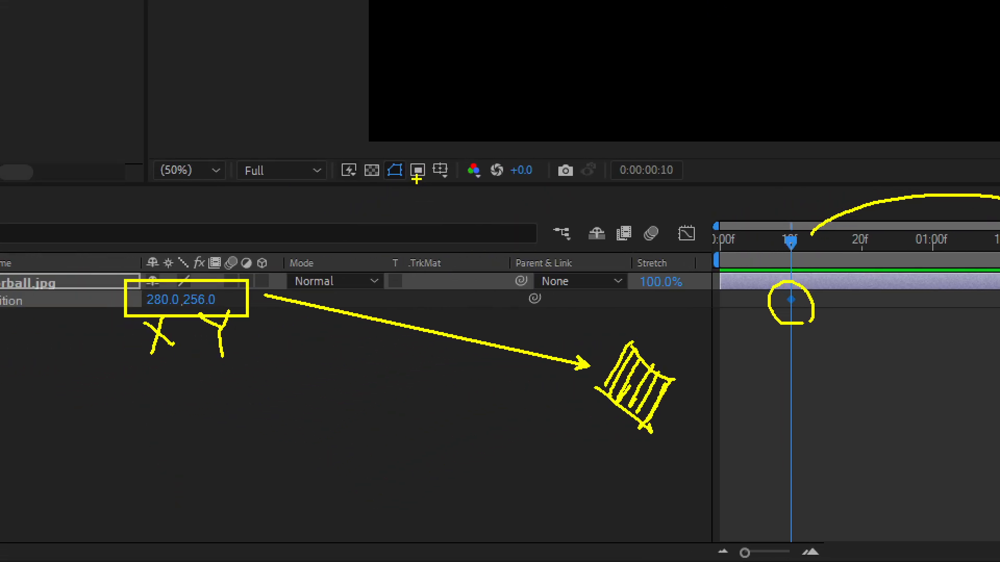
pyautogui.moveTo(144, 427)
pyautogui.mouseDown()
pyautogui.moveTo(171, 483)
pyautogui.moveTo(162, 452)
pyautogui.moveTo(214, 450)
pyautogui.moveTo(227, 430)
pyautogui.mouseUp()
pyautogui.moveTo(388, 437); pyautogui.dragTo(436, 422)
pyautogui.moveTo(500, 387)
pyautogui.mouseDown()
pyautogui.moveTo(497, 458)
pyautogui.moveTo(518, 442)
pyautogui.mouseUp()
pyautogui.moveTo(545, 399); pyautogui.dragTo(581, 394)
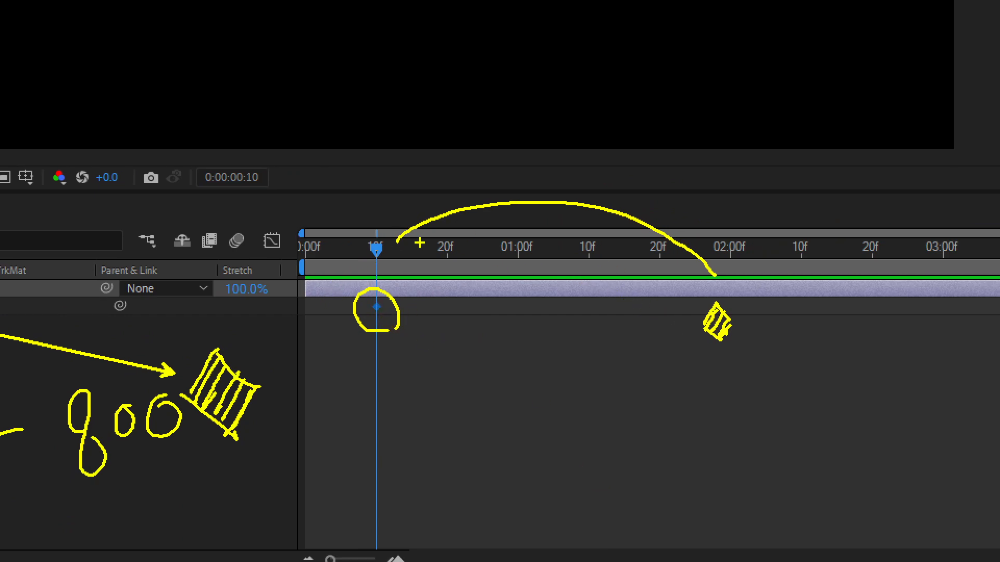
pyautogui.moveTo(689, 309); pyautogui.dragTo(377, 308)
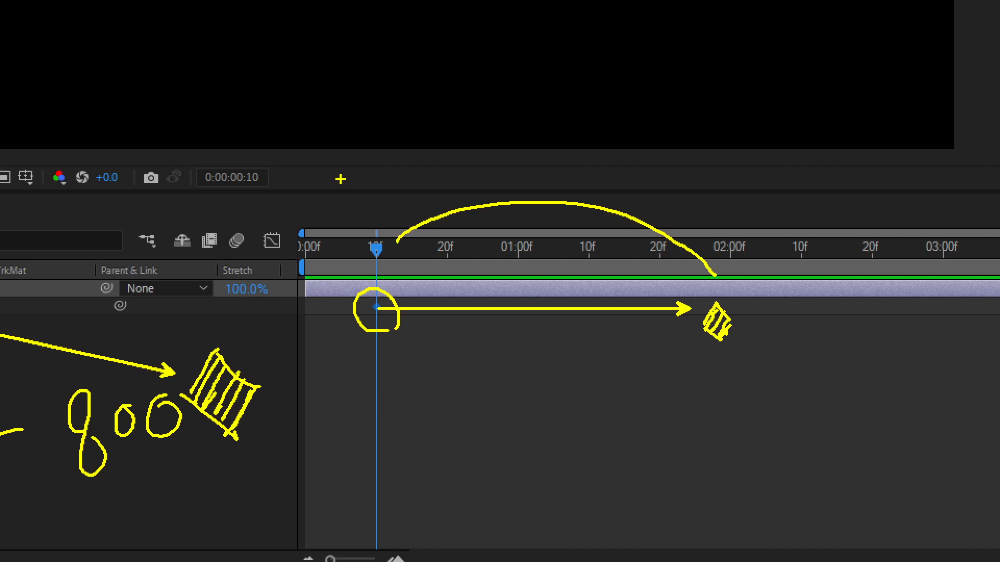
pyautogui.press('Escape')
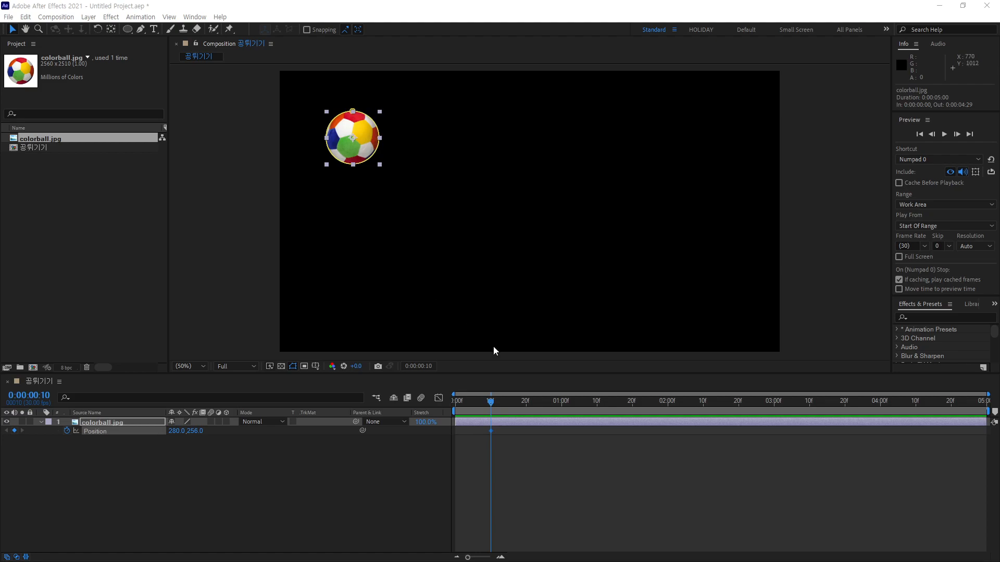
pyautogui.moveTo(352, 300); pyautogui.dragTo(351, 192)
pyautogui.moveTo(392, 229); pyautogui.dragTo(414, 222)
pyautogui.moveTo(448, 216); pyautogui.dragTo(437, 258)
pyautogui.moveTo(425, 229); pyautogui.dragTo(462, 219)
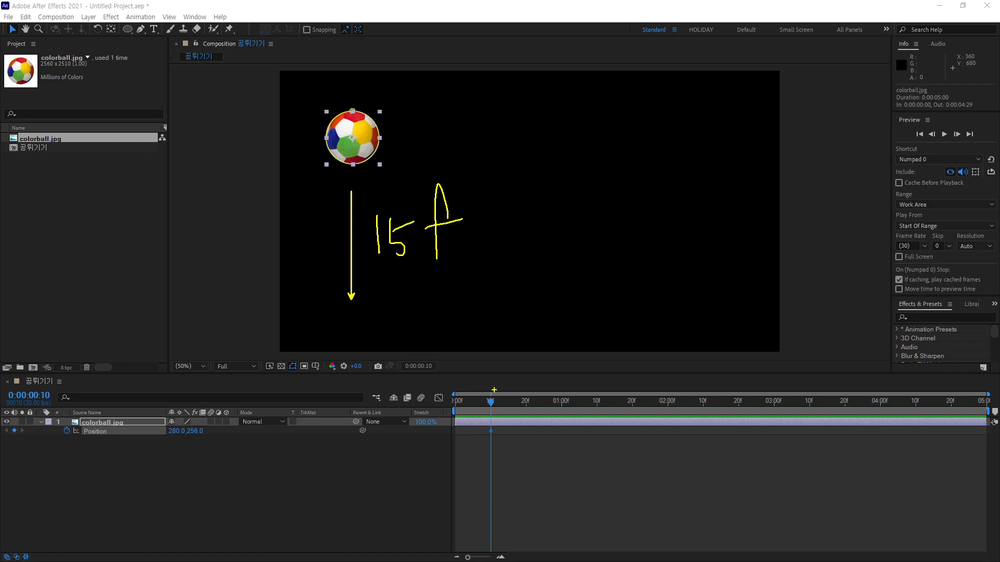
pyautogui.moveTo(479, 357); pyautogui.dragTo(481, 386)
pyautogui.moveTo(497, 361)
pyautogui.mouseDown()
pyautogui.moveTo(491, 372)
pyautogui.moveTo(498, 359)
pyautogui.mouseUp()
pyautogui.moveTo(530, 358)
pyautogui.mouseDown()
pyautogui.moveTo(514, 323)
pyautogui.moveTo(519, 395)
pyautogui.mouseUp()
pyautogui.moveTo(508, 369); pyautogui.dragTo(525, 362)
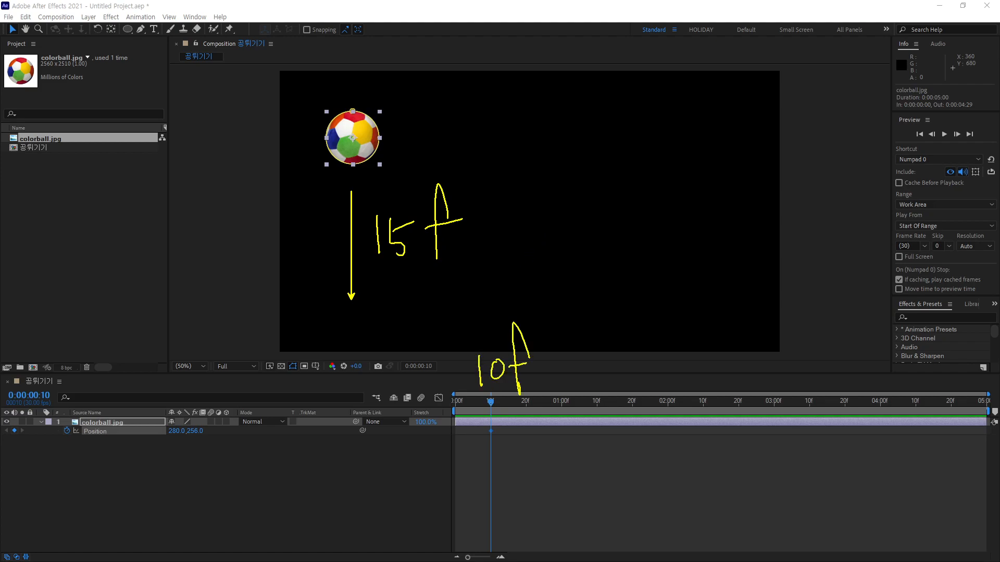
pyautogui.moveTo(602, 317); pyautogui.dragTo(633, 337)
pyautogui.moveTo(633, 302); pyautogui.dragTo(629, 343)
pyautogui.moveTo(630, 318)
pyautogui.mouseDown()
pyautogui.moveTo(654, 315)
pyautogui.moveTo(663, 358)
pyautogui.mouseUp()
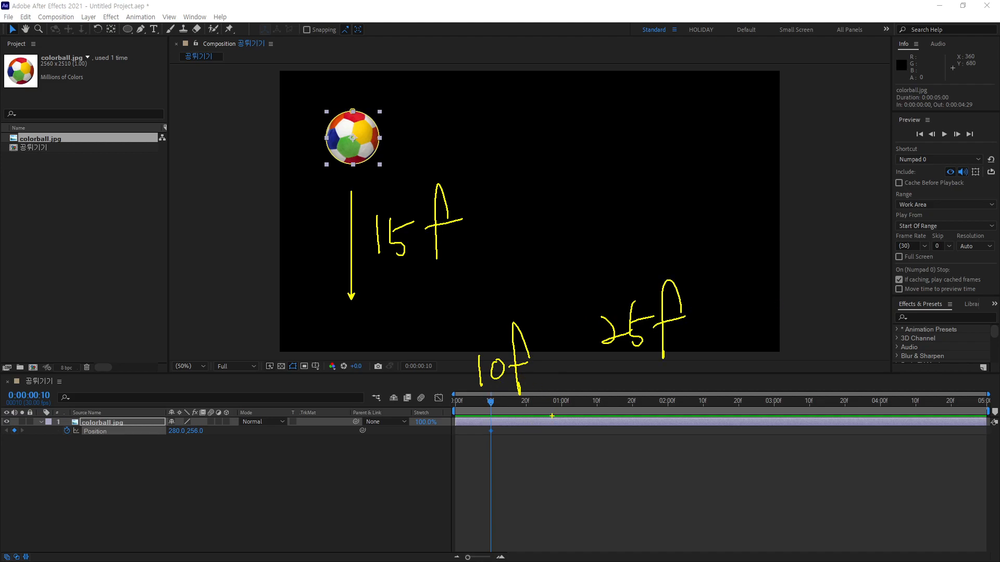
pyautogui.press('Escape')
# - At frame 25 (0:00:00:25), move the ball straight down to 280, 830 to set a second Position keyframe
pyautogui.moveTo(493, 407); pyautogui.dragTo(545, 429)
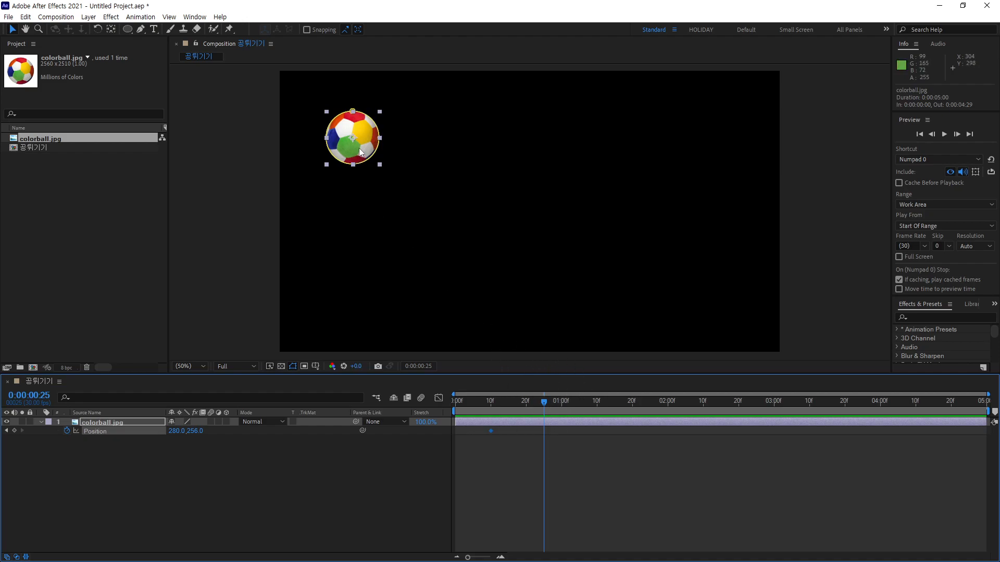
pyautogui.moveTo(359, 143); pyautogui.dragTo(359, 290)
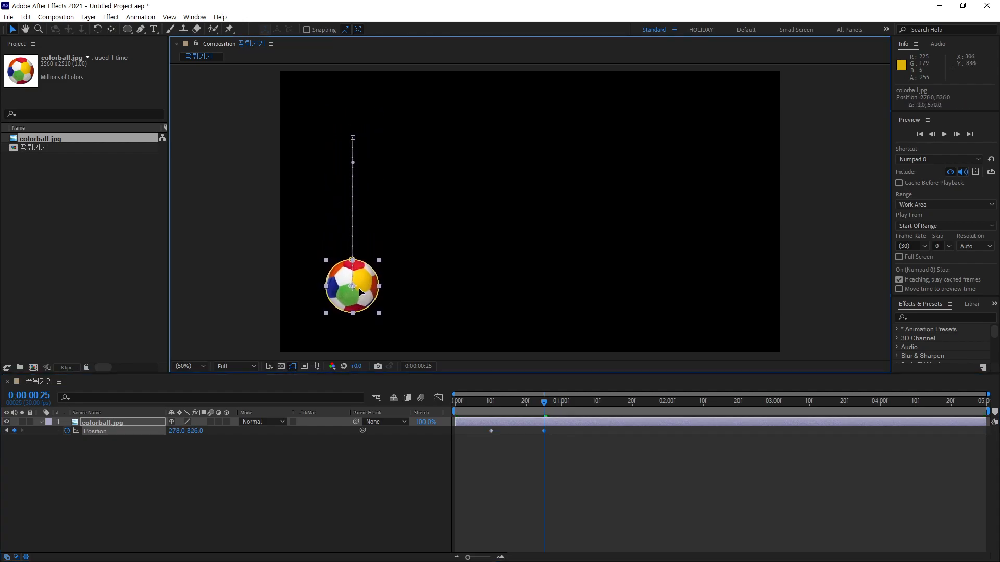
pyautogui.moveTo(359, 292); pyautogui.dragTo(387, 290)
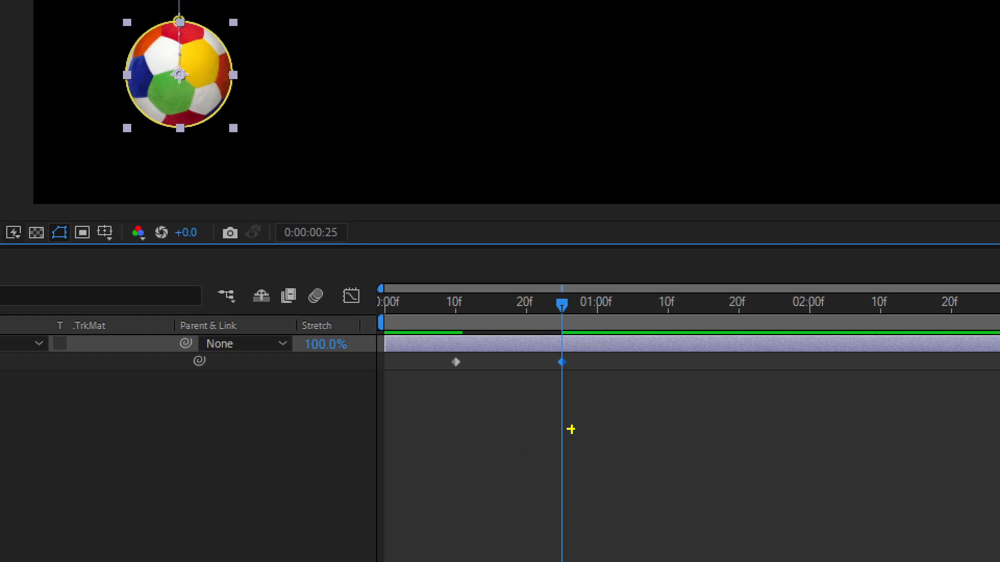
pyautogui.moveTo(582, 382)
pyautogui.mouseDown()
pyautogui.moveTo(553, 391)
pyautogui.moveTo(544, 355)
pyautogui.mouseUp()
pyautogui.rightClick(543, 466)
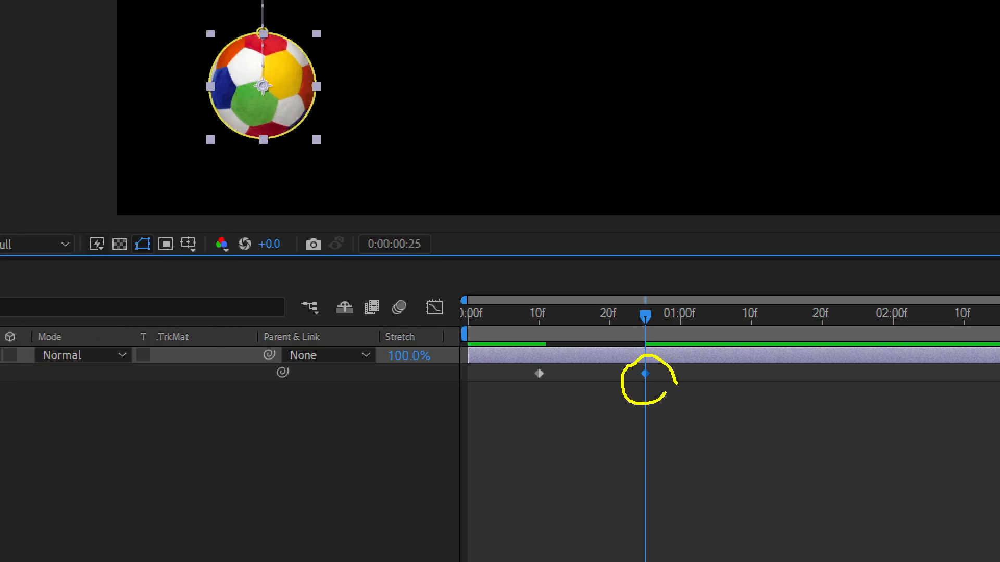
pyautogui.click(434, 355)
pyautogui.moveTo(411, 351)
pyautogui.mouseDown()
pyautogui.moveTo(431, 309)
pyautogui.moveTo(423, 378)
pyautogui.mouseUp()
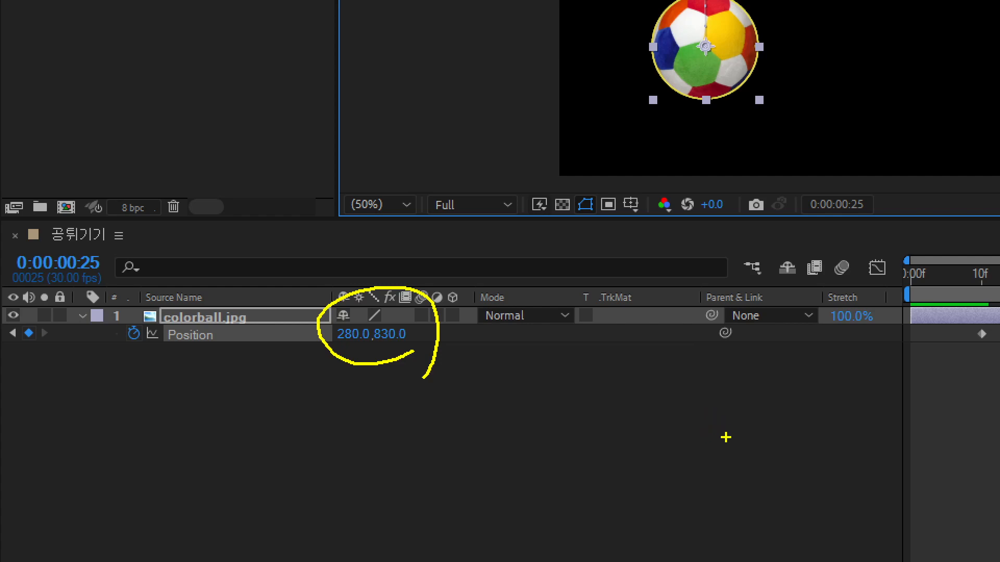
pyautogui.rightClick(730, 425)
pyautogui.click(509, 502)
pyautogui.moveTo(616, 394); pyautogui.dragTo(643, 471)
pyautogui.press('y')
pyautogui.moveTo(628, 385); pyautogui.dragTo(584, 442)
pyautogui.moveTo(573, 478)
pyautogui.mouseDown()
pyautogui.moveTo(570, 489)
pyautogui.moveTo(608, 523)
pyautogui.mouseUp()
pyautogui.moveTo(631, 453); pyautogui.dragTo(648, 501)
pyautogui.moveTo(660, 451)
pyautogui.mouseDown()
pyautogui.moveTo(711, 430)
pyautogui.moveTo(703, 467)
pyautogui.mouseUp()
pyautogui.moveTo(682, 441)
pyautogui.mouseDown()
pyautogui.moveTo(691, 482)
pyautogui.moveTo(715, 458)
pyautogui.mouseUp()
pyautogui.moveTo(687, 508); pyautogui.dragTo(730, 478)
pyautogui.moveTo(740, 419)
pyautogui.mouseDown()
pyautogui.moveTo(780, 460)
pyautogui.moveTo(801, 438)
pyautogui.mouseUp()
pyautogui.moveTo(804, 423); pyautogui.dragTo(810, 450)
pyautogui.moveTo(838, 402); pyautogui.dragTo(879, 440)
pyautogui.moveTo(854, 461); pyautogui.dragTo(854, 492)
pyautogui.moveTo(840, 470); pyautogui.dragTo(853, 469)
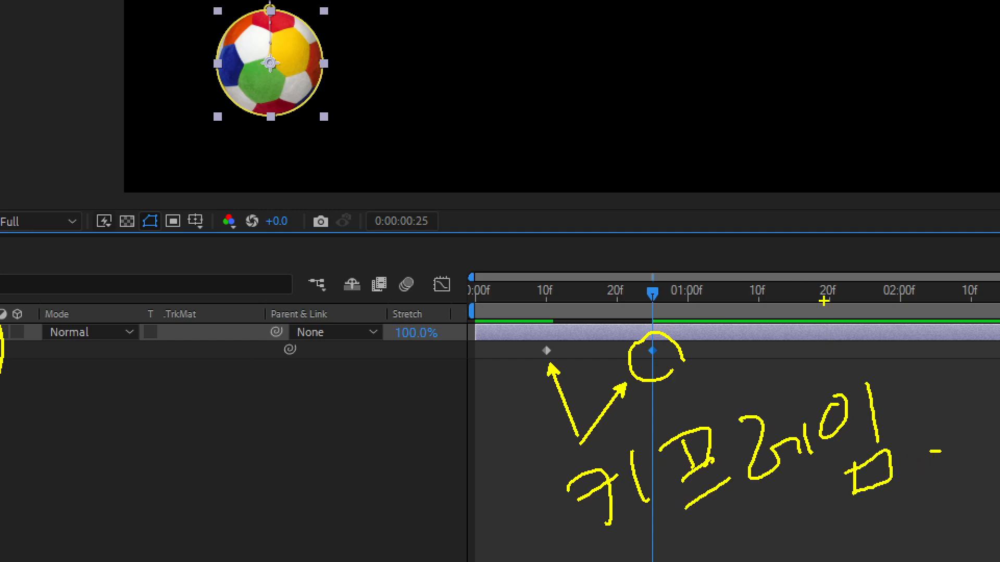
pyautogui.press('Escape')
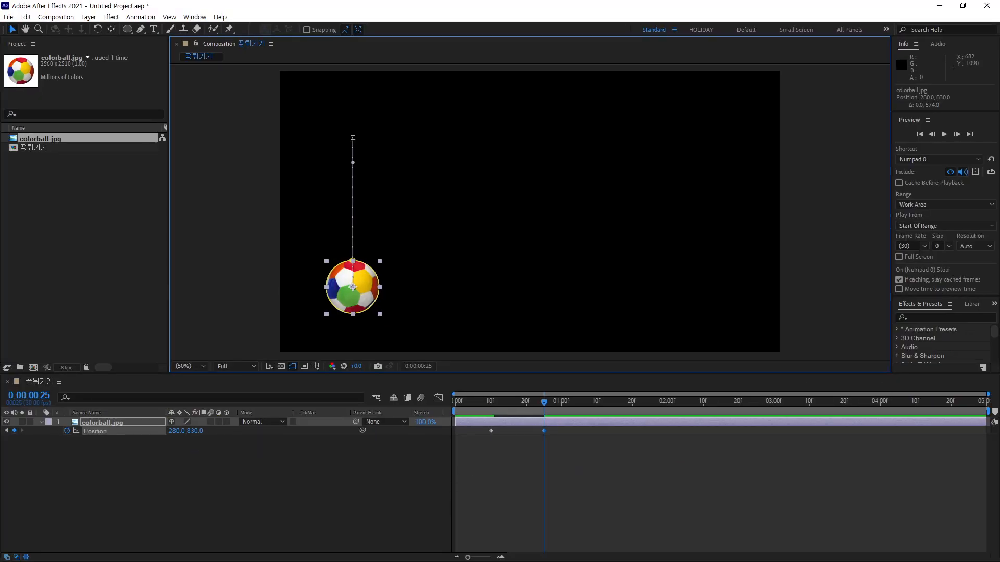
pyautogui.hotkey('ctrl', '1')
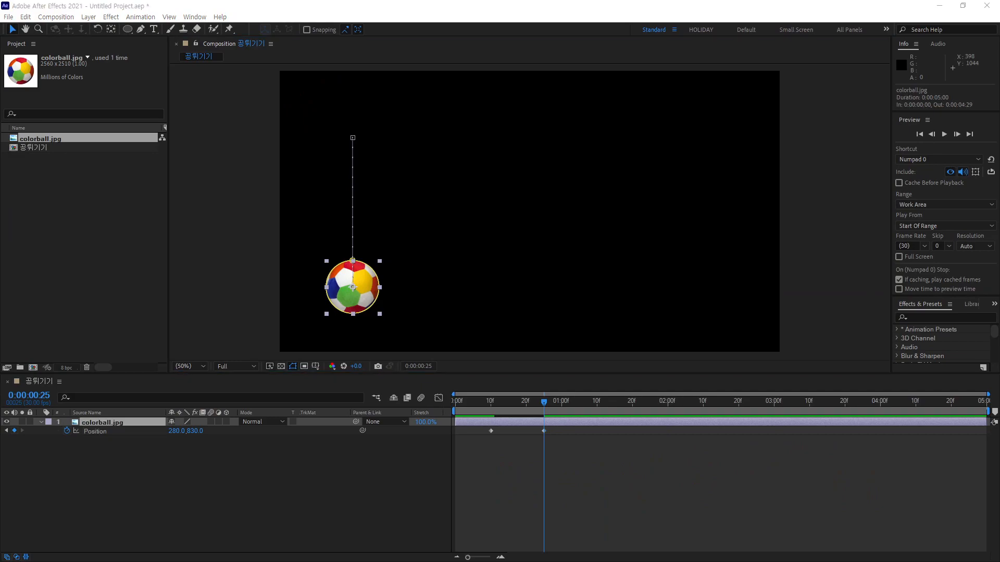
# - Scrub back to frame 18 (0:00:00:18) to check the ball's motion between the two Position keyframes
pyautogui.moveTo(545, 405); pyautogui.dragTo(519, 407)
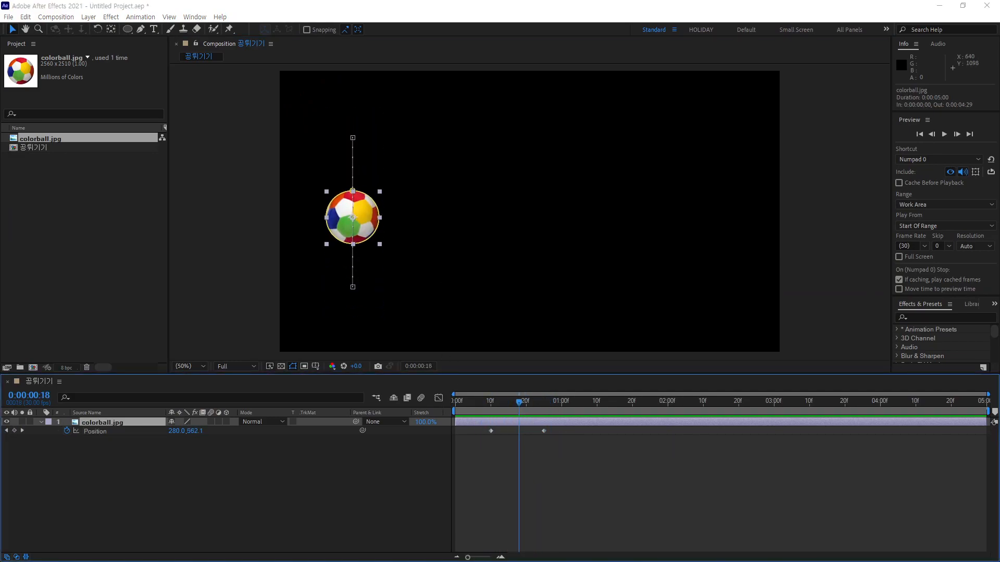
pyautogui.hotkey('ctrl', '1')
pyautogui.moveTo(581, 421)
pyautogui.mouseDown()
pyautogui.moveTo(495, 416)
pyautogui.moveTo(568, 434)
pyautogui.mouseUp()
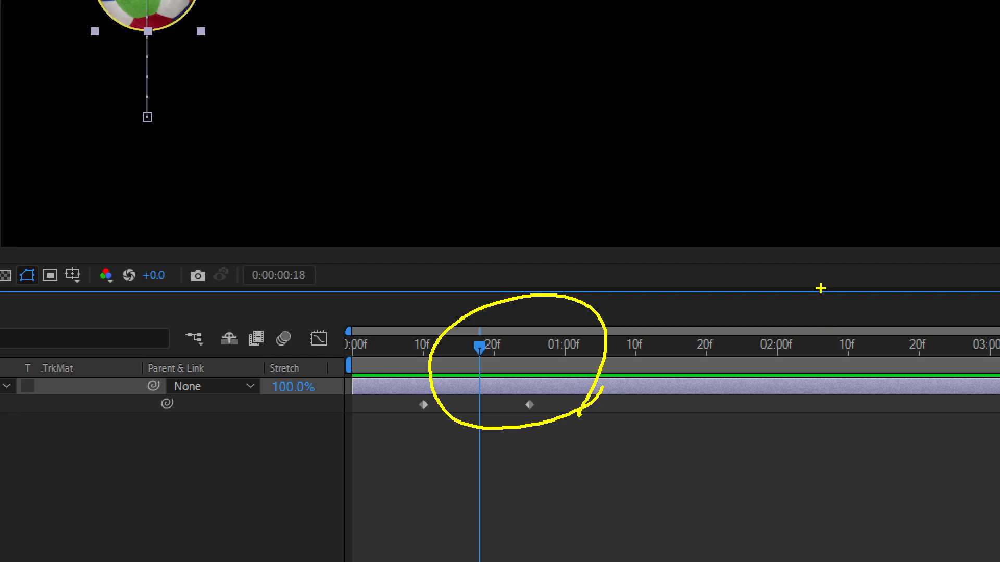
pyautogui.moveTo(382, 242); pyautogui.dragTo(386, 271)
pyautogui.moveTo(397, 227)
pyautogui.mouseDown()
pyautogui.moveTo(404, 271)
pyautogui.moveTo(422, 235)
pyautogui.mouseUp()
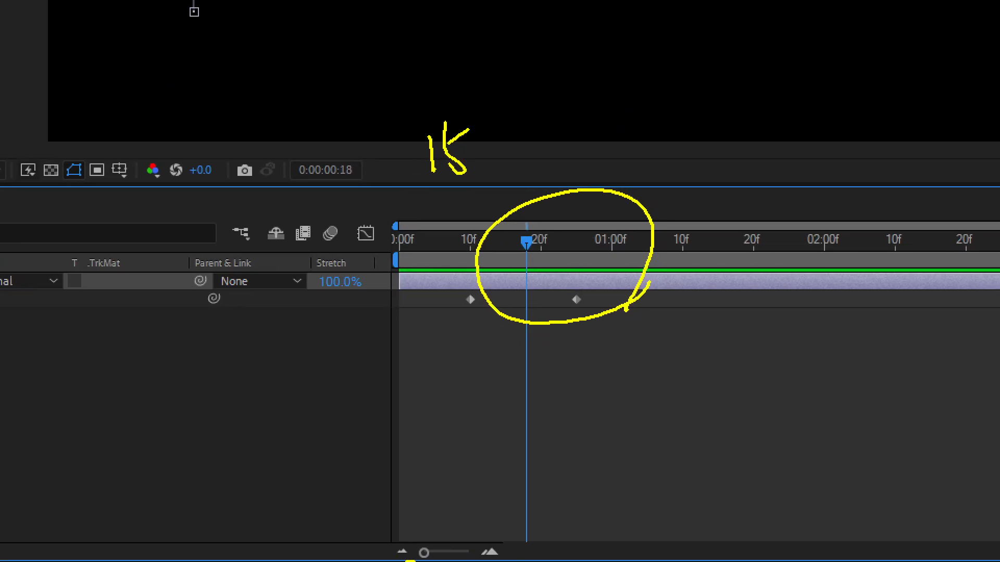
pyautogui.moveTo(376, 561)
pyautogui.mouseDown()
pyautogui.moveTo(414, 535)
pyautogui.moveTo(418, 561)
pyautogui.mouseUp()
pyautogui.moveTo(499, 560)
pyautogui.mouseDown()
pyautogui.moveTo(485, 531)
pyautogui.moveTo(506, 560)
pyautogui.mouseUp()
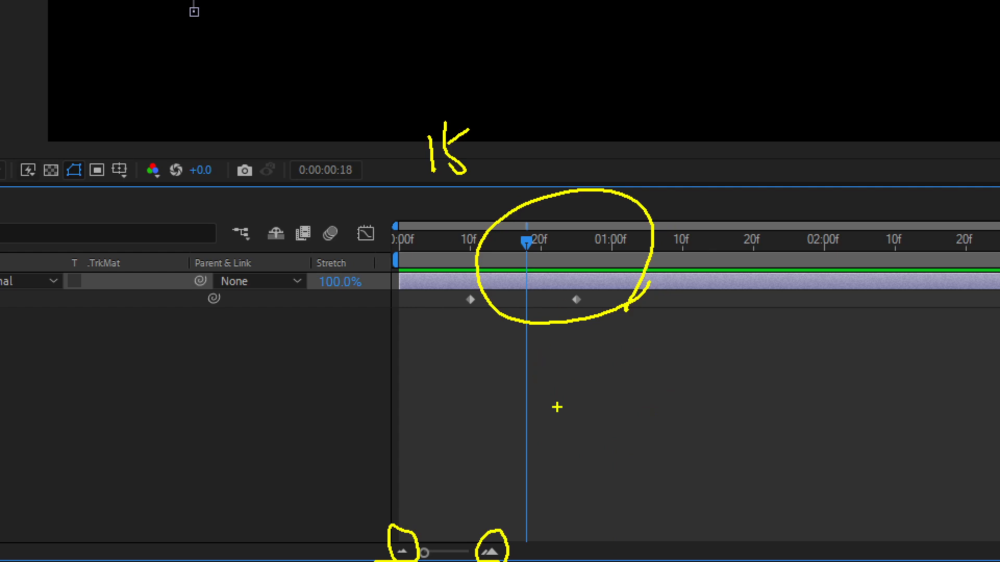
pyautogui.moveTo(512, 529); pyautogui.dragTo(580, 415)
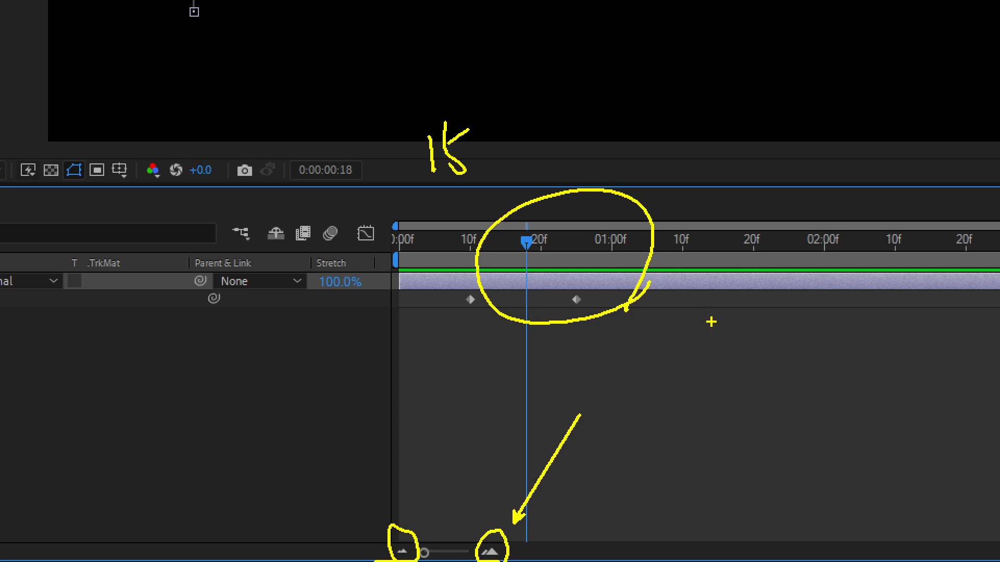
pyautogui.press('Escape')
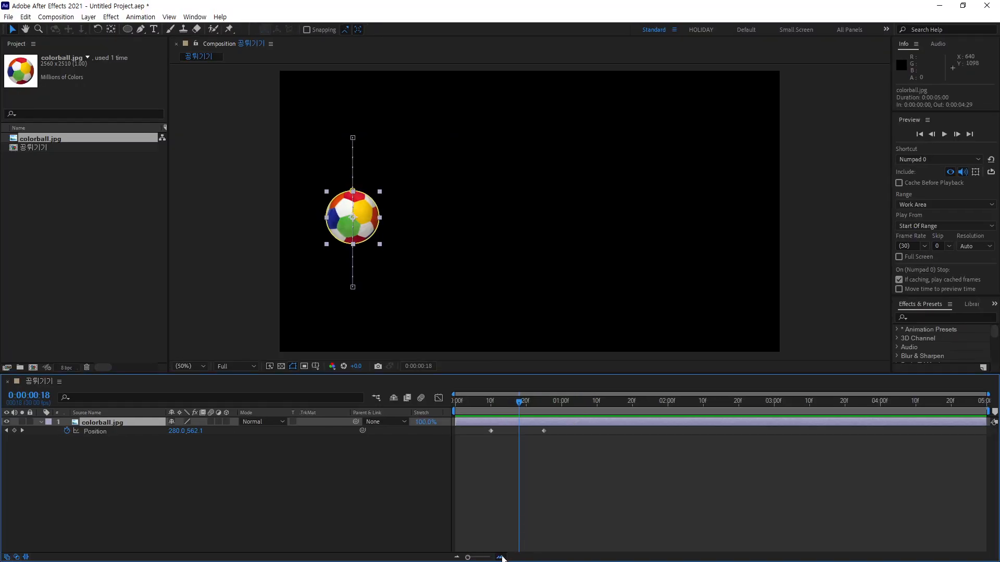
# - Zoom the timeline in until its time ruler is marked in five-frame intervals
pyautogui.click(501, 557)
pyautogui.click(500, 558)
pyautogui.press('space')
pyautogui.moveTo(522, 514); pyautogui.dragTo(737, 491)
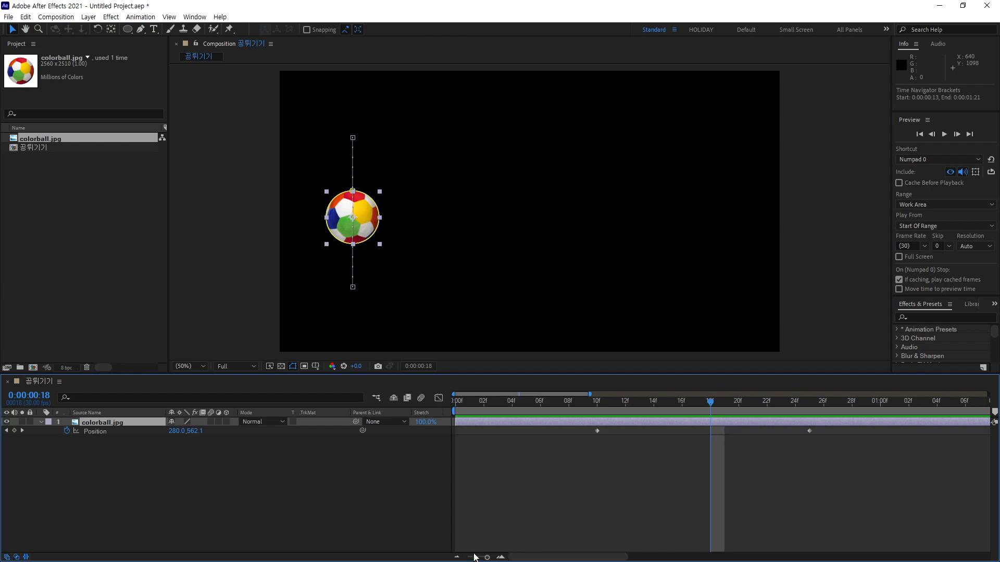
pyautogui.click(457, 557)
pyautogui.click(456, 557)
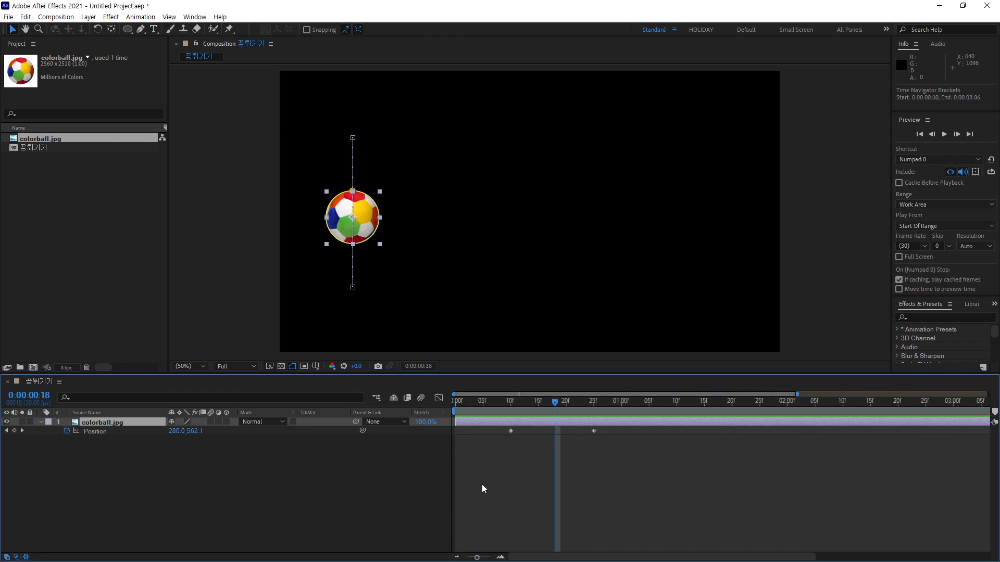
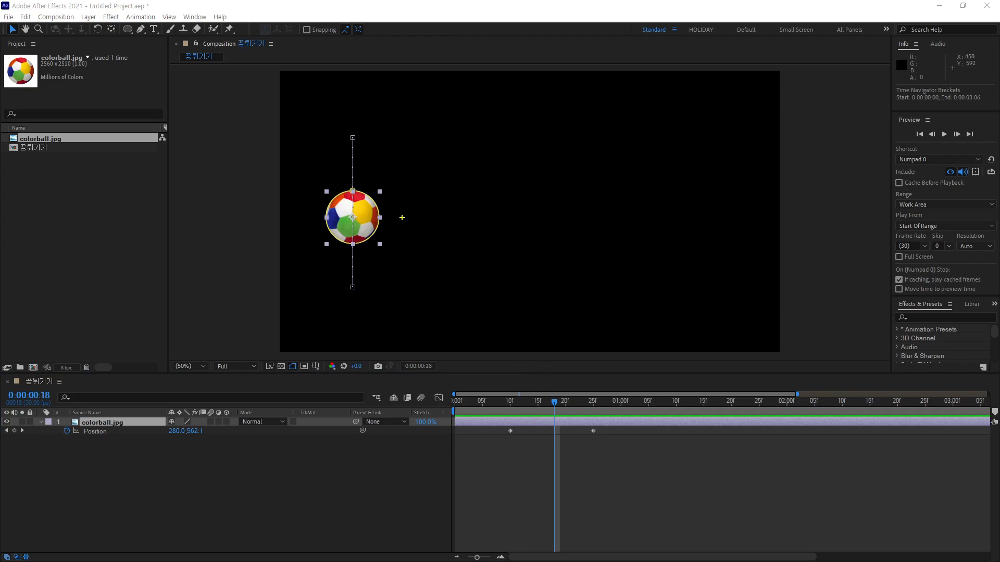
pyautogui.moveTo(399, 208); pyautogui.dragTo(399, 289)
pyautogui.moveTo(435, 199); pyautogui.dragTo(470, 274)
pyautogui.moveTo(497, 201); pyautogui.dragTo(499, 225)
pyautogui.moveTo(517, 202); pyautogui.dragTo(518, 215)
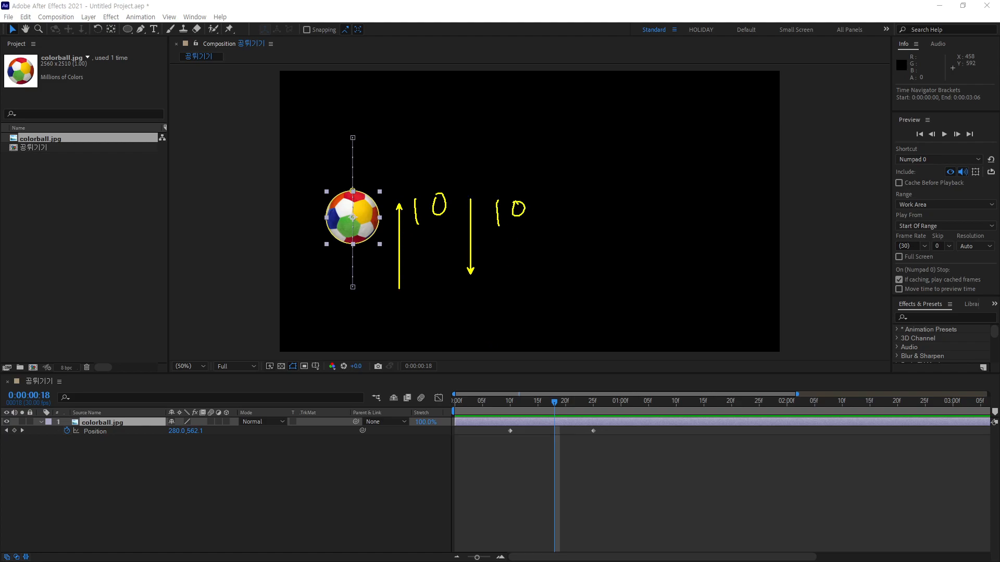
pyautogui.press('Escape')
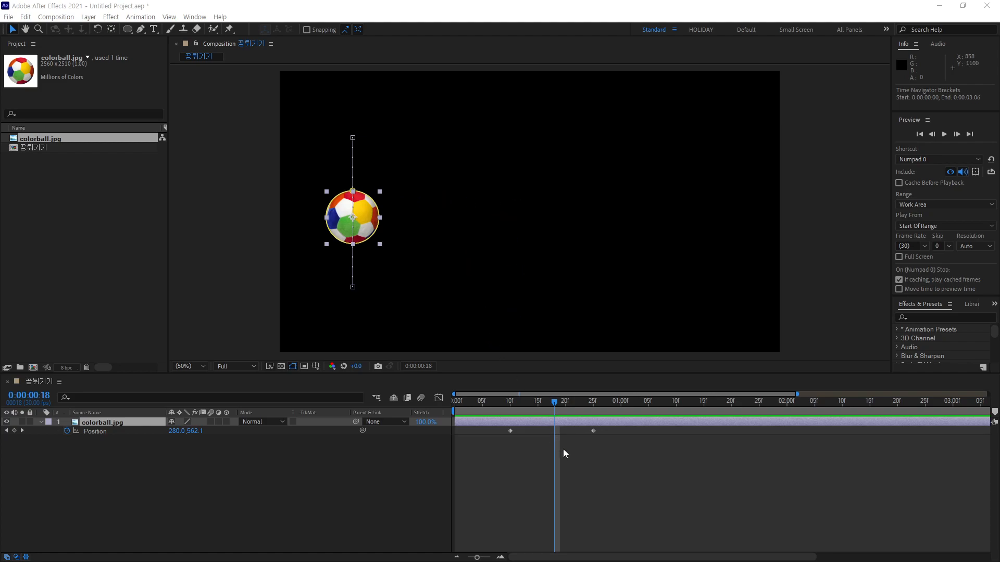
# - Move the current-time indicator past frame 25 to 0:00:01:05
pyautogui.moveTo(552, 406); pyautogui.dragTo(592, 413)
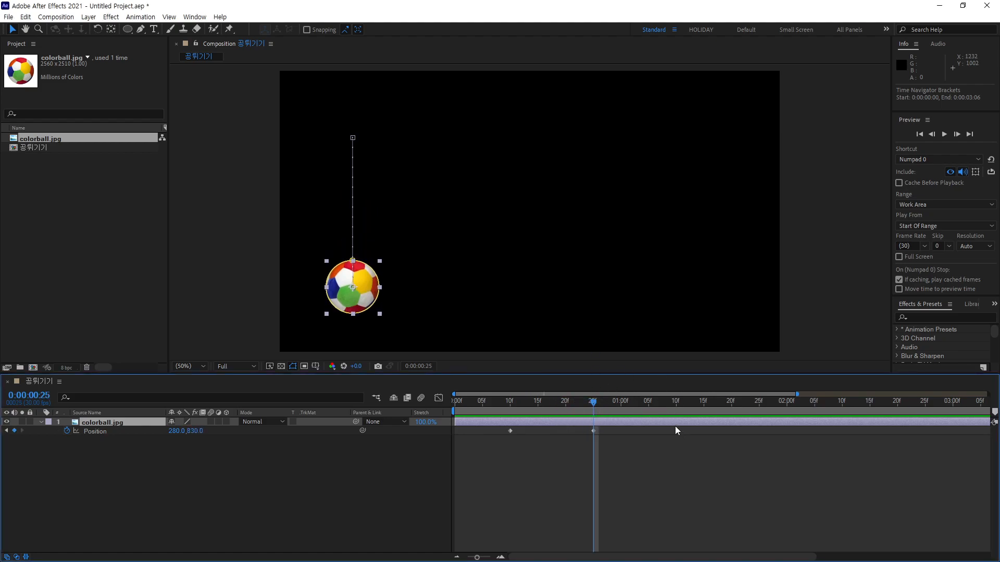
pyautogui.moveTo(598, 401); pyautogui.dragTo(651, 423)
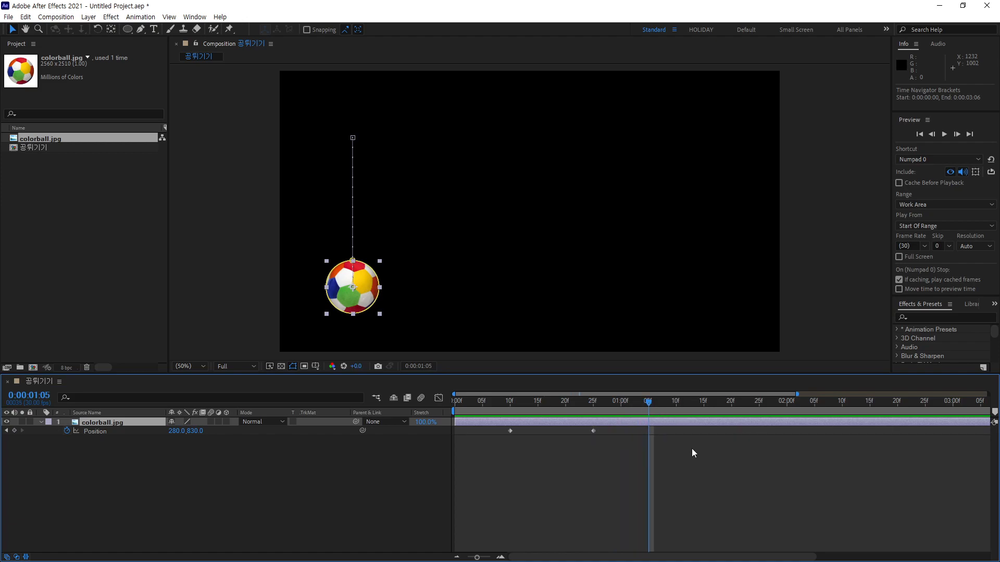
pyautogui.moveTo(671, 457); pyautogui.dragTo(606, 466)
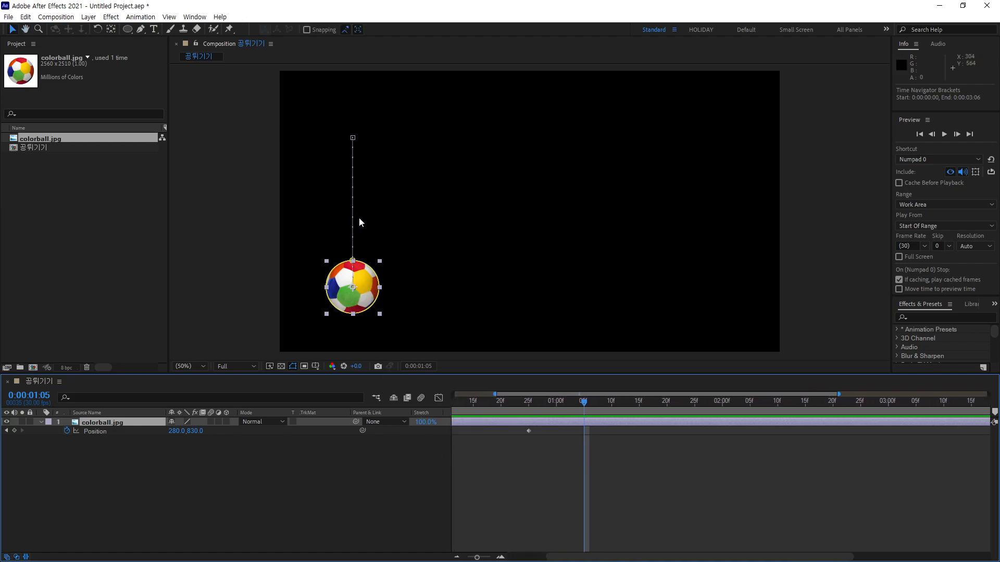
pyautogui.hotkey('ctrl', '1')
pyautogui.click(310, 213)
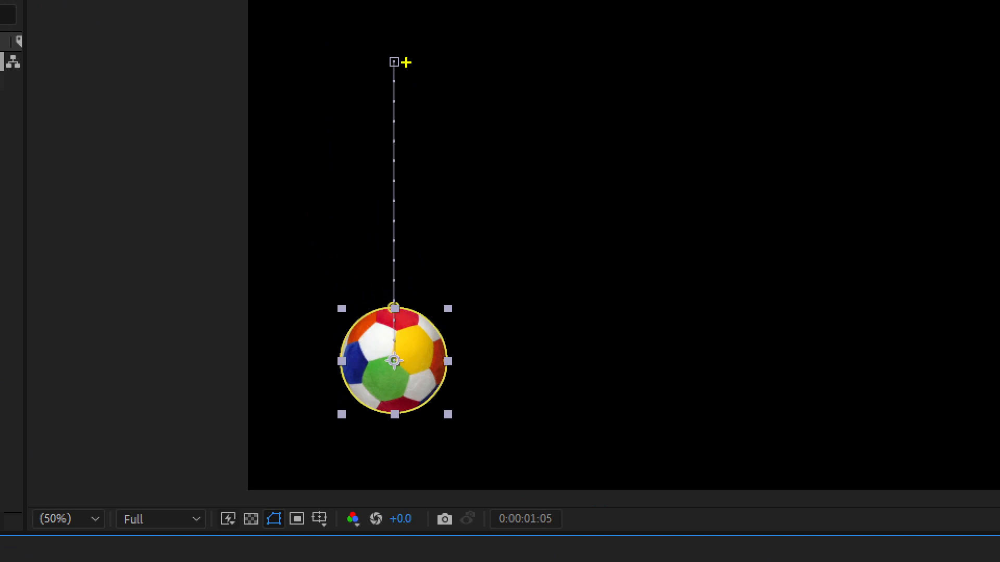
pyautogui.moveTo(407, 64); pyautogui.dragTo(521, 63)
pyautogui.moveTo(405, 361); pyautogui.dragTo(553, 361)
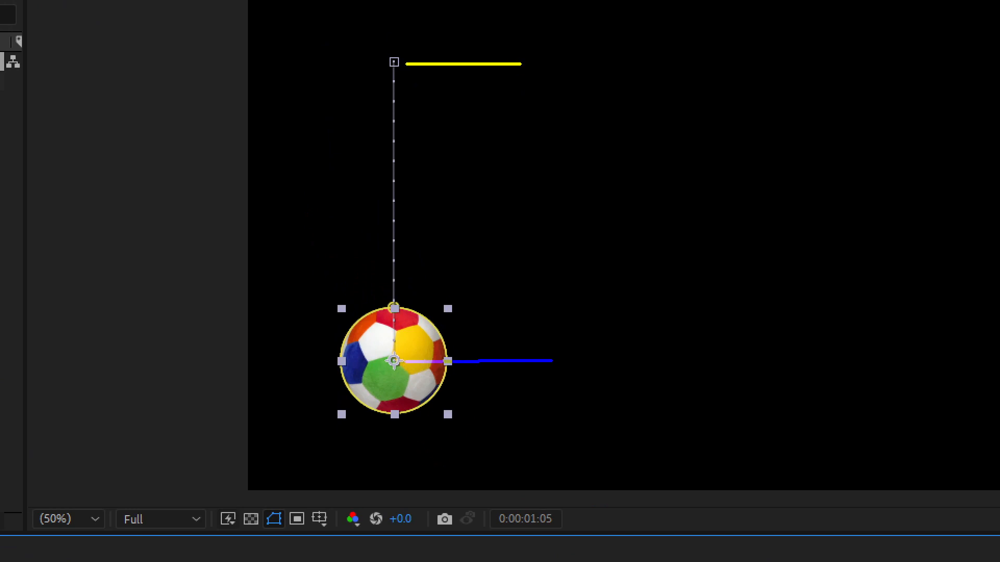
pyautogui.moveTo(462, 361)
pyautogui.mouseDown()
pyautogui.moveTo(453, 183)
pyautogui.moveTo(462, 53)
pyautogui.moveTo(463, 64)
pyautogui.mouseUp()
pyautogui.moveTo(396, 211); pyautogui.dragTo(591, 212)
pyautogui.moveTo(482, 159); pyautogui.dragTo(494, 341)
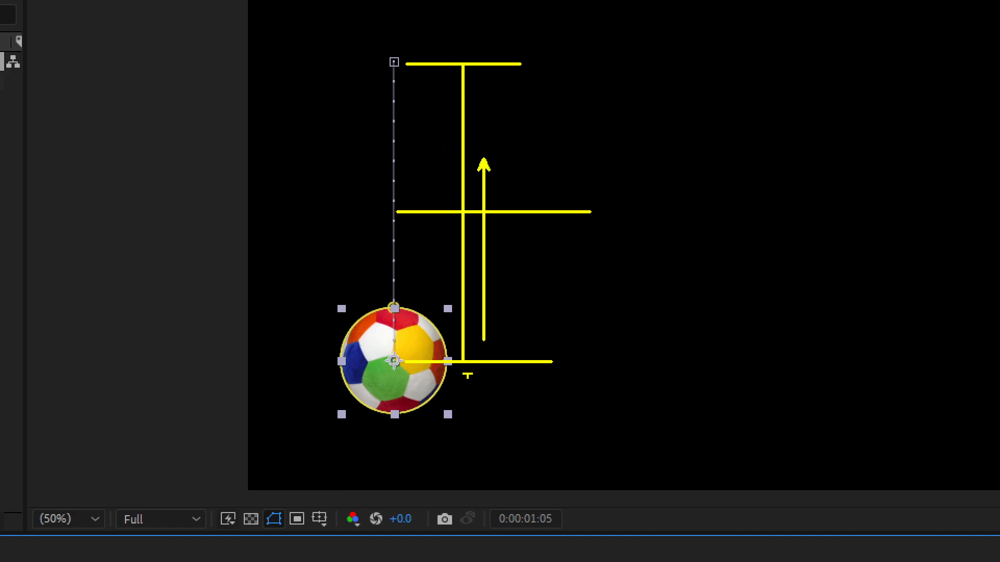
pyautogui.press('Escape')
# - Move the ball straight up to 280, 556 to set a Position keyframe, and advance the current-time indicator to 0:00:01:15
pyautogui.moveTo(367, 282); pyautogui.dragTo(369, 211)
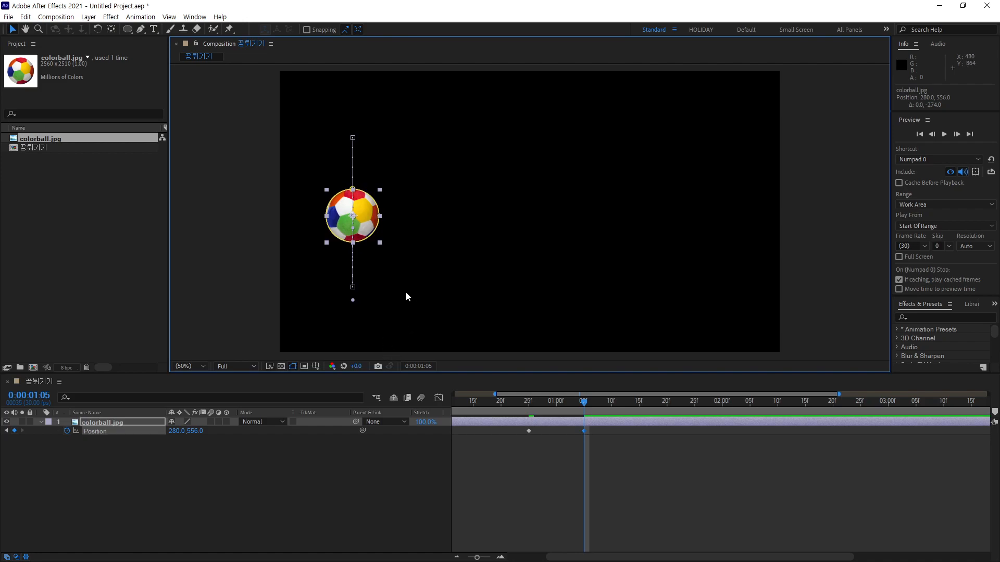
pyautogui.moveTo(587, 399); pyautogui.dragTo(639, 417)
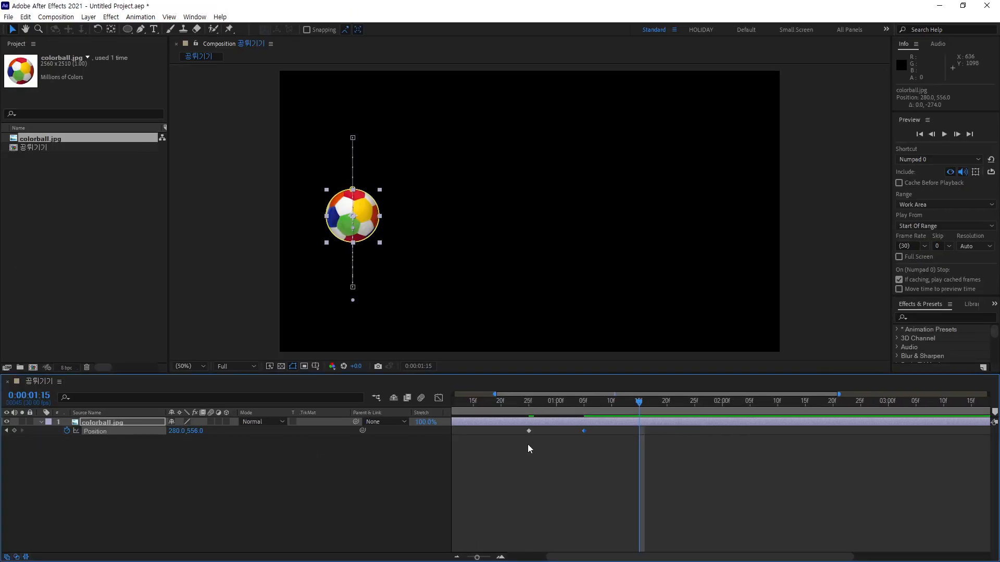
pyautogui.hscroll(-3, 529, 449)
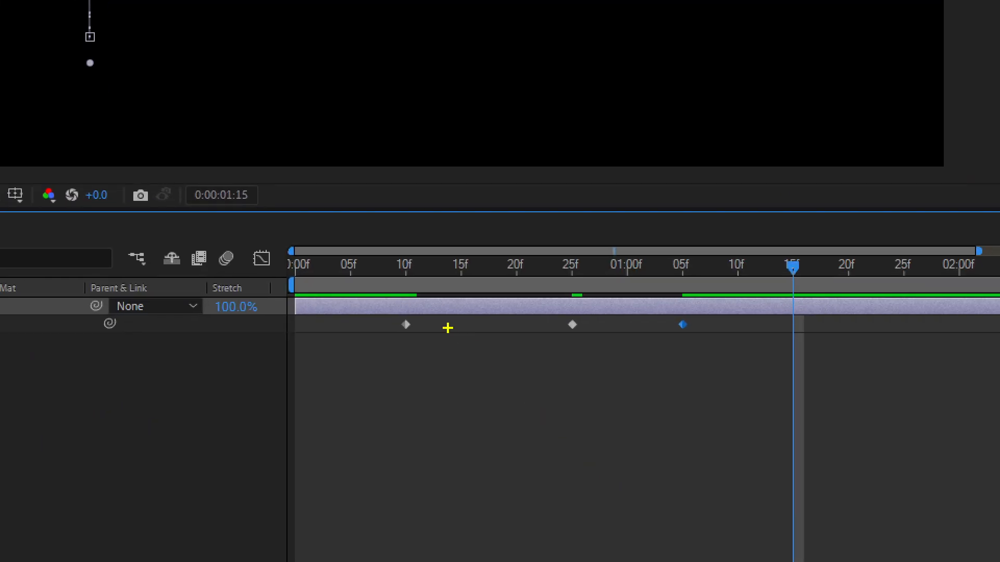
pyautogui.moveTo(419, 347)
pyautogui.mouseDown()
pyautogui.moveTo(393, 349)
pyautogui.moveTo(428, 315)
pyautogui.moveTo(428, 348)
pyautogui.mouseUp()
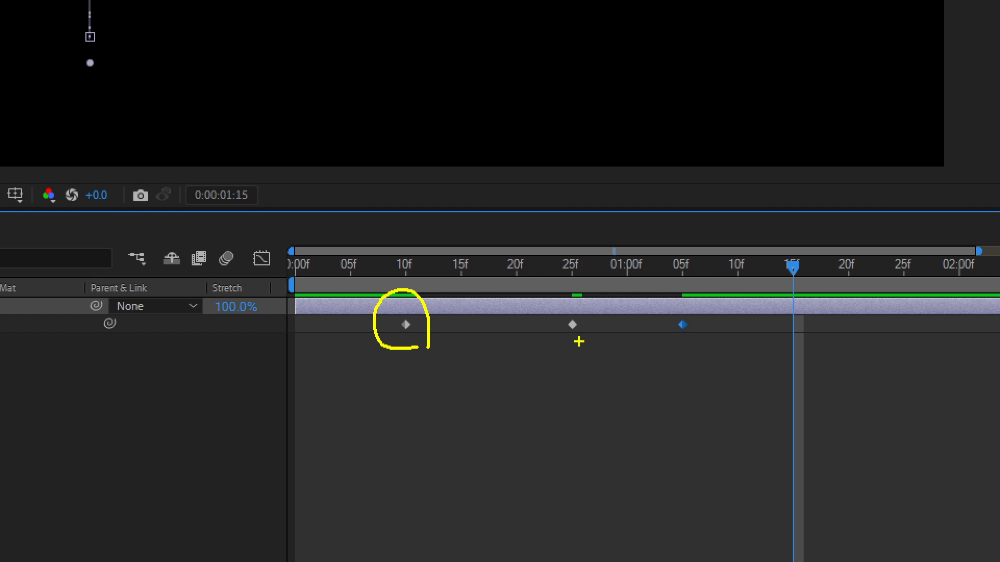
pyautogui.moveTo(572, 343); pyautogui.dragTo(572, 405)
pyautogui.moveTo(691, 339)
pyautogui.mouseDown()
pyautogui.moveTo(660, 295)
pyautogui.moveTo(704, 316)
pyautogui.mouseUp()
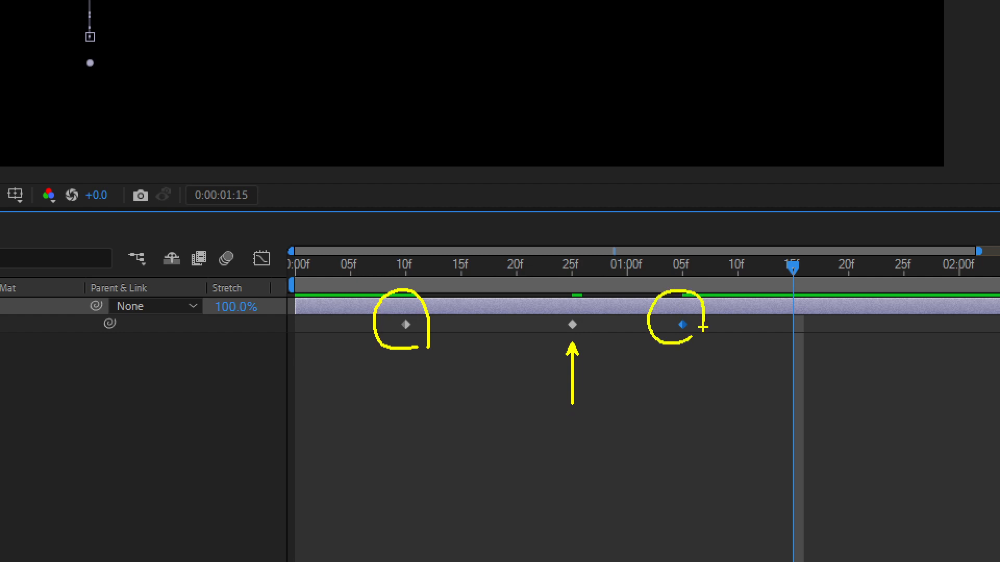
pyautogui.press('b')
pyautogui.moveTo(790, 343); pyautogui.dragTo(790, 416)
pyautogui.moveTo(588, 338)
pyautogui.mouseDown()
pyautogui.moveTo(553, 330)
pyautogui.moveTo(556, 300)
pyautogui.moveTo(586, 303)
pyautogui.moveTo(589, 339)
pyautogui.mouseUp()
pyautogui.moveTo(577, 294)
pyautogui.mouseDown()
pyautogui.moveTo(616, 255)
pyautogui.moveTo(696, 254)
pyautogui.moveTo(753, 278)
pyautogui.moveTo(774, 311)
pyautogui.moveTo(779, 288)
pyautogui.moveTo(760, 320)
pyautogui.mouseUp()
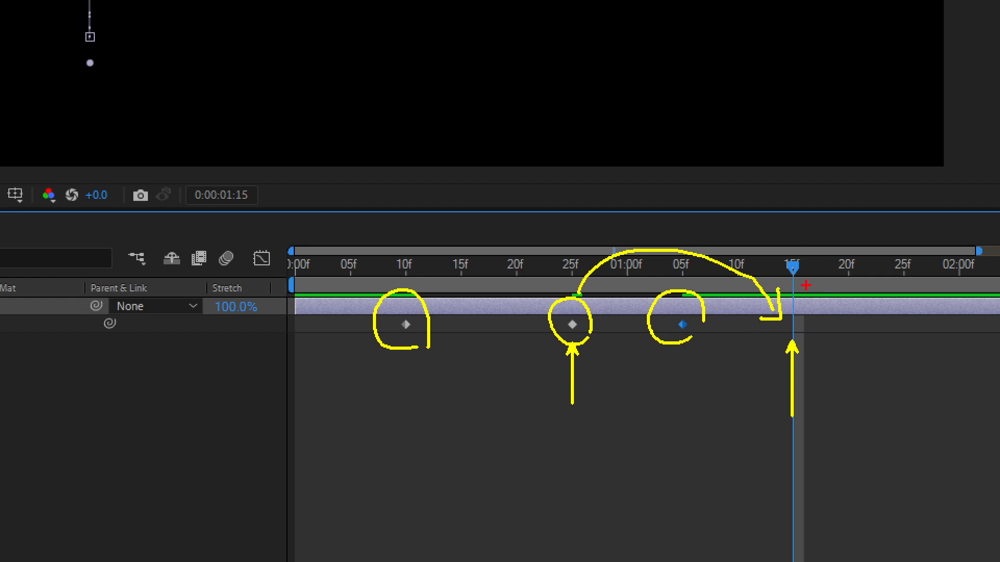
pyautogui.moveTo(808, 288)
pyautogui.mouseDown()
pyautogui.moveTo(763, 265)
pyautogui.moveTo(782, 232)
pyautogui.moveTo(832, 246)
pyautogui.moveTo(829, 291)
pyautogui.mouseUp()
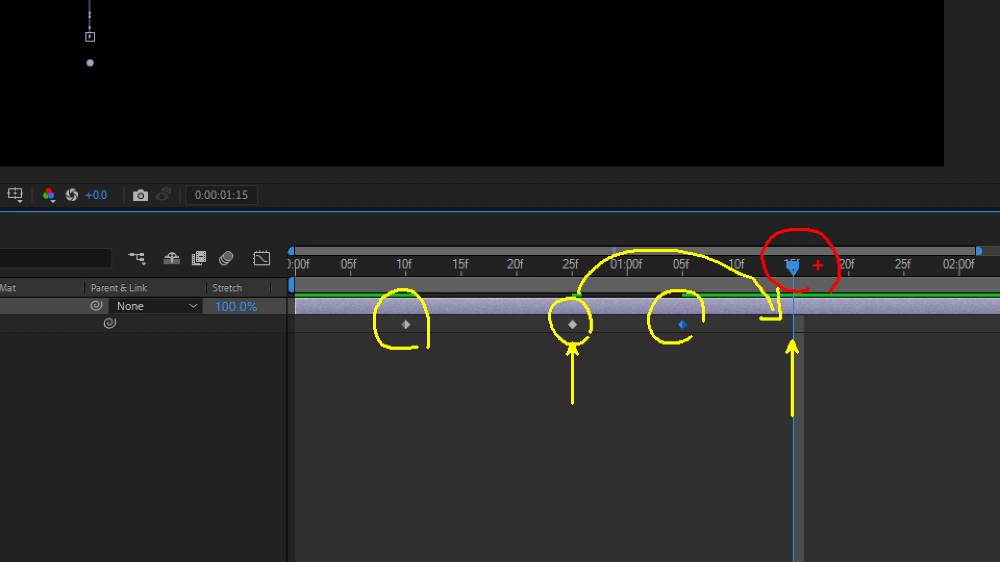
pyautogui.moveTo(732, 106); pyautogui.dragTo(732, 153)
pyautogui.click(763, 141)
pyautogui.moveTo(808, 99); pyautogui.dragTo(818, 150)
pyautogui.moveTo(823, 115); pyautogui.dragTo(846, 110)
pyautogui.moveTo(722, 179); pyautogui.dragTo(886, 153)
pyautogui.moveTo(718, 196)
pyautogui.mouseDown()
pyautogui.moveTo(913, 158)
pyautogui.moveTo(943, 165)
pyautogui.mouseUp()
pyautogui.moveTo(588, 344)
pyautogui.mouseDown()
pyautogui.moveTo(549, 347)
pyautogui.moveTo(540, 310)
pyautogui.moveTo(568, 294)
pyautogui.moveTo(589, 317)
pyautogui.moveTo(587, 340)
pyautogui.mouseUp()
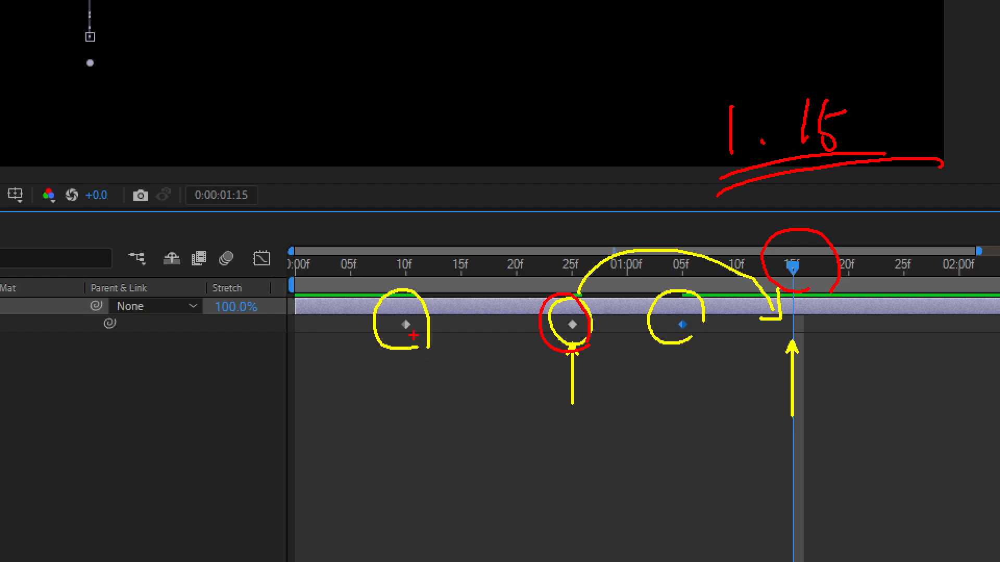
pyautogui.moveTo(382, 430)
pyautogui.mouseDown()
pyautogui.moveTo(395, 494)
pyautogui.moveTo(417, 487)
pyautogui.mouseUp()
pyautogui.moveTo(417, 465)
pyautogui.mouseDown()
pyautogui.moveTo(438, 440)
pyautogui.moveTo(435, 477)
pyautogui.mouseUp()
pyautogui.moveTo(458, 440); pyautogui.dragTo(486, 440)
pyautogui.moveTo(496, 402); pyautogui.dragTo(489, 453)
pyautogui.moveTo(534, 431); pyautogui.dragTo(563, 416)
pyautogui.moveTo(542, 394); pyautogui.dragTo(559, 444)
pyautogui.moveTo(659, 375)
pyautogui.mouseDown()
pyautogui.moveTo(641, 379)
pyautogui.moveTo(672, 424)
pyautogui.mouseUp()
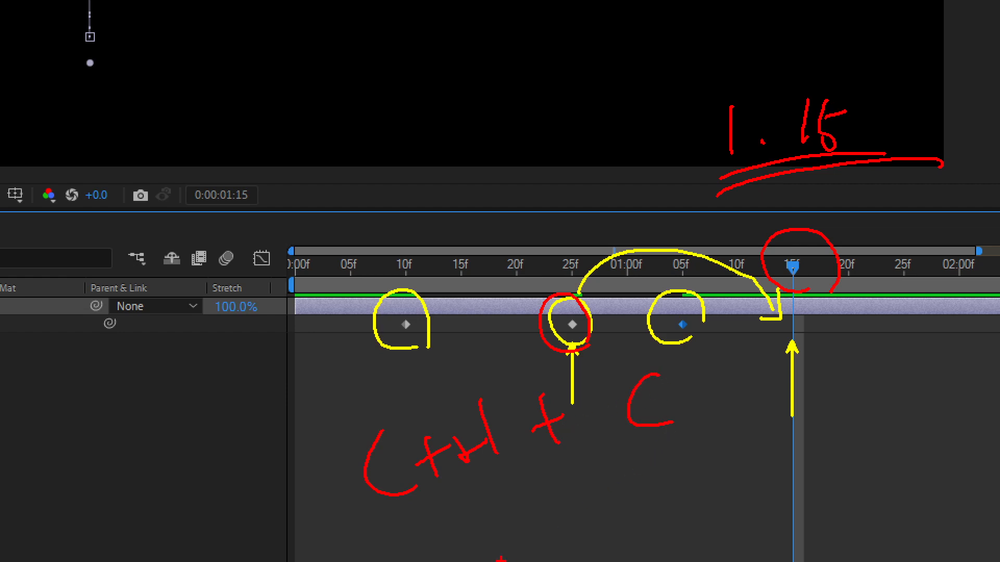
pyautogui.moveTo(577, 472); pyautogui.dragTo(599, 518)
pyautogui.moveTo(624, 489)
pyautogui.mouseDown()
pyautogui.moveTo(617, 507)
pyautogui.moveTo(627, 492)
pyautogui.mouseUp()
pyautogui.moveTo(641, 471)
pyautogui.mouseDown()
pyautogui.moveTo(658, 520)
pyautogui.moveTo(645, 493)
pyautogui.mouseUp()
pyautogui.moveTo(678, 464)
pyautogui.mouseDown()
pyautogui.moveTo(700, 476)
pyautogui.moveTo(698, 521)
pyautogui.mouseUp()
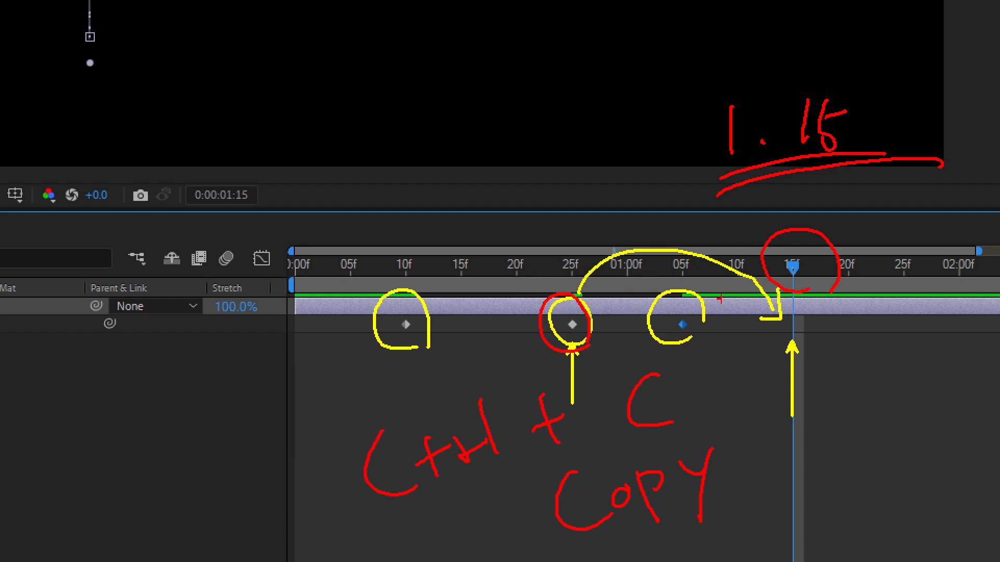
pyautogui.press('g')
pyautogui.moveTo(806, 341)
pyautogui.mouseDown()
pyautogui.moveTo(772, 304)
pyautogui.moveTo(817, 305)
pyautogui.moveTo(811, 355)
pyautogui.mouseUp()
pyautogui.moveTo(810, 407)
pyautogui.mouseDown()
pyautogui.moveTo(787, 447)
pyautogui.moveTo(823, 461)
pyautogui.mouseUp()
pyautogui.moveTo(821, 438)
pyautogui.mouseDown()
pyautogui.moveTo(852, 424)
pyautogui.moveTo(838, 448)
pyautogui.mouseUp()
pyautogui.moveTo(850, 434); pyautogui.dragTo(883, 414)
pyautogui.moveTo(892, 364)
pyautogui.mouseDown()
pyautogui.moveTo(912, 424)
pyautogui.moveTo(960, 389)
pyautogui.mouseUp()
pyautogui.moveTo(946, 367); pyautogui.dragTo(954, 432)
pyautogui.moveTo(789, 502)
pyautogui.mouseDown()
pyautogui.moveTo(828, 534)
pyautogui.moveTo(847, 479)
pyautogui.moveTo(916, 554)
pyautogui.mouseUp()
pyautogui.moveTo(891, 477); pyautogui.dragTo(903, 505)
pyautogui.moveTo(942, 464)
pyautogui.mouseDown()
pyautogui.moveTo(970, 451)
pyautogui.moveTo(973, 485)
pyautogui.moveTo(999, 431)
pyautogui.mouseUp()
pyautogui.moveTo(984, 396); pyautogui.dragTo(995, 478)
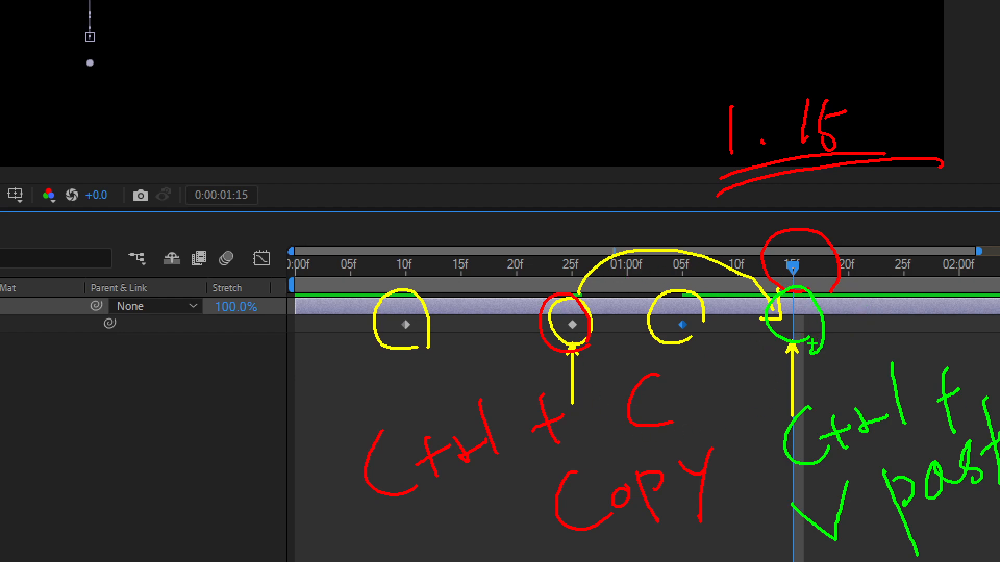
pyautogui.press('Escape')
# - Copy the Position keyframe at frame 25 and paste it at 0:00:01:15
pyautogui.click(595, 431)
pyautogui.hotkey('ctrl', 'c')
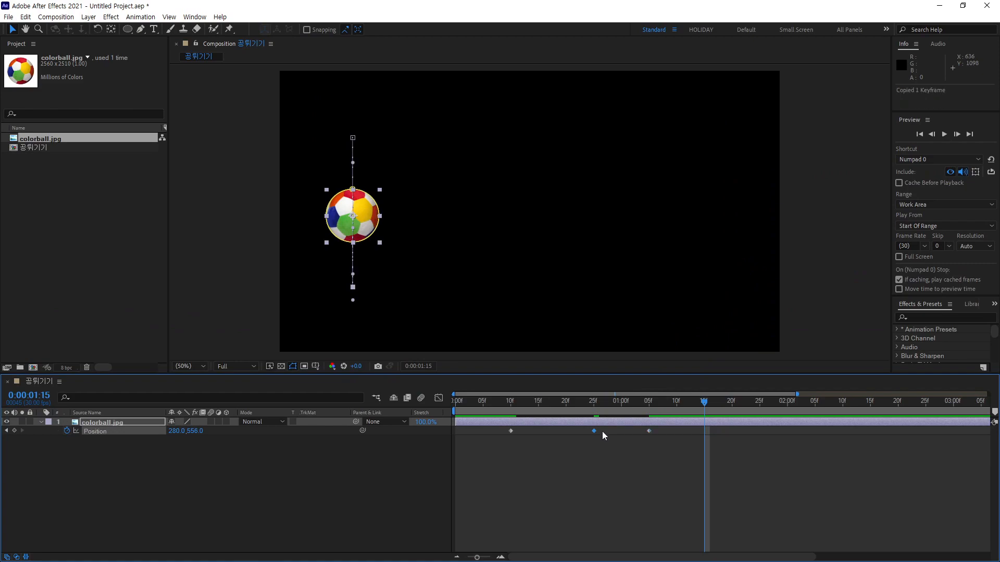
pyautogui.hotkey('ctrl', 'v')
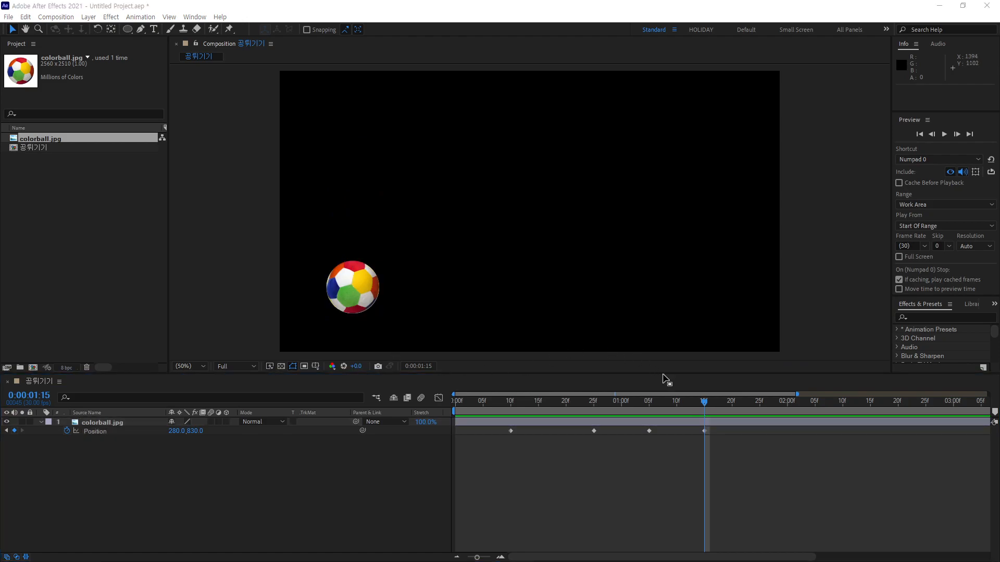
# - At 0:00:01:25, move the colorball.jpg layer straight up to 280, 678 to set a lower bounce-peak Position keyframe
pyautogui.moveTo(705, 402); pyautogui.dragTo(761, 413)
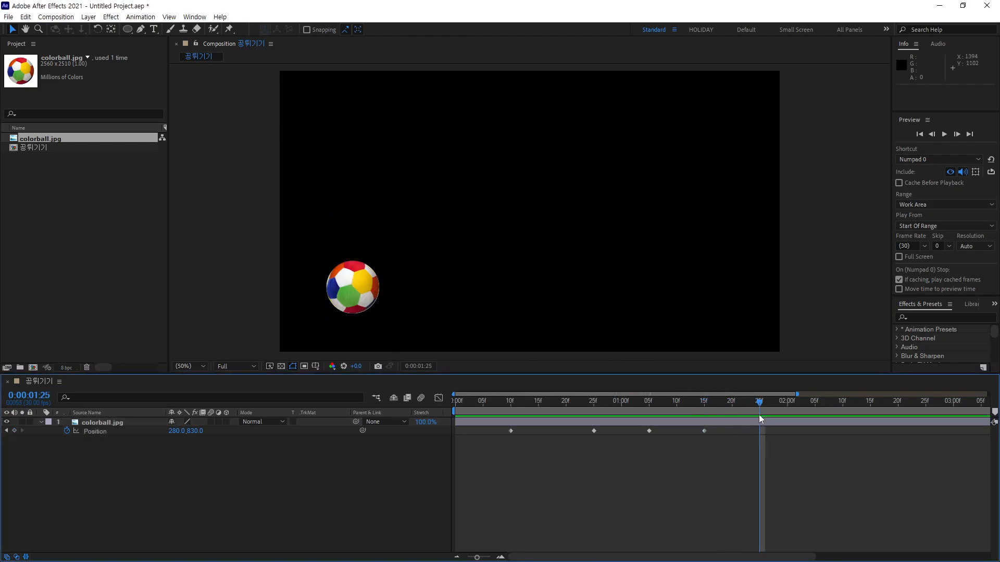
pyautogui.click(122, 422)
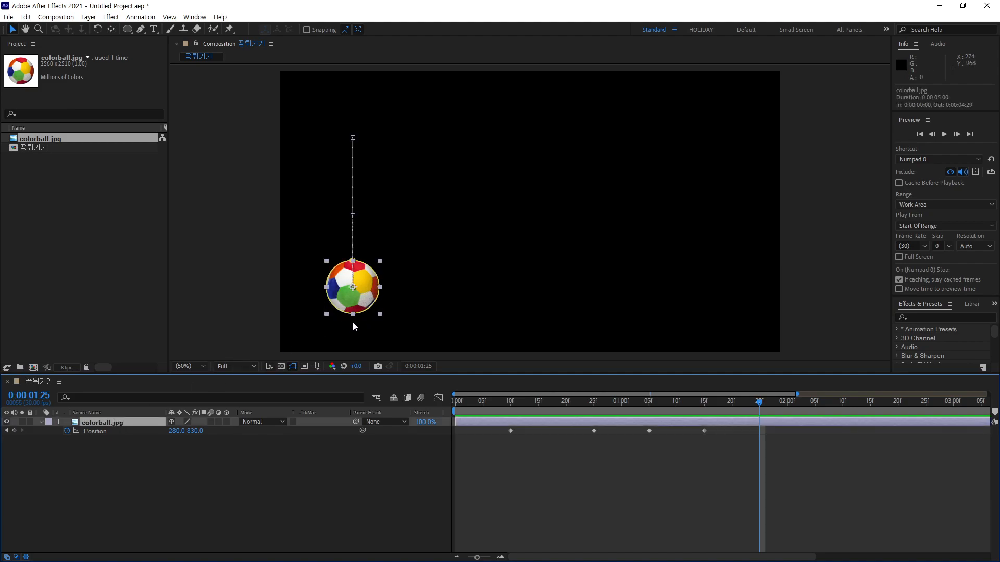
pyautogui.moveTo(366, 291); pyautogui.dragTo(366, 254)
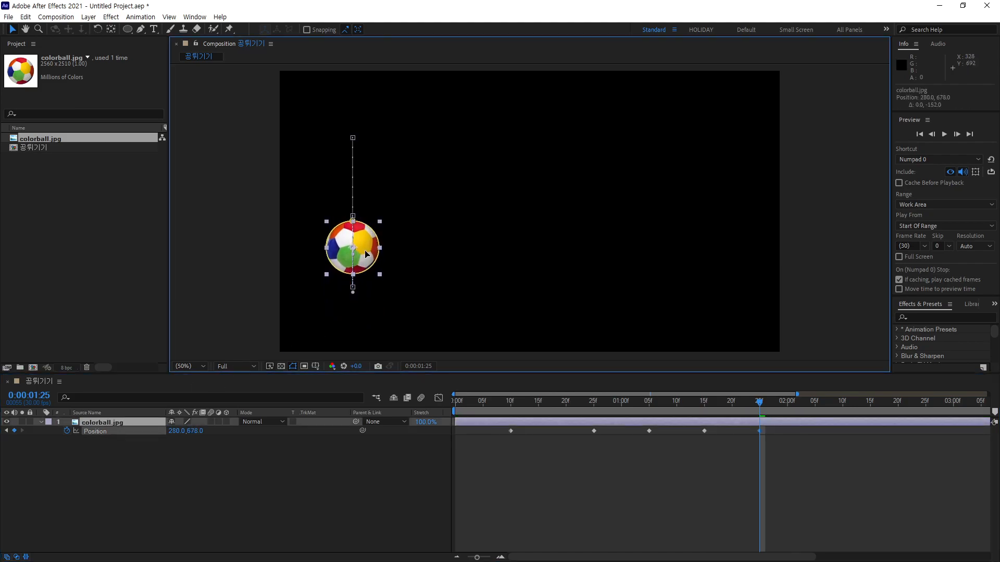
# - Copy the Position keyframe at 0:00:01:15 and paste it at 0:00:02:05
pyautogui.moveTo(761, 401); pyautogui.dragTo(816, 413)
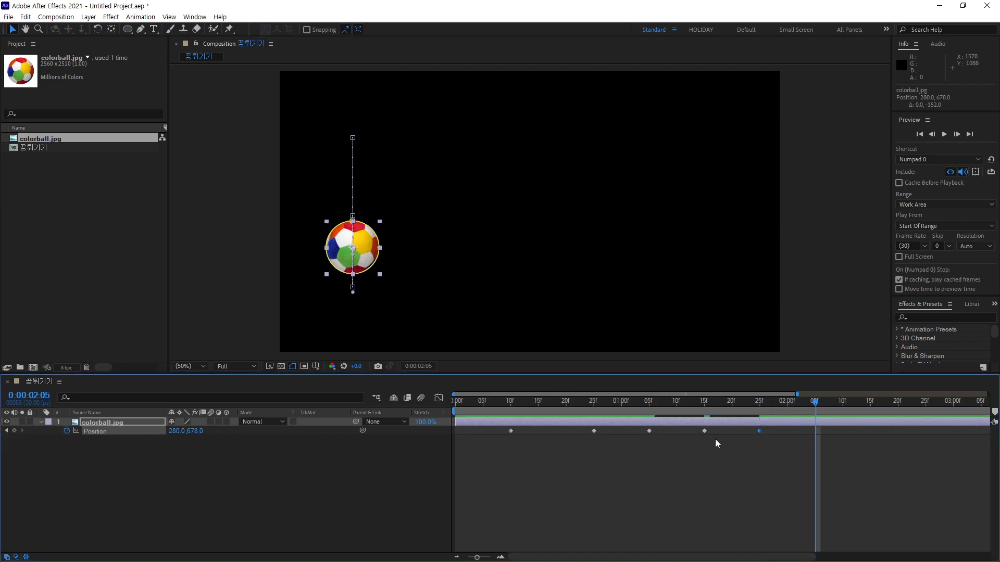
pyautogui.click(704, 431)
pyautogui.hotkey('ctrl', 'c')
pyautogui.hotkey('ctrl', 'v')
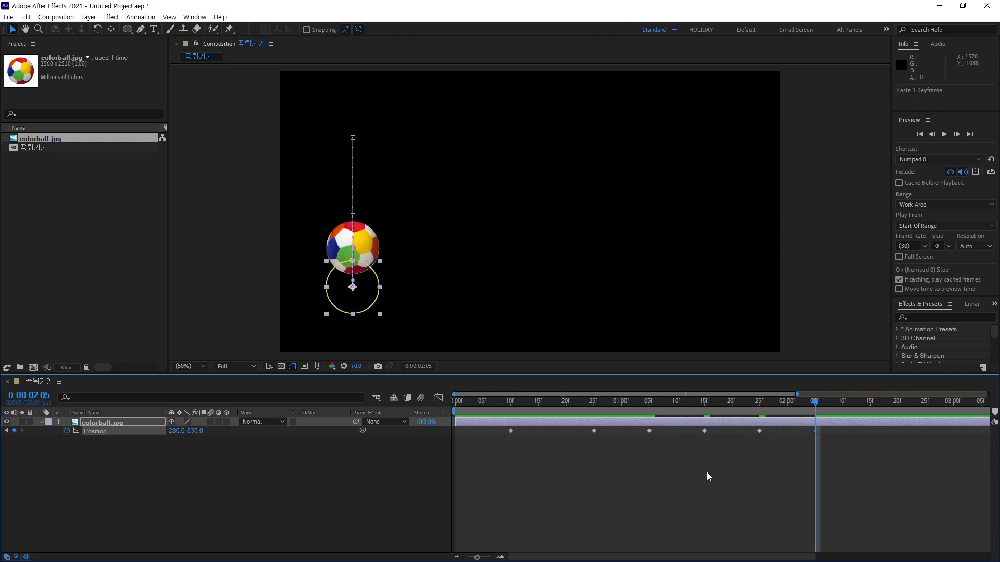
pyautogui.hotkey('ctrl', '1')
pyautogui.click(694, 487)
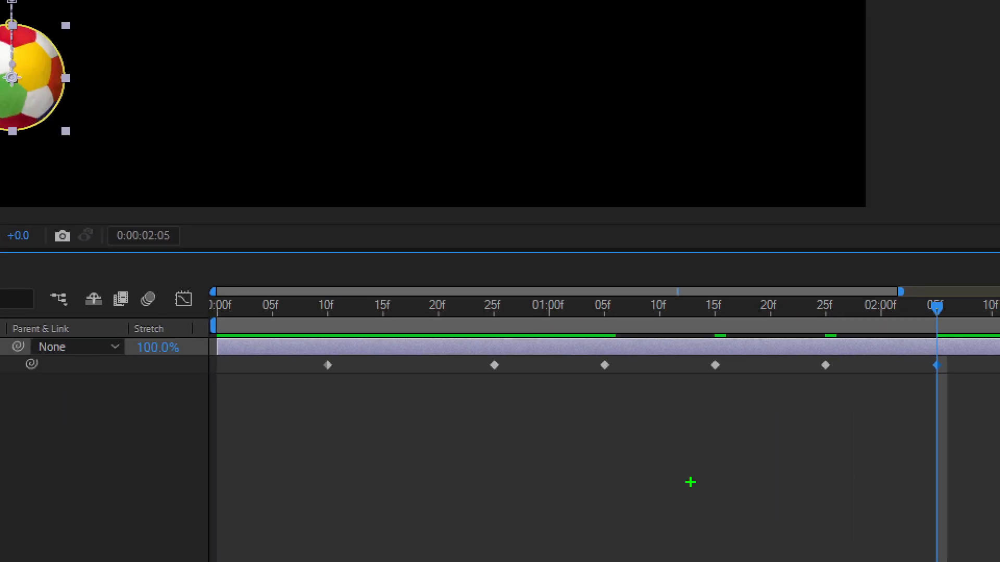
pyautogui.moveTo(526, 389); pyautogui.dragTo(513, 392)
pyautogui.moveTo(747, 382); pyautogui.dragTo(732, 394)
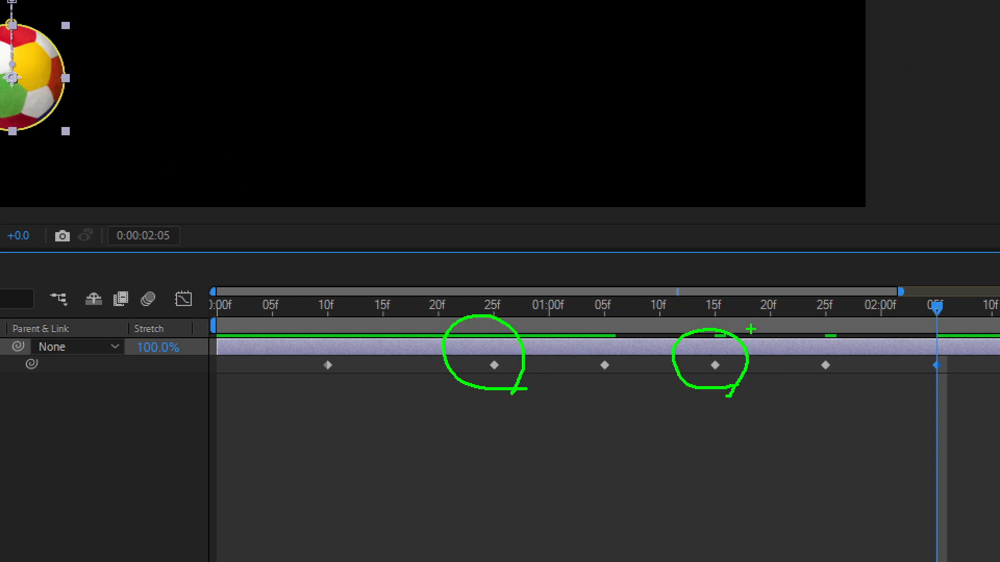
pyautogui.moveTo(958, 386)
pyautogui.mouseDown()
pyautogui.moveTo(919, 263)
pyautogui.moveTo(974, 372)
pyautogui.moveTo(967, 383)
pyautogui.mouseUp()
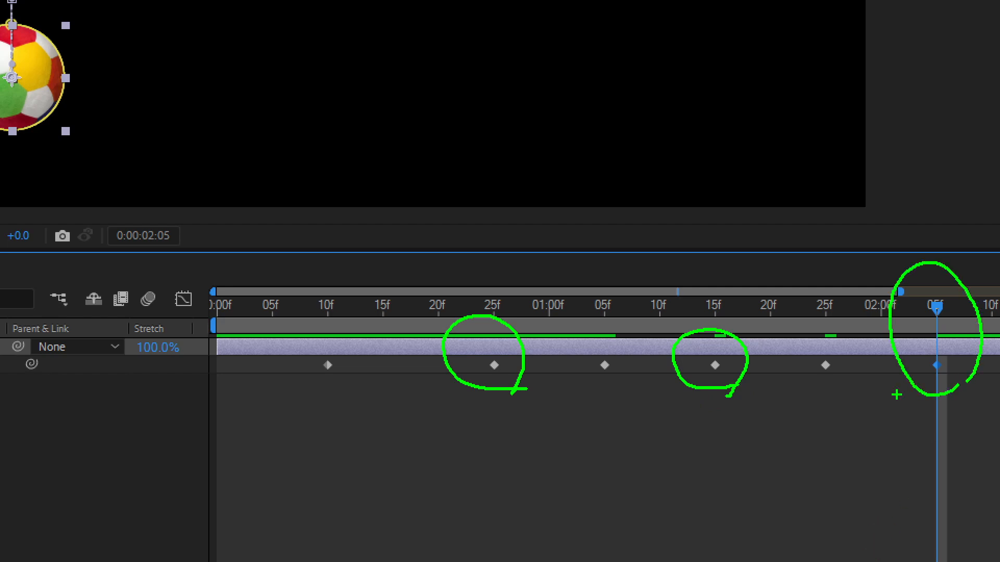
pyautogui.press('Escape')
# - Preview and scrub the bounce, and extend the work area to the end of the composition at 0:00:04:29
pyautogui.press('space')
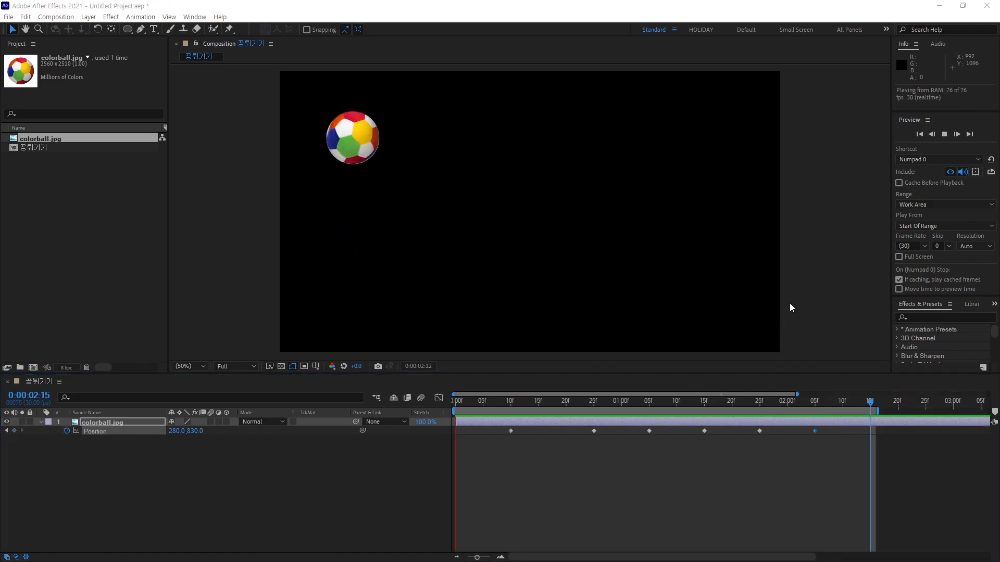
pyautogui.moveTo(863, 402); pyautogui.dragTo(783, 419)
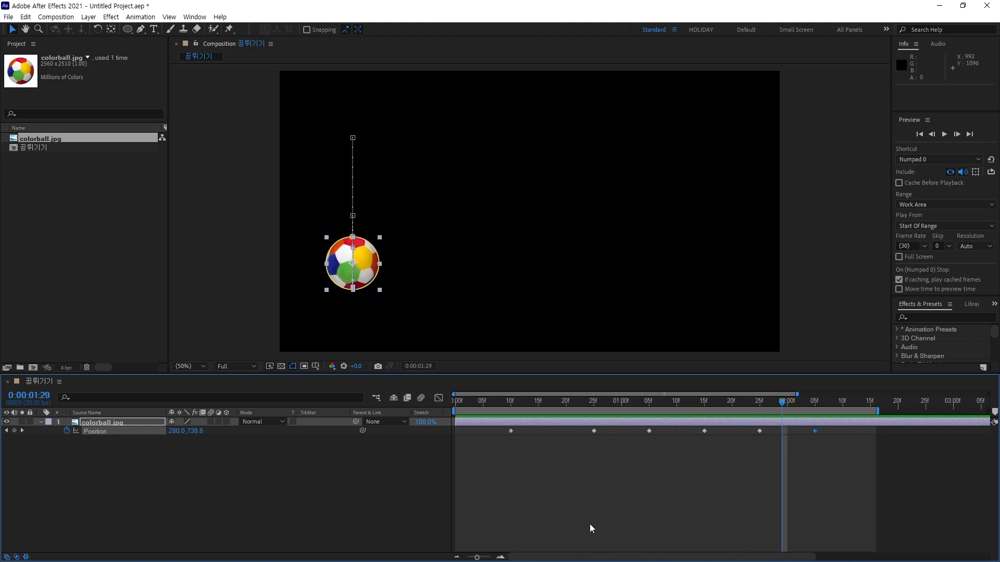
pyautogui.moveTo(473, 557); pyautogui.dragTo(467, 557)
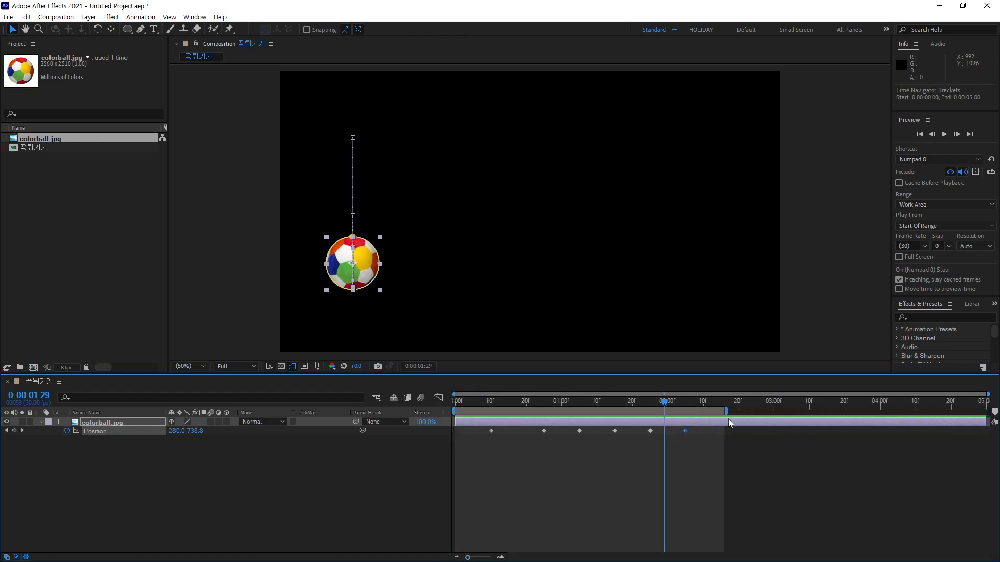
pyautogui.moveTo(726, 411); pyautogui.dragTo(988, 411)
pyautogui.press('space')
pyautogui.press('space')
# - At 0:00:02:15, move the ball straight up to 280, 760, and copy the ground keyframe from 0:00:02:05 to 0:00:02:25
pyautogui.moveTo(667, 433); pyautogui.dragTo(719, 445)
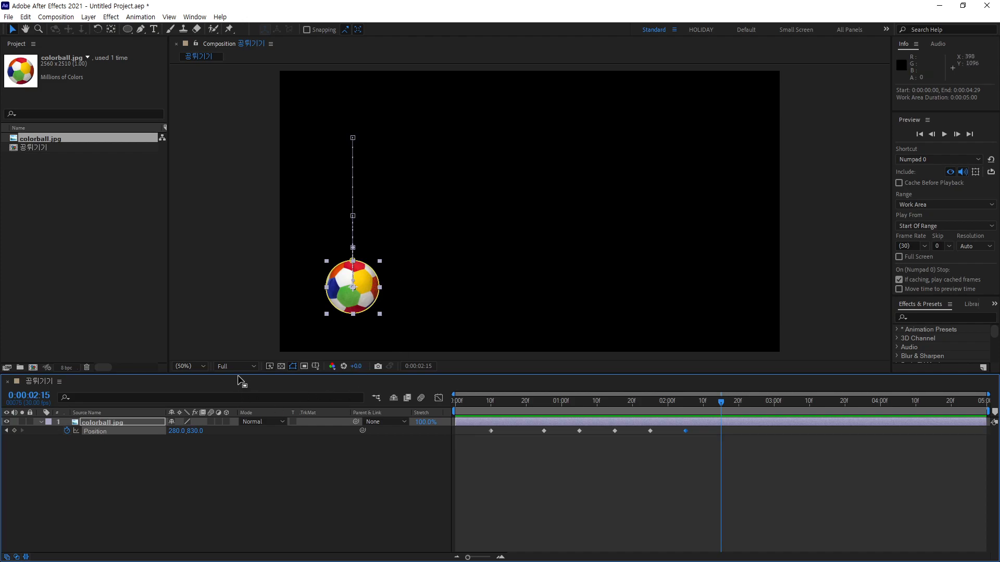
pyautogui.moveTo(368, 289); pyautogui.dragTo(369, 274)
pyautogui.moveTo(724, 404); pyautogui.dragTo(758, 415)
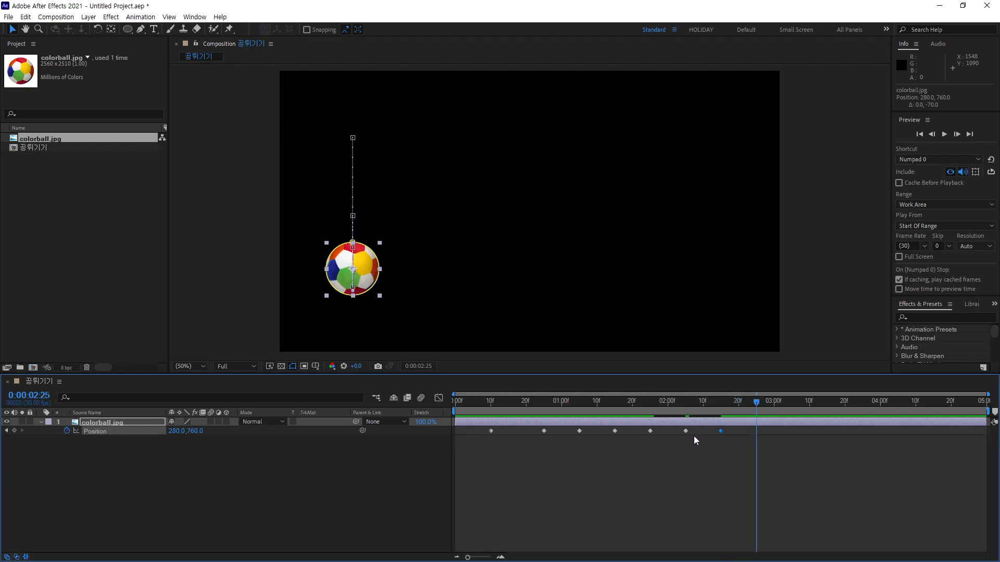
pyautogui.hotkey('ctrl', 'c')
pyautogui.hotkey('ctrl', 'v')
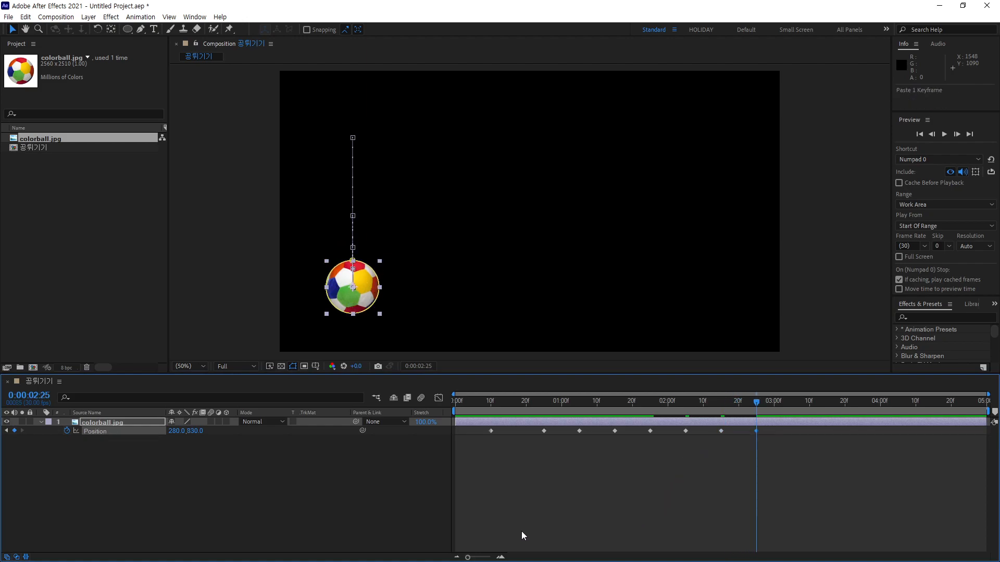
pyautogui.click(500, 557)
pyautogui.hscroll(3, 708, 486)
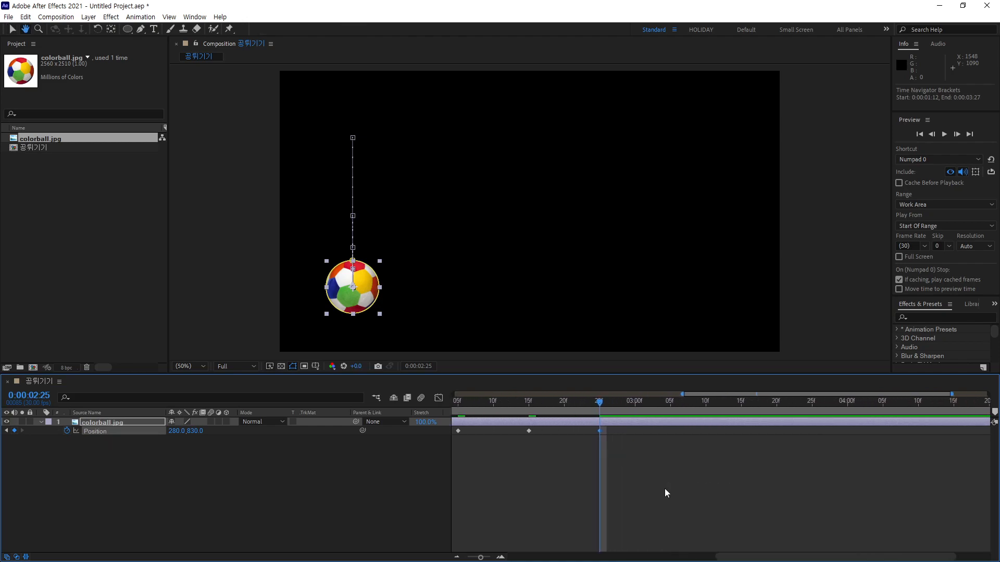
pyautogui.moveTo(731, 519)
pyautogui.mouseDown()
pyautogui.moveTo(563, 459)
pyautogui.moveTo(786, 495)
pyautogui.mouseUp()
pyautogui.moveTo(522, 471); pyautogui.dragTo(590, 464)
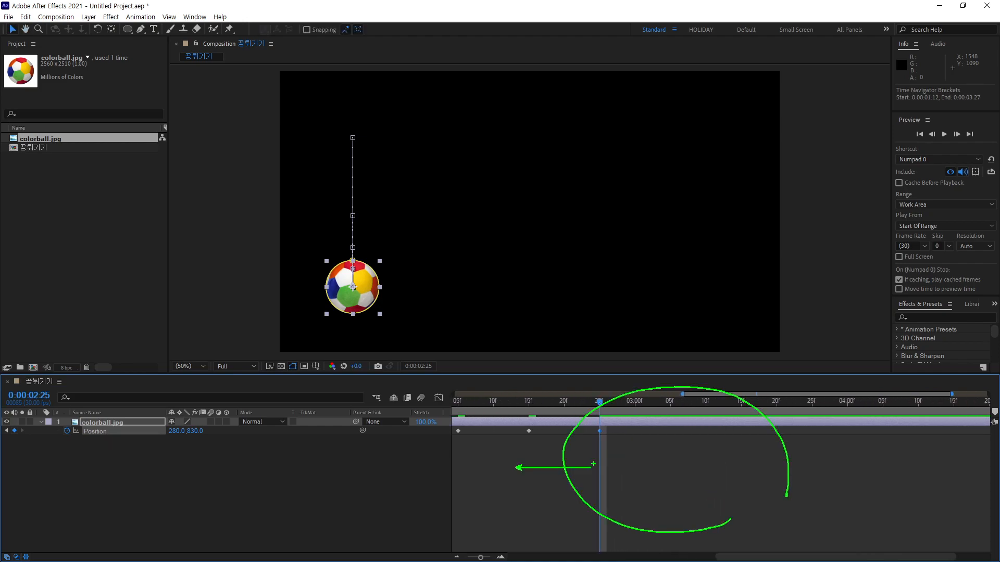
pyautogui.moveTo(841, 453); pyautogui.dragTo(724, 464)
pyautogui.moveTo(712, 548); pyautogui.dragTo(960, 561)
pyautogui.moveTo(680, 557); pyautogui.dragTo(742, 557)
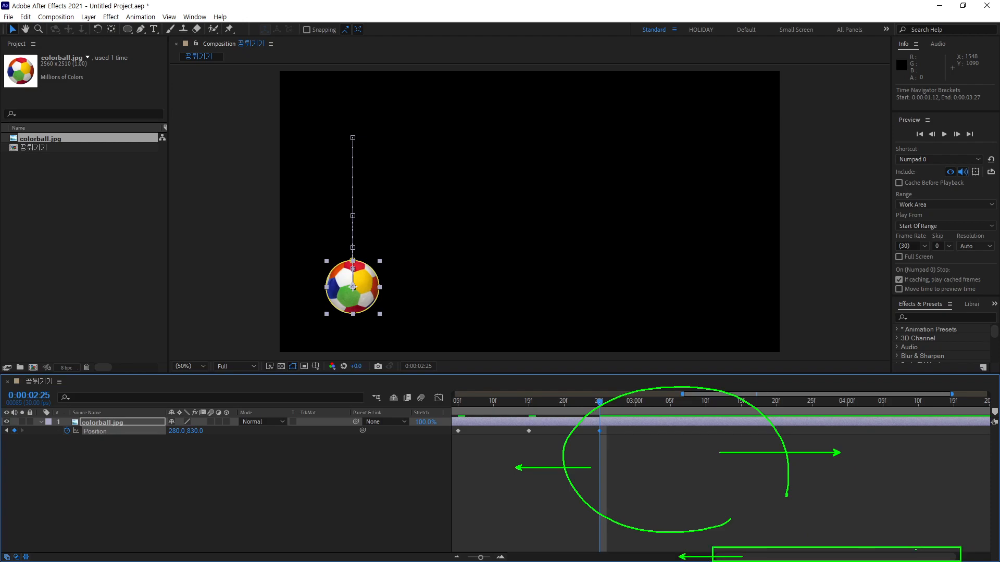
pyautogui.moveTo(933, 555); pyautogui.dragTo(986, 555)
pyautogui.moveTo(603, 194)
pyautogui.mouseDown()
pyautogui.moveTo(603, 242)
pyautogui.moveTo(649, 319)
pyautogui.moveTo(696, 282)
pyautogui.moveTo(695, 193)
pyautogui.moveTo(615, 194)
pyautogui.moveTo(654, 214)
pyautogui.moveTo(611, 243)
pyautogui.moveTo(706, 242)
pyautogui.mouseUp()
pyautogui.moveTo(645, 207); pyautogui.dragTo(663, 232)
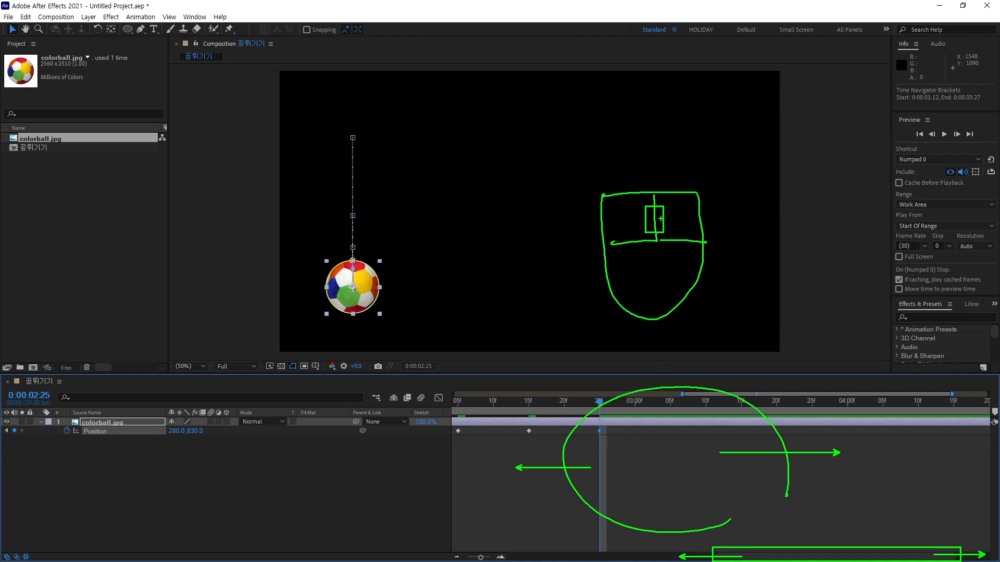
pyautogui.moveTo(662, 215)
pyautogui.mouseDown()
pyautogui.moveTo(673, 174)
pyautogui.moveTo(696, 151)
pyautogui.mouseUp()
pyautogui.moveTo(537, 205)
pyautogui.mouseDown()
pyautogui.moveTo(536, 158)
pyautogui.moveTo(555, 167)
pyautogui.moveTo(573, 135)
pyautogui.moveTo(593, 176)
pyautogui.moveTo(611, 152)
pyautogui.moveTo(609, 184)
pyautogui.moveTo(550, 209)
pyautogui.mouseUp()
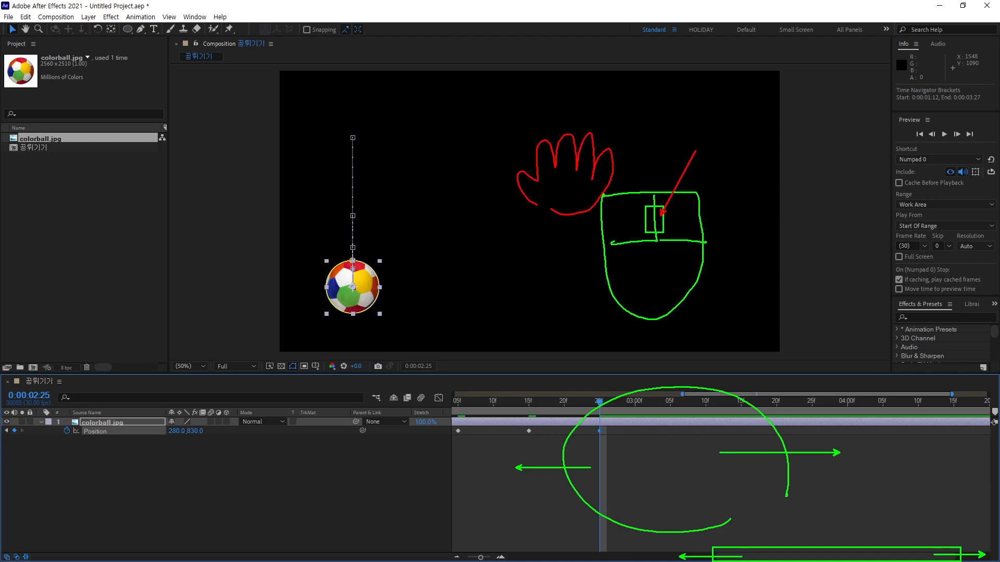
pyautogui.moveTo(654, 476); pyautogui.dragTo(731, 477)
pyautogui.moveTo(839, 474); pyautogui.dragTo(747, 474)
pyautogui.press('Escape')
# - At 0:00:03:05, move the ball straight up to 280, 794, and copy the Position keyframe at 0:00:02:25 to 0:00:03:15
pyautogui.moveTo(727, 487)
pyautogui.mouseDown()
pyautogui.moveTo(673, 486)
pyautogui.moveTo(748, 478)
pyautogui.moveTo(708, 476)
pyautogui.moveTo(694, 478)
pyautogui.moveTo(848, 474)
pyautogui.moveTo(651, 487)
pyautogui.moveTo(665, 480)
pyautogui.mouseUp()
pyautogui.moveTo(625, 403); pyautogui.dragTo(694, 411)
pyautogui.moveTo(372, 299)
pyautogui.mouseDown()
pyautogui.moveTo(372, 275)
pyautogui.moveTo(372, 290)
pyautogui.mouseUp()
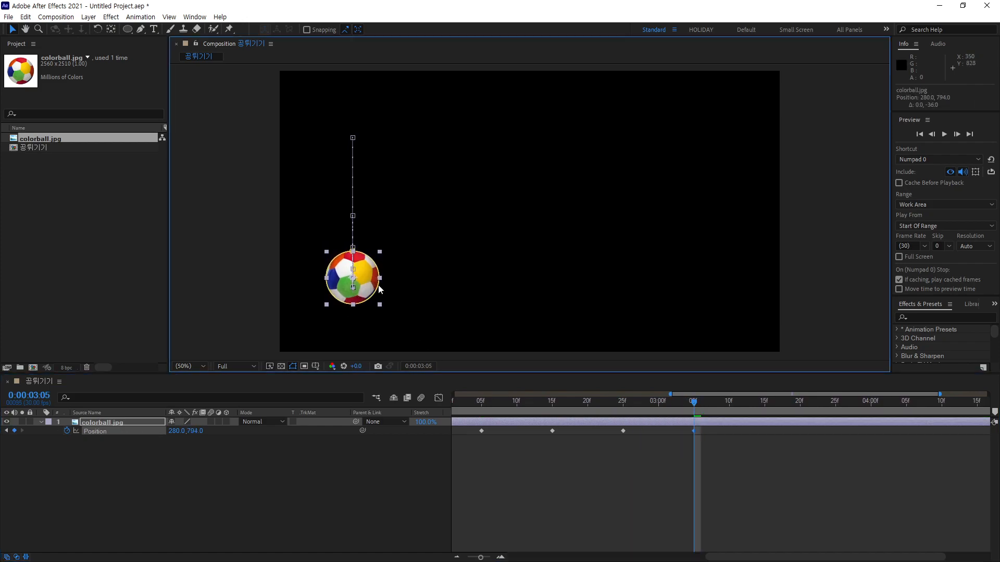
pyautogui.moveTo(696, 403); pyautogui.dragTo(764, 408)
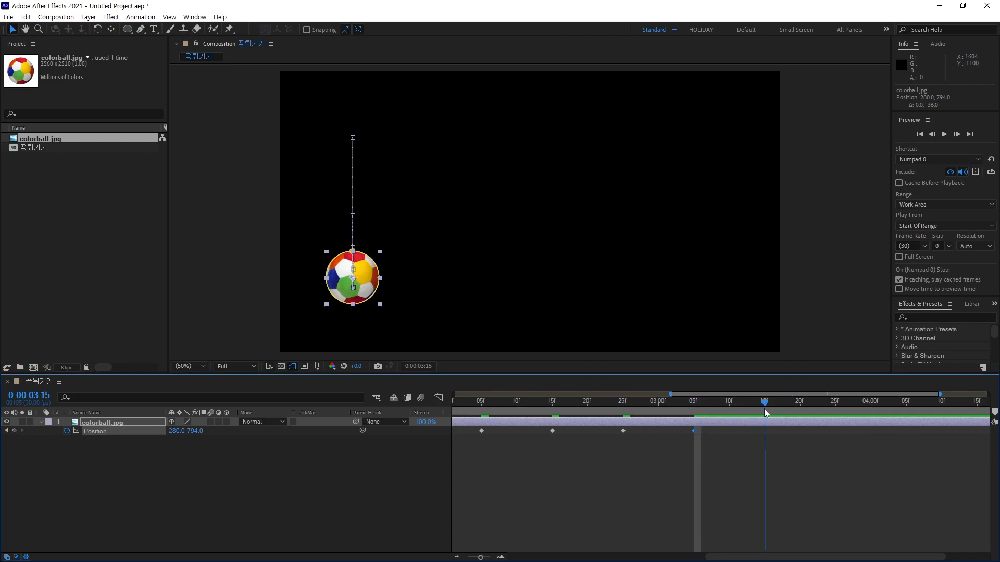
pyautogui.click(623, 431)
pyautogui.hotkey('ctrl', 'c')
pyautogui.hotkey('ctrl', 'v')
# - At 0:00:03:25, move the ball up slightly to 280, 814, and copy the Position keyframe at 0:00:03:15 to 0:00:04:05
pyautogui.moveTo(779, 403); pyautogui.dragTo(839, 423)
pyautogui.moveTo(377, 294); pyautogui.dragTo(377, 290)
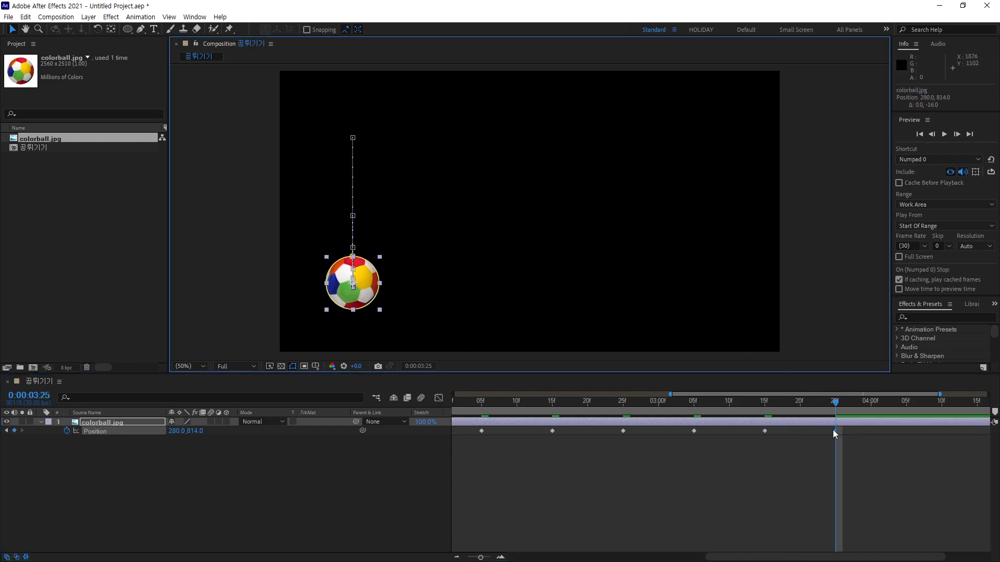
pyautogui.moveTo(854, 403); pyautogui.dragTo(909, 418)
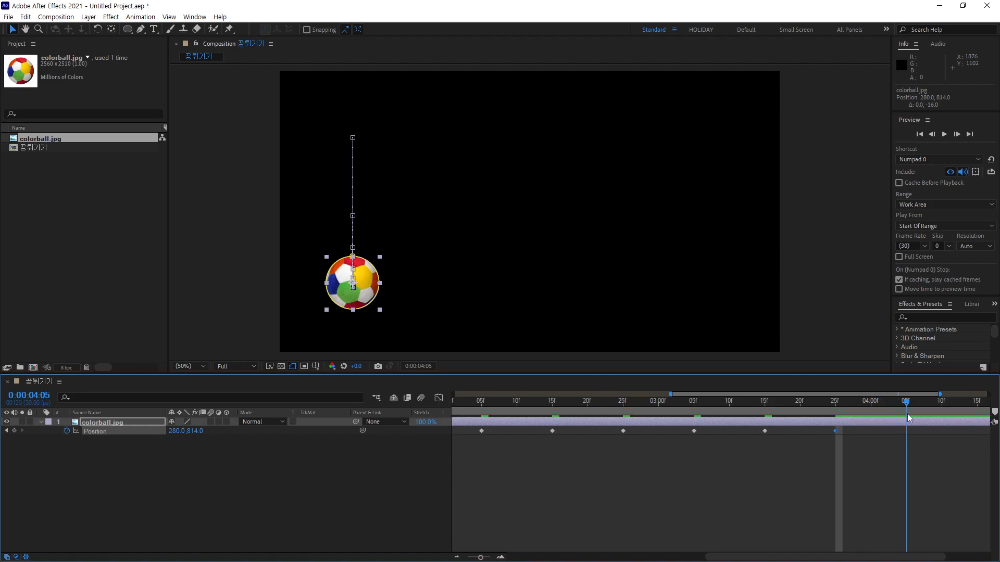
pyautogui.click(764, 431)
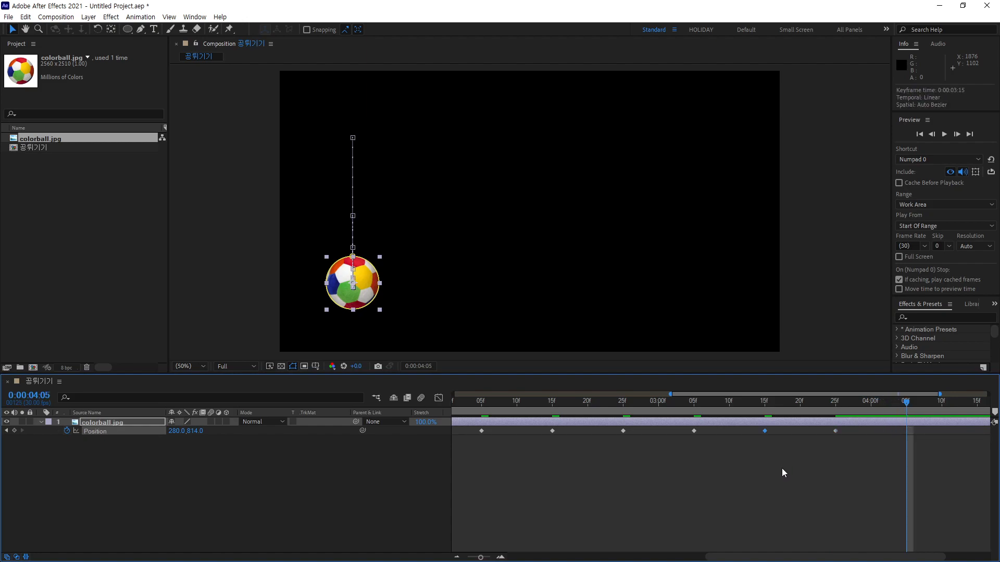
pyautogui.hotkey('ctrl', 'v')
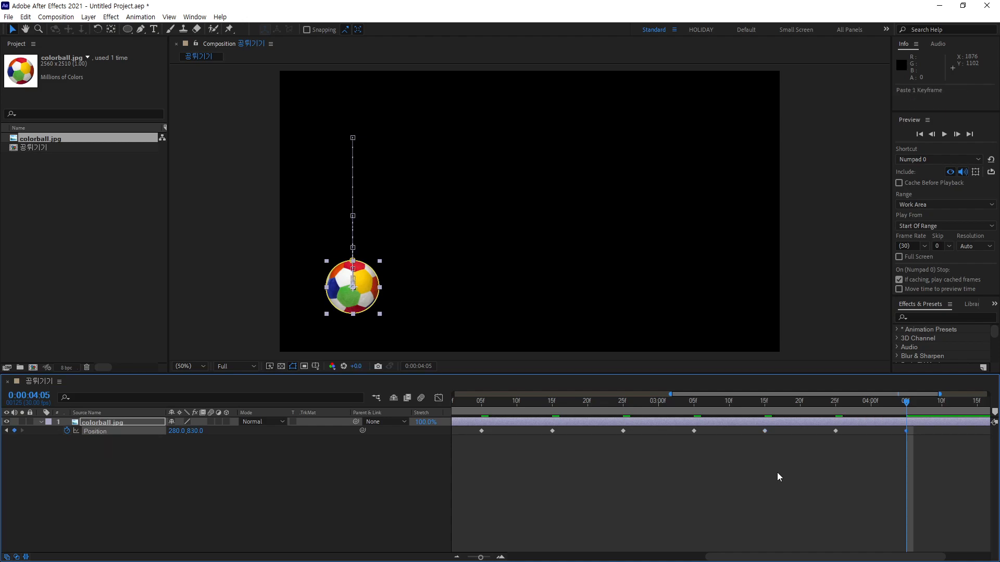
# - End the work area at 0:00:04:13, shortly after the last Position keyframe, and preview the animation
pyautogui.moveTo(906, 402); pyautogui.dragTo(958, 419)
pyautogui.press('n')
pyautogui.press('KP_0')
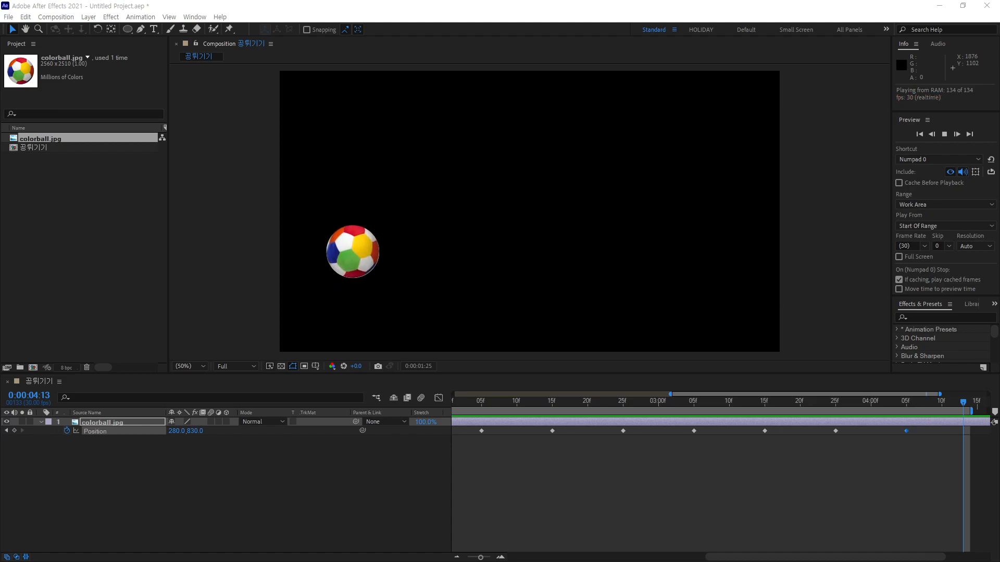
# - Play the full bounce animation from 0:00:00:00 and scrub through the bounces to examine the ball's motion
pyautogui.moveTo(959, 404); pyautogui.dragTo(723, 409)
pyautogui.click(458, 557)
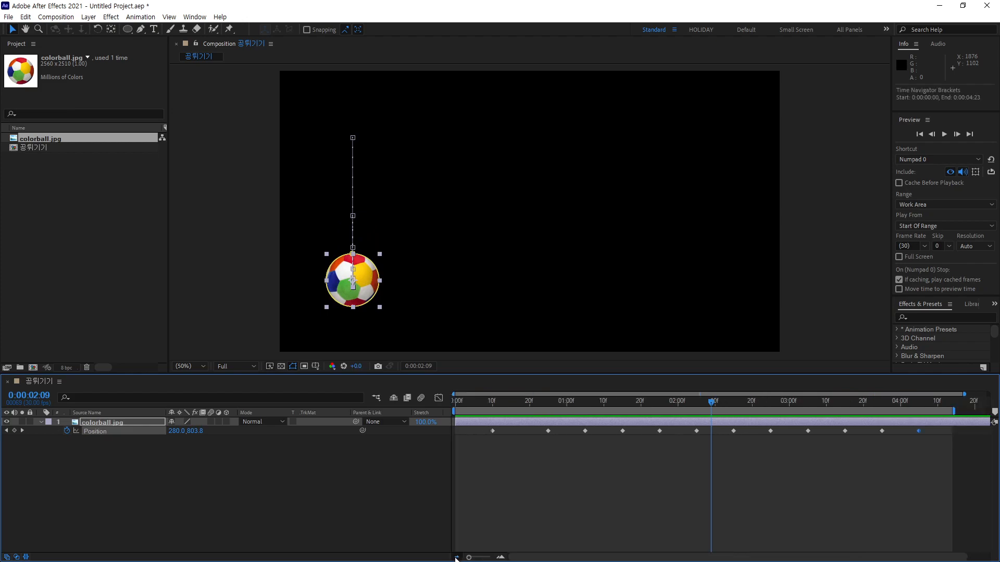
pyautogui.click(457, 558)
pyautogui.moveTo(700, 405); pyautogui.dragTo(445, 412)
pyautogui.press('space')
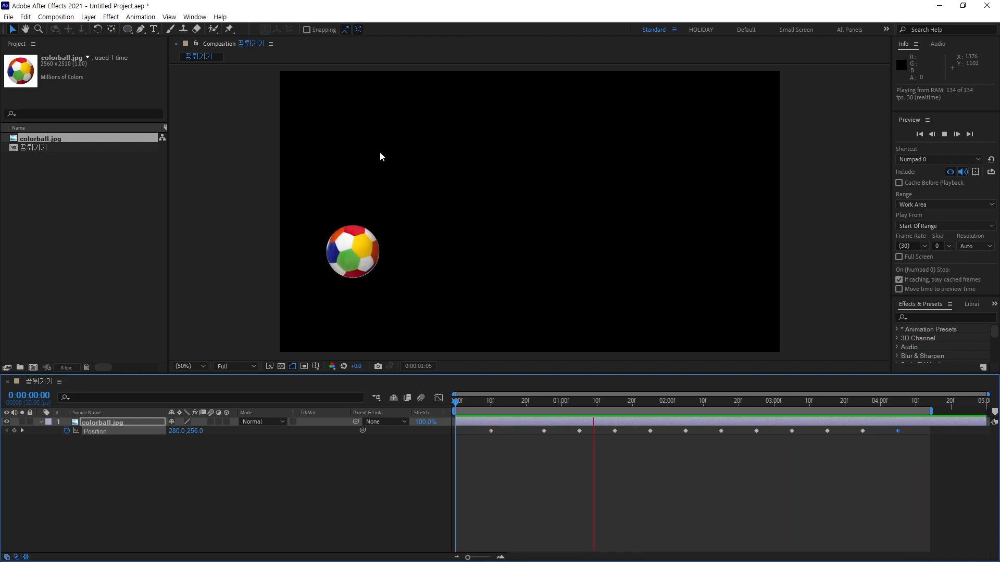
pyautogui.moveTo(744, 404); pyautogui.dragTo(880, 421)
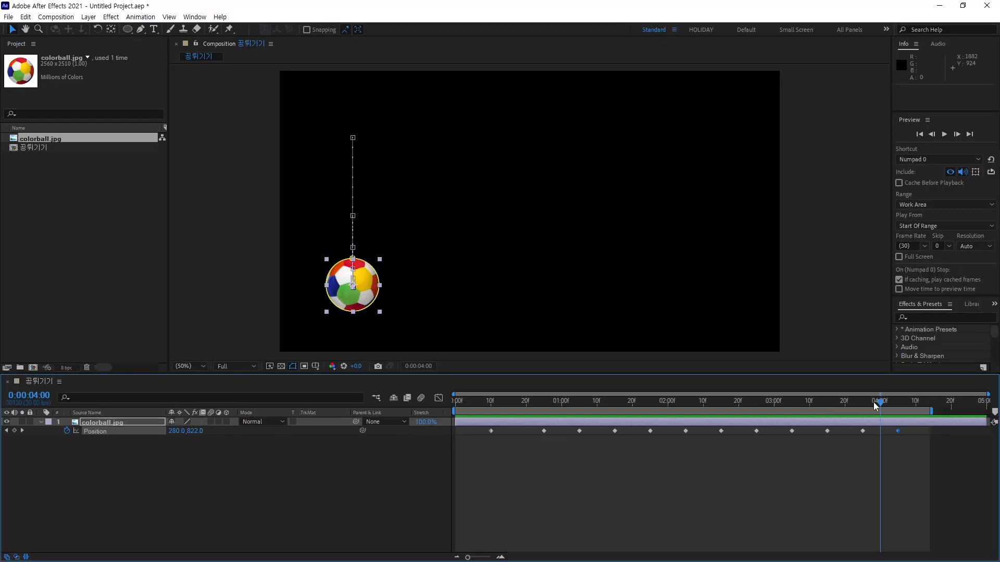
pyautogui.moveTo(873, 402); pyautogui.dragTo(554, 458)
pyautogui.click(546, 519)
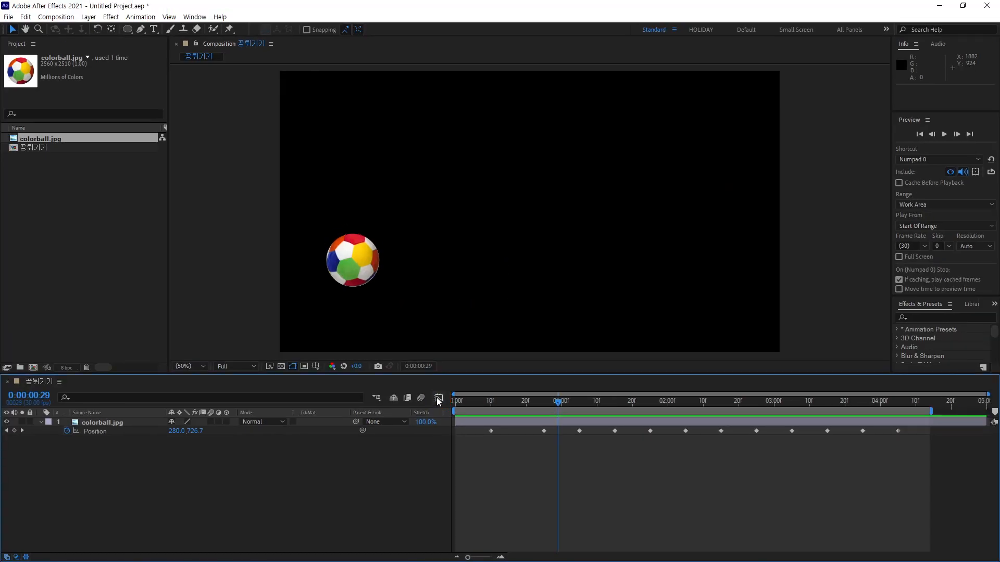
# - Open the Graph Editor for the ball's Position property and switch it to Edit Value Graph
pyautogui.click(438, 399)
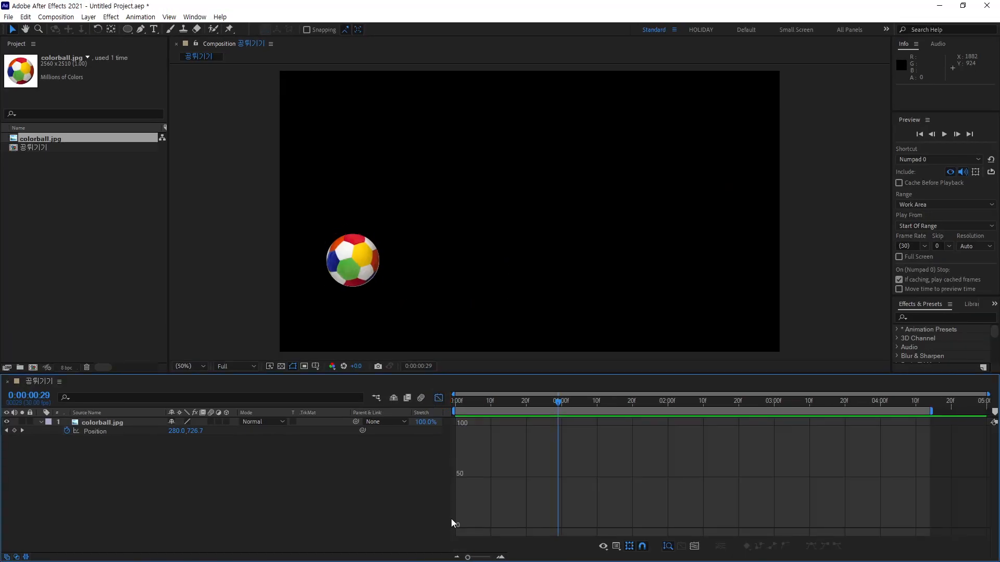
pyautogui.click(408, 432)
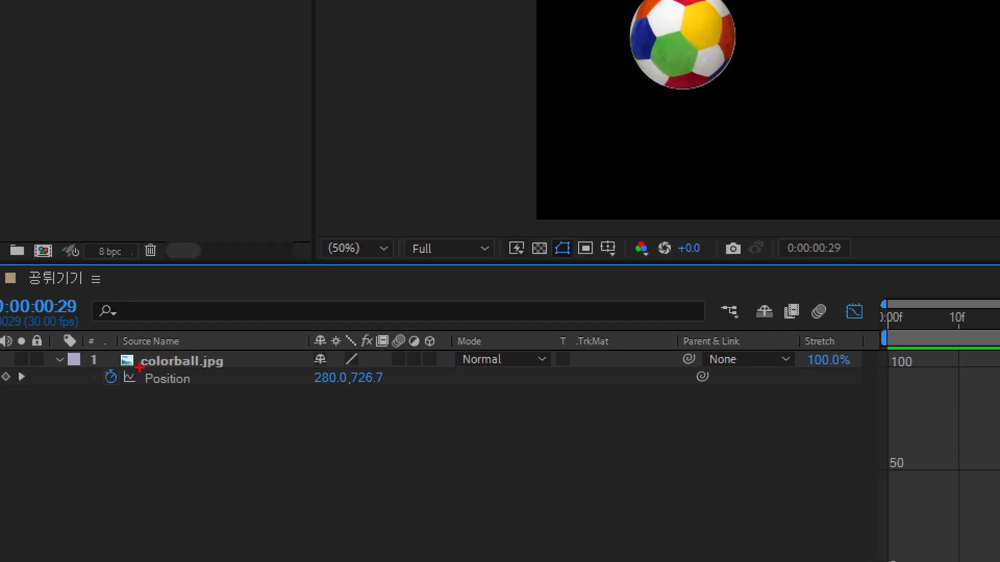
pyautogui.moveTo(109, 391); pyautogui.dragTo(98, 556)
pyautogui.moveTo(93, 504); pyautogui.dragTo(146, 551)
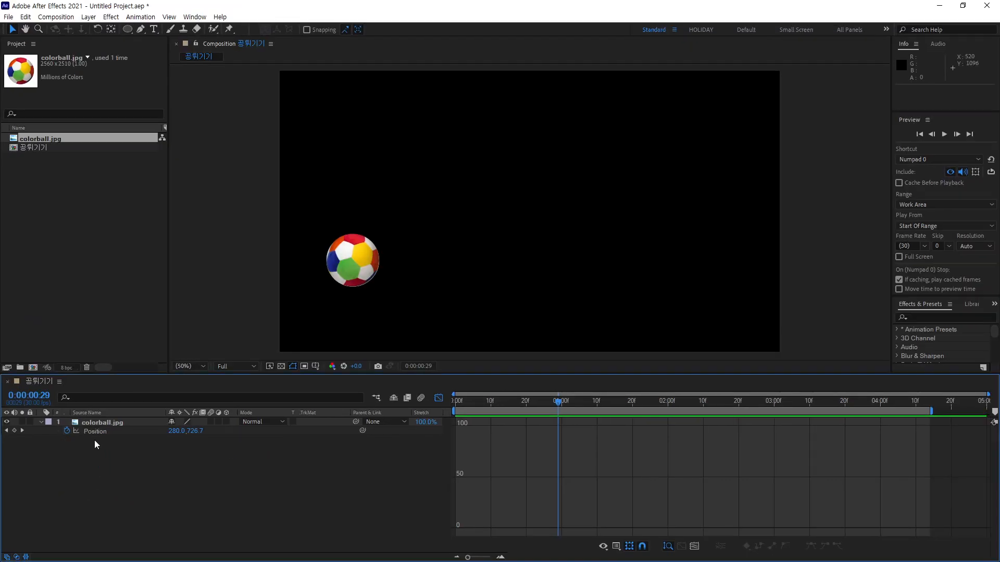
pyautogui.click(98, 432)
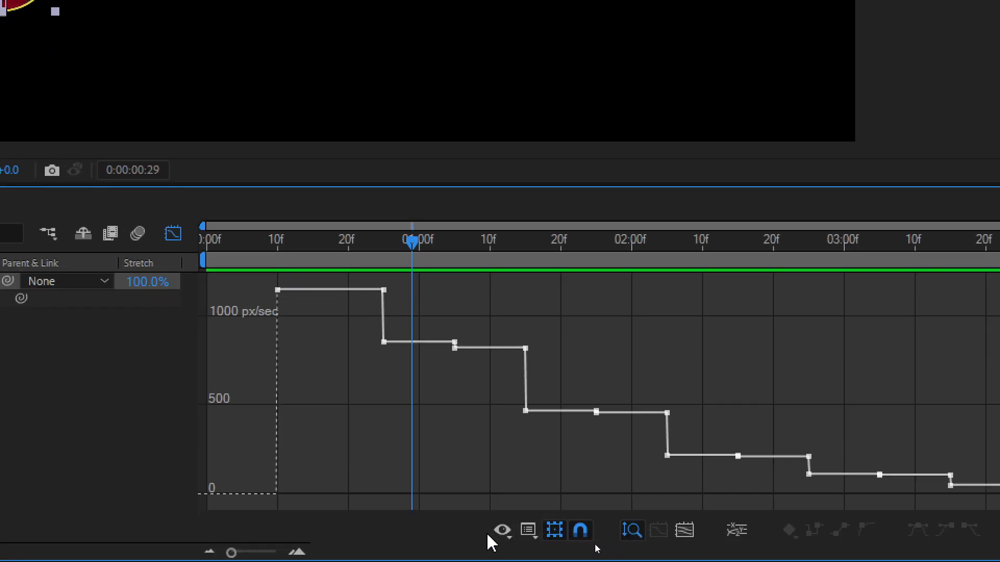
pyautogui.click(529, 532)
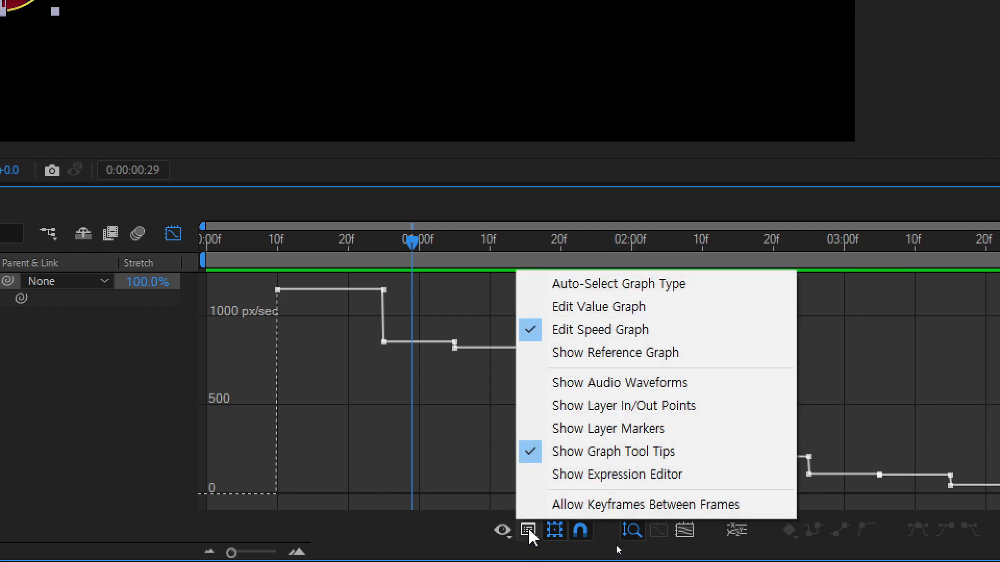
pyautogui.click(629, 311)
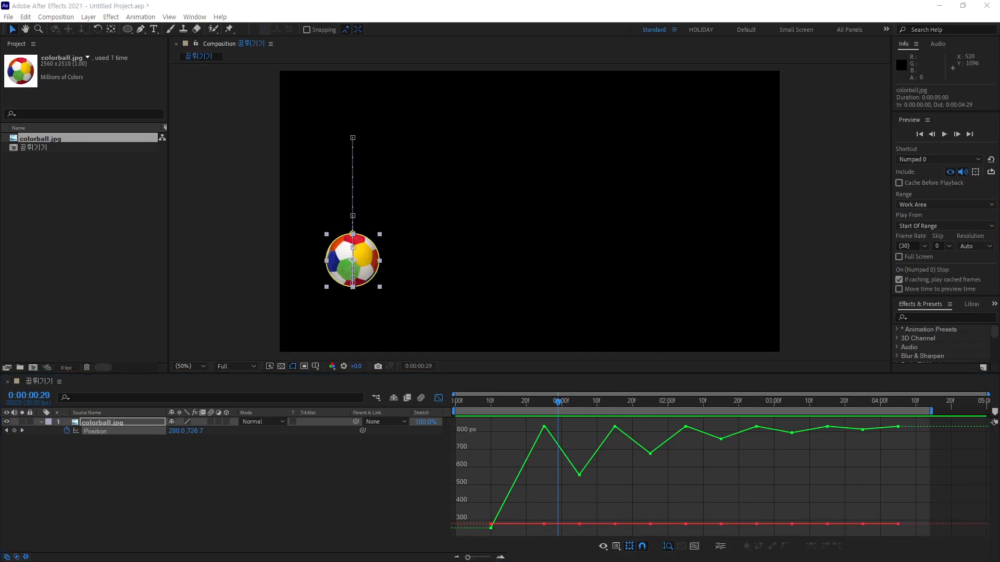
pyautogui.click(722, 506)
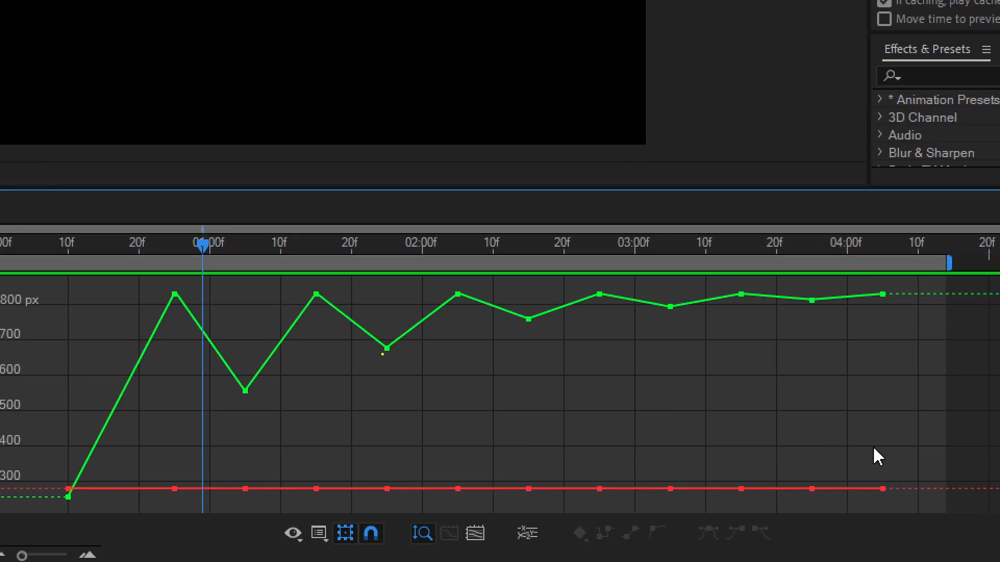
pyautogui.moveTo(357, 457)
pyautogui.mouseDown()
pyautogui.moveTo(350, 504)
pyautogui.moveTo(371, 492)
pyautogui.mouseUp()
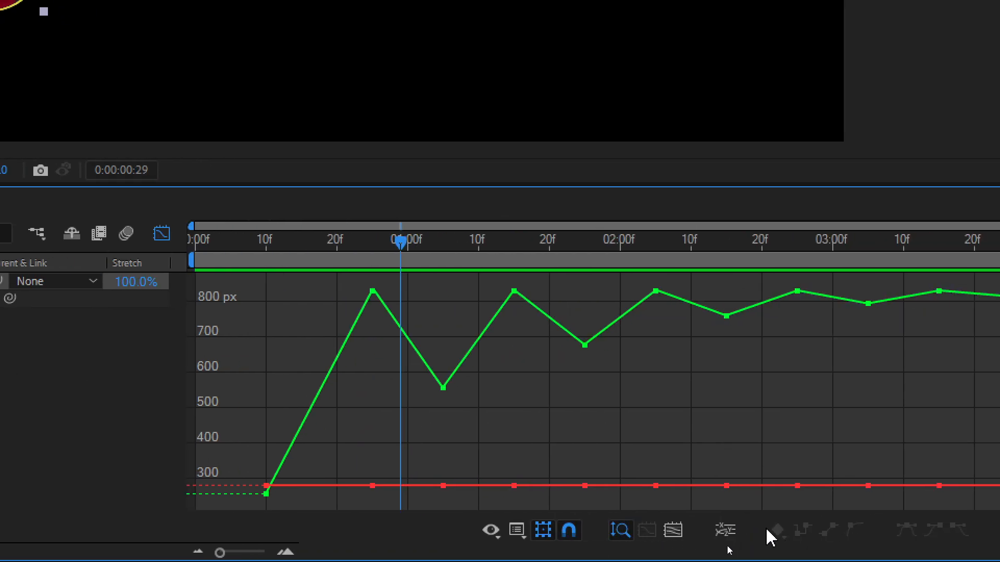
# - Separate the ball's Position into X and Y dimensions, and turn off keyframing for X Position to remove its keyframes
pyautogui.click(724, 534)
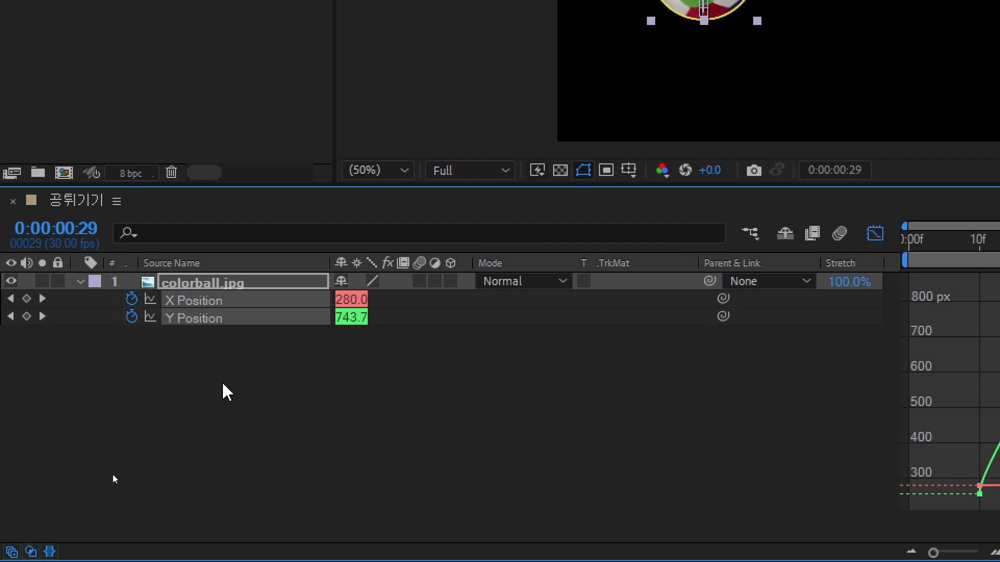
pyautogui.click(214, 447)
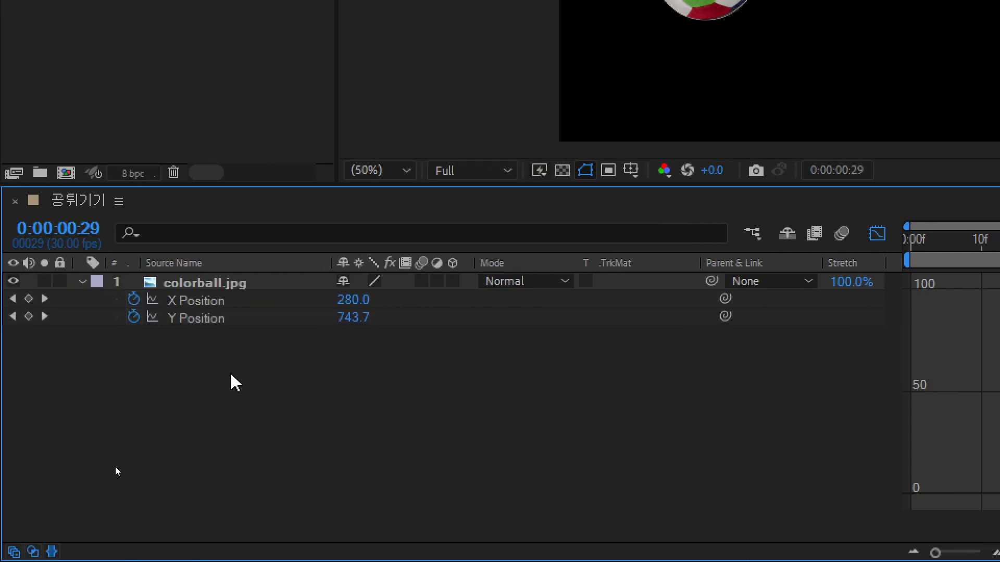
pyautogui.click(197, 300)
pyautogui.click(133, 300)
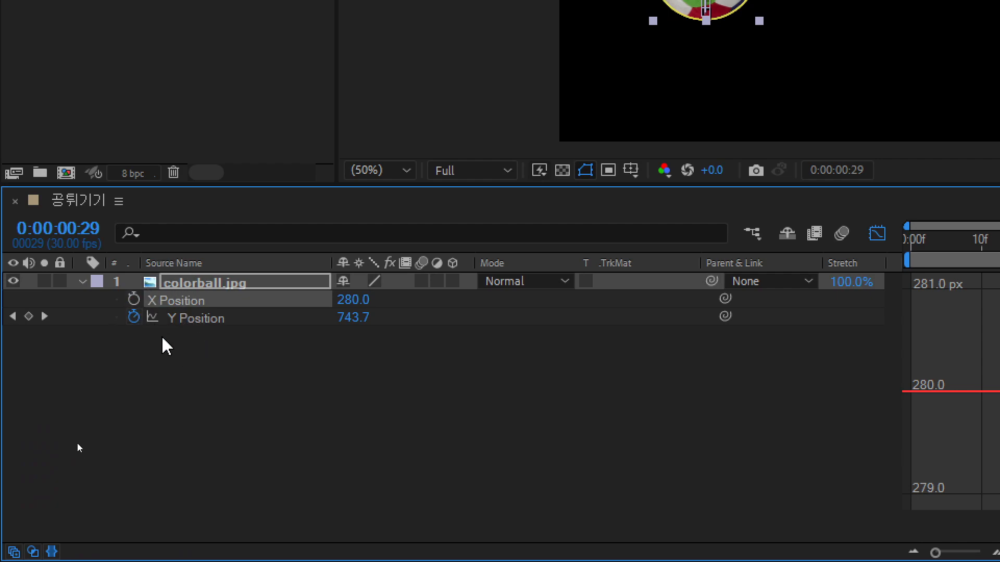
# - Show the ball's Y Position graph, scrub to 0:00:00:15 to check the motion, and select all Y Position keyframes
pyautogui.click(200, 317)
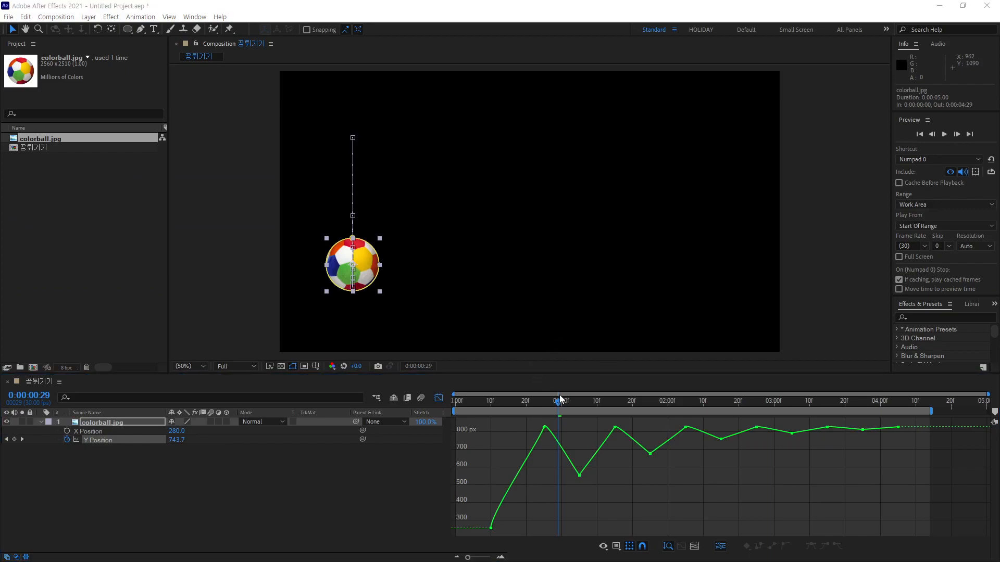
pyautogui.moveTo(558, 406); pyautogui.dragTo(509, 434)
pyautogui.press('space')
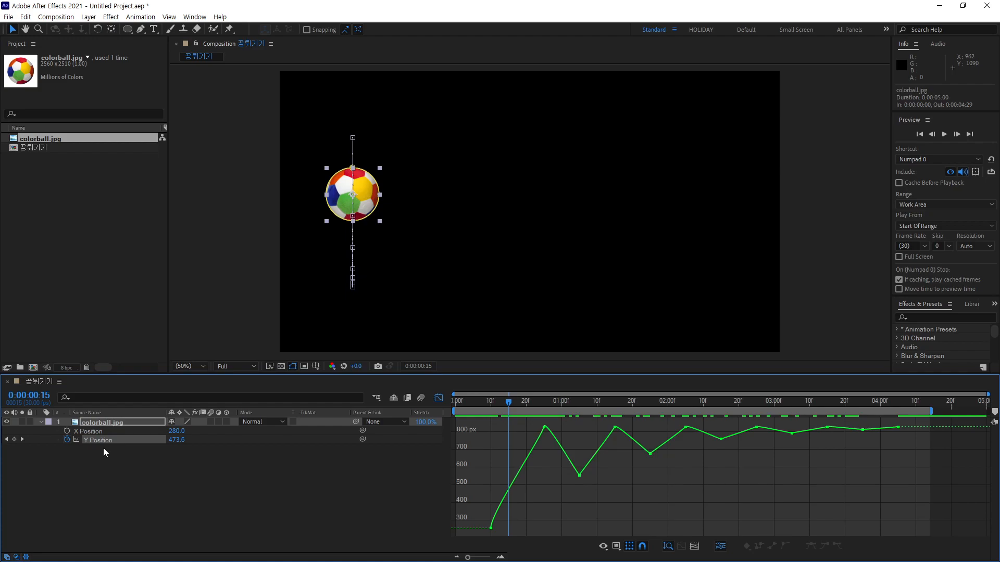
pyautogui.click(104, 442)
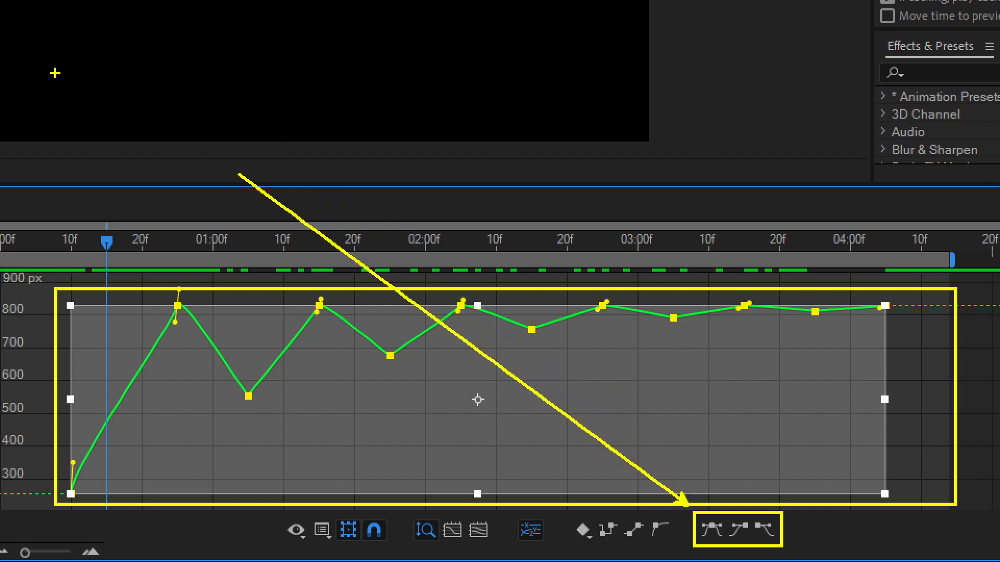
pyautogui.moveTo(21, 68)
pyautogui.mouseDown()
pyautogui.moveTo(50, 55)
pyautogui.moveTo(50, 93)
pyautogui.mouseUp()
pyautogui.moveTo(30, 92); pyautogui.dragTo(99, 79)
pyautogui.moveTo(107, 62)
pyautogui.mouseDown()
pyautogui.moveTo(119, 67)
pyautogui.moveTo(128, 108)
pyautogui.mouseUp()
pyautogui.moveTo(148, 73)
pyautogui.mouseDown()
pyautogui.moveTo(183, 52)
pyautogui.moveTo(186, 109)
pyautogui.mouseUp()
pyautogui.moveTo(160, 93); pyautogui.dragTo(227, 70)
pyautogui.moveTo(237, 46); pyautogui.dragTo(222, 76)
pyautogui.moveTo(246, 54)
pyautogui.mouseDown()
pyautogui.moveTo(232, 77)
pyautogui.moveTo(267, 47)
pyautogui.moveTo(270, 71)
pyautogui.mouseUp()
pyautogui.click(287, 80)
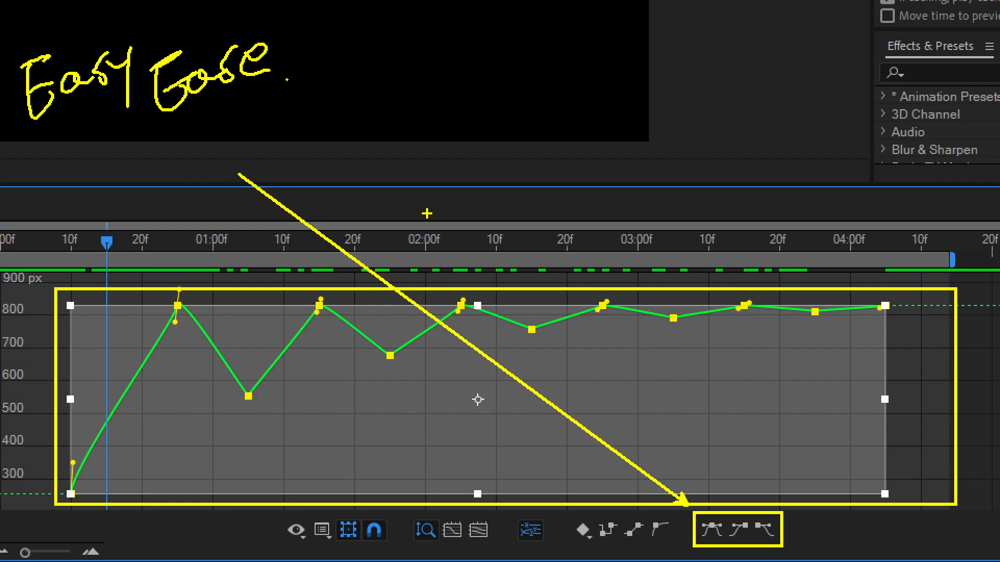
pyautogui.moveTo(531, 315); pyautogui.dragTo(531, 134)
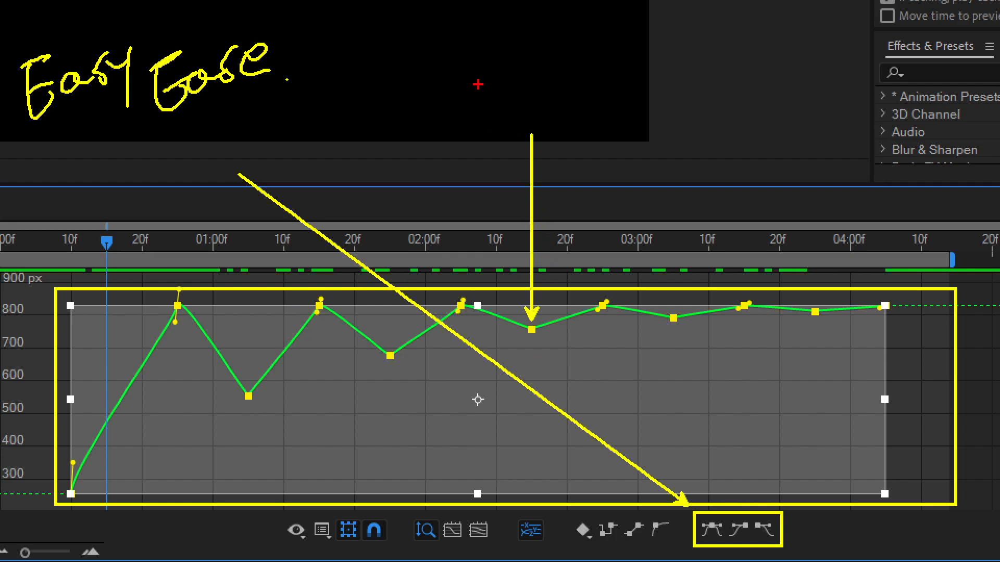
pyautogui.moveTo(524, 117); pyautogui.dragTo(459, 46)
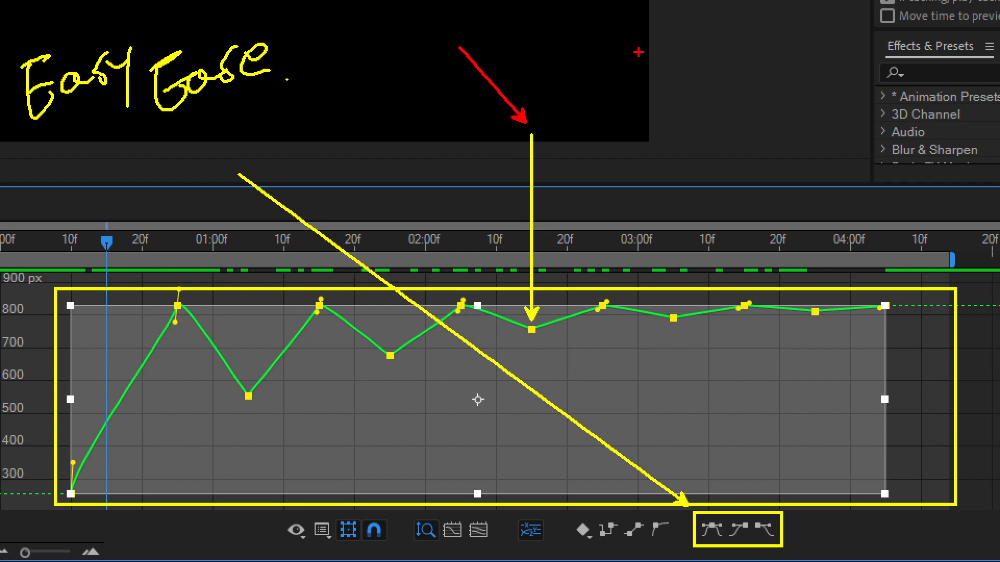
pyautogui.moveTo(597, 41)
pyautogui.mouseDown()
pyautogui.moveTo(577, 53)
pyautogui.moveTo(532, 121)
pyautogui.mouseUp()
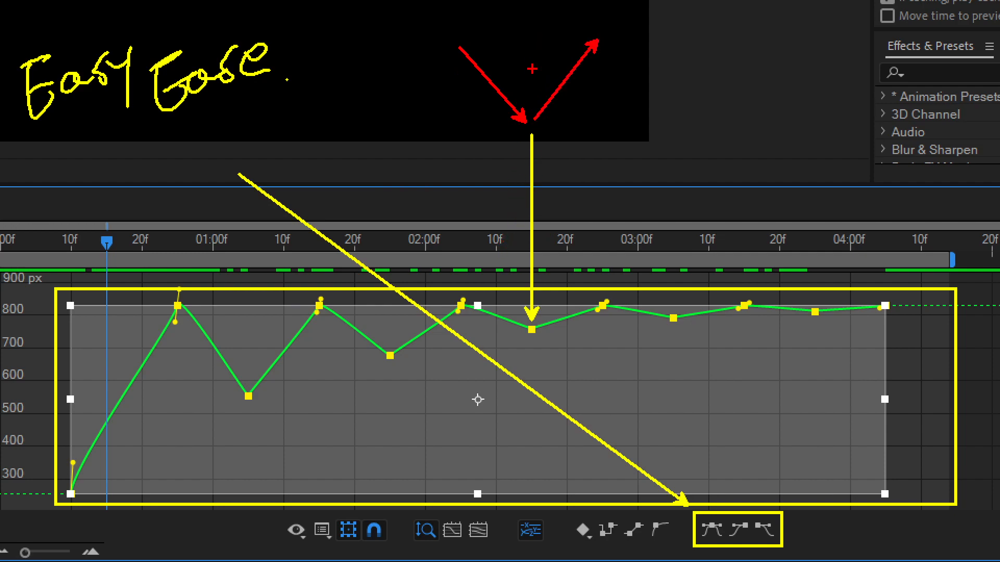
pyautogui.moveTo(529, 18); pyautogui.dragTo(531, 162)
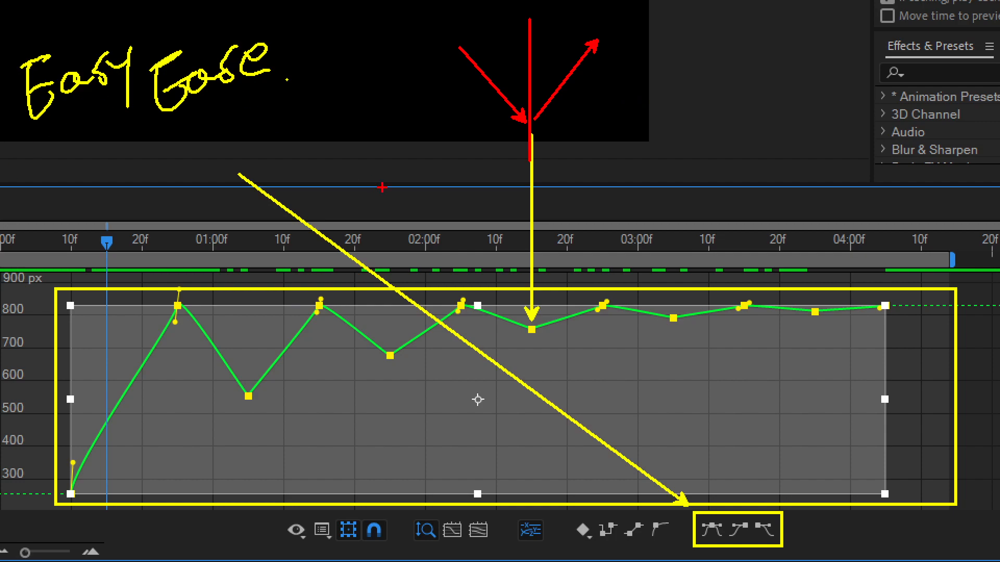
pyautogui.moveTo(637, 223); pyautogui.dragTo(643, 329)
pyautogui.moveTo(707, 212); pyautogui.dragTo(715, 346)
pyautogui.moveTo(710, 72)
pyautogui.mouseDown()
pyautogui.moveTo(729, 128)
pyautogui.moveTo(712, 141)
pyautogui.mouseUp()
pyautogui.moveTo(709, 108); pyautogui.dragTo(746, 95)
pyautogui.moveTo(785, 67); pyautogui.dragTo(771, 169)
pyautogui.moveTo(746, 116); pyautogui.dragTo(787, 104)
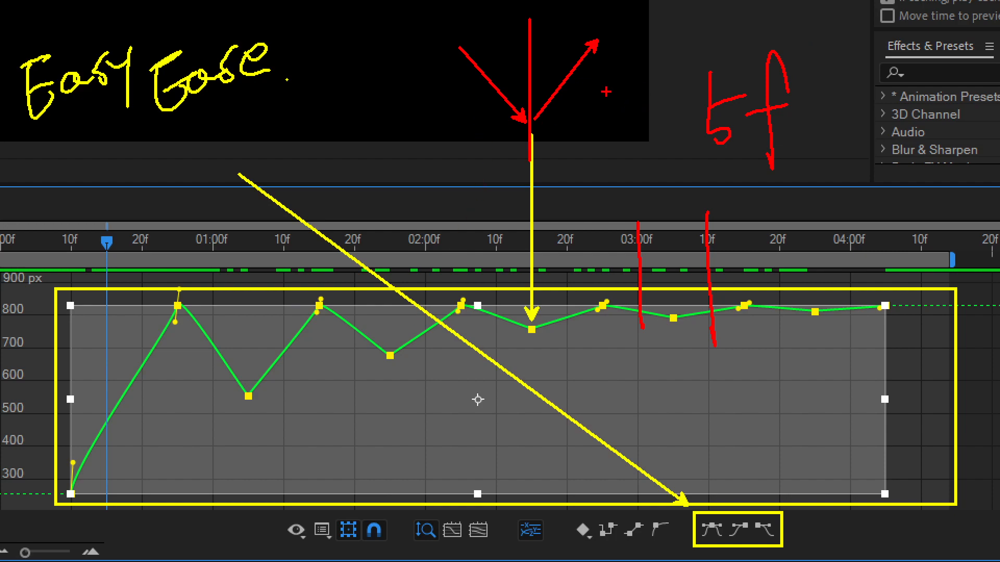
pyautogui.moveTo(599, 102)
pyautogui.mouseDown()
pyautogui.moveTo(585, 118)
pyautogui.moveTo(601, 96)
pyautogui.mouseUp()
pyautogui.moveTo(589, 107); pyautogui.dragTo(586, 169)
pyautogui.moveTo(642, 106)
pyautogui.mouseDown()
pyautogui.moveTo(625, 101)
pyautogui.moveTo(624, 156)
pyautogui.mouseUp()
pyautogui.moveTo(607, 122); pyautogui.dragTo(638, 110)
pyautogui.moveTo(597, 200)
pyautogui.mouseDown()
pyautogui.moveTo(611, 174)
pyautogui.moveTo(630, 194)
pyautogui.moveTo(612, 204)
pyautogui.moveTo(620, 221)
pyautogui.mouseUp()
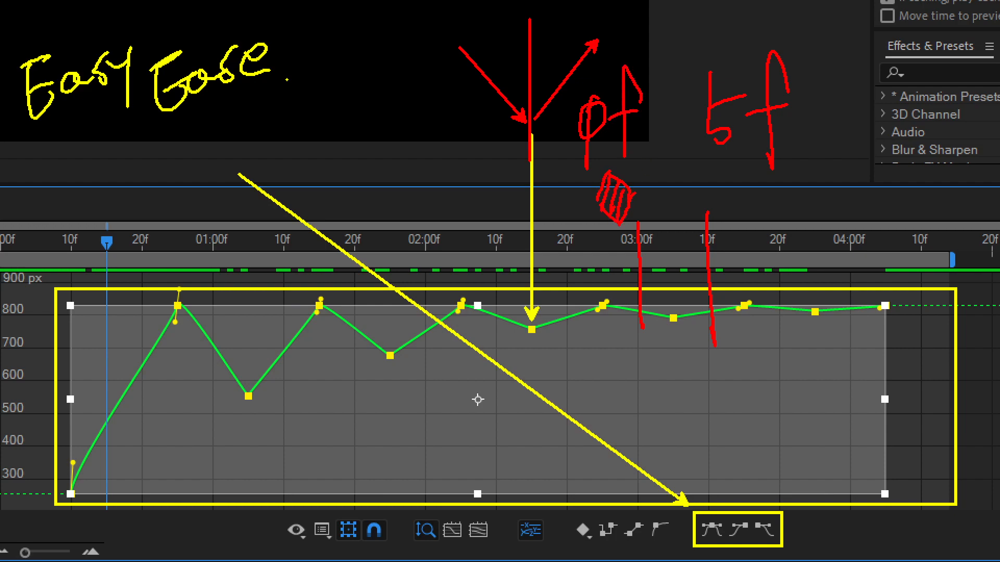
pyautogui.moveTo(745, 164)
pyautogui.mouseDown()
pyautogui.moveTo(729, 201)
pyautogui.moveTo(745, 223)
pyautogui.moveTo(770, 197)
pyautogui.moveTo(750, 180)
pyautogui.moveTo(763, 219)
pyautogui.mouseUp()
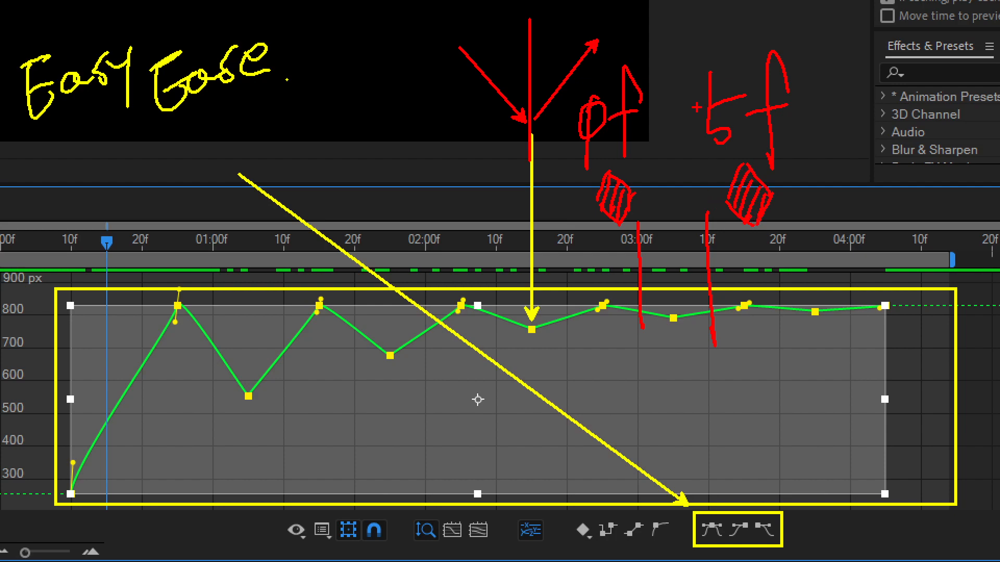
pyautogui.moveTo(16, 149); pyautogui.dragTo(287, 98)
pyautogui.moveTo(90, 169)
pyautogui.mouseDown()
pyautogui.moveTo(139, 156)
pyautogui.moveTo(115, 229)
pyautogui.mouseUp()
pyautogui.moveTo(106, 195); pyautogui.dragTo(139, 181)
pyautogui.moveTo(178, 152); pyautogui.dragTo(171, 226)
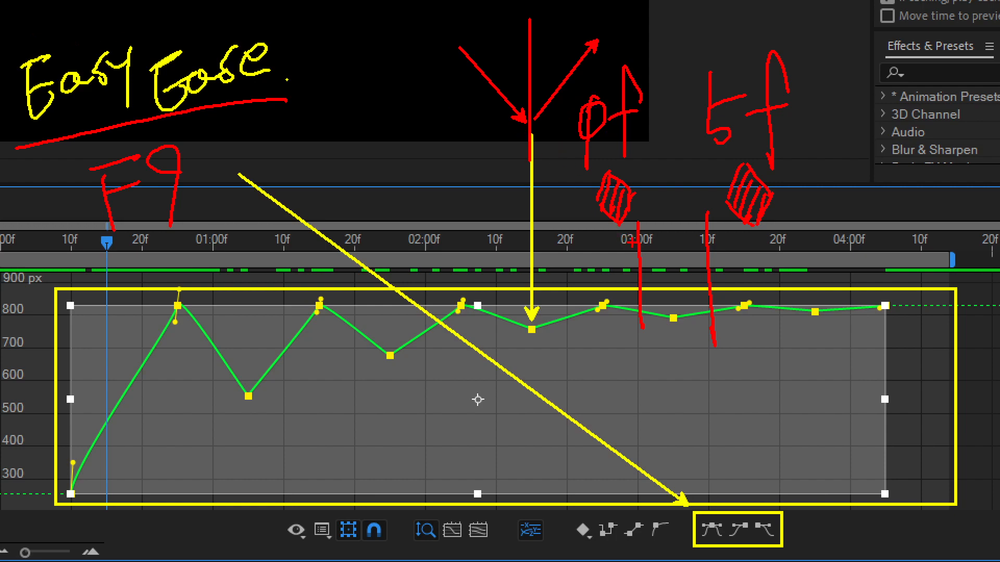
pyautogui.moveTo(636, 28)
pyautogui.mouseDown()
pyautogui.moveTo(674, 23)
pyautogui.moveTo(658, 46)
pyautogui.moveTo(676, 78)
pyautogui.moveTo(638, 78)
pyautogui.moveTo(651, 47)
pyautogui.moveTo(628, 32)
pyautogui.moveTo(634, 25)
pyautogui.moveTo(637, 40)
pyautogui.moveTo(640, 29)
pyautogui.moveTo(647, 33)
pyautogui.moveTo(661, 74)
pyautogui.mouseUp()
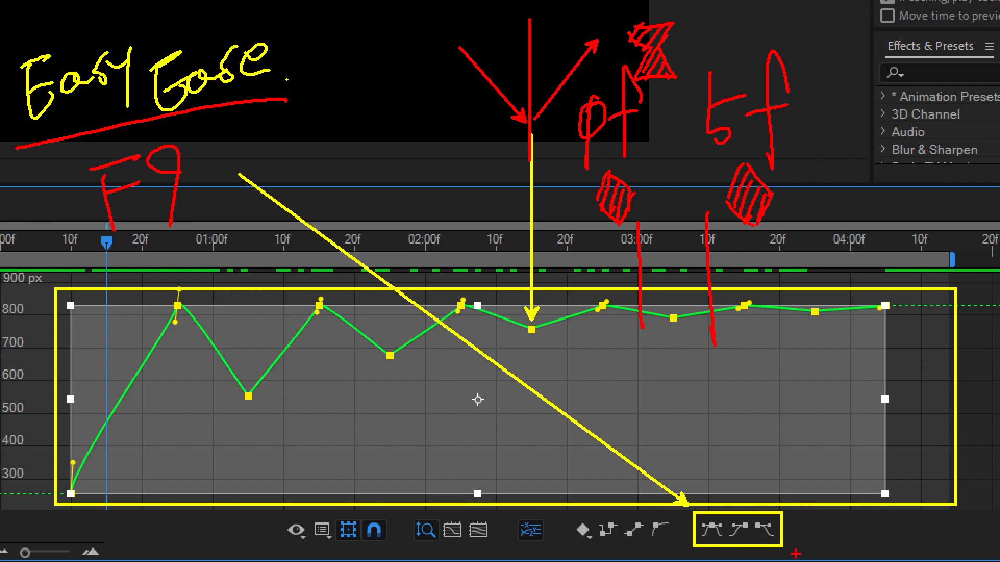
pyautogui.moveTo(719, 388)
pyautogui.mouseDown()
pyautogui.moveTo(740, 504)
pyautogui.moveTo(821, 380)
pyautogui.mouseUp()
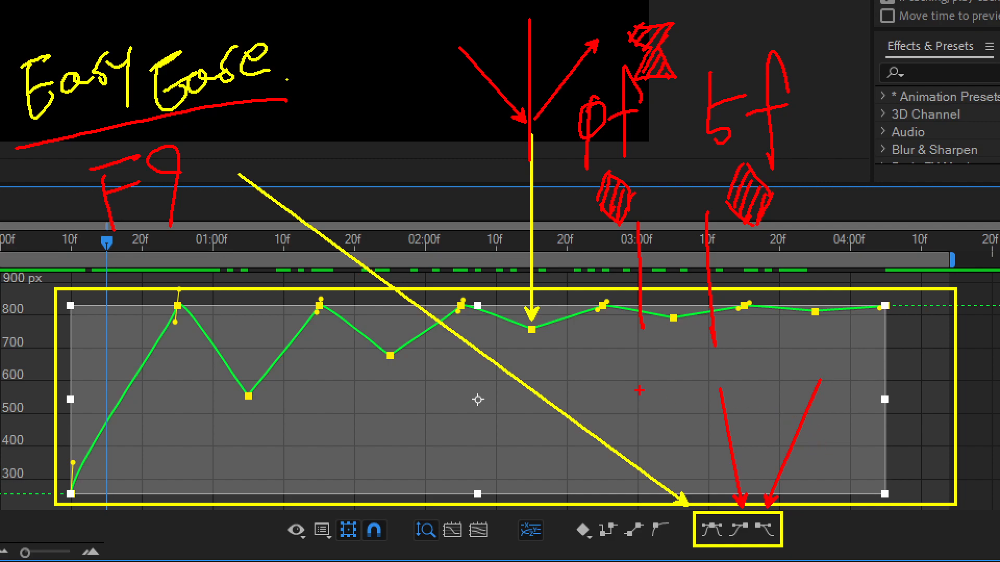
pyautogui.moveTo(627, 375)
pyautogui.mouseDown()
pyautogui.moveTo(704, 369)
pyautogui.moveTo(615, 386)
pyautogui.moveTo(618, 366)
pyautogui.mouseUp()
pyautogui.moveTo(735, 370); pyautogui.dragTo(815, 367)
pyautogui.moveTo(694, 377)
pyautogui.mouseDown()
pyautogui.moveTo(726, 364)
pyautogui.moveTo(724, 379)
pyautogui.moveTo(694, 377)
pyautogui.moveTo(723, 389)
pyautogui.mouseUp()
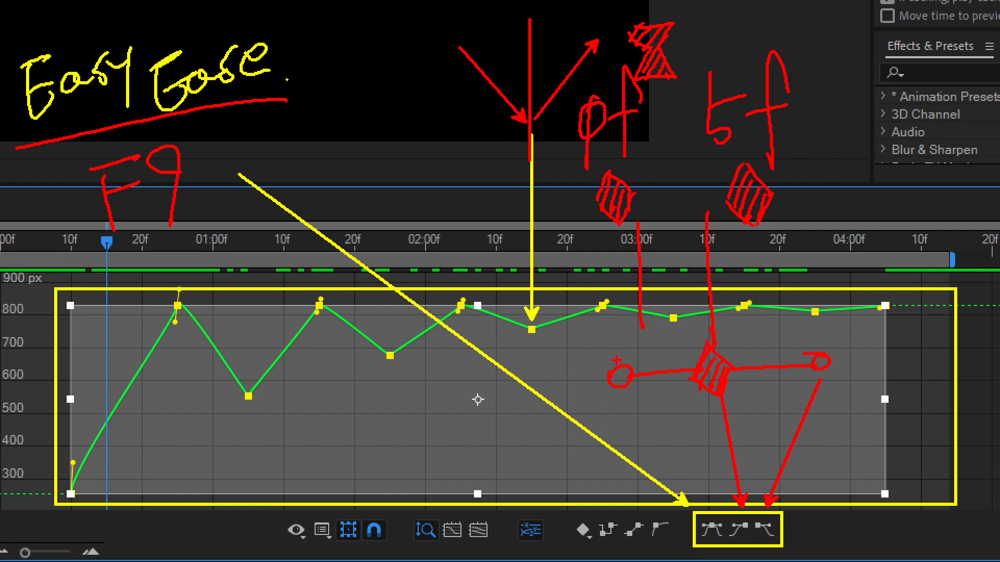
pyautogui.press('y')
pyautogui.moveTo(637, 400)
pyautogui.mouseDown()
pyautogui.moveTo(609, 402)
pyautogui.moveTo(608, 339)
pyautogui.moveTo(643, 394)
pyautogui.moveTo(622, 474)
pyautogui.mouseUp()
pyautogui.moveTo(616, 459); pyautogui.dragTo(628, 461)
pyautogui.moveTo(844, 386); pyautogui.dragTo(800, 374)
pyautogui.moveTo(824, 326)
pyautogui.mouseDown()
pyautogui.moveTo(844, 371)
pyautogui.moveTo(819, 246)
pyautogui.mouseUp()
pyautogui.press('b')
pyautogui.moveTo(828, 334); pyautogui.dragTo(830, 332)
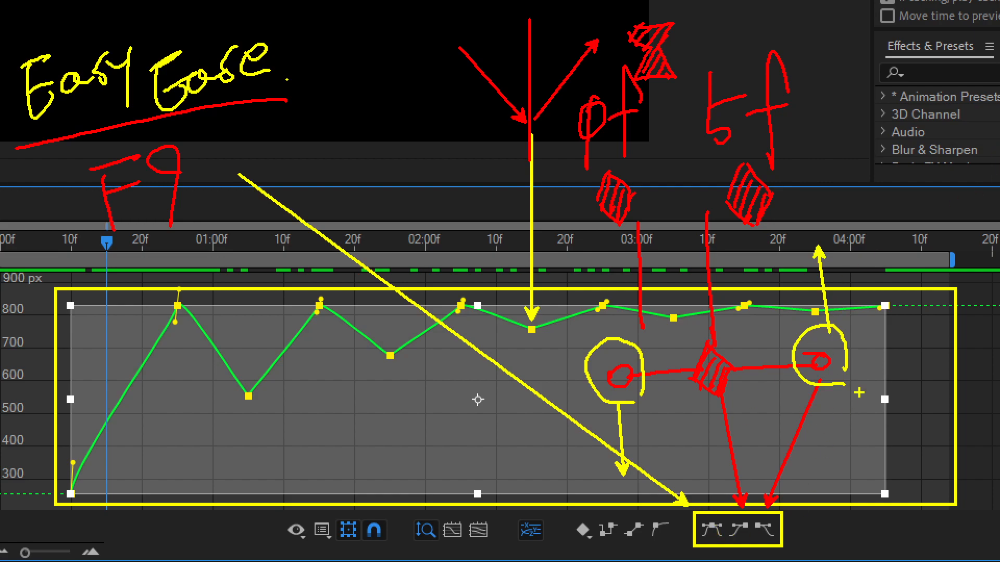
pyautogui.moveTo(841, 430)
pyautogui.mouseDown()
pyautogui.moveTo(835, 477)
pyautogui.moveTo(854, 466)
pyautogui.mouseUp()
pyautogui.moveTo(836, 458)
pyautogui.mouseDown()
pyautogui.moveTo(855, 467)
pyautogui.moveTo(861, 435)
pyautogui.mouseUp()
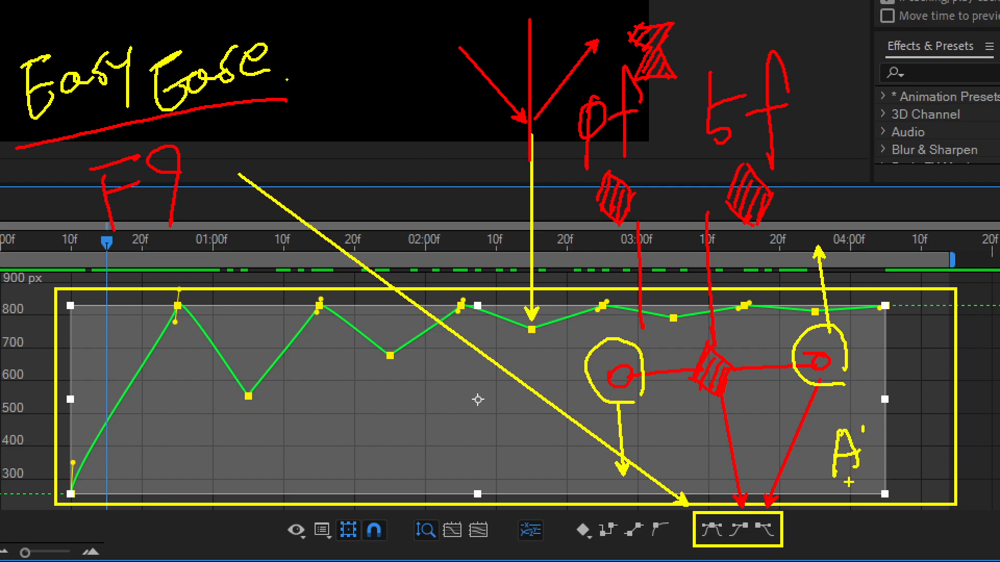
pyautogui.moveTo(812, 397)
pyautogui.mouseDown()
pyautogui.moveTo(748, 313)
pyautogui.moveTo(846, 401)
pyautogui.mouseUp()
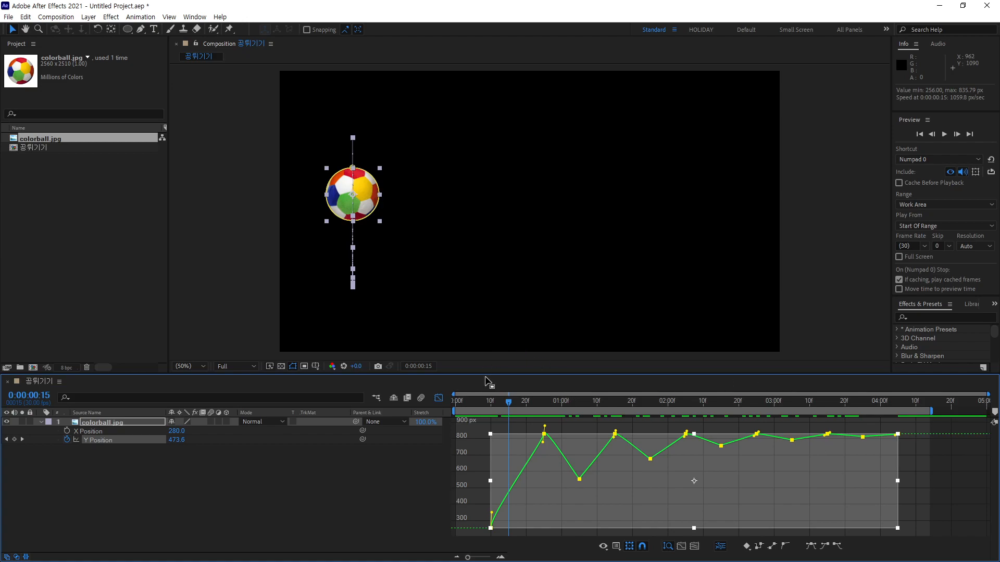
# - Apply Easy Ease to all selected Y Position keyframes and deselect them
pyautogui.click(825, 546)
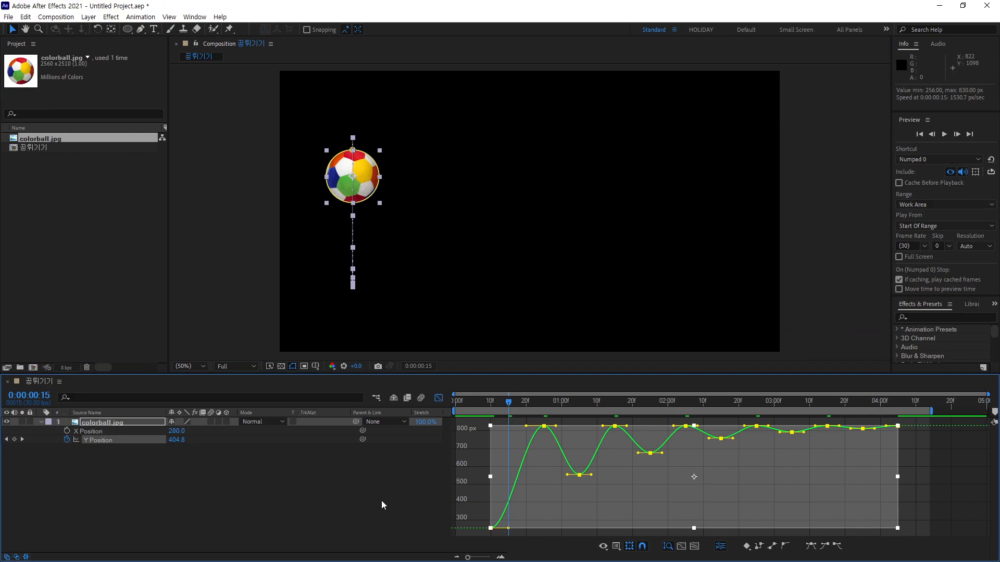
pyautogui.moveTo(963, 484)
pyautogui.mouseDown()
pyautogui.moveTo(954, 503)
pyautogui.moveTo(922, 457)
pyautogui.moveTo(966, 439)
pyautogui.moveTo(984, 475)
pyautogui.moveTo(973, 498)
pyautogui.mouseUp()
pyautogui.click(922, 529)
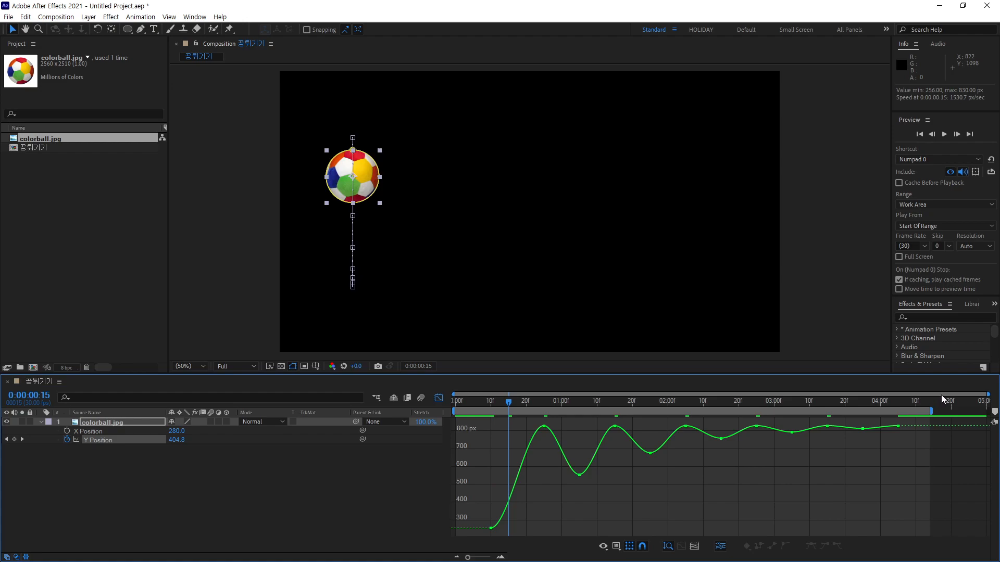
# - Angle both Bezier handles of the Y Position keyframe at 0:00:00:25 downward in the graph to form a sharp peak
pyautogui.click(544, 427)
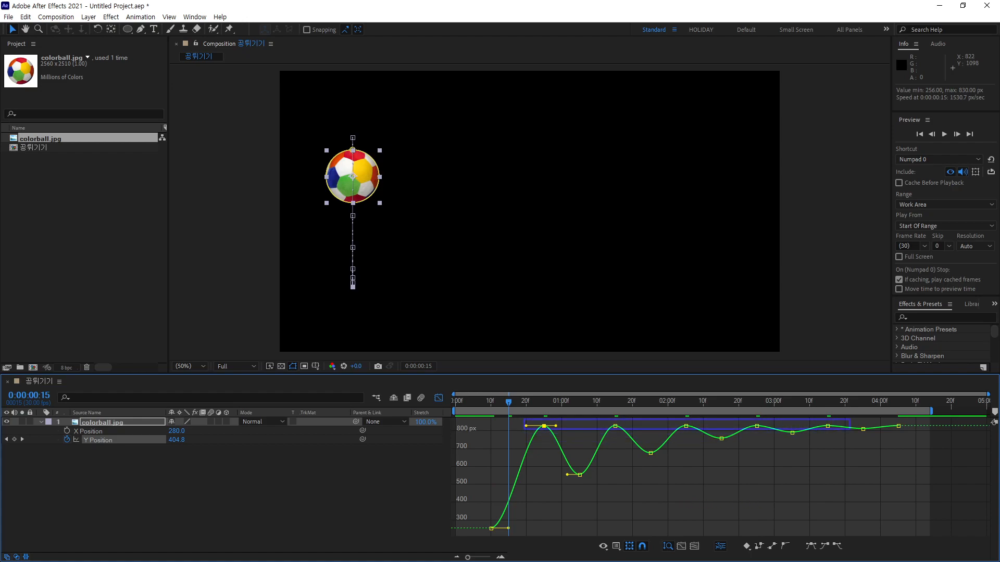
pyautogui.moveTo(856, 428); pyautogui.dragTo(913, 441)
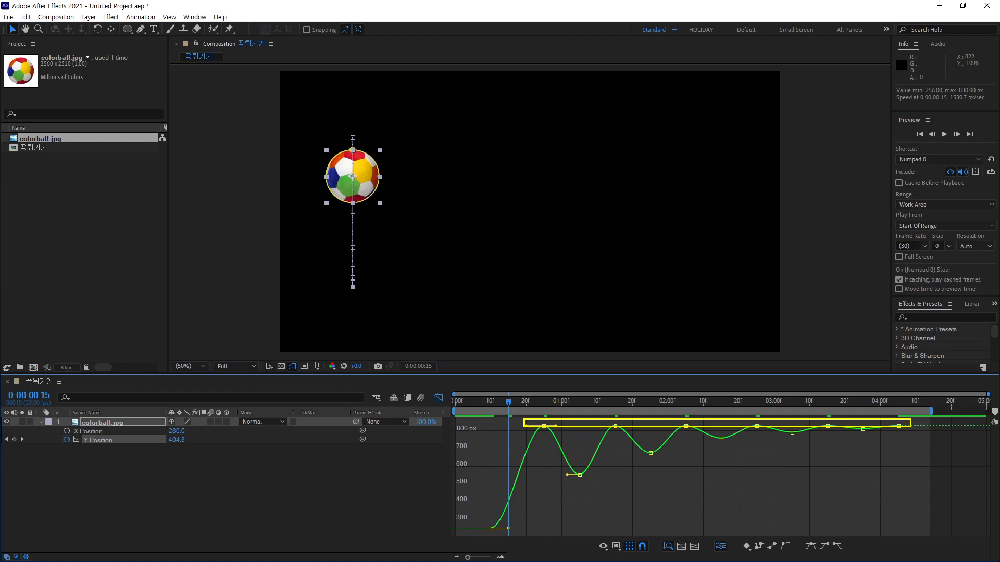
pyautogui.press('Escape')
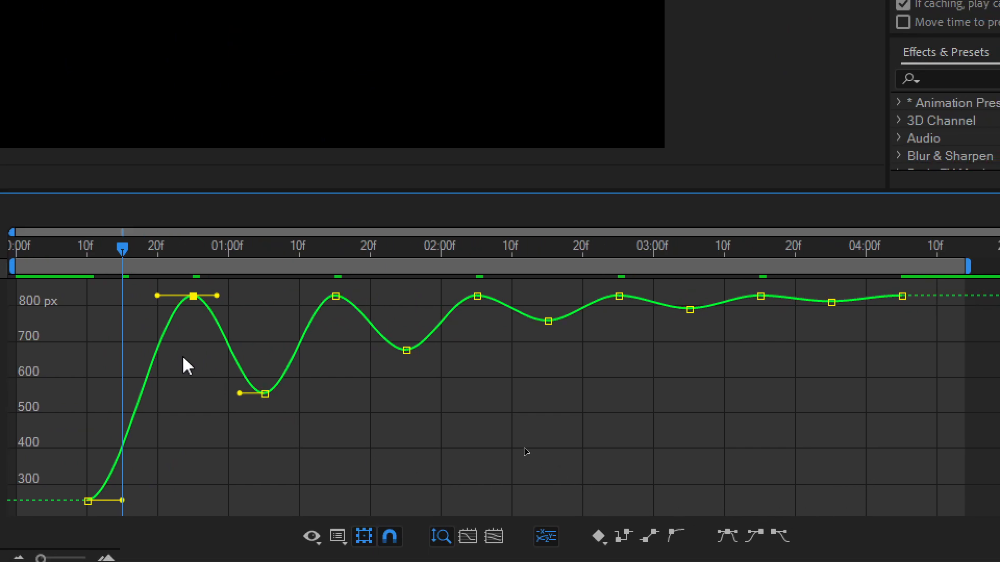
pyautogui.moveTo(157, 295); pyautogui.dragTo(193, 346)
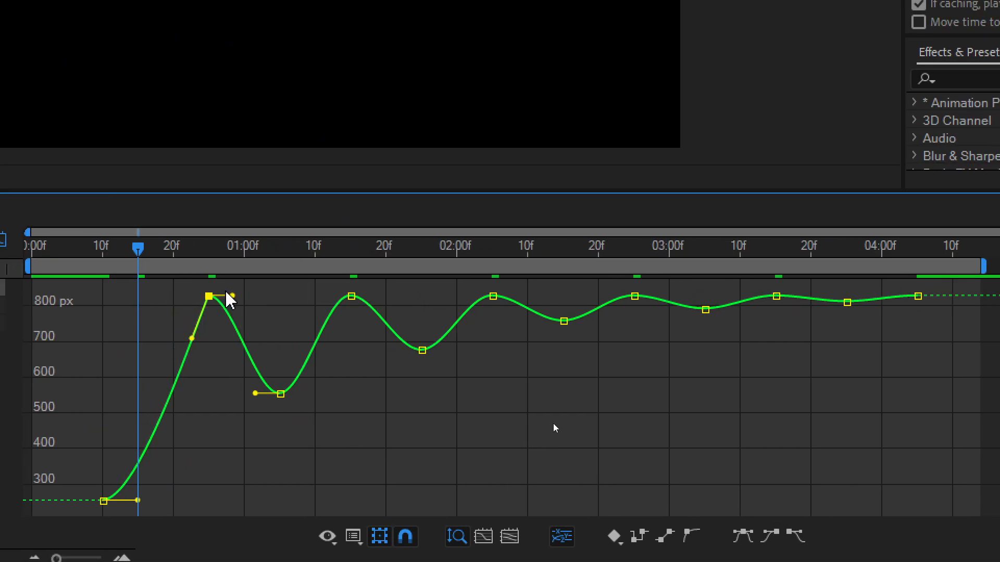
pyautogui.moveTo(233, 296); pyautogui.dragTo(218, 342)
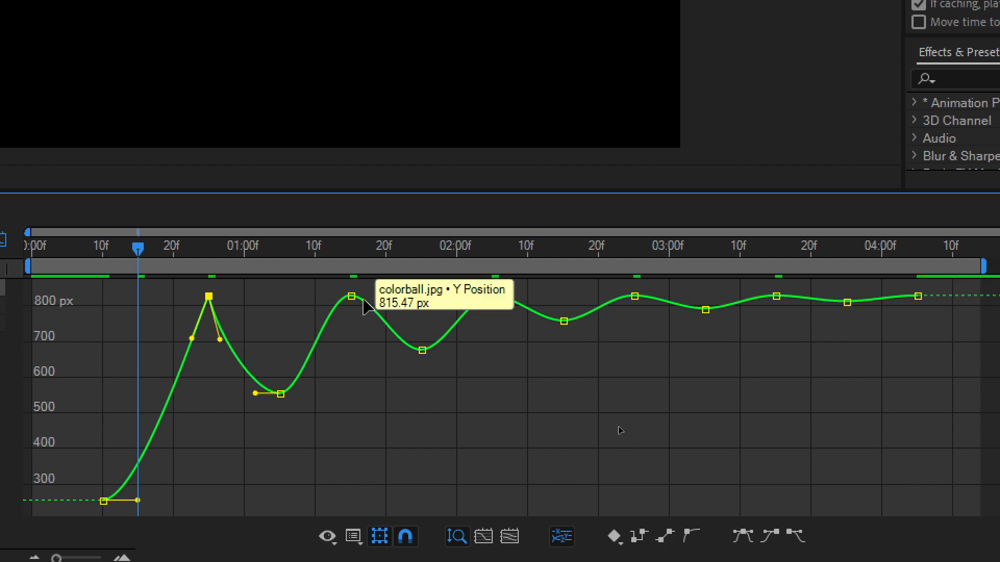
# - Sharpen the Y Position graph peaks at 0:00:01:15 and 0:00:02:05 by angling both handles of each keyframe downward
pyautogui.click(350, 296)
pyautogui.moveTo(326, 297); pyautogui.dragTo(337, 327)
pyautogui.moveTo(373, 297); pyautogui.dragTo(363, 332)
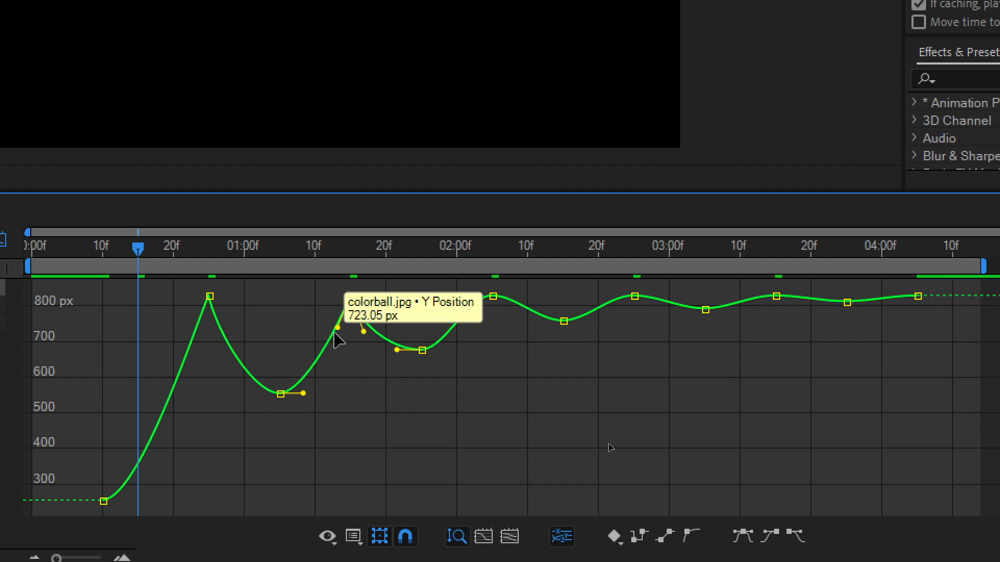
pyautogui.click(491, 297)
pyautogui.moveTo(471, 296); pyautogui.dragTo(479, 330)
pyautogui.moveTo(515, 296); pyautogui.dragTo(508, 324)
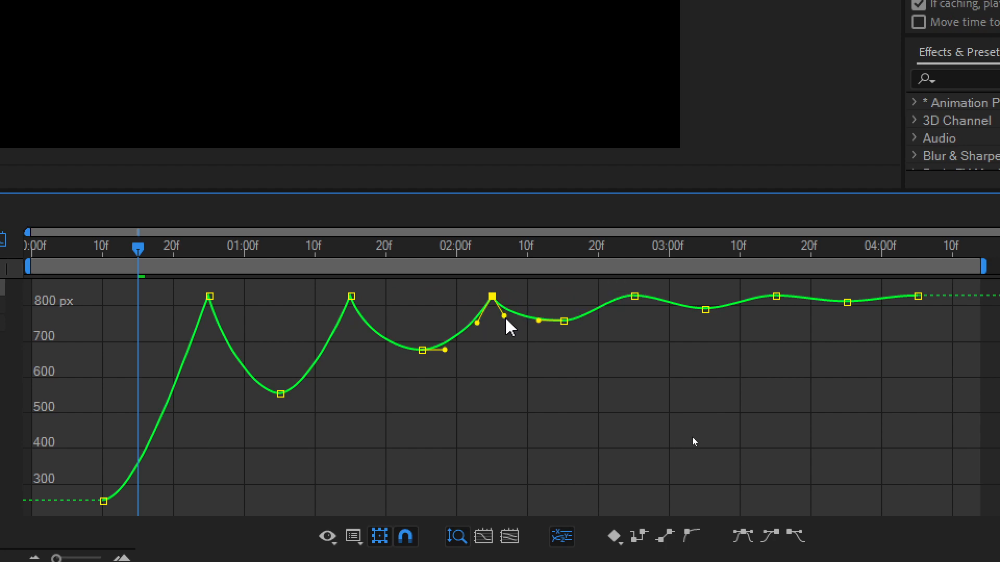
# - Sharpen the Y Position peak at 0:00:02:25 with downward-angled handles and scrub to 0:00:03:04 to check the bounces
pyautogui.click(634, 296)
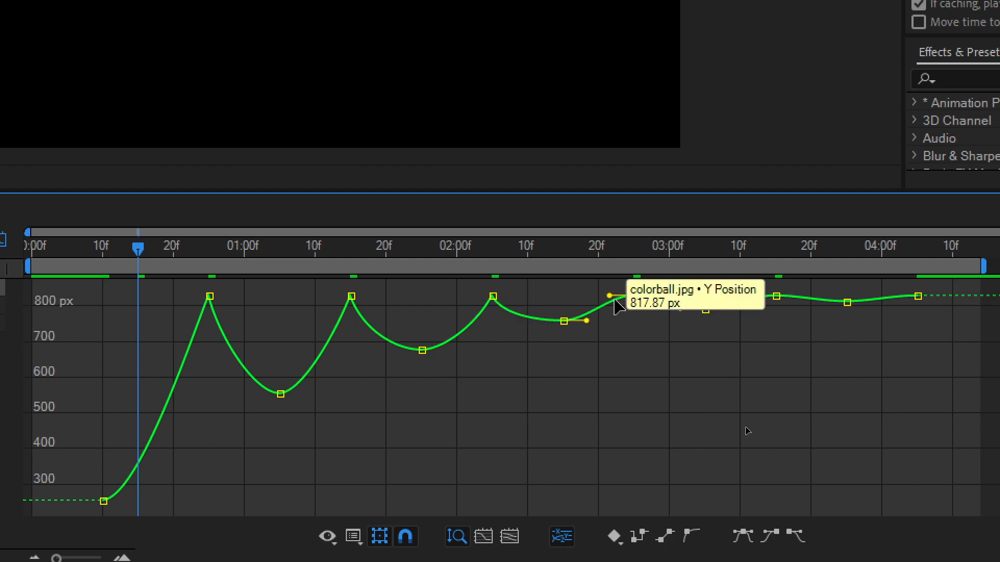
pyautogui.moveTo(610, 296); pyautogui.dragTo(648, 307)
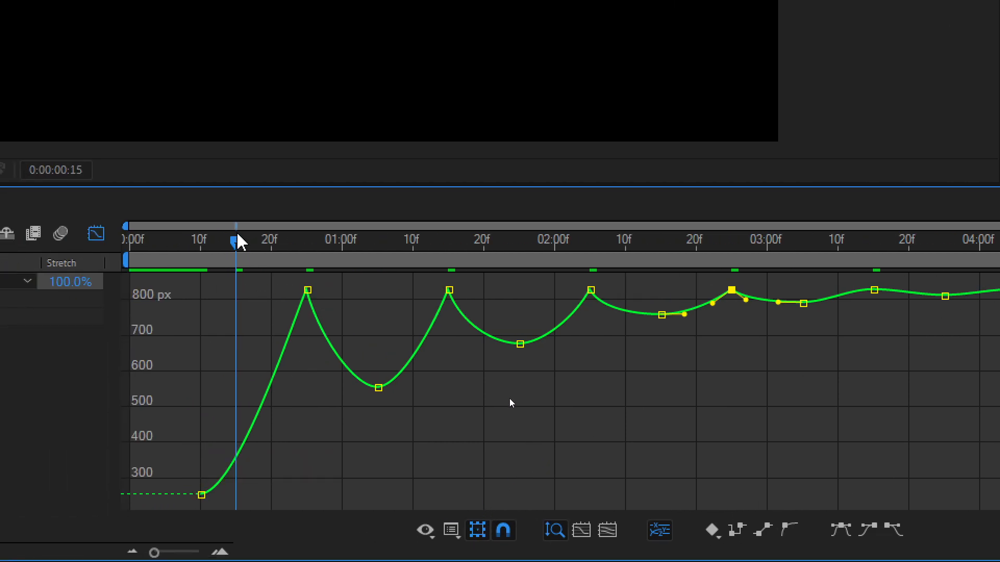
pyautogui.moveTo(237, 249); pyautogui.dragTo(799, 273)
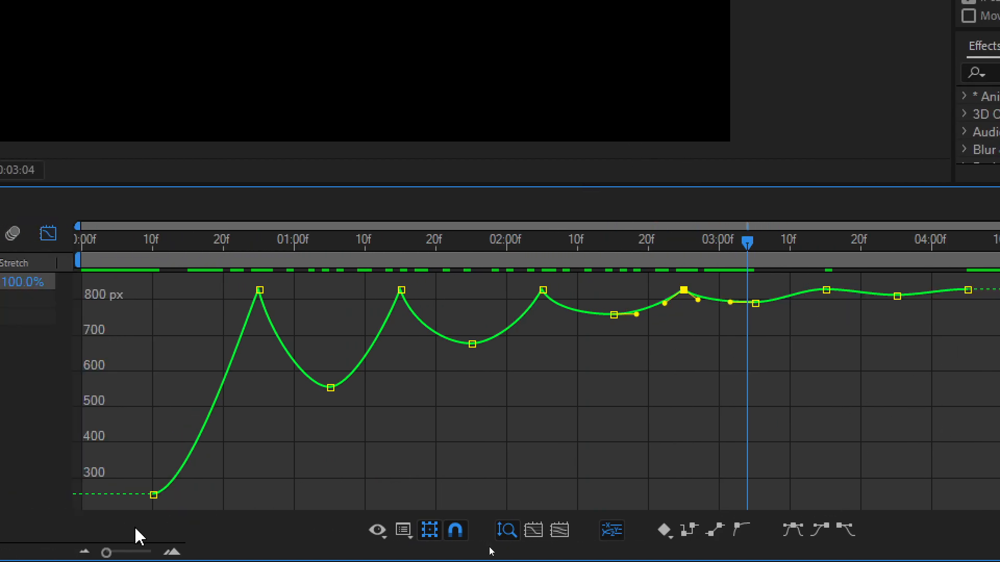
# - Angle both handles of the Y Position keyframe at 0:00:03:15 downward to turn its rounded peak into a sharp one
pyautogui.click(172, 553)
pyautogui.click(172, 553)
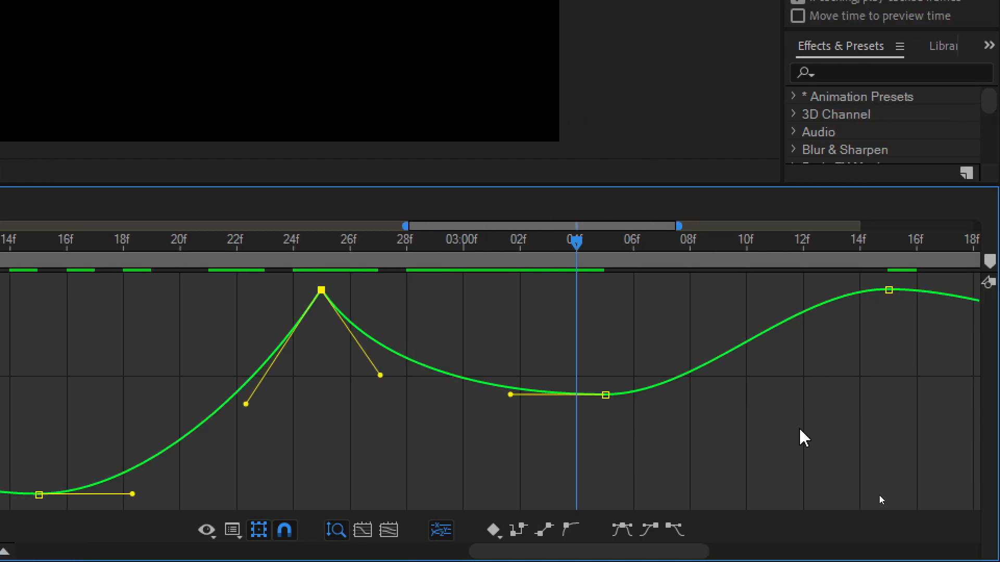
pyautogui.moveTo(789, 378)
pyautogui.moveTo(770, 413); pyautogui.dragTo(584, 453)
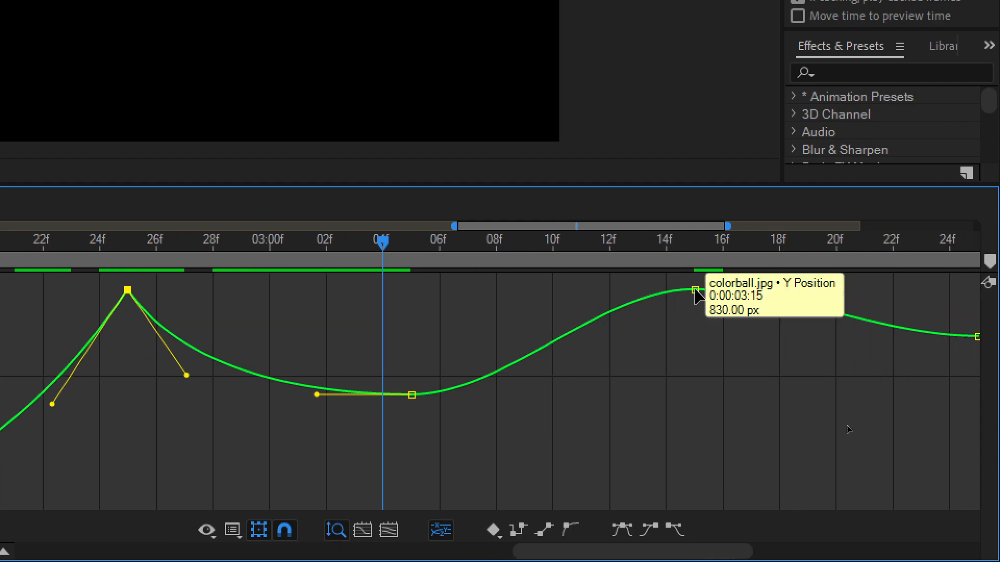
pyautogui.click(695, 290)
pyautogui.moveTo(599, 290); pyautogui.dragTo(617, 355)
pyautogui.moveTo(717, 415); pyautogui.dragTo(276, 452)
pyautogui.moveTo(356, 290); pyautogui.dragTo(332, 334)
# - Angle the incoming handle of the last Y Position keyframe at 0:00:04:05 downward so the curve arrives sharply
pyautogui.click(829, 290)
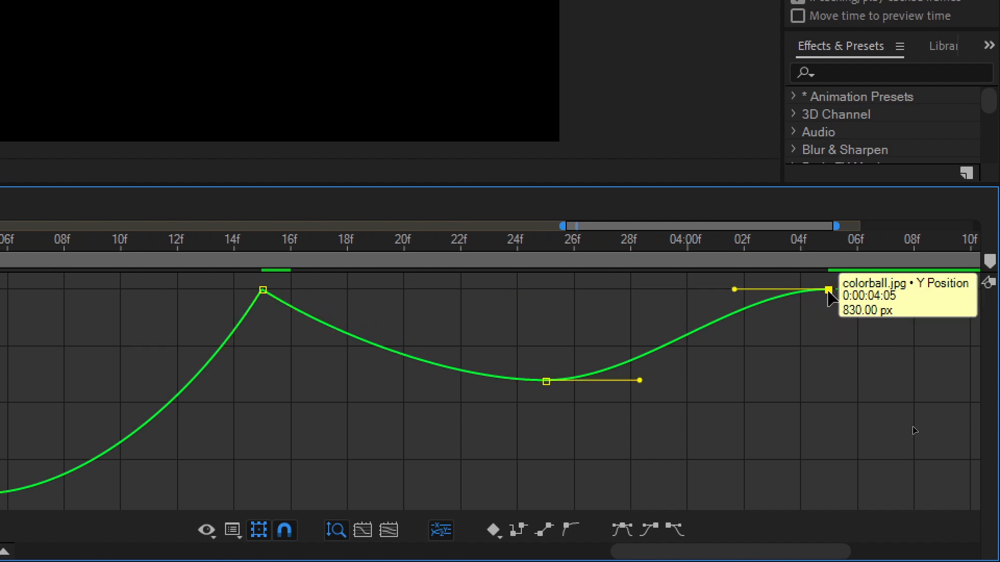
pyautogui.moveTo(736, 290); pyautogui.dragTo(748, 353)
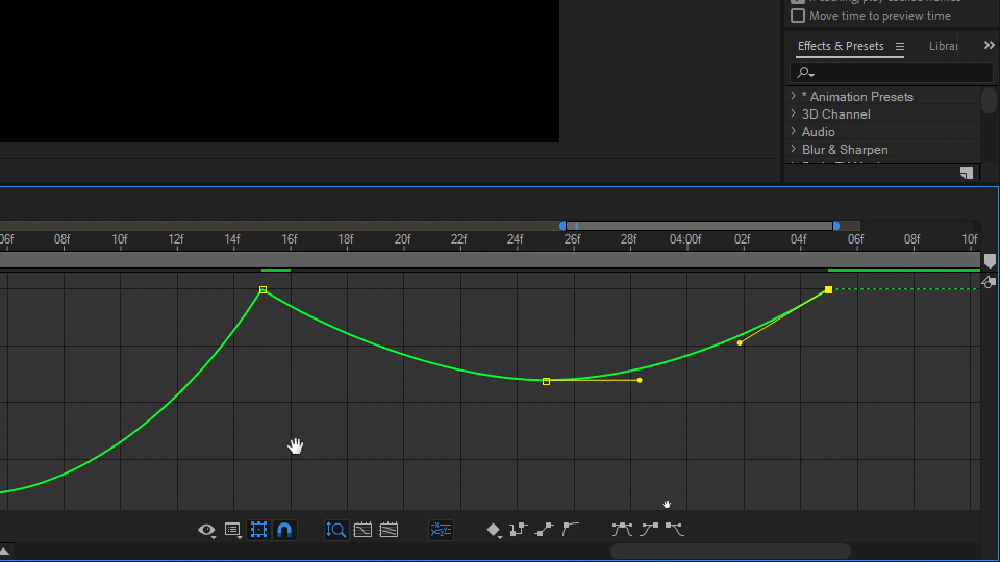
pyautogui.moveTo(292, 447); pyautogui.dragTo(683, 424)
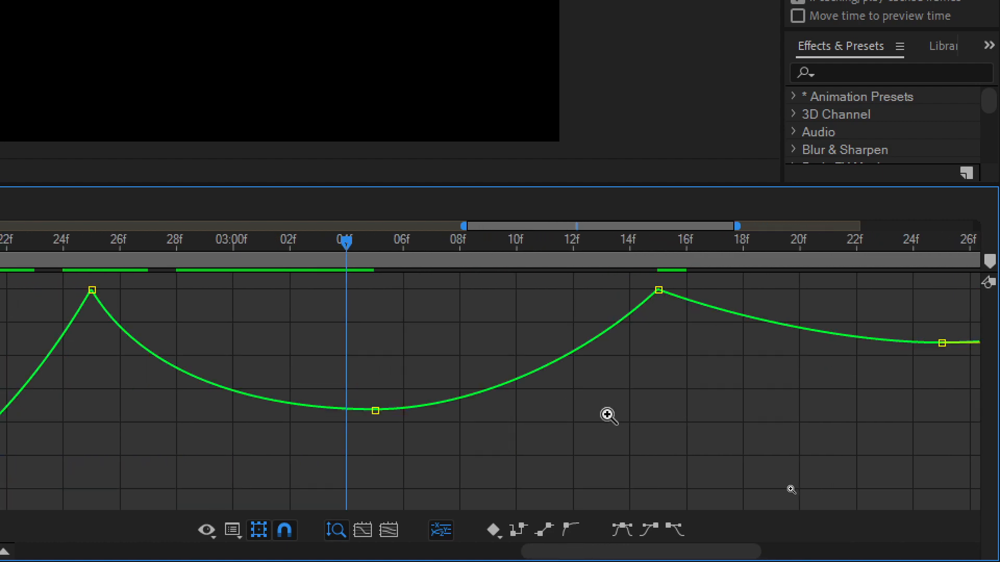
# - Preview the full bounce animation and scrub back to 0:00:01:01 to check the reshaped Y Position curve
pyautogui.keyDown('alt'); pyautogui.click(523, 425); pyautogui.keyUp('alt')
pyautogui.keyDown('alt'); pyautogui.click(508, 429); pyautogui.keyUp('alt')
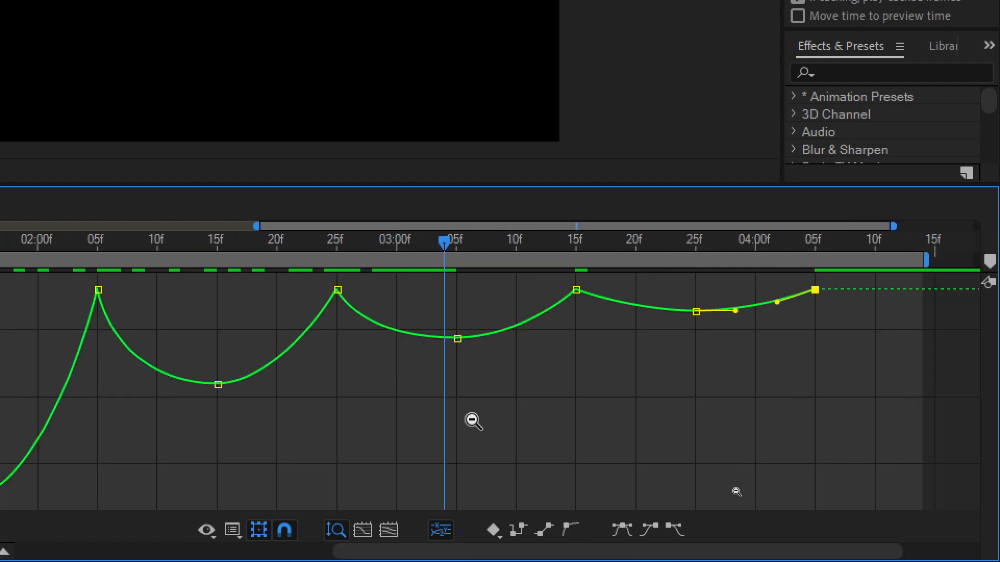
pyautogui.keyDown('alt'); pyautogui.click(469, 420); pyautogui.keyUp('alt')
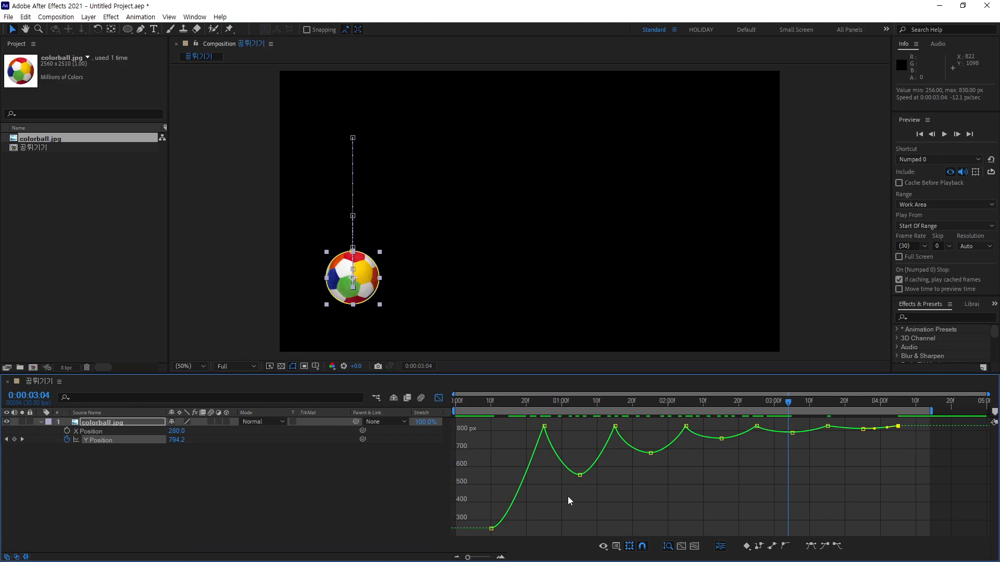
pyautogui.press('space')
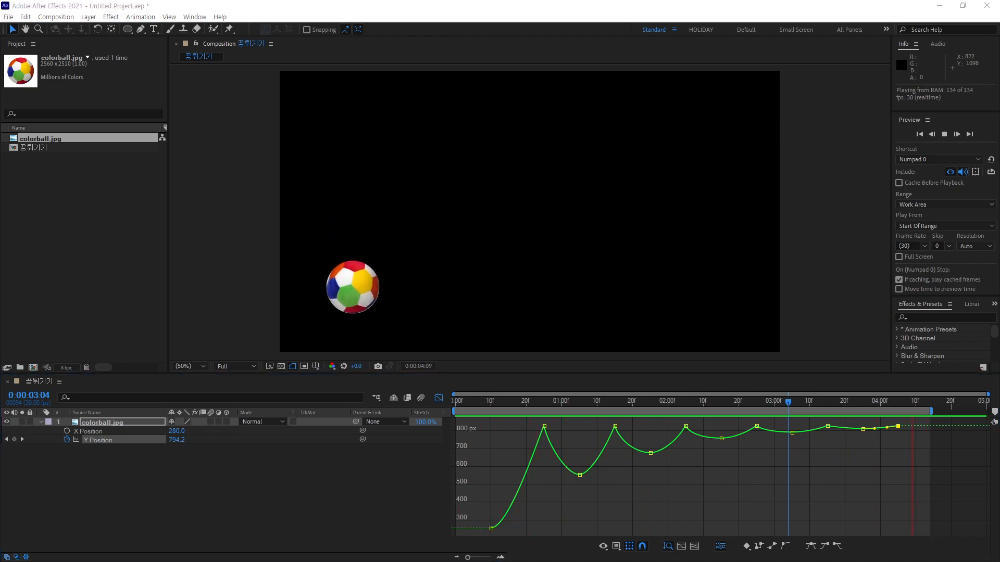
pyautogui.moveTo(788, 412); pyautogui.dragTo(566, 453)
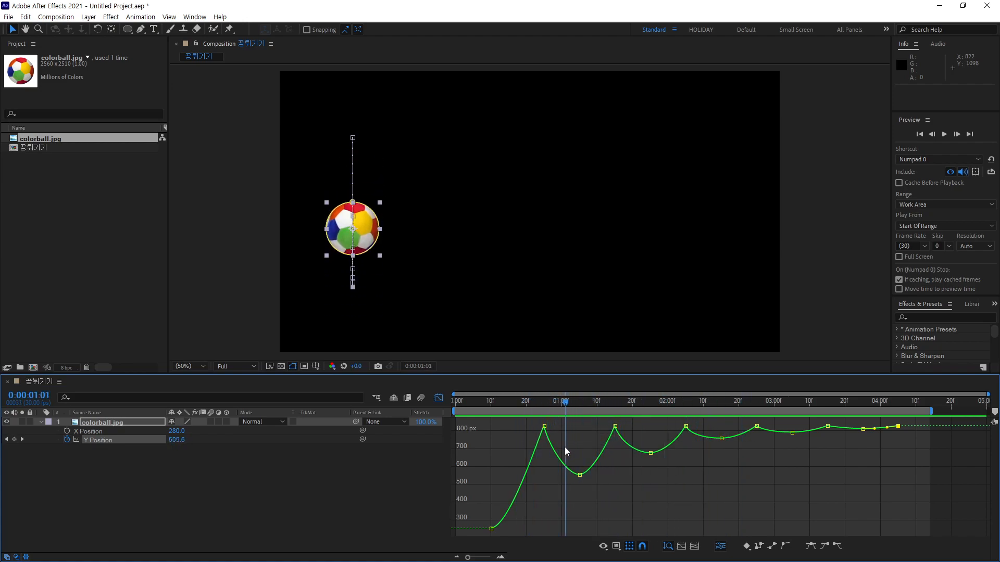
# - Select the Y Position keyframes from 0:00:01:15 onward and compress their timing so the last one falls at about 0:00:03:19
pyautogui.moveTo(926, 475); pyautogui.dragTo(607, 425)
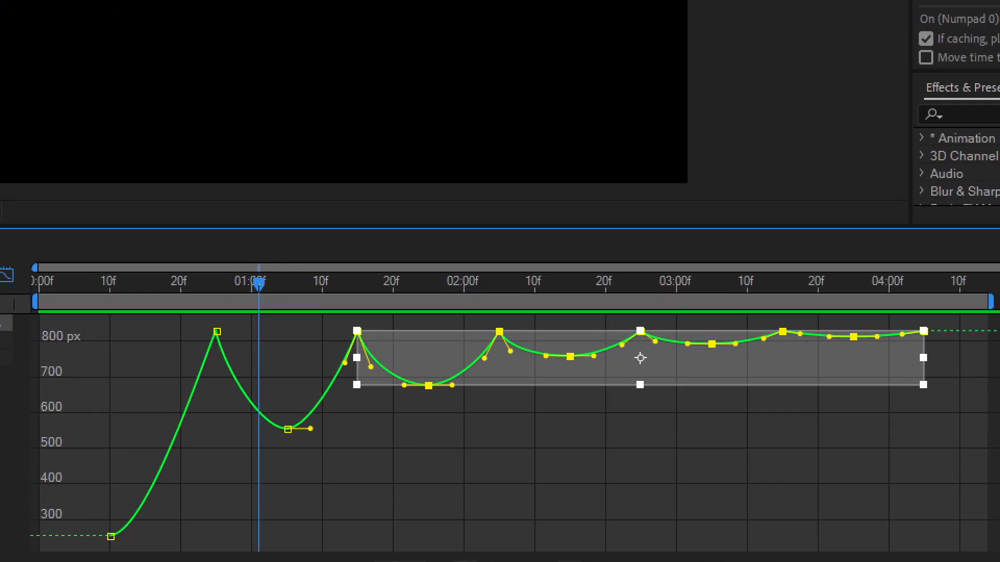
pyautogui.moveTo(947, 426)
pyautogui.mouseDown()
pyautogui.moveTo(442, 375)
pyautogui.moveTo(330, 313)
pyautogui.moveTo(347, 312)
pyautogui.mouseUp()
pyautogui.moveTo(209, 329); pyautogui.dragTo(176, 360)
pyautogui.moveTo(182, 314); pyautogui.dragTo(228, 381)
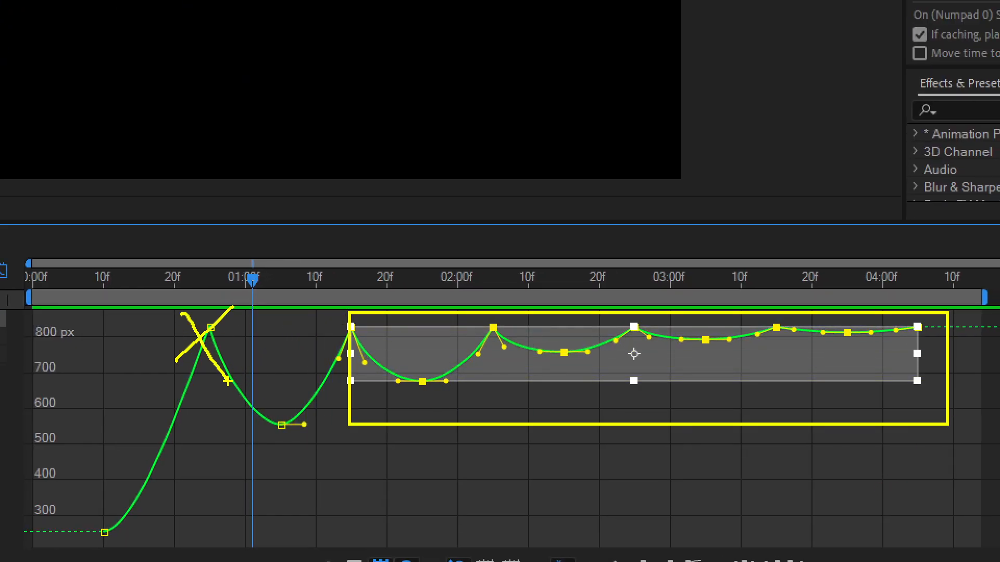
pyautogui.moveTo(301, 404); pyautogui.dragTo(253, 472)
pyautogui.moveTo(272, 393); pyautogui.dragTo(281, 441)
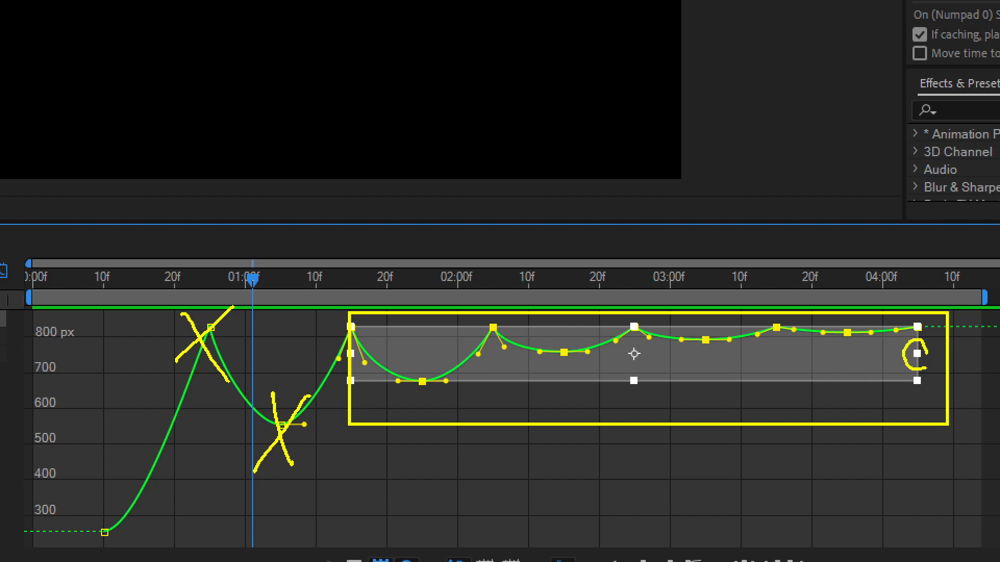
pyautogui.moveTo(887, 354); pyautogui.dragTo(896, 353)
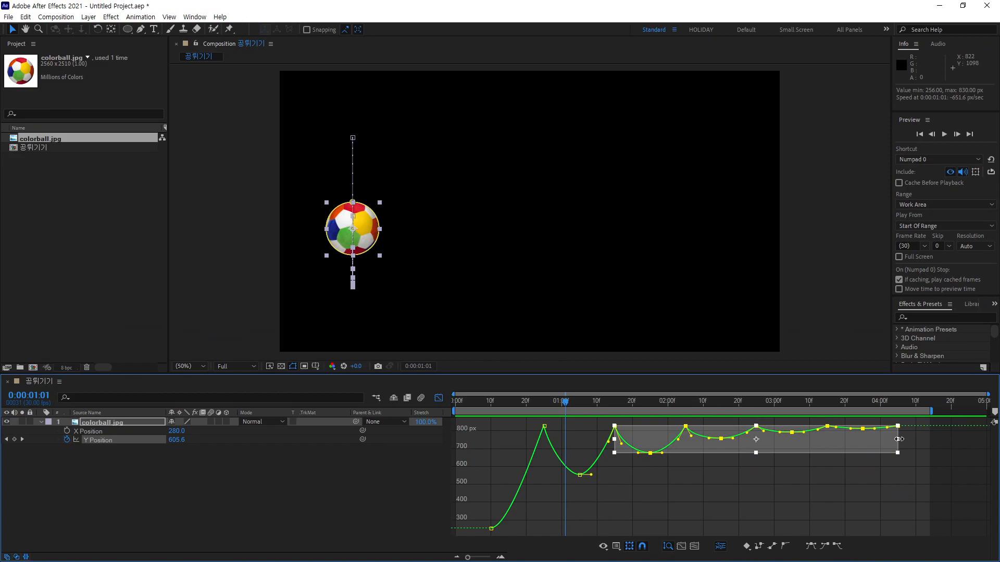
pyautogui.moveTo(898, 439); pyautogui.dragTo(843, 447)
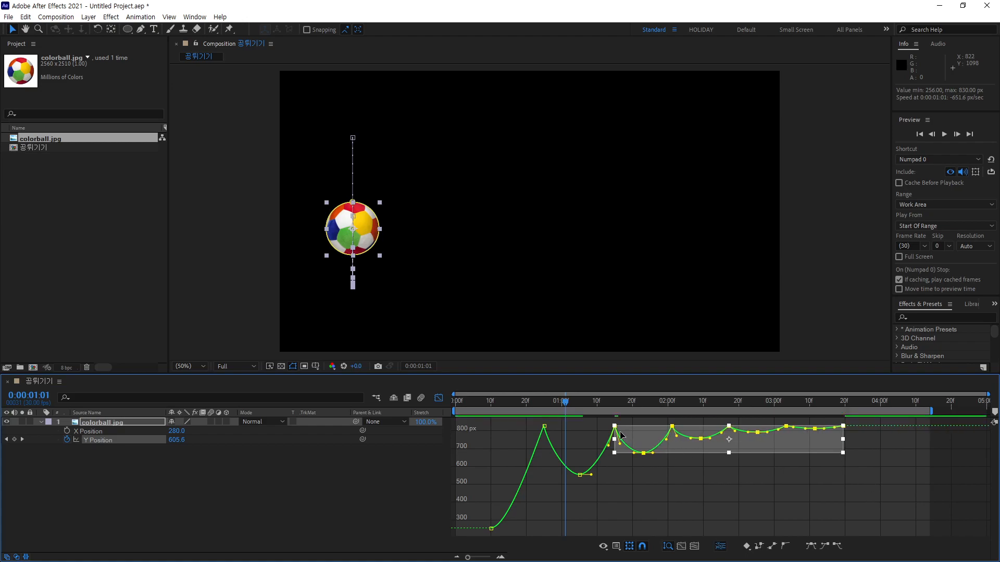
# - Compress progressively smaller groups of the later Y Position keyframes so each bounce gets shorter, with the last keyframe near 0:00:02:26
pyautogui.moveTo(879, 485); pyautogui.dragTo(666, 420)
pyautogui.moveTo(843, 436); pyautogui.dragTo(710, 426)
pyautogui.moveTo(801, 430); pyautogui.dragTo(759, 430)
pyautogui.click(765, 464)
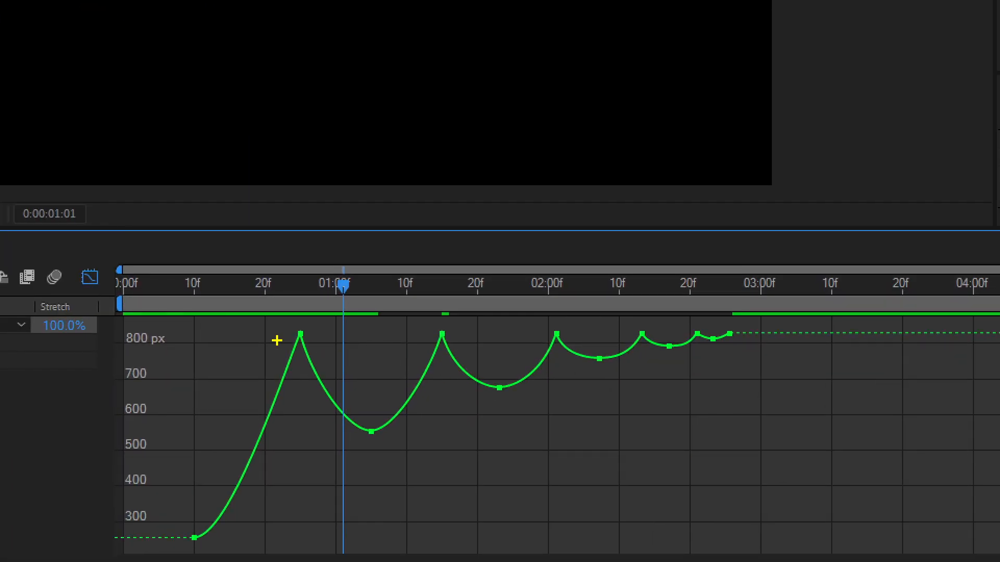
pyautogui.moveTo(434, 333); pyautogui.dragTo(443, 338)
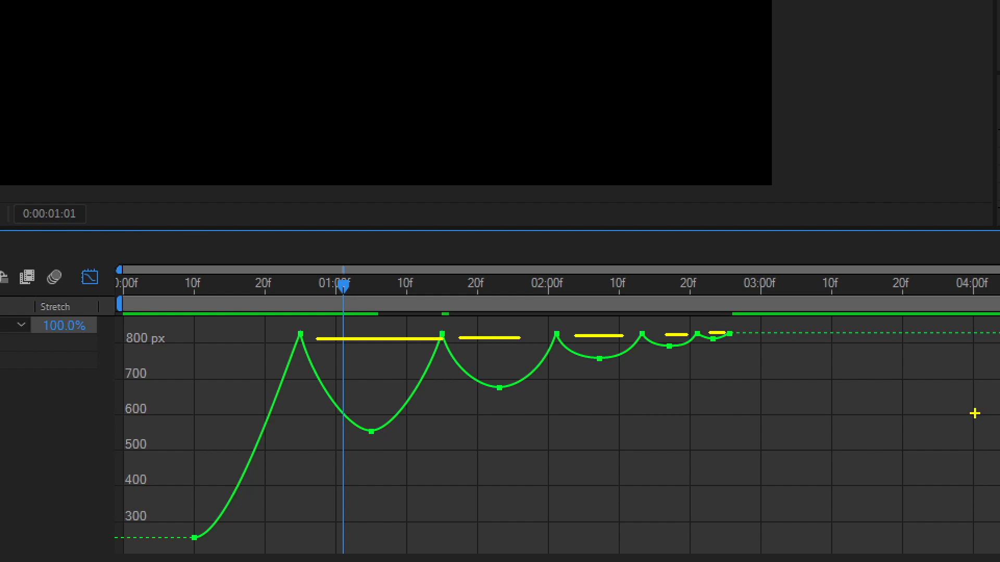
pyautogui.press('Escape')
# - Preview the retimed bounces and scrub to 0:00:02:13 to check the ball's vertical motion
pyautogui.press('space')
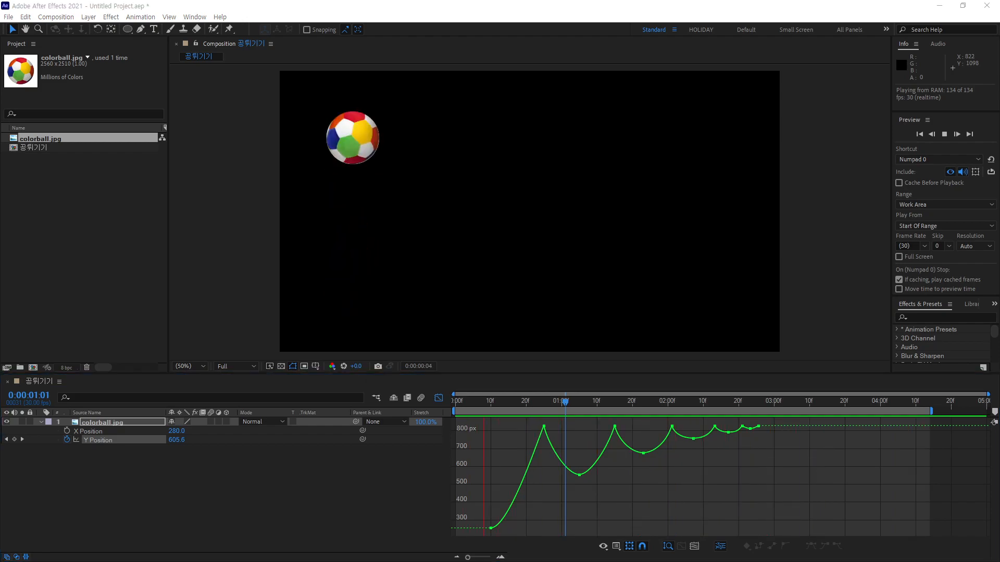
pyautogui.moveTo(569, 408); pyautogui.dragTo(730, 406)
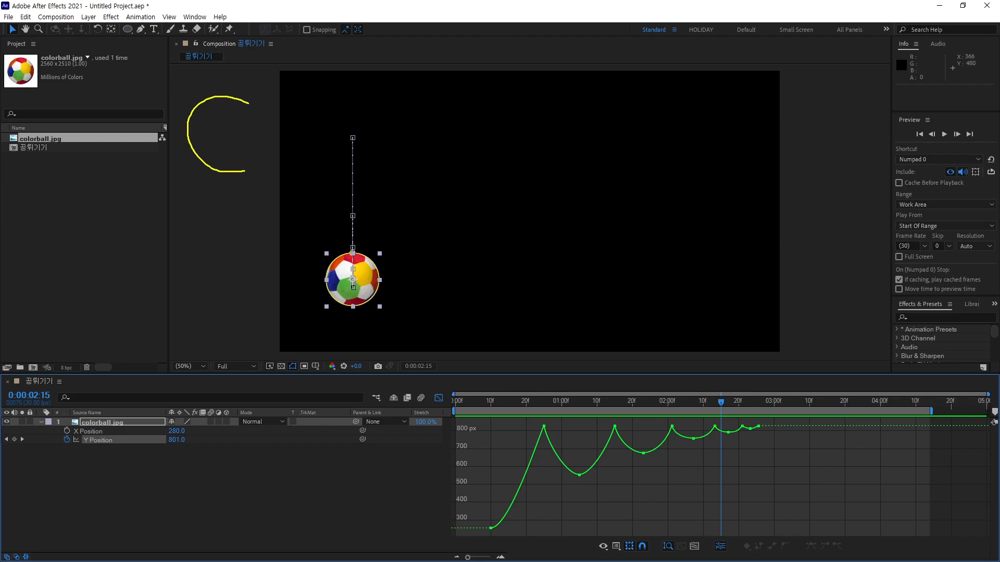
pyautogui.moveTo(258, 130)
pyautogui.mouseDown()
pyautogui.moveTo(337, 167)
pyautogui.moveTo(391, 274)
pyautogui.mouseUp()
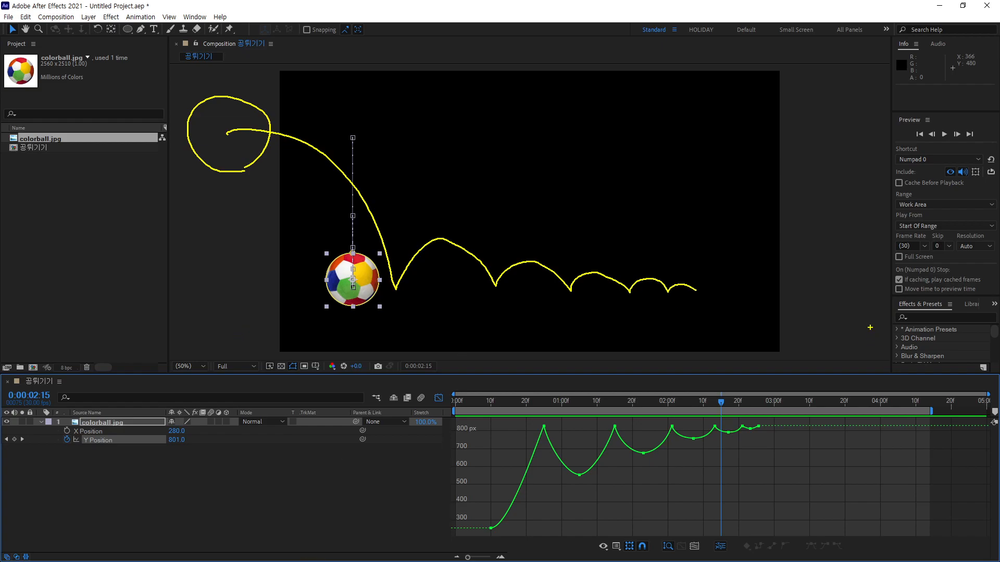
pyautogui.press('Escape')
pyautogui.moveTo(722, 405); pyautogui.dragTo(713, 405)
pyautogui.hotkey('ctrl', '1')
pyautogui.click(123, 490)
pyautogui.moveTo(102, 382); pyautogui.dragTo(134, 364)
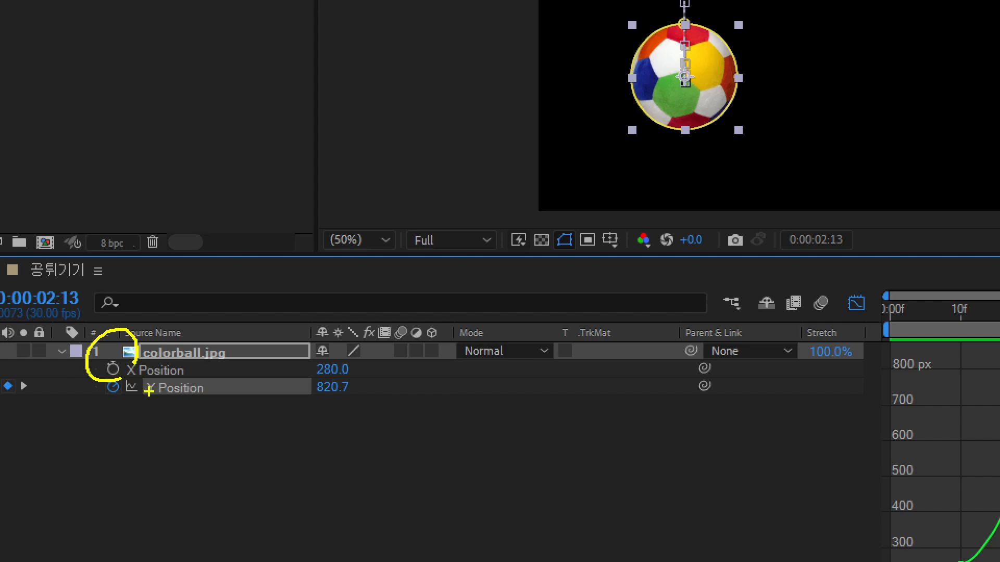
pyautogui.press('Escape')
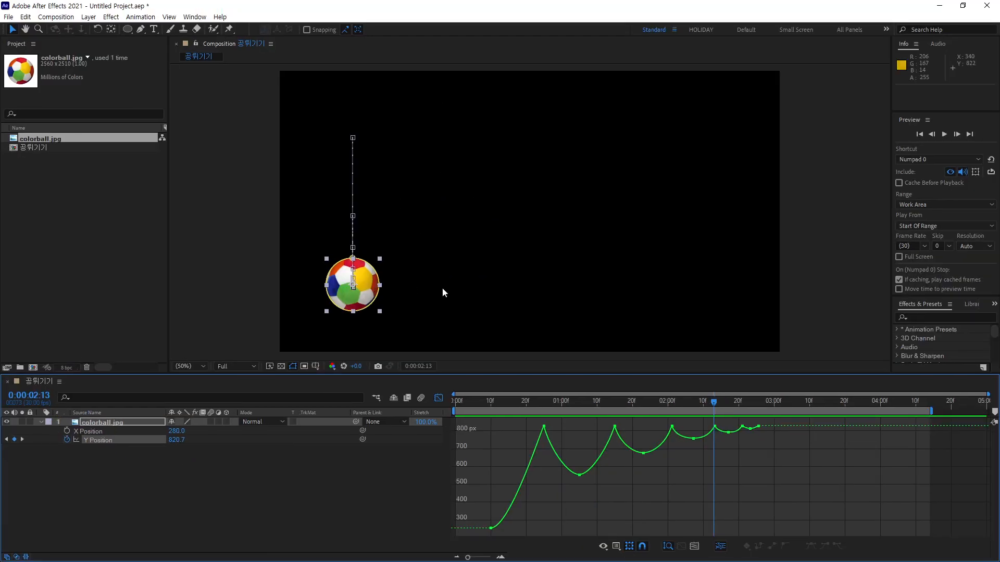
# - At 0:00:00:10, enable X Position keyframing and move the ball horizontally out past the frame's left edge to X -114
pyautogui.moveTo(714, 407); pyautogui.dragTo(492, 431)
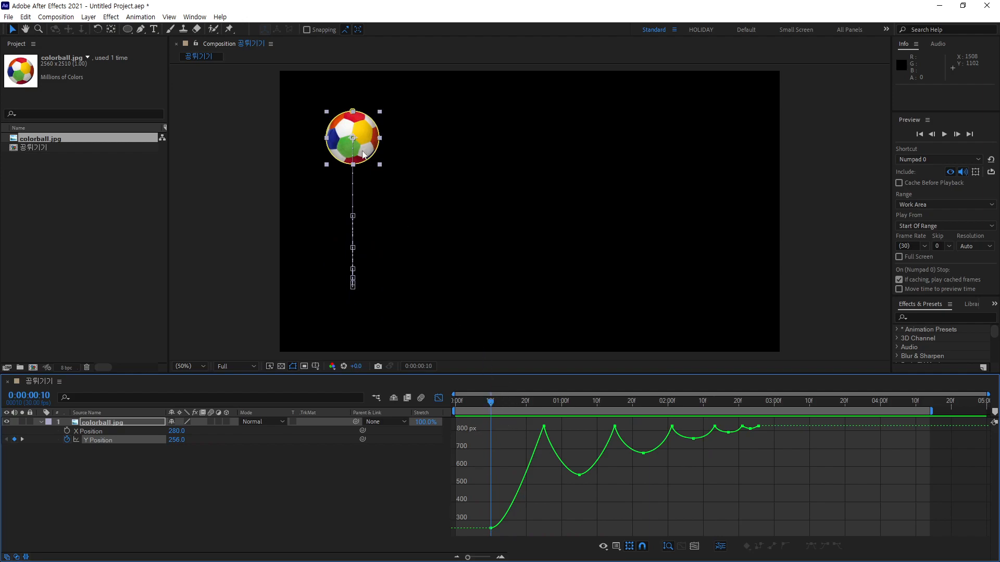
pyautogui.moveTo(366, 146); pyautogui.dragTo(388, 133)
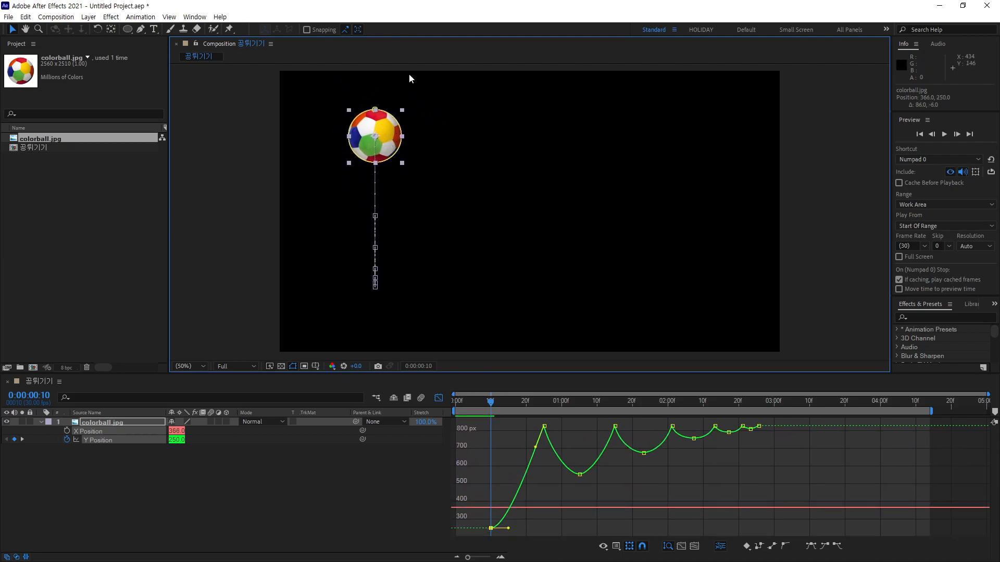
pyautogui.hotkey('ctrl', 'z')
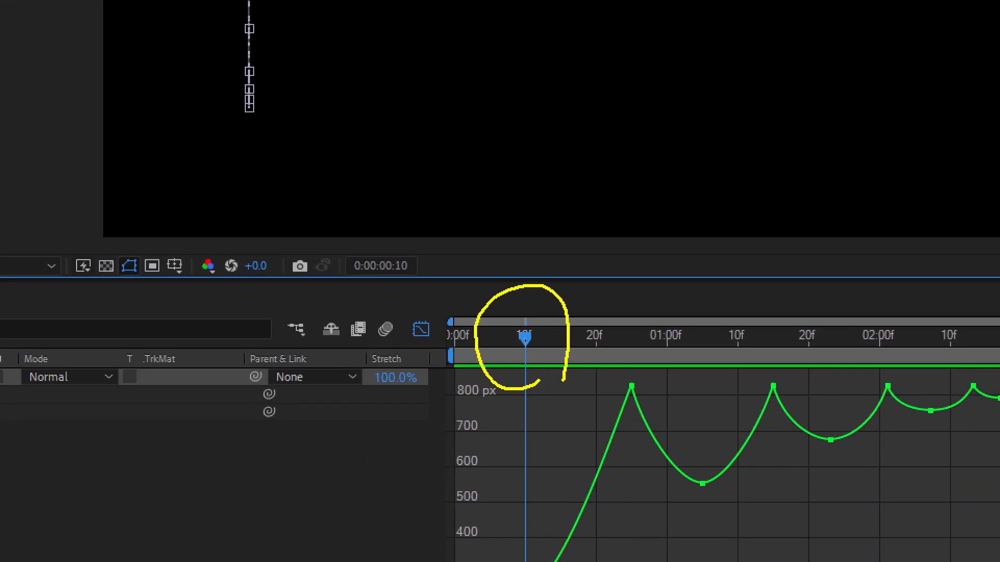
pyautogui.moveTo(371, 284); pyautogui.dragTo(428, 301)
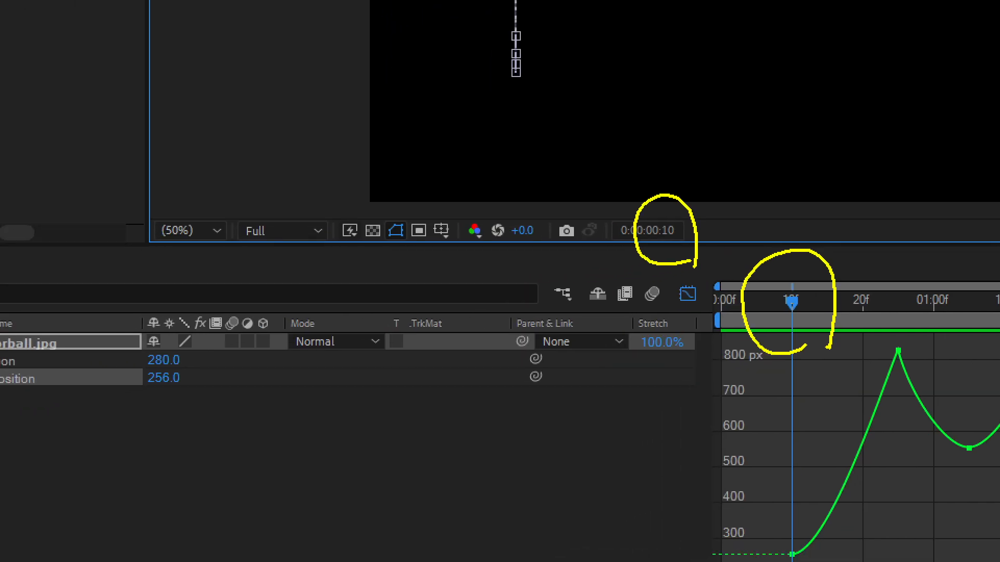
pyautogui.moveTo(98, 337); pyautogui.dragTo(97, 328)
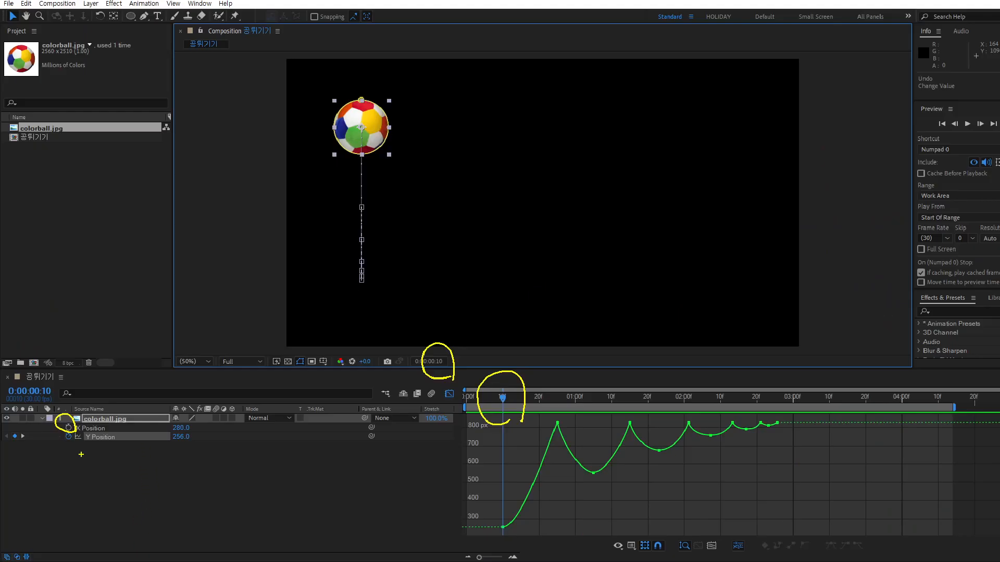
pyautogui.press('Escape')
pyautogui.click(86, 332)
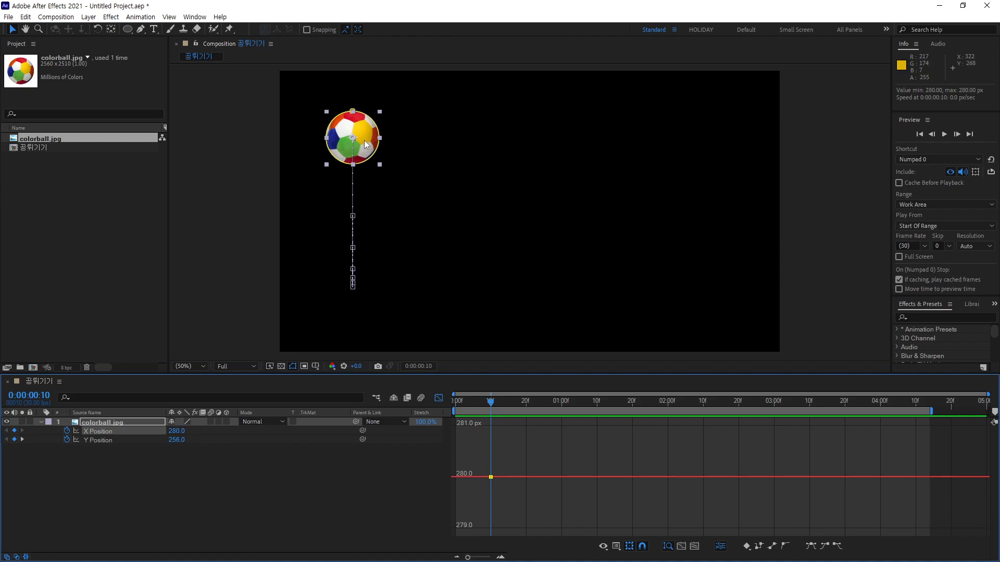
pyautogui.moveTo(364, 140); pyautogui.dragTo(263, 148)
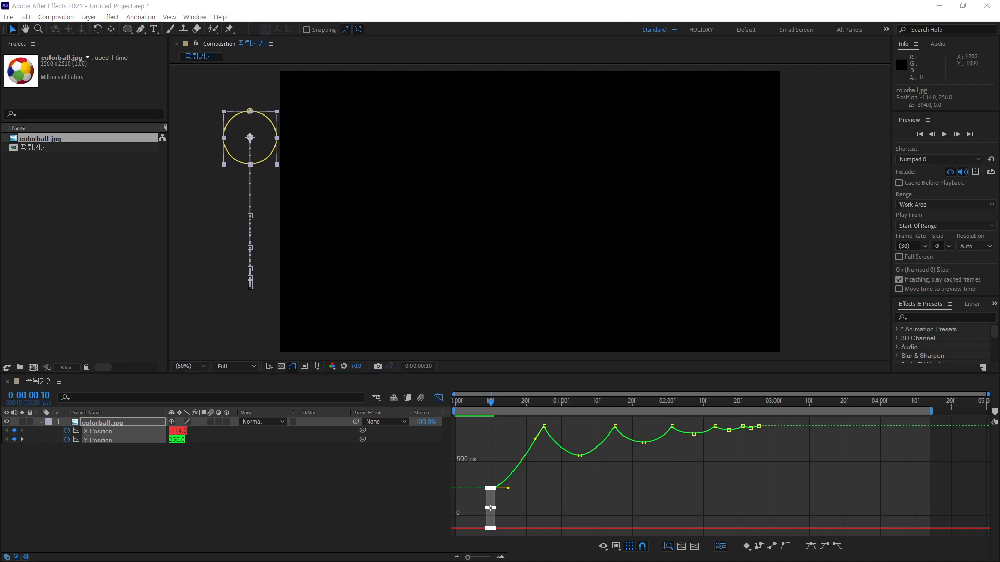
# - Go to 0:00:02:26 and align the last Y Position keyframe with that frame at 830 px
pyautogui.moveTo(495, 404); pyautogui.dragTo(758, 429)
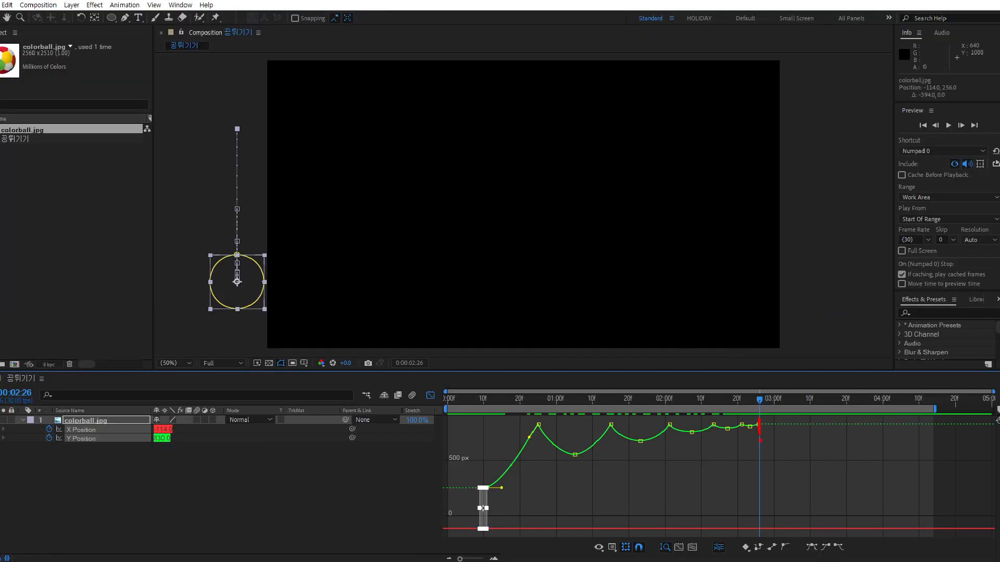
pyautogui.click(761, 430)
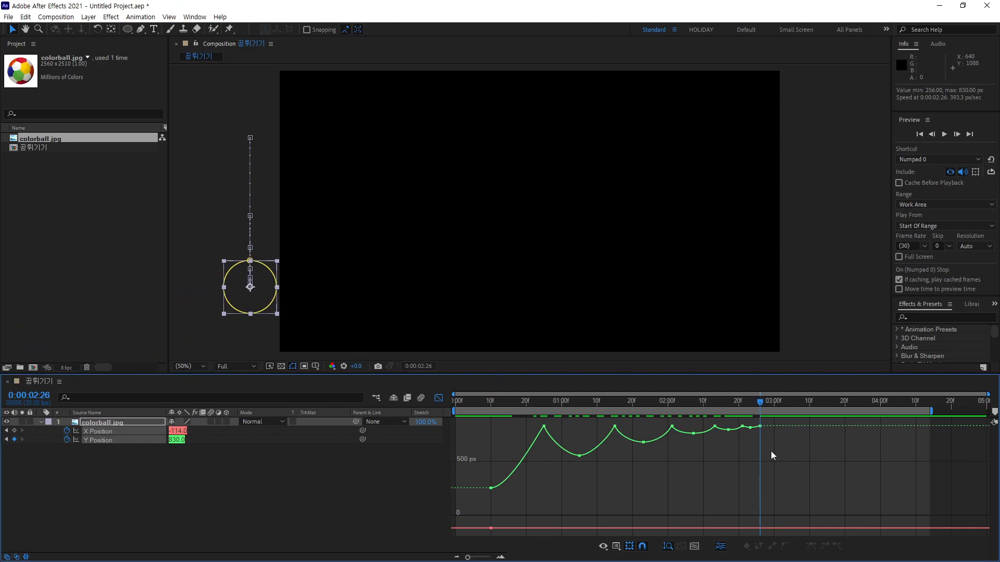
pyautogui.hotkey('ctrl', 'z')
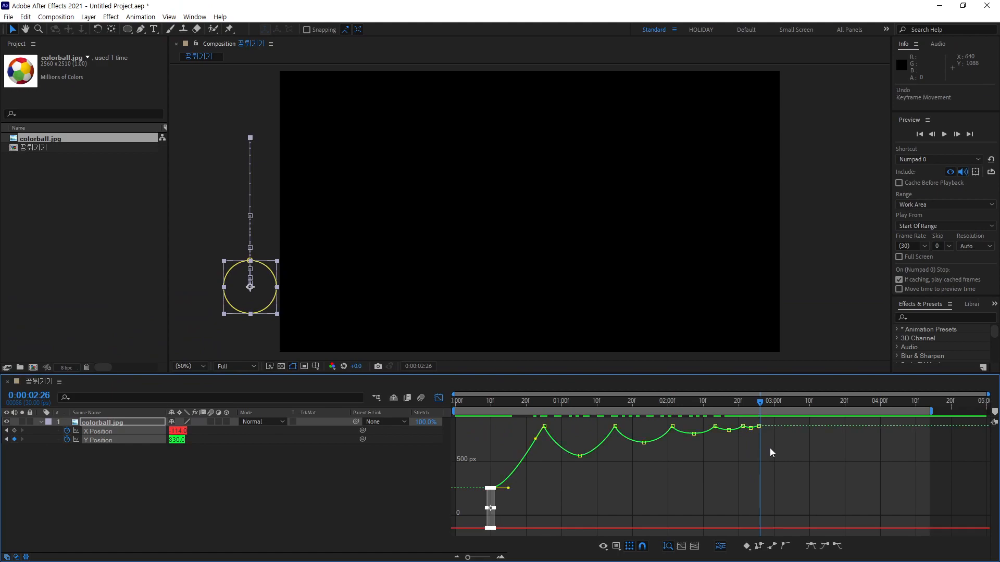
pyautogui.click(768, 439)
pyautogui.moveTo(743, 424); pyautogui.dragTo(762, 434)
pyautogui.click(776, 480)
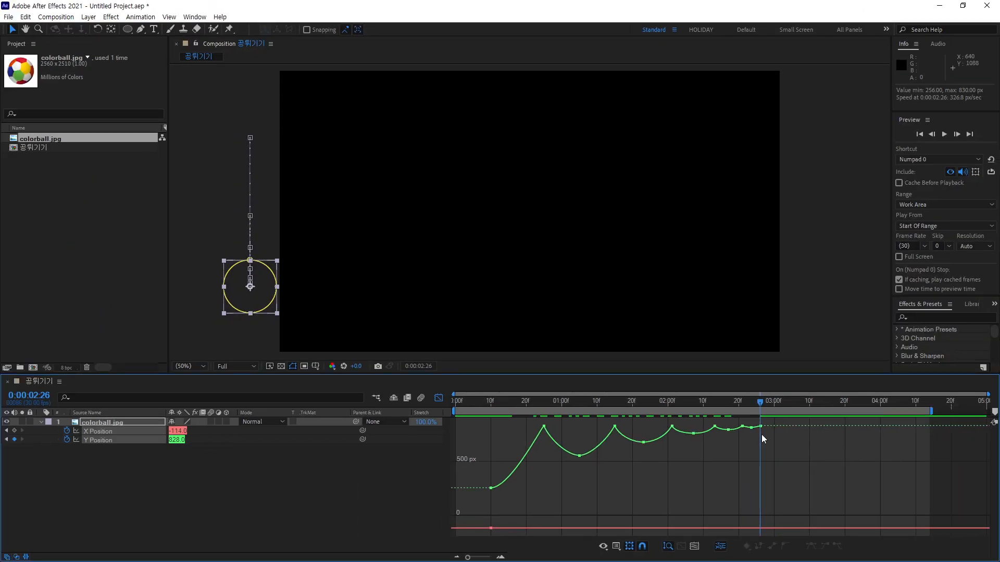
pyautogui.moveTo(746, 373)
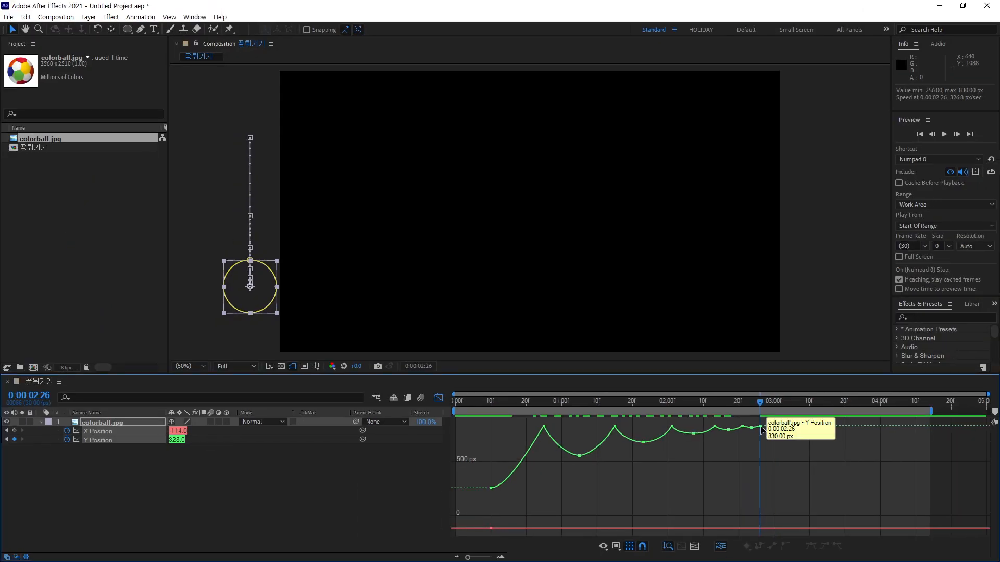
pyautogui.moveTo(761, 426); pyautogui.dragTo(760, 428)
pyautogui.hotkey('ctrl', 'z')
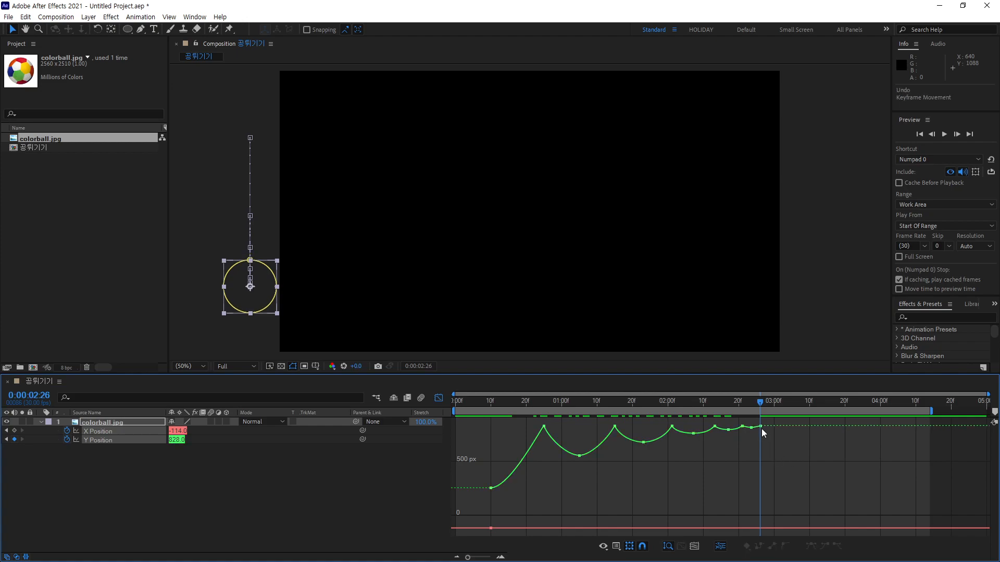
pyautogui.moveTo(761, 428)
pyautogui.moveTo(762, 428); pyautogui.dragTo(760, 427)
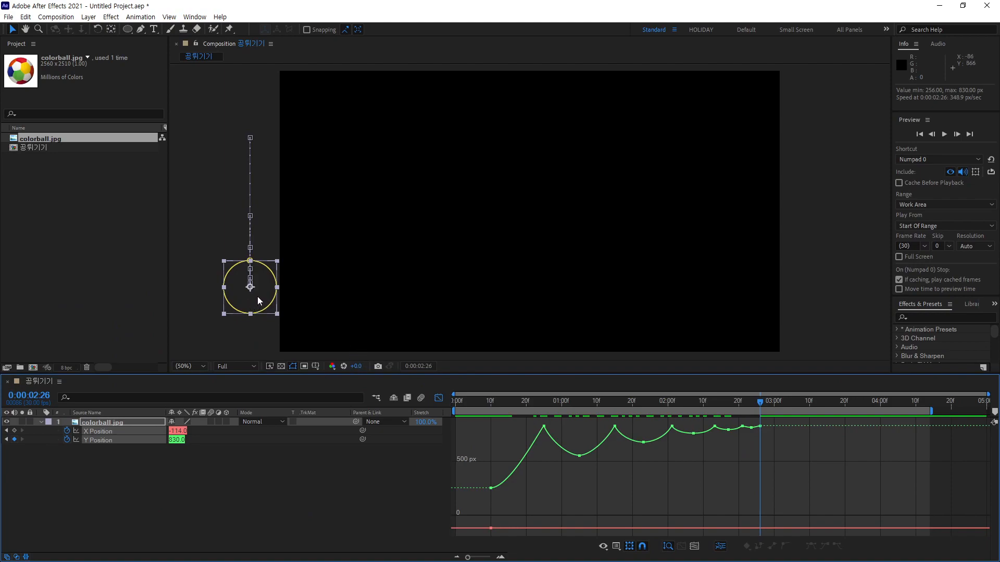
# - At 0:00:02:26, move the ball horizontally across to the right part of the frame, and scrub to 0:00:01:14 to check its path
pyautogui.moveTo(255, 298); pyautogui.dragTo(714, 313)
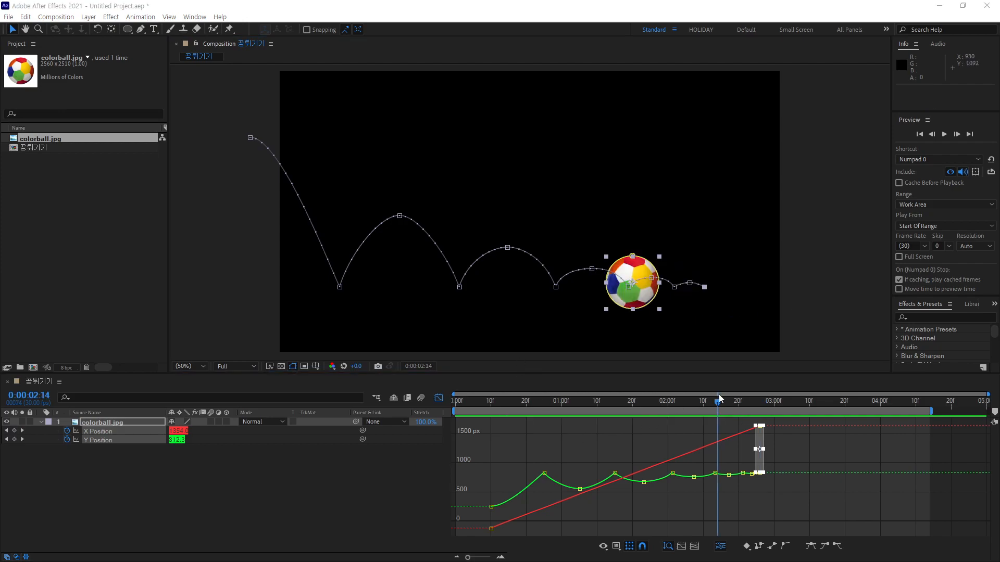
pyautogui.moveTo(715, 401); pyautogui.dragTo(611, 437)
pyautogui.click(113, 482)
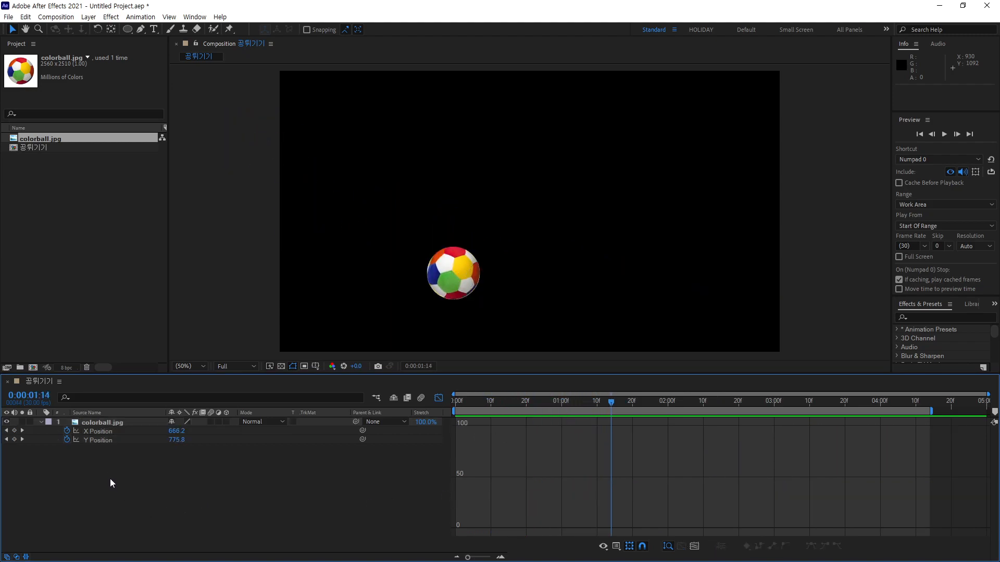
# - Show only the X Position curve in the graph and examine it against the ball's motion path
pyautogui.click(104, 432)
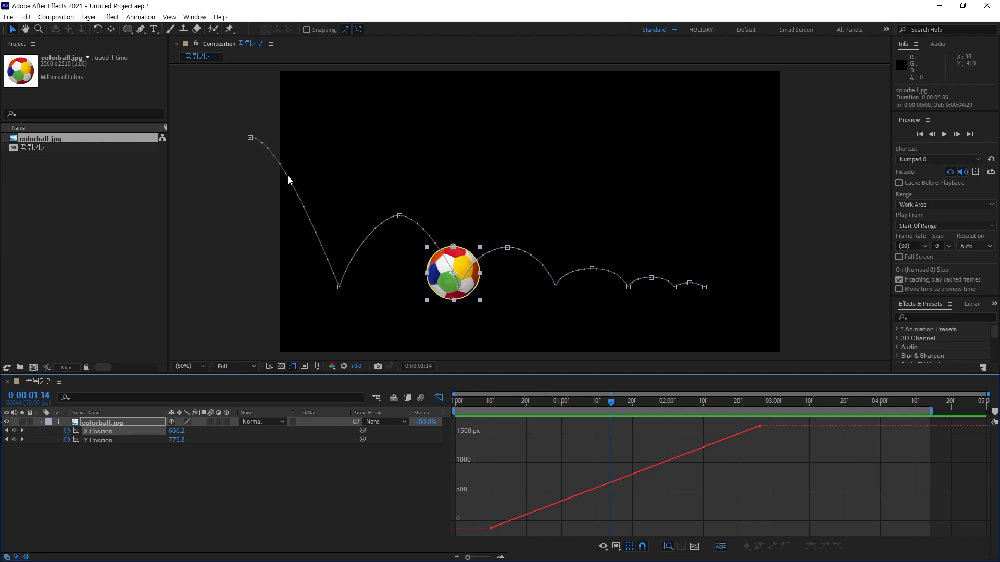
pyautogui.moveTo(264, 137)
pyautogui.mouseDown()
pyautogui.moveTo(362, 153)
pyautogui.moveTo(426, 209)
pyautogui.moveTo(469, 278)
pyautogui.moveTo(513, 256)
pyautogui.moveTo(547, 264)
pyautogui.moveTo(573, 286)
pyautogui.moveTo(623, 273)
pyautogui.moveTo(653, 290)
pyautogui.moveTo(672, 282)
pyautogui.mouseUp()
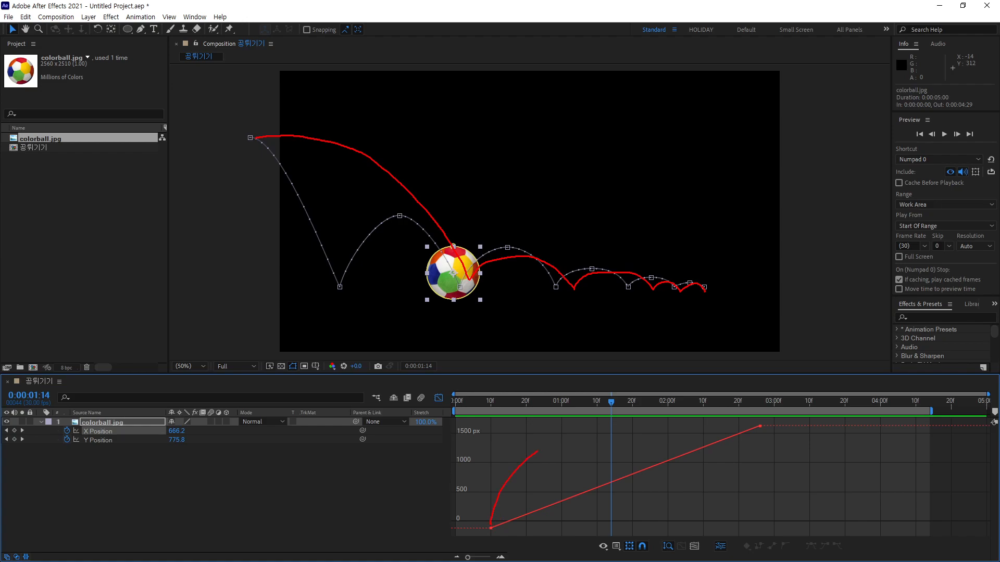
pyautogui.moveTo(642, 418); pyautogui.dragTo(746, 417)
pyautogui.press('Escape')
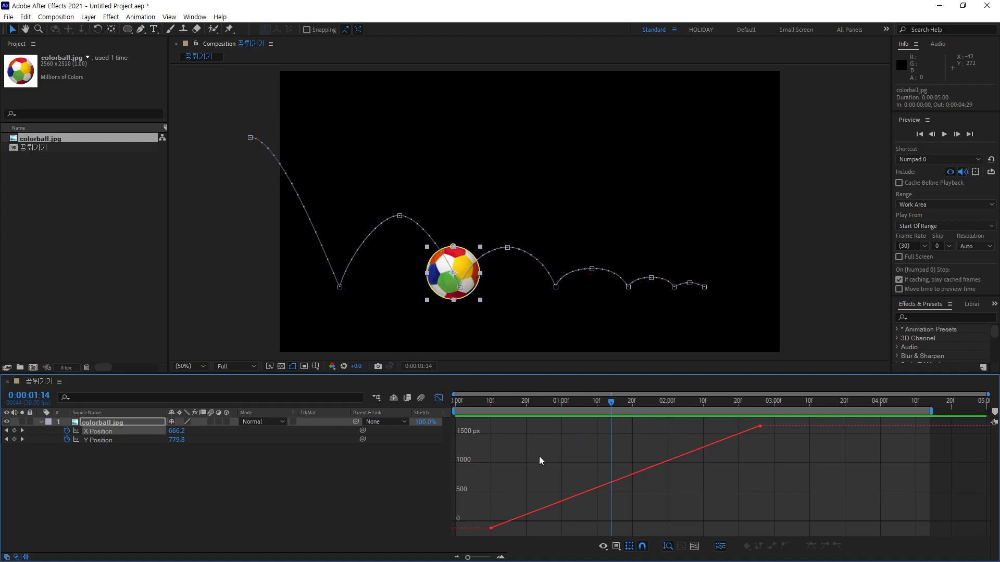
# - Select the X Position property and ease both its first and last keyframes so the curve flattens at each end
pyautogui.click(98, 433)
pyautogui.moveTo(125, 373); pyautogui.dragTo(200, 396)
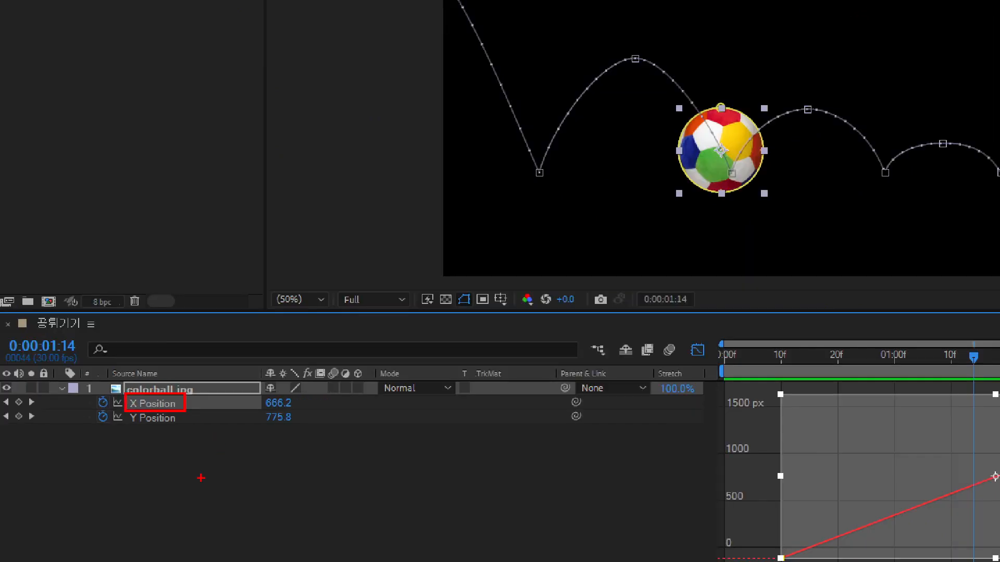
pyautogui.press('Escape')
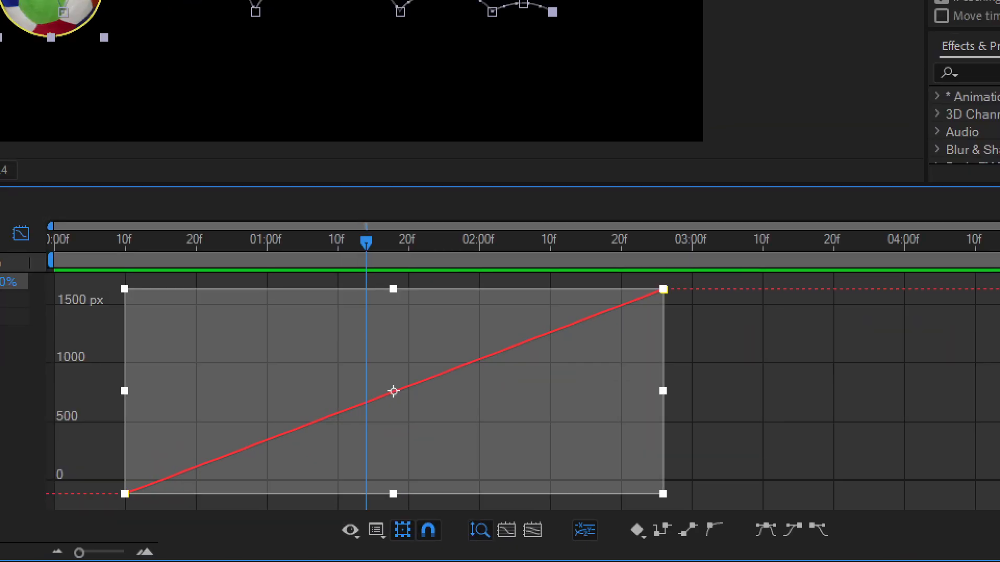
pyautogui.moveTo(834, 541); pyautogui.dragTo(835, 549)
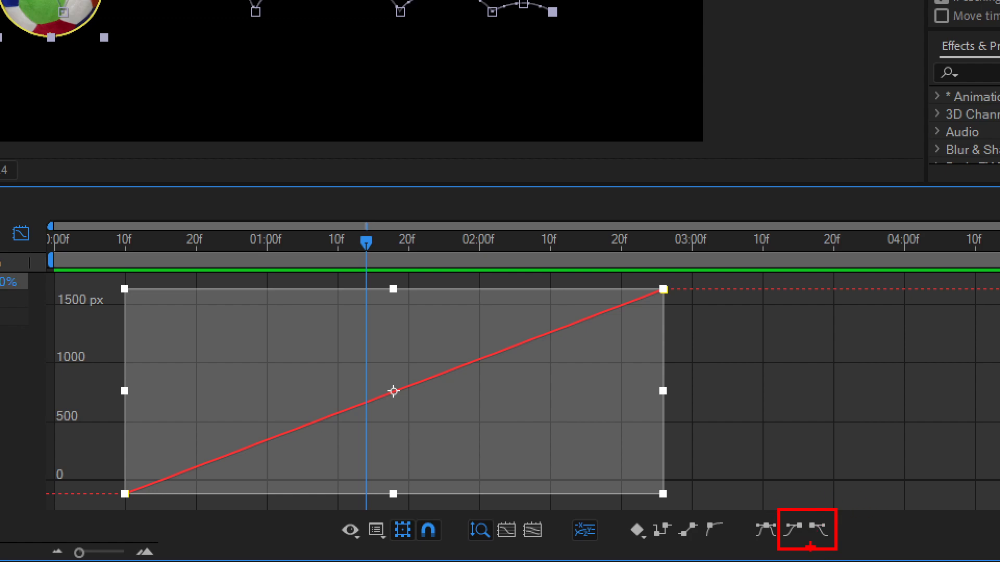
pyautogui.press('Escape')
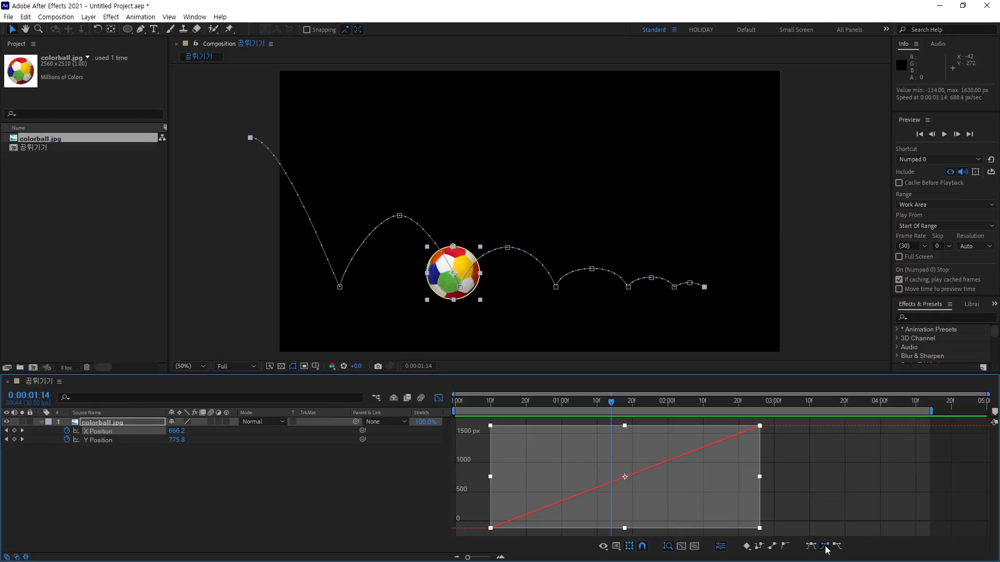
pyautogui.click(826, 546)
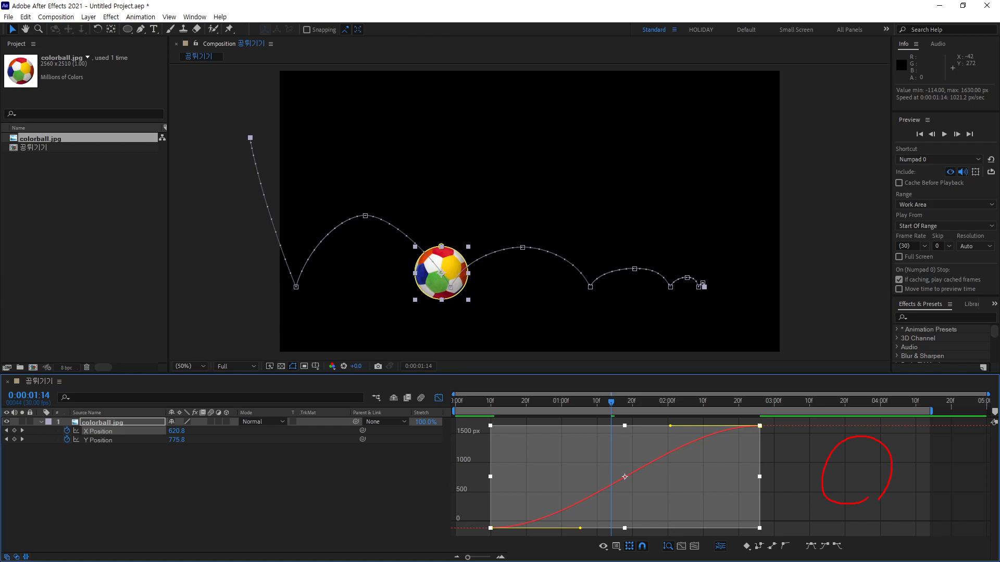
pyautogui.click(854, 499)
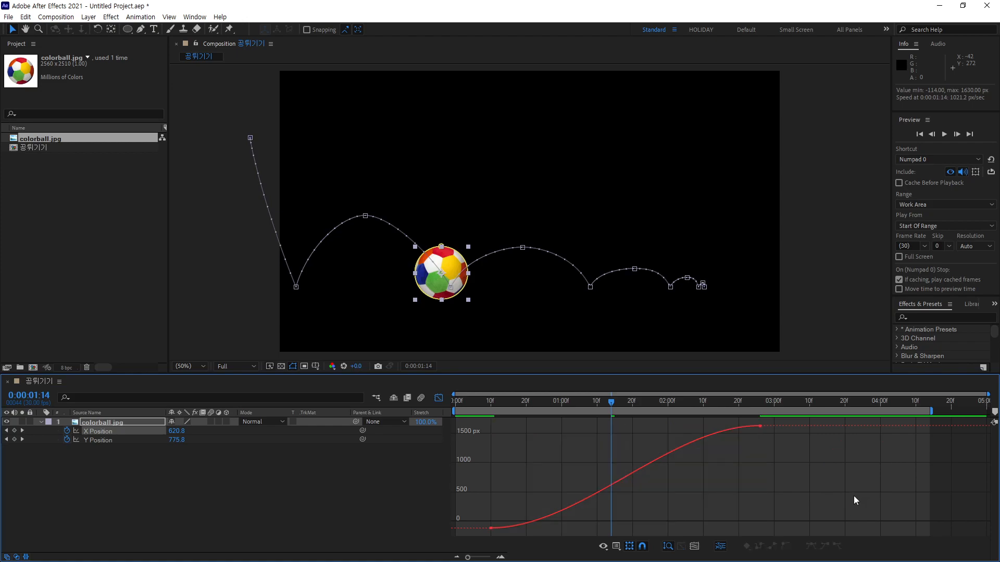
# - Steepen the start of the X Position curve by raising the outgoing handle of its first keyframe at 0:00:00:10
pyautogui.moveTo(491, 528)
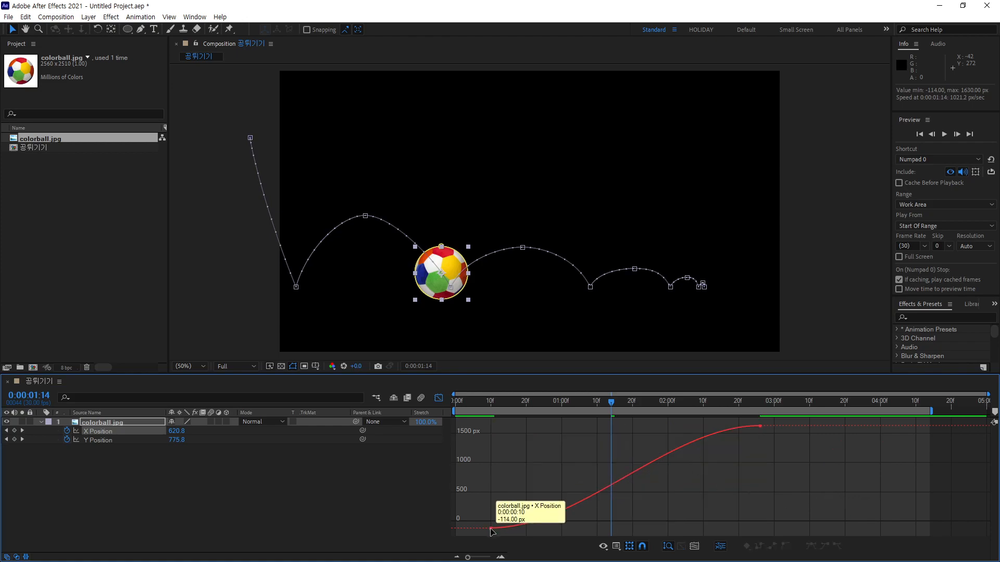
pyautogui.click(490, 528)
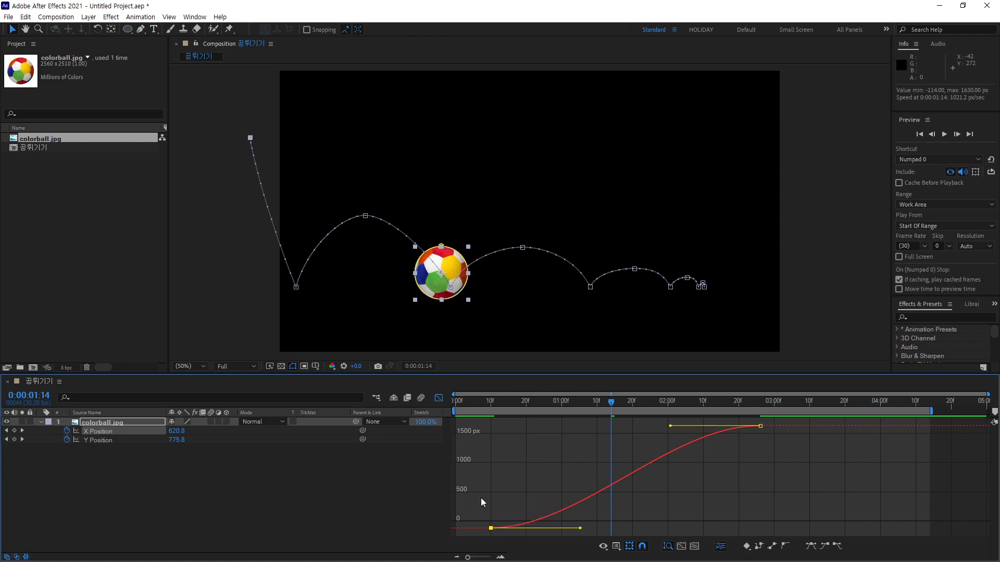
pyautogui.moveTo(582, 530); pyautogui.dragTo(548, 459)
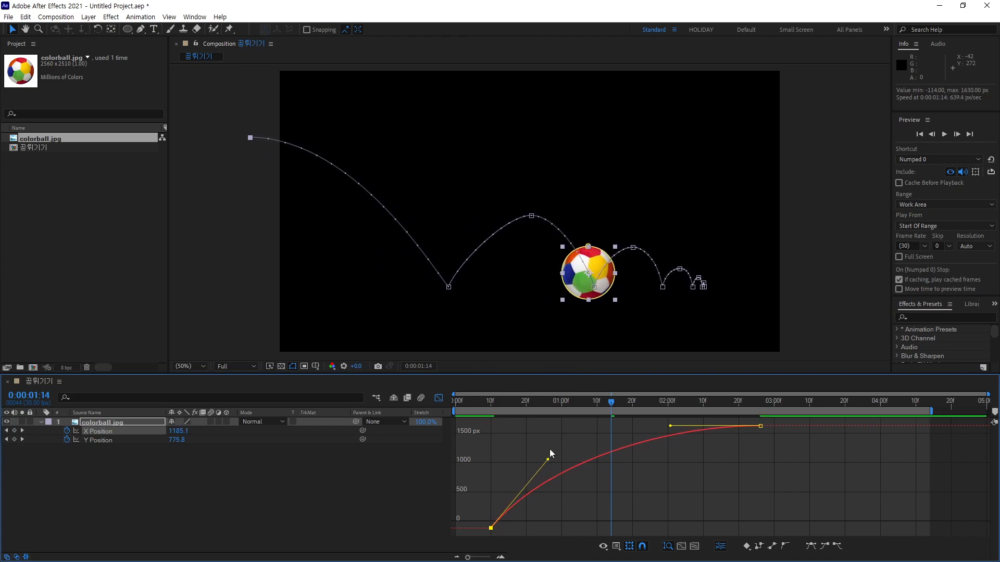
pyautogui.moveTo(358, 302); pyautogui.dragTo(378, 304)
pyautogui.moveTo(523, 288); pyautogui.dragTo(557, 299)
pyautogui.moveTo(628, 302)
pyautogui.mouseDown()
pyautogui.moveTo(652, 282)
pyautogui.moveTo(655, 299)
pyautogui.moveTo(700, 293)
pyautogui.mouseUp()
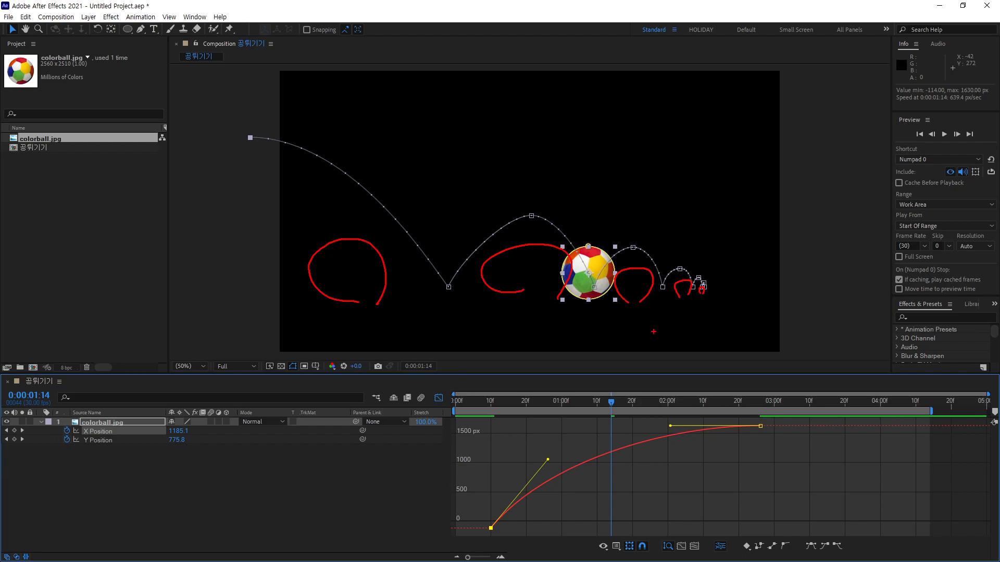
pyautogui.press('Escape')
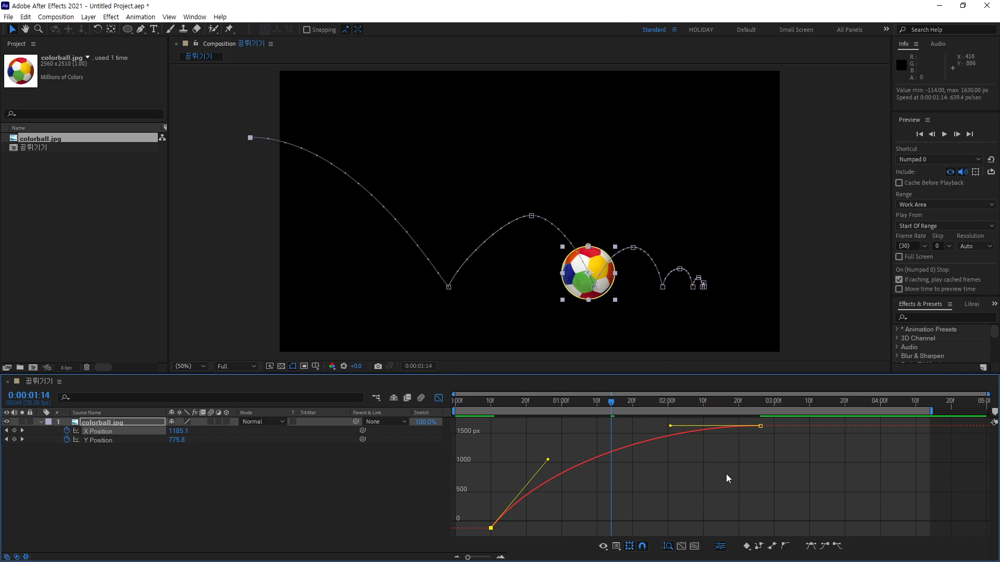
# - Preview the ball animation, then scrub to 0:00:00:24 with the colorball.jpg layer selected
pyautogui.press('space')
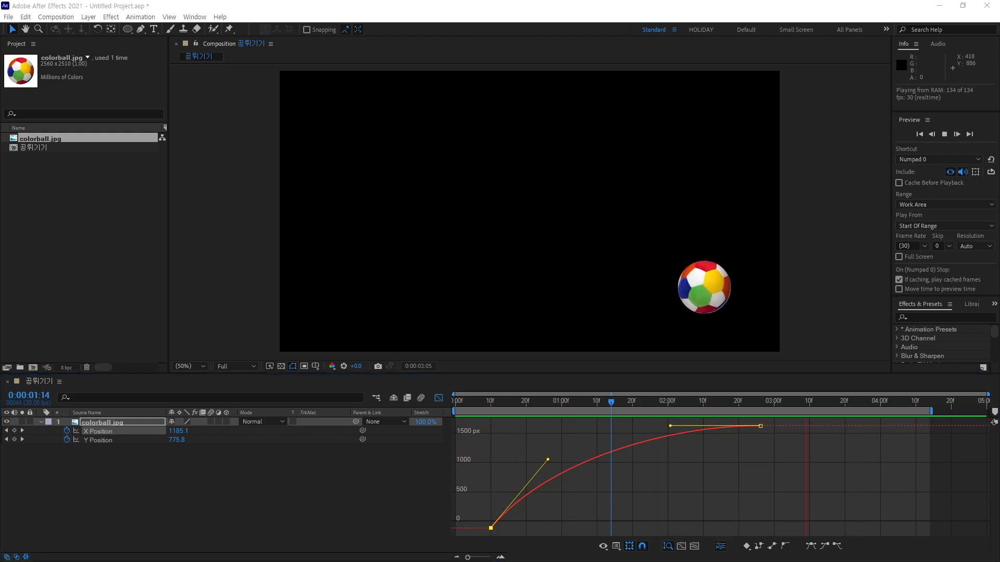
pyautogui.moveTo(610, 402); pyautogui.dragTo(540, 422)
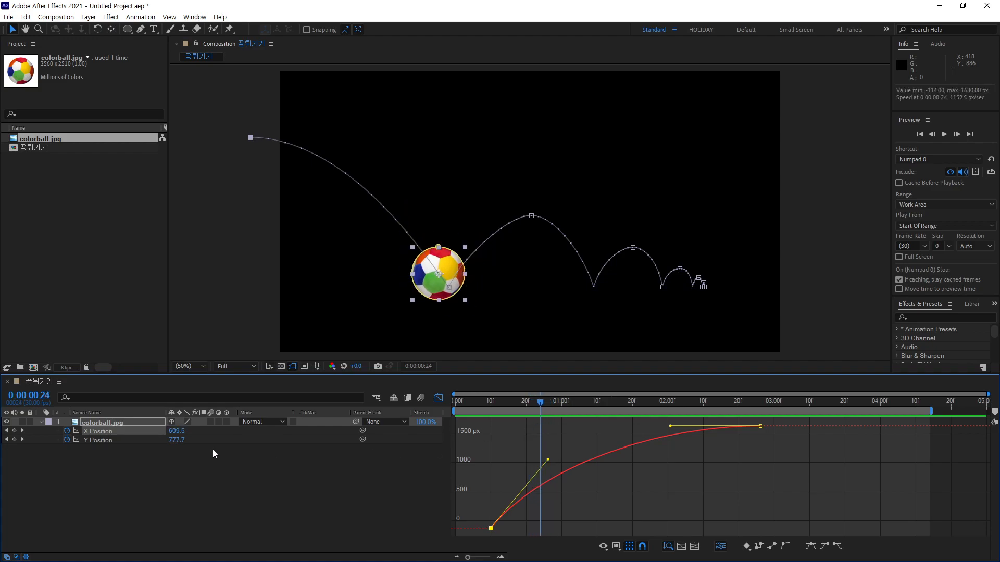
pyautogui.click(121, 423)
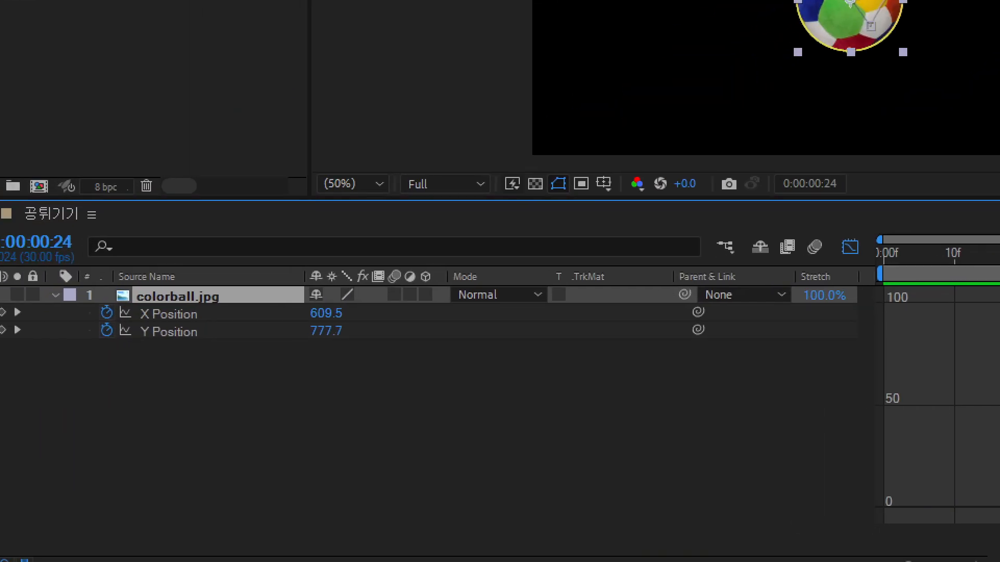
pyautogui.moveTo(98, 468)
pyautogui.mouseDown()
pyautogui.moveTo(108, 514)
pyautogui.moveTo(105, 489)
pyautogui.mouseUp()
pyautogui.moveTo(225, 437); pyautogui.dragTo(269, 456)
pyautogui.moveTo(114, 377); pyautogui.dragTo(130, 390)
pyautogui.moveTo(213, 344); pyautogui.dragTo(232, 358)
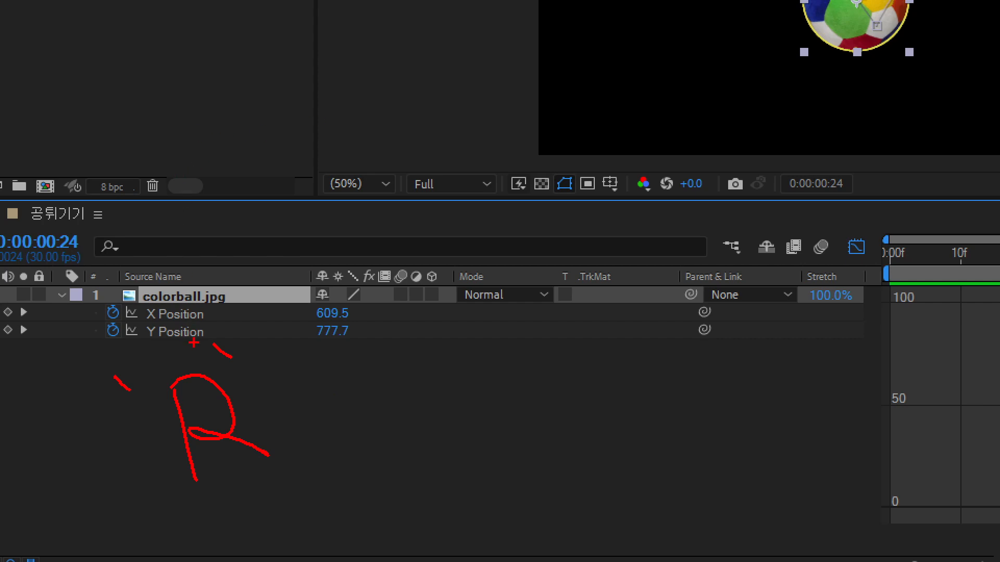
pyautogui.moveTo(216, 341)
pyautogui.mouseDown()
pyautogui.moveTo(126, 338)
pyautogui.moveTo(131, 310)
pyautogui.moveTo(151, 294)
pyautogui.moveTo(187, 294)
pyautogui.moveTo(225, 339)
pyautogui.mouseUp()
pyautogui.moveTo(268, 379)
pyautogui.mouseDown()
pyautogui.moveTo(285, 439)
pyautogui.moveTo(329, 423)
pyautogui.mouseUp()
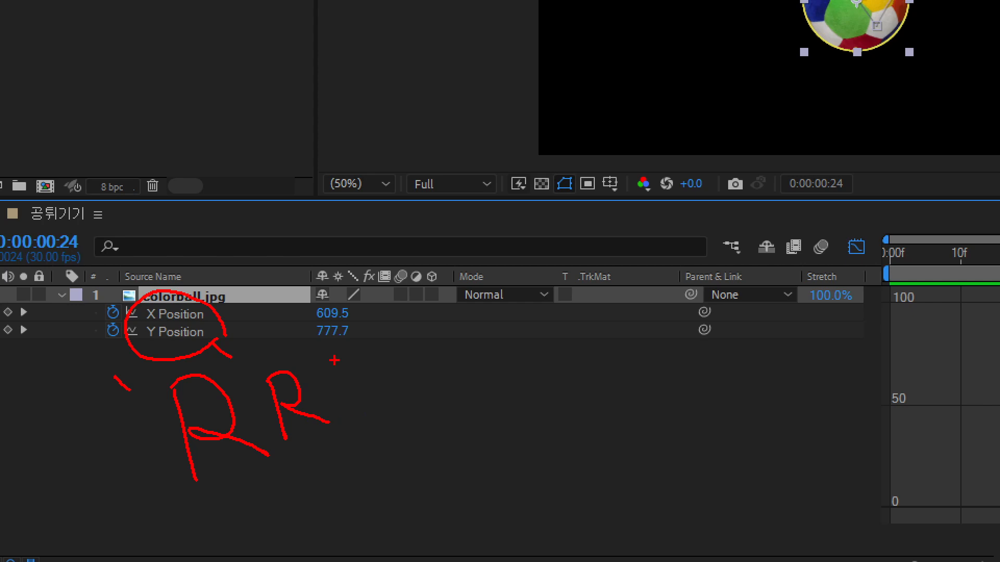
pyautogui.moveTo(456, 376)
pyautogui.mouseDown()
pyautogui.moveTo(420, 430)
pyautogui.moveTo(451, 435)
pyautogui.mouseUp()
pyautogui.moveTo(466, 337)
pyautogui.mouseDown()
pyautogui.moveTo(485, 427)
pyautogui.moveTo(535, 426)
pyautogui.mouseUp()
pyautogui.moveTo(514, 354)
pyautogui.mouseDown()
pyautogui.moveTo(531, 355)
pyautogui.moveTo(544, 405)
pyautogui.mouseUp()
pyautogui.moveTo(591, 363); pyautogui.dragTo(581, 424)
pyautogui.moveTo(552, 393); pyautogui.dragTo(591, 376)
pyautogui.moveTo(604, 373)
pyautogui.mouseDown()
pyautogui.moveTo(639, 348)
pyautogui.moveTo(634, 401)
pyautogui.mouseUp()
pyautogui.moveTo(702, 359); pyautogui.dragTo(745, 341)
pyautogui.moveTo(718, 331); pyautogui.dragTo(737, 379)
pyautogui.moveTo(815, 283)
pyautogui.mouseDown()
pyautogui.moveTo(833, 352)
pyautogui.moveTo(837, 306)
pyautogui.moveTo(911, 323)
pyautogui.mouseUp()
pyautogui.moveTo(756, 251); pyautogui.dragTo(775, 260)
pyautogui.moveTo(836, 211); pyautogui.dragTo(842, 230)
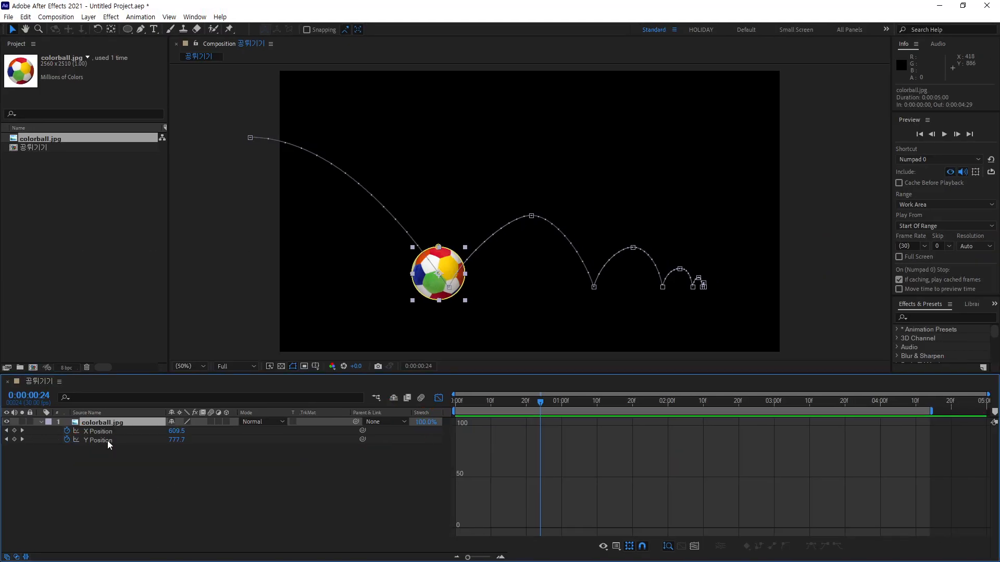
# - Show the ball's Rotation alongside its X and Y Position, and enable Rotation keyframing at 0:00:00:10
pyautogui.click(194, 312)
pyautogui.hotkey('shift', 'r')
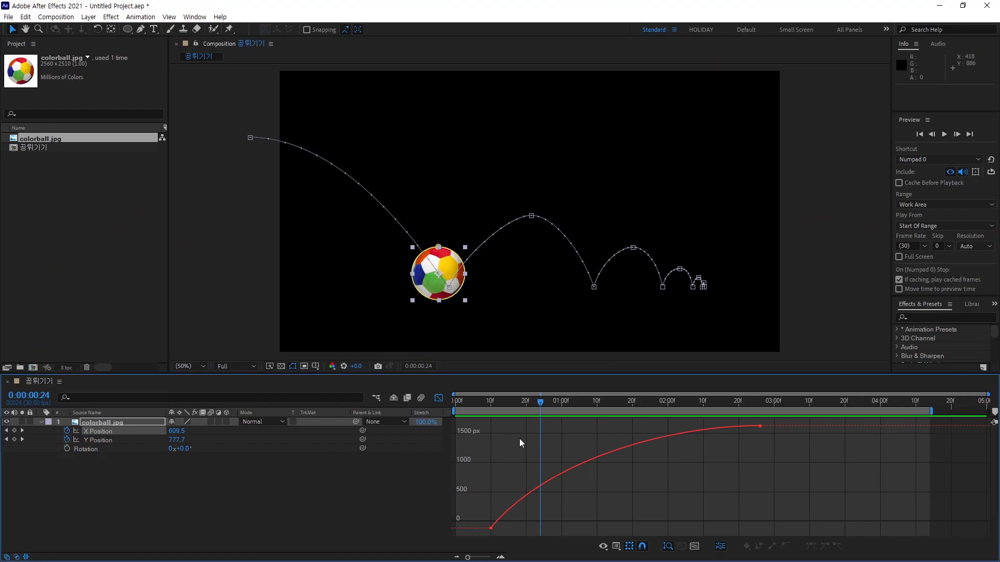
pyautogui.moveTo(540, 402); pyautogui.dragTo(488, 426)
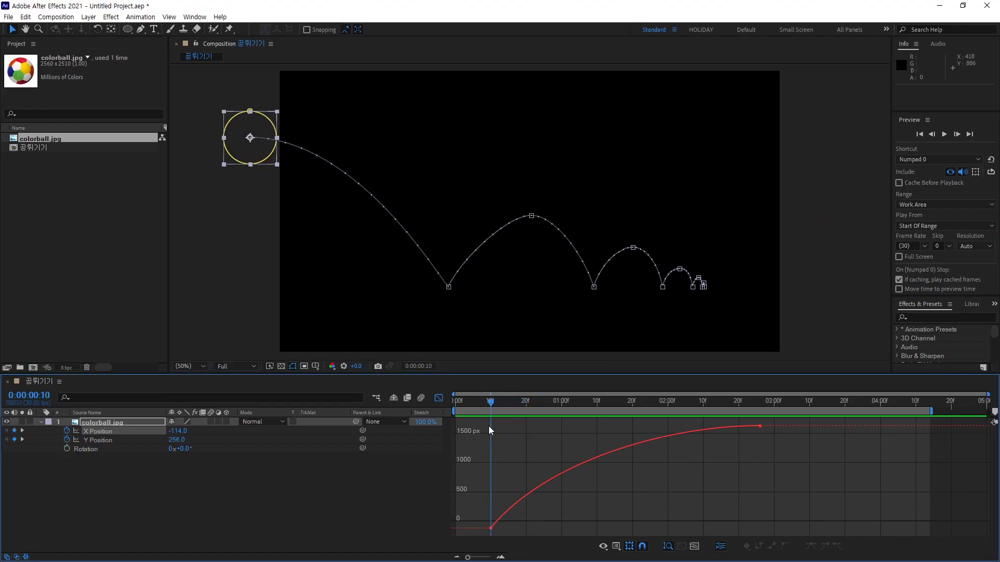
pyautogui.click(66, 449)
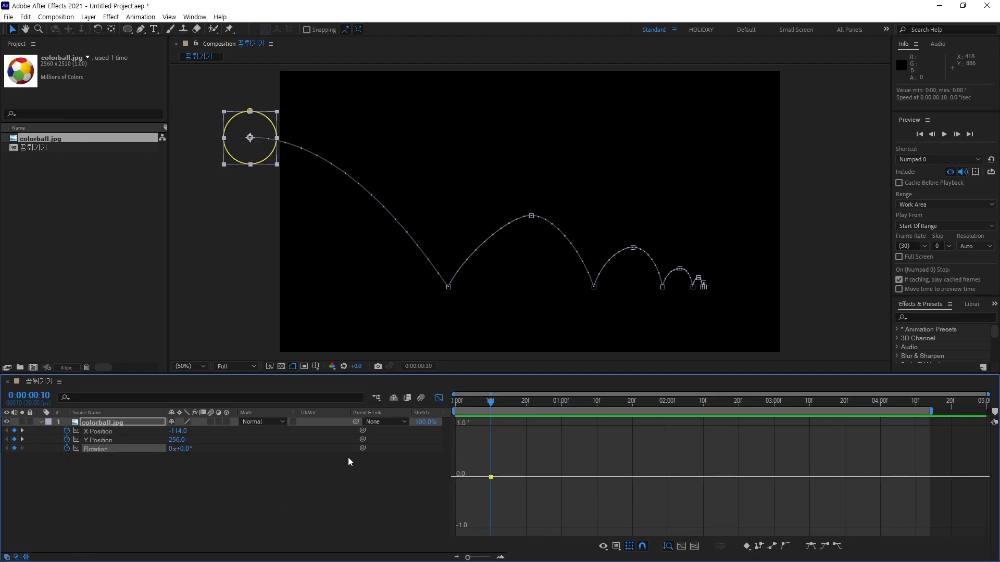
# - Show the Y Position curve and go to its last keyframe at 0:00:02:26
pyautogui.click(107, 441)
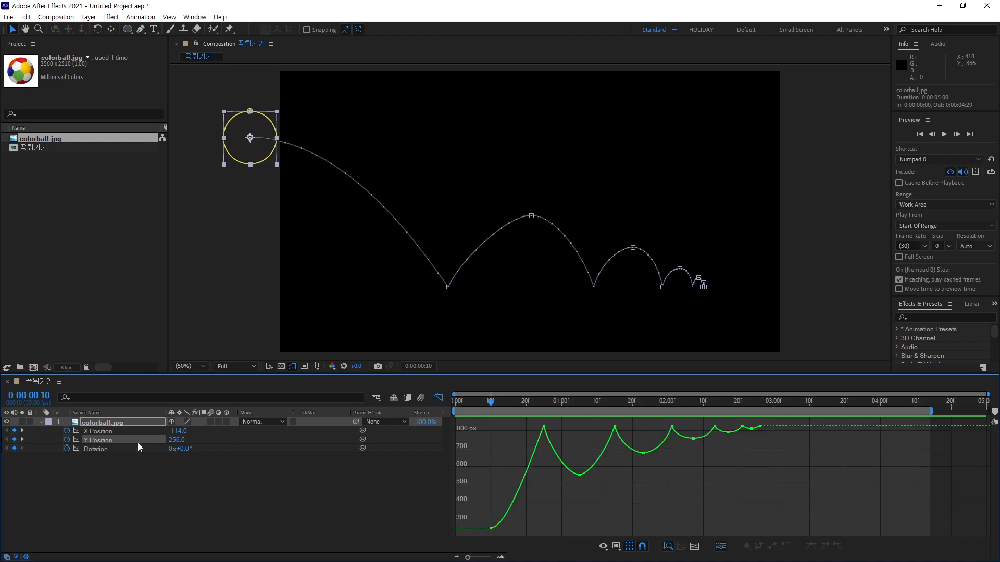
pyautogui.moveTo(490, 404); pyautogui.dragTo(759, 416)
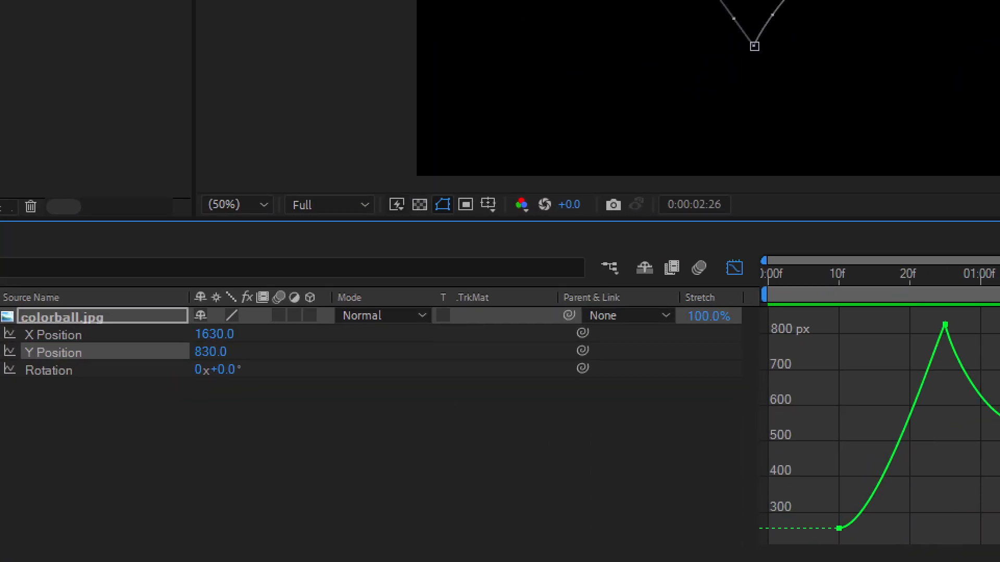
pyautogui.moveTo(169, 469); pyautogui.dragTo(163, 469)
pyautogui.moveTo(286, 409); pyautogui.dragTo(272, 458)
pyautogui.moveTo(261, 417); pyautogui.dragTo(299, 439)
pyautogui.moveTo(344, 415)
pyautogui.mouseDown()
pyautogui.moveTo(376, 408)
pyautogui.moveTo(369, 431)
pyautogui.mouseUp()
pyautogui.moveTo(412, 392)
pyautogui.mouseDown()
pyautogui.moveTo(414, 423)
pyautogui.moveTo(410, 390)
pyautogui.mouseUp()
pyautogui.moveTo(442, 416); pyautogui.dragTo(489, 388)
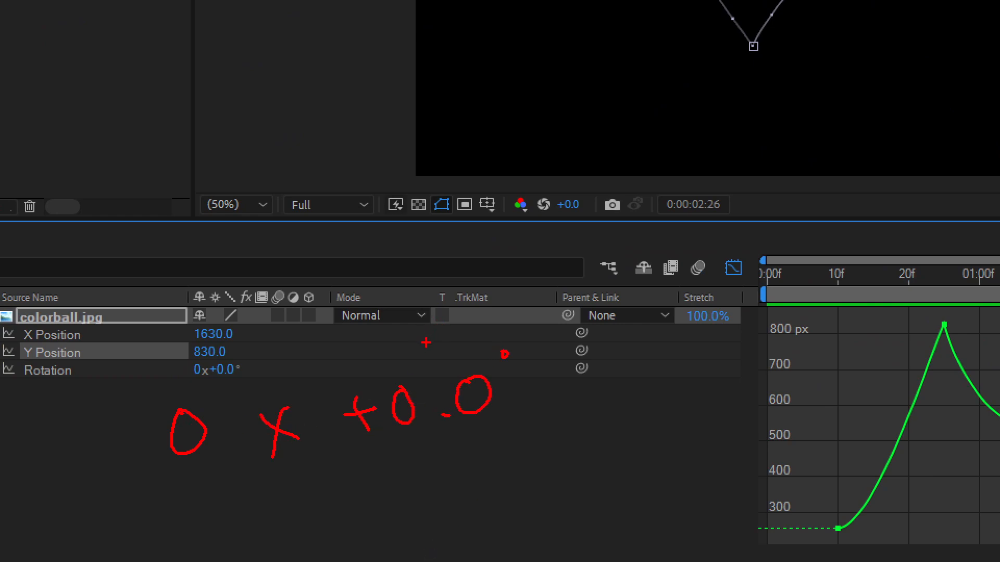
pyautogui.moveTo(230, 475)
pyautogui.mouseDown()
pyautogui.moveTo(180, 363)
pyautogui.moveTo(235, 490)
pyautogui.mouseUp()
pyautogui.moveTo(154, 245)
pyautogui.mouseDown()
pyautogui.moveTo(160, 267)
pyautogui.moveTo(190, 294)
pyautogui.moveTo(221, 289)
pyautogui.moveTo(259, 225)
pyautogui.moveTo(267, 259)
pyautogui.mouseUp()
pyautogui.moveTo(255, 250); pyautogui.dragTo(286, 258)
pyautogui.moveTo(287, 202); pyautogui.dragTo(289, 229)
pyautogui.moveTo(293, 209); pyautogui.dragTo(318, 205)
pyautogui.moveTo(284, 239); pyautogui.dragTo(328, 216)
pyautogui.moveTo(316, 227); pyautogui.dragTo(329, 260)
pyautogui.moveTo(510, 431)
pyautogui.mouseDown()
pyautogui.moveTo(537, 416)
pyautogui.moveTo(518, 409)
pyautogui.mouseUp()
pyautogui.moveTo(395, 227)
pyautogui.mouseDown()
pyautogui.moveTo(440, 211)
pyautogui.moveTo(438, 239)
pyautogui.mouseUp()
pyautogui.moveTo(448, 195)
pyautogui.mouseDown()
pyautogui.moveTo(436, 231)
pyautogui.moveTo(472, 213)
pyautogui.mouseUp()
pyautogui.moveTo(456, 256); pyautogui.dragTo(482, 253)
pyautogui.moveTo(487, 184); pyautogui.dragTo(506, 182)
pyautogui.moveTo(499, 185)
pyautogui.mouseDown()
pyautogui.moveTo(491, 224)
pyautogui.moveTo(543, 231)
pyautogui.mouseUp()
pyautogui.click(582, 243)
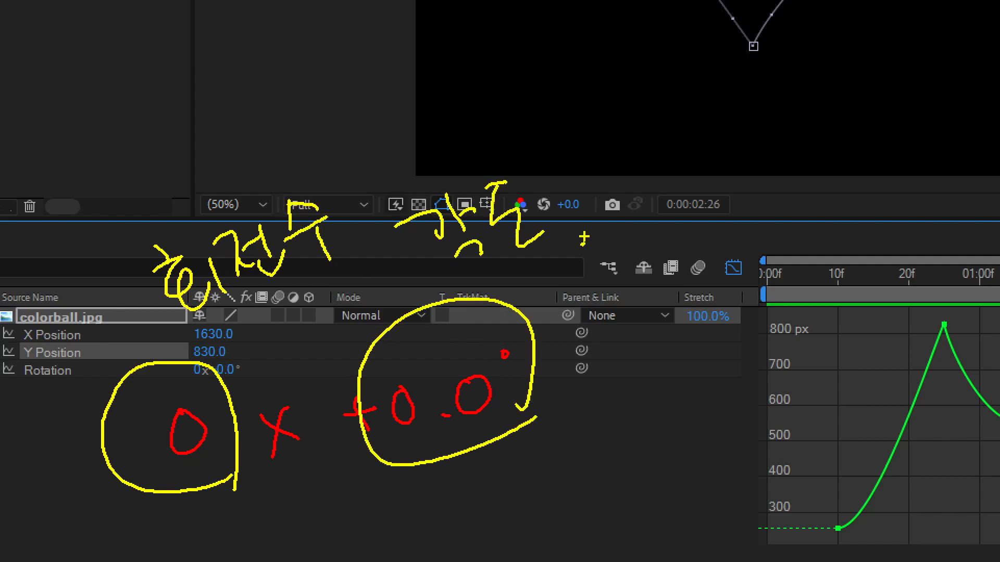
pyautogui.moveTo(479, 482); pyautogui.dragTo(489, 515)
pyautogui.moveTo(540, 438); pyautogui.dragTo(544, 518)
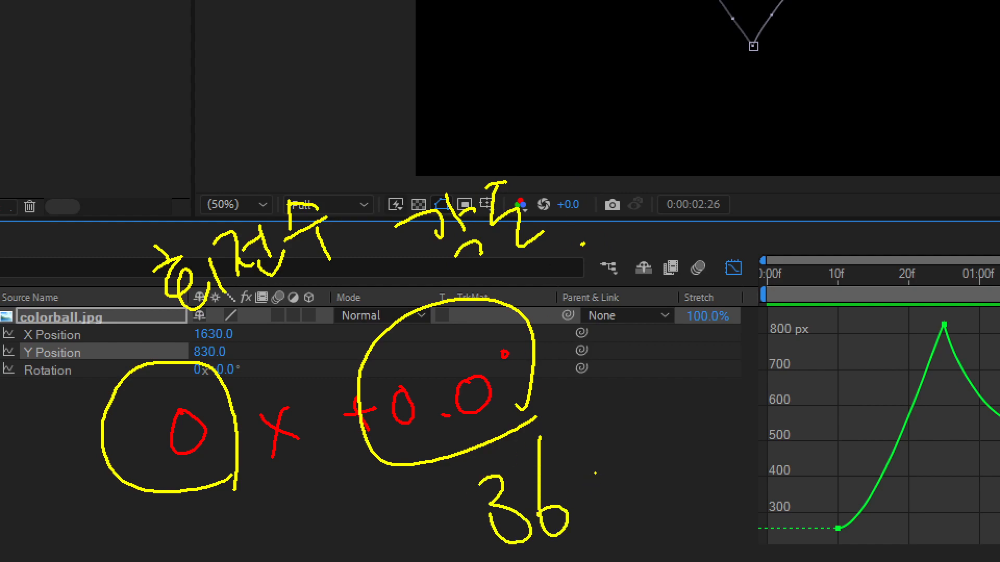
pyautogui.moveTo(593, 466); pyautogui.dragTo(592, 468)
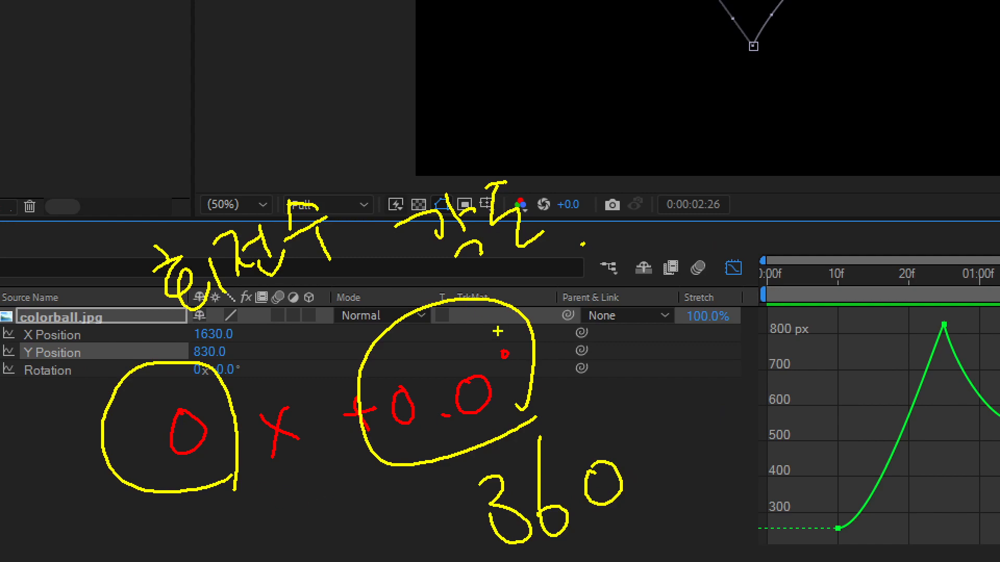
pyautogui.moveTo(724, 242); pyautogui.dragTo(744, 322)
pyautogui.moveTo(825, 239); pyautogui.dragTo(790, 299)
pyautogui.moveTo(775, 242); pyautogui.dragTo(838, 276)
pyautogui.moveTo(897, 217)
pyautogui.mouseDown()
pyautogui.moveTo(887, 250)
pyautogui.moveTo(897, 218)
pyautogui.mouseUp()
pyautogui.click(945, 244)
pyautogui.moveTo(986, 194); pyautogui.dragTo(978, 189)
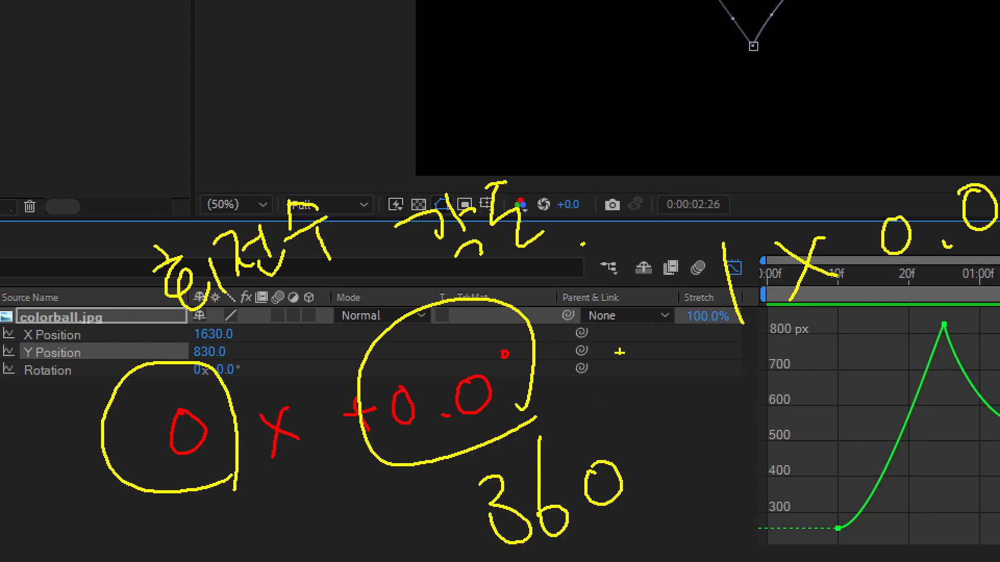
pyautogui.moveTo(598, 350)
pyautogui.mouseDown()
pyautogui.moveTo(598, 364)
pyautogui.moveTo(656, 382)
pyautogui.mouseUp()
pyautogui.moveTo(620, 349); pyautogui.dragTo(627, 458)
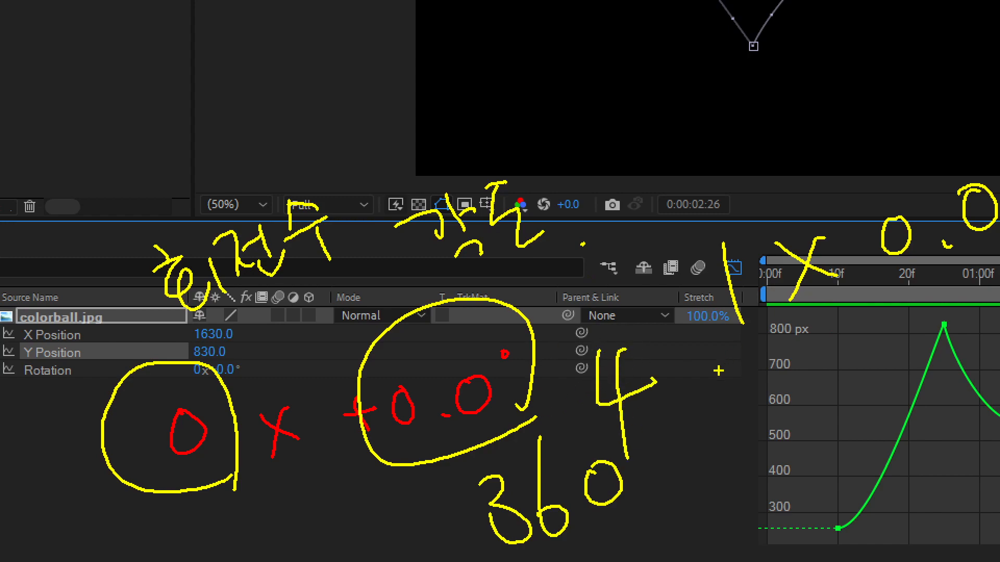
pyautogui.moveTo(667, 311)
pyautogui.mouseDown()
pyautogui.moveTo(657, 387)
pyautogui.moveTo(668, 414)
pyautogui.mouseUp()
pyautogui.moveTo(662, 363); pyautogui.dragTo(723, 324)
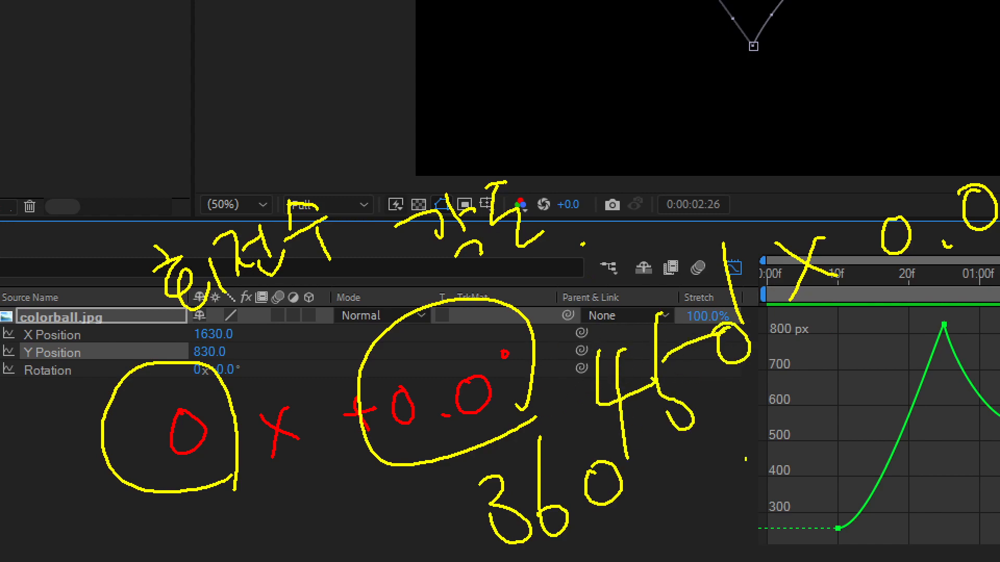
pyautogui.moveTo(770, 389)
pyautogui.mouseDown()
pyautogui.moveTo(745, 425)
pyautogui.moveTo(617, 329)
pyautogui.moveTo(809, 414)
pyautogui.mouseUp()
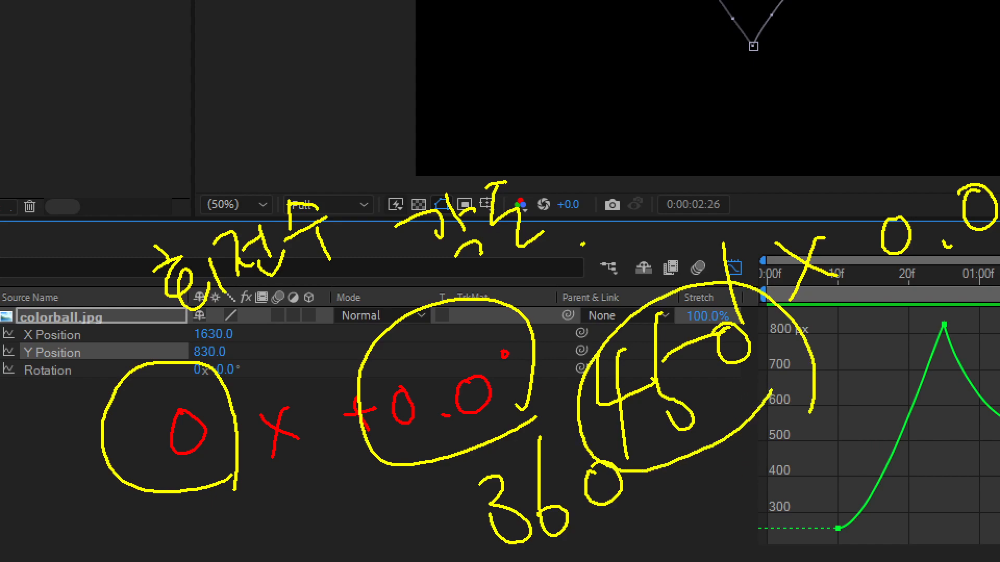
pyautogui.moveTo(462, 33); pyautogui.dragTo(463, 145)
pyautogui.moveTo(553, 49); pyautogui.dragTo(518, 122)
pyautogui.moveTo(508, 58); pyautogui.dragTo(562, 109)
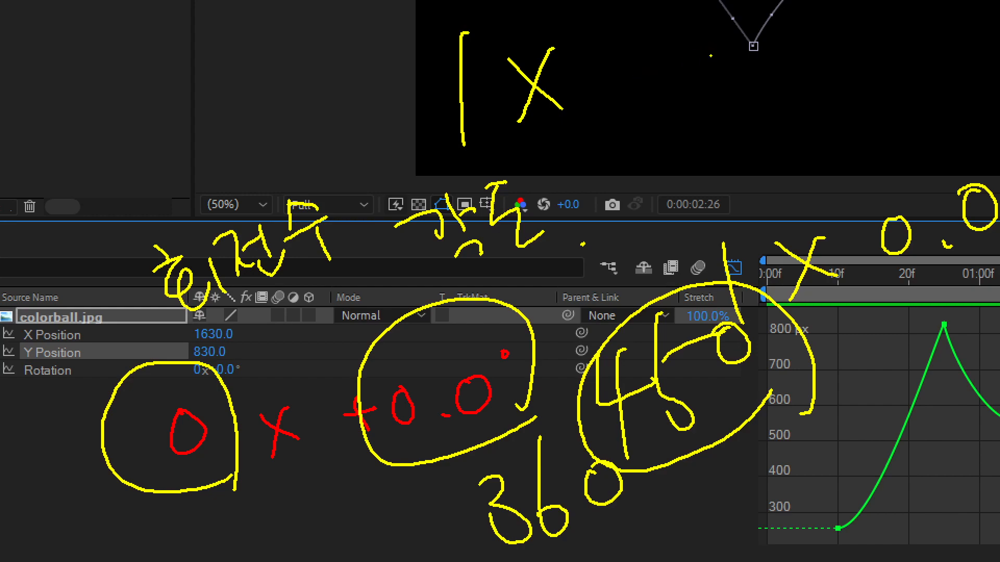
pyautogui.moveTo(717, 35); pyautogui.dragTo(696, 126)
pyautogui.moveTo(766, 35); pyautogui.dragTo(763, 38)
pyautogui.moveTo(818, 2); pyautogui.dragTo(822, 4)
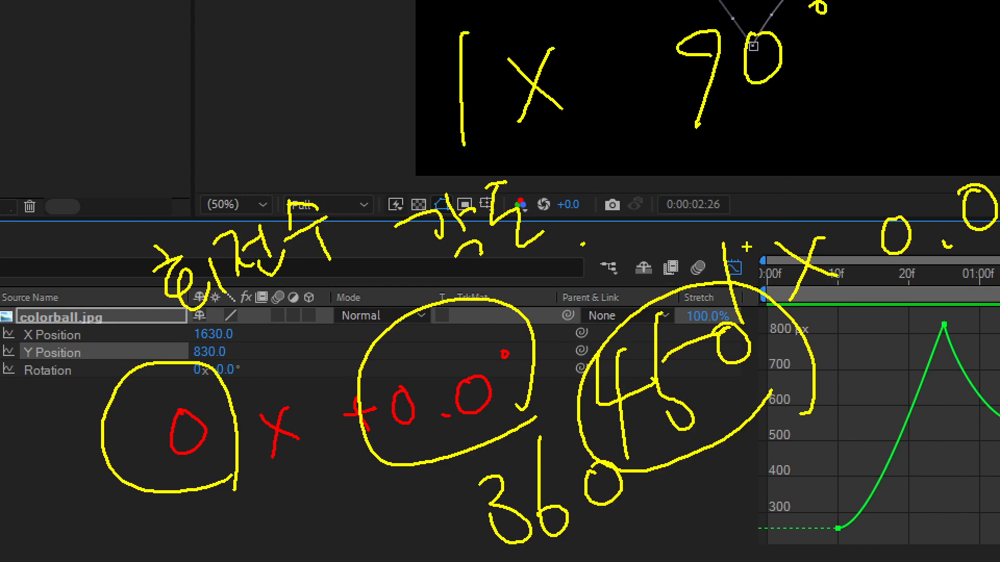
pyautogui.moveTo(876, 78); pyautogui.dragTo(494, 193)
pyautogui.moveTo(240, 505)
pyautogui.mouseDown()
pyautogui.moveTo(91, 354)
pyautogui.moveTo(284, 496)
pyautogui.mouseUp()
pyautogui.moveTo(535, 417)
pyautogui.mouseDown()
pyautogui.moveTo(466, 304)
pyautogui.moveTo(573, 417)
pyautogui.mouseUp()
pyautogui.press('Escape')
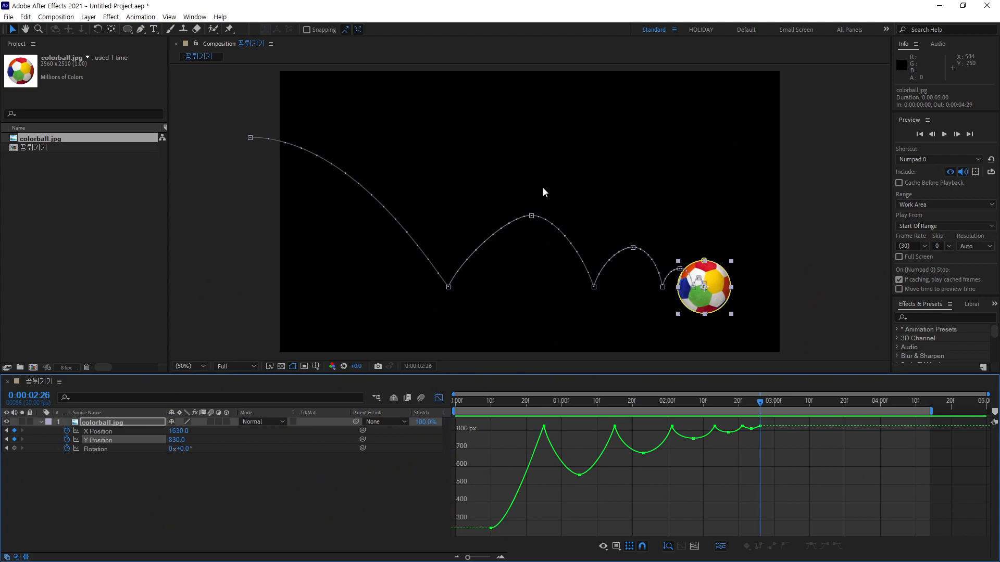
# - Set the ball's Rotation to 3x+70.0° at 0:00:02:26
pyautogui.click(169, 448)
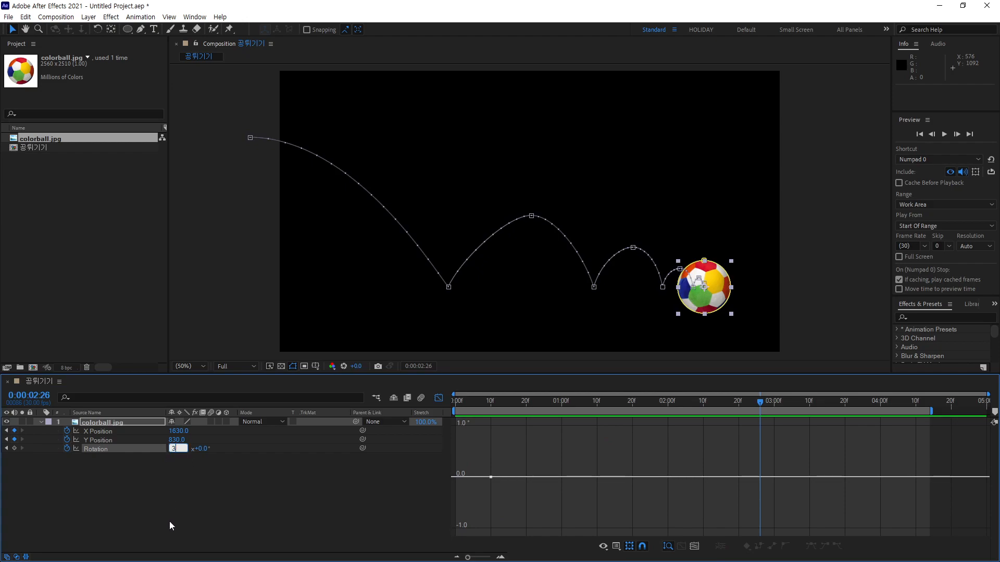
pyautogui.write('3')
pyautogui.press('Return')
pyautogui.moveTo(187, 448); pyautogui.dragTo(220, 447)
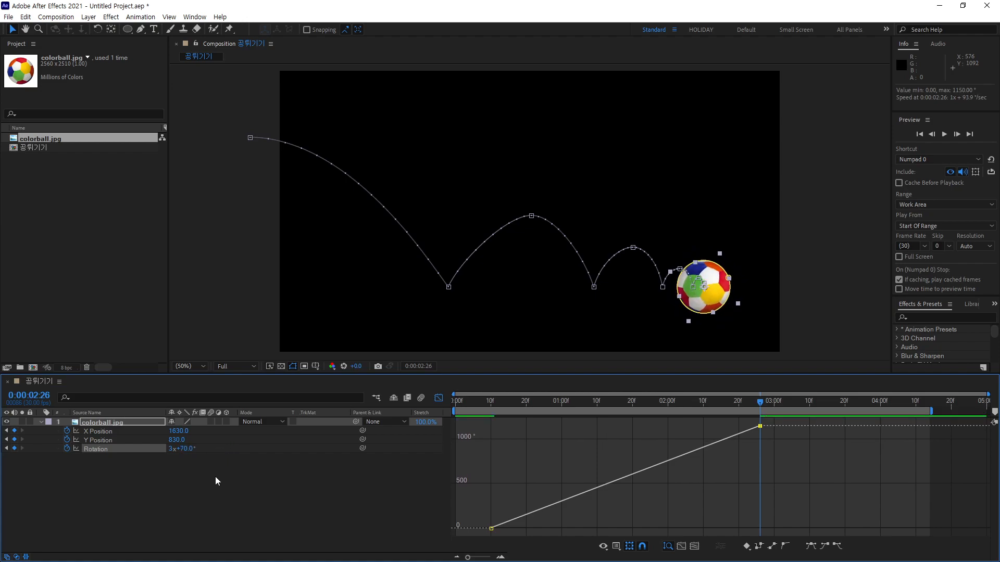
# - Preview the rotating ball animation, then scrub to 0:00:01:08
pyautogui.press('space')
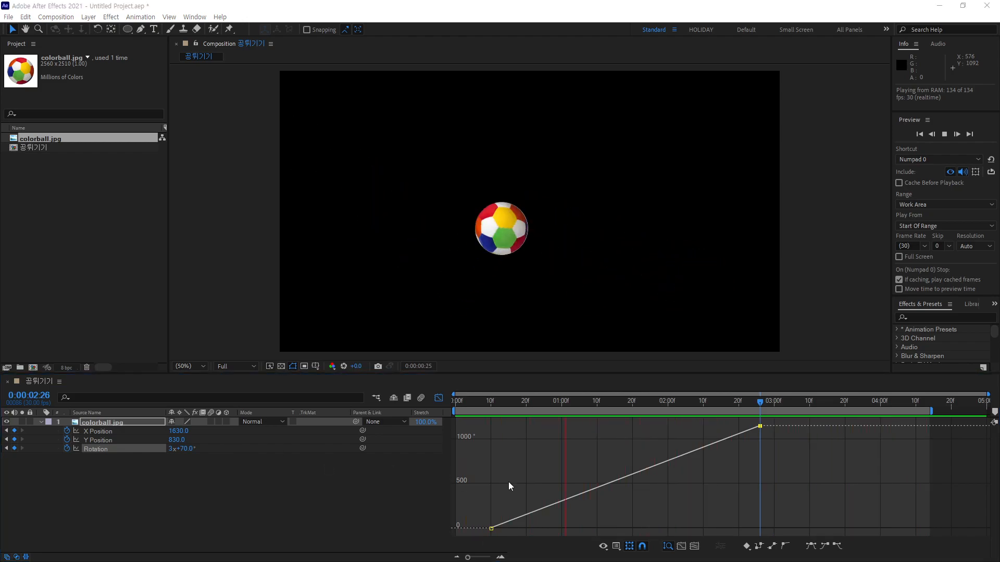
pyautogui.moveTo(605, 399); pyautogui.dragTo(589, 400)
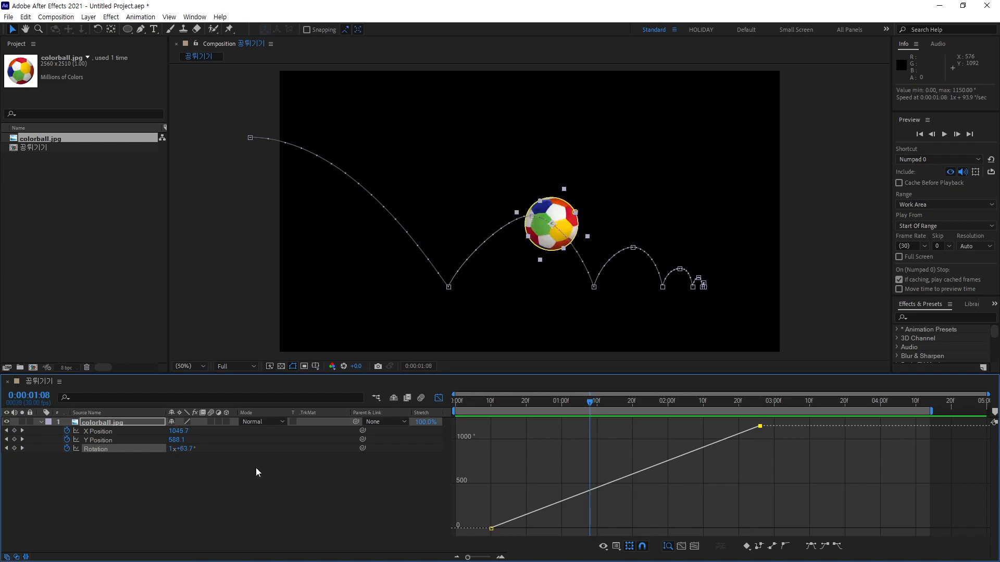
# - Apply Easy Ease to both of the ball's Rotation keyframes
pyautogui.click(98, 449)
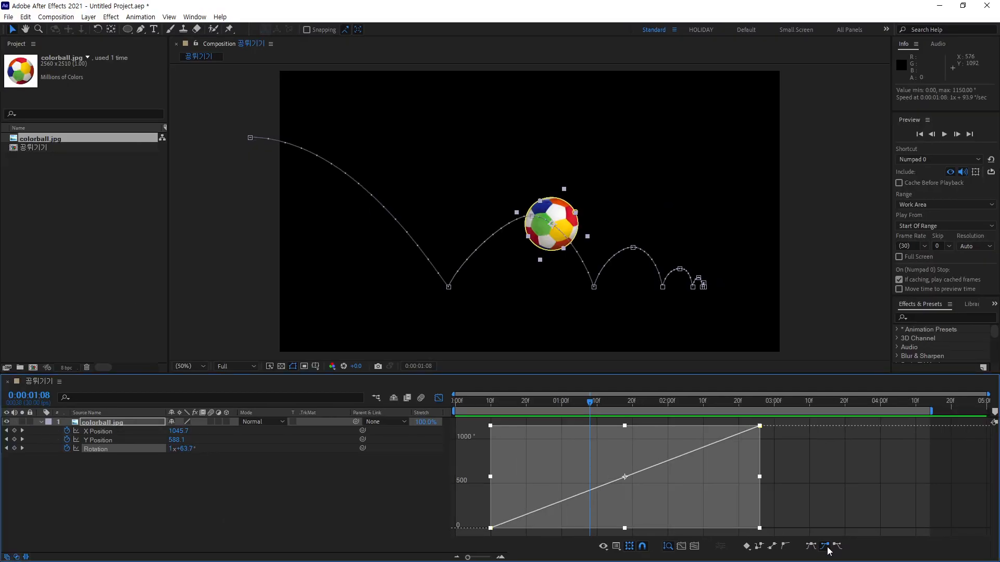
pyautogui.click(791, 530)
pyautogui.click(816, 530)
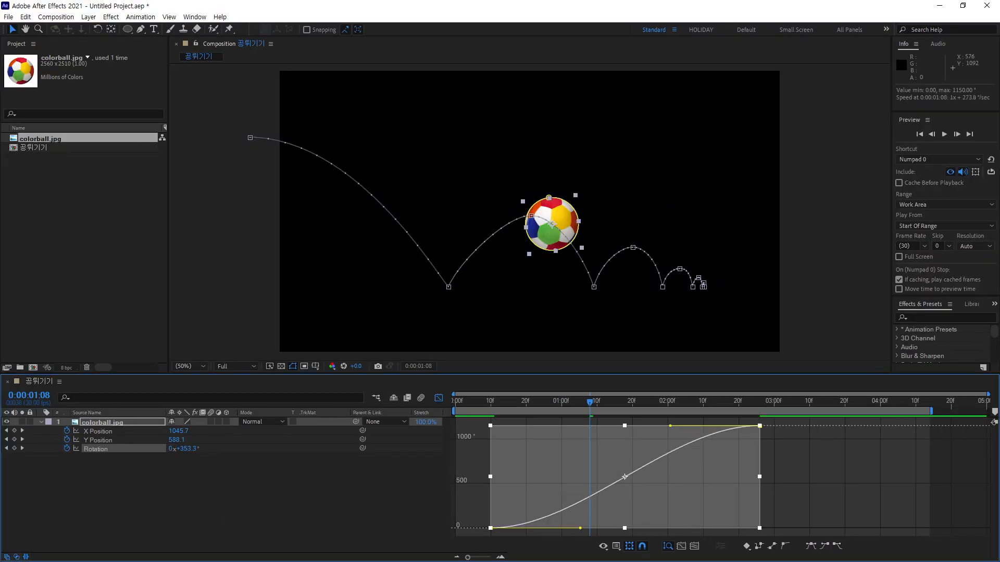
pyautogui.click(829, 507)
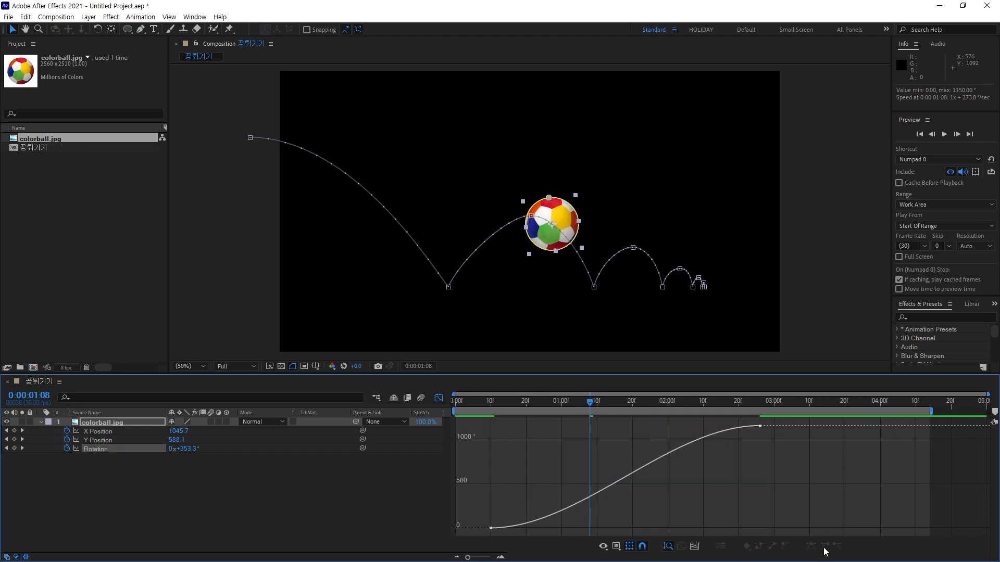
# - Pull the first Rotation keyframe's outgoing handle steeply upward so the spin starts fast and decelerates, and preview the animation
pyautogui.click(491, 528)
pyautogui.moveTo(580, 529); pyautogui.dragTo(544, 459)
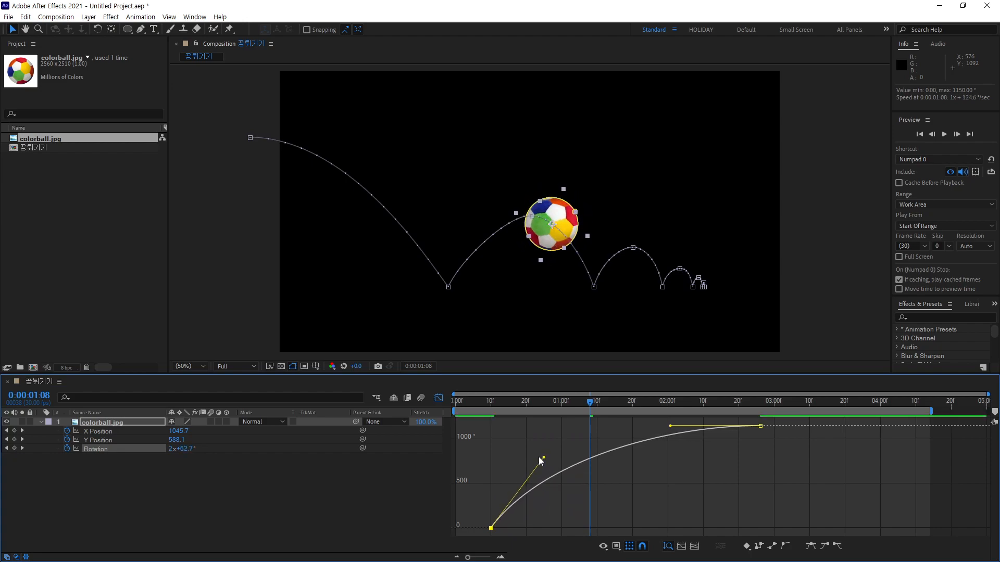
pyautogui.press('space')
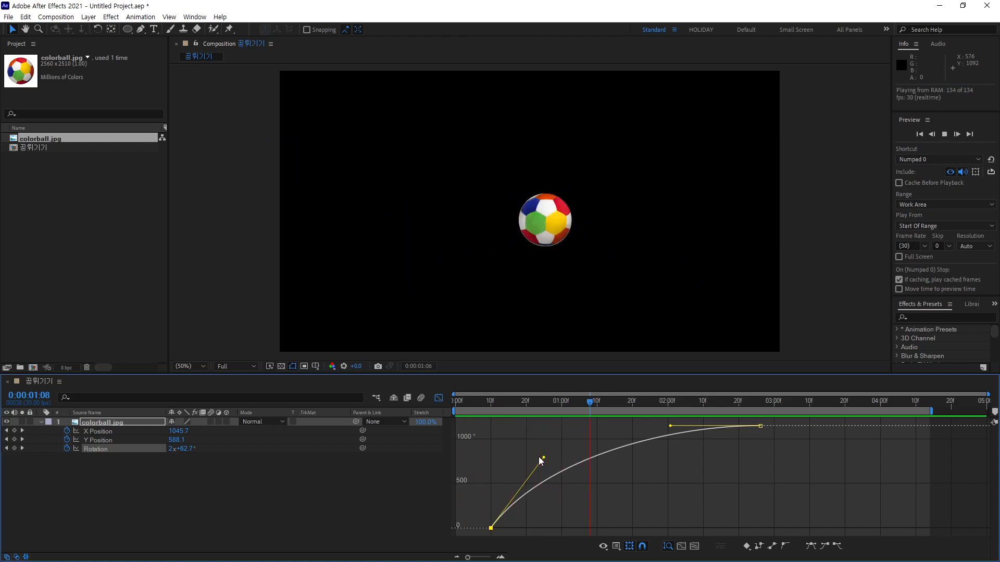